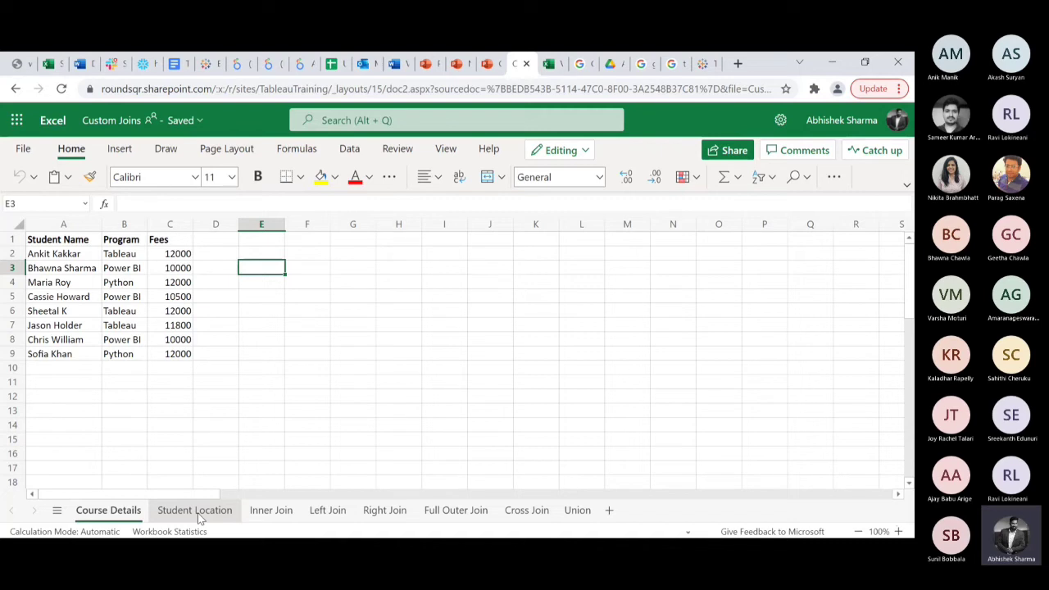
- Compare the Course Details and Student Location sheets and select their shared Student Name header in cell A1 of Student Location
click(195, 510)
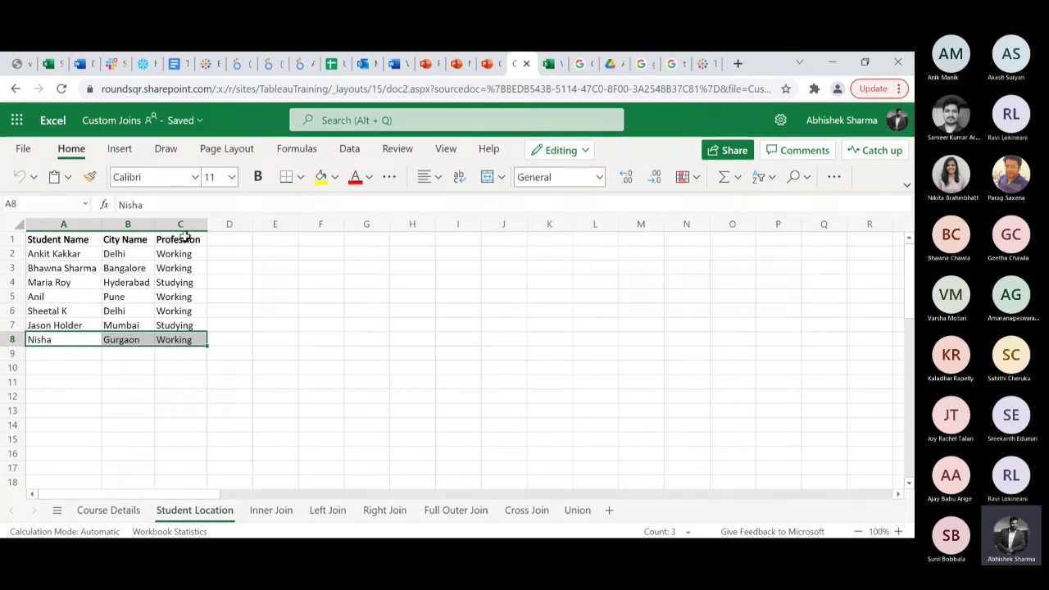
click(89, 514)
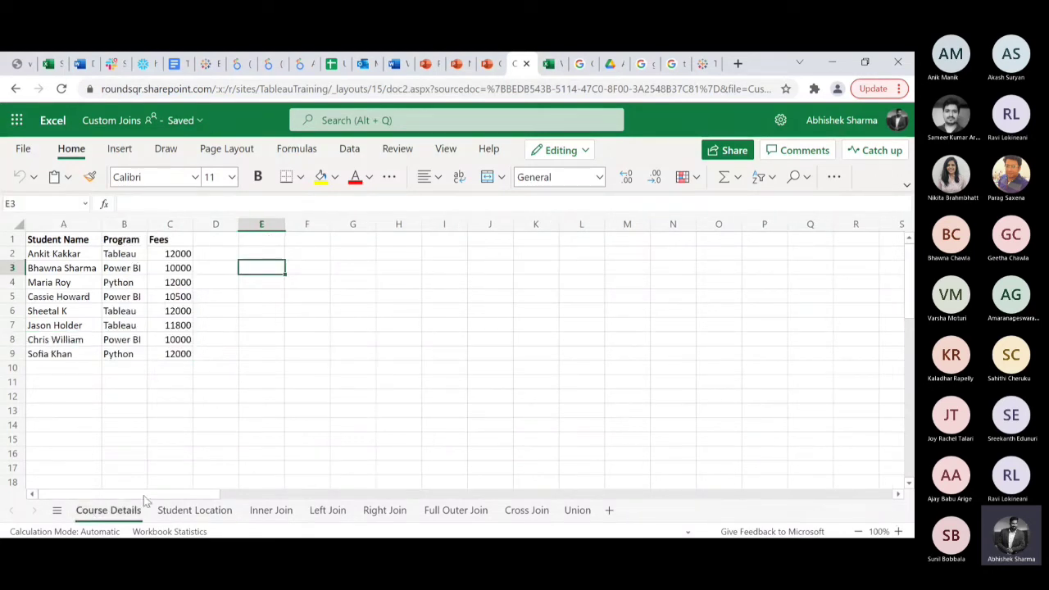
click(212, 513)
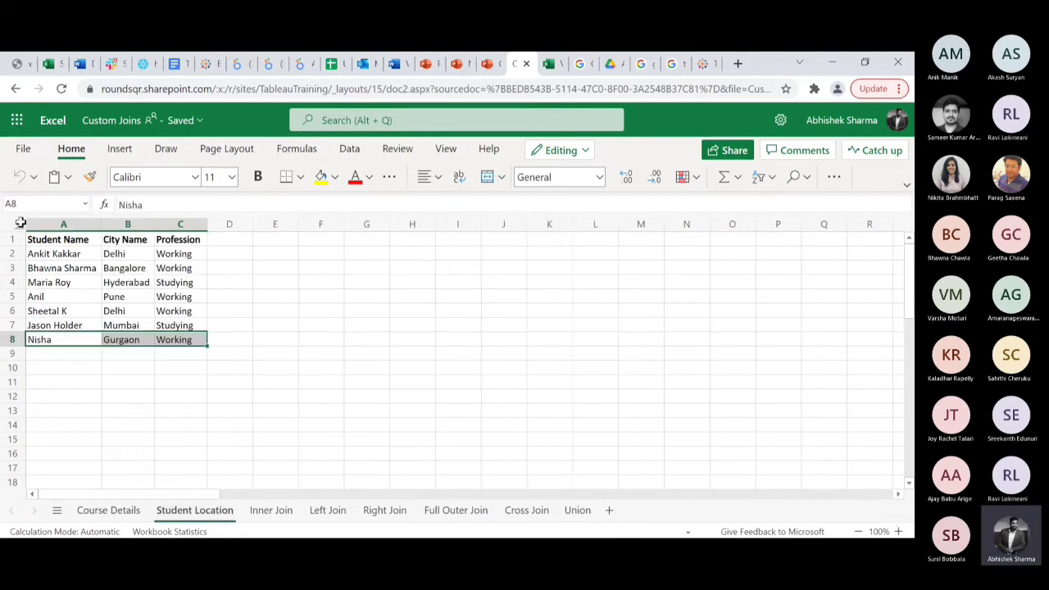
click(109, 511)
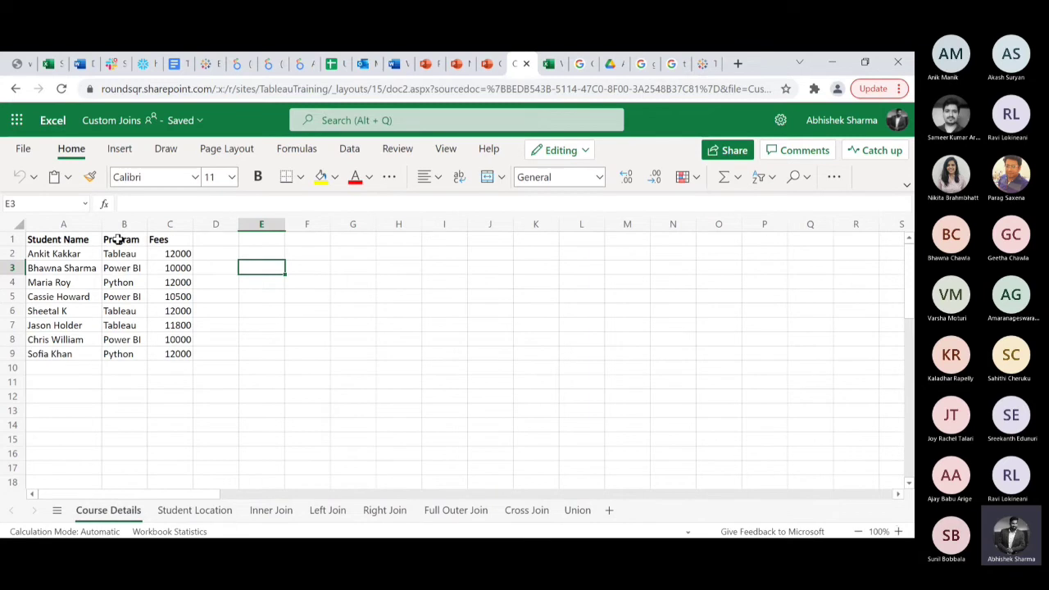
click(193, 510)
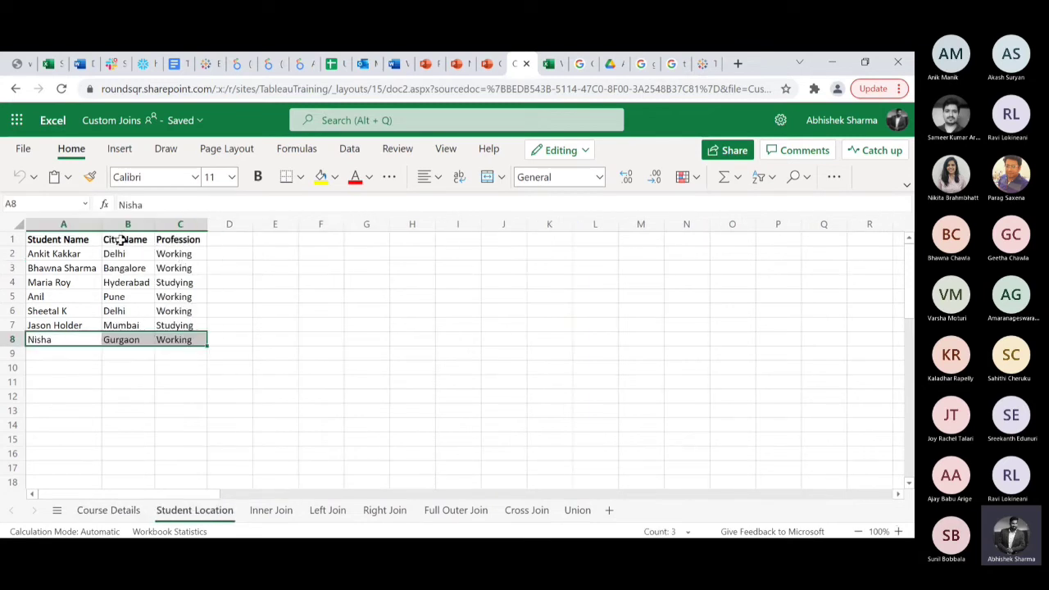
click(72, 239)
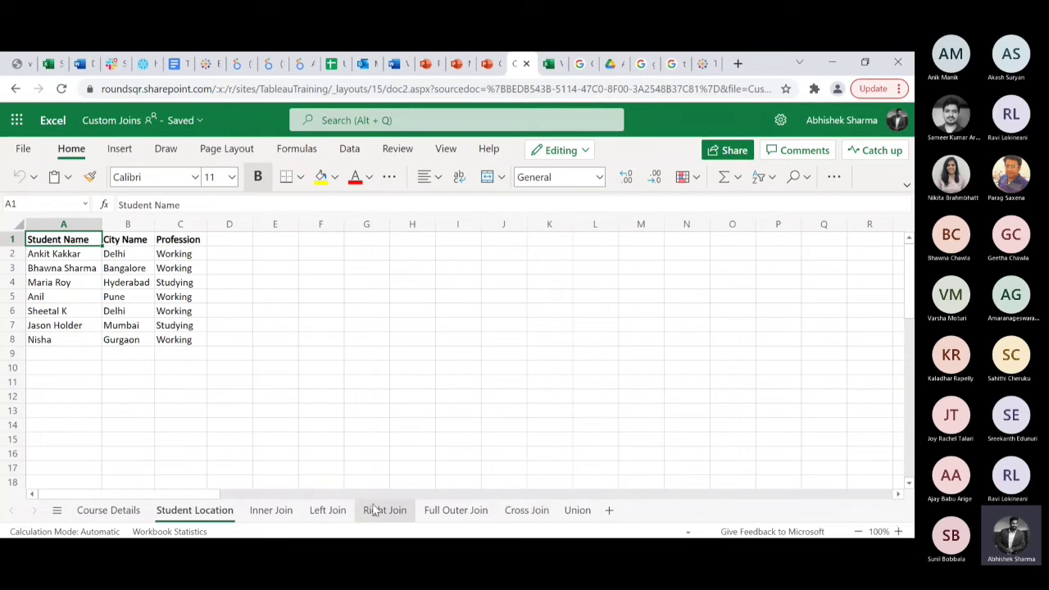
- Open the Cross Join sheet and highlight the first course record A2:C2, followed by the location table's student names F2:F4
click(528, 510)
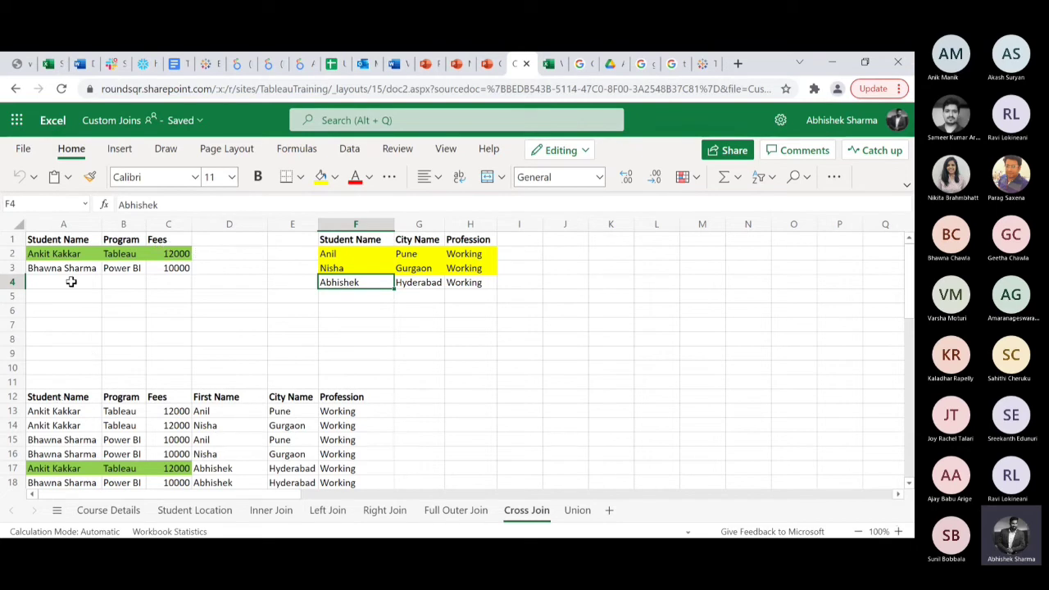
click(43, 251)
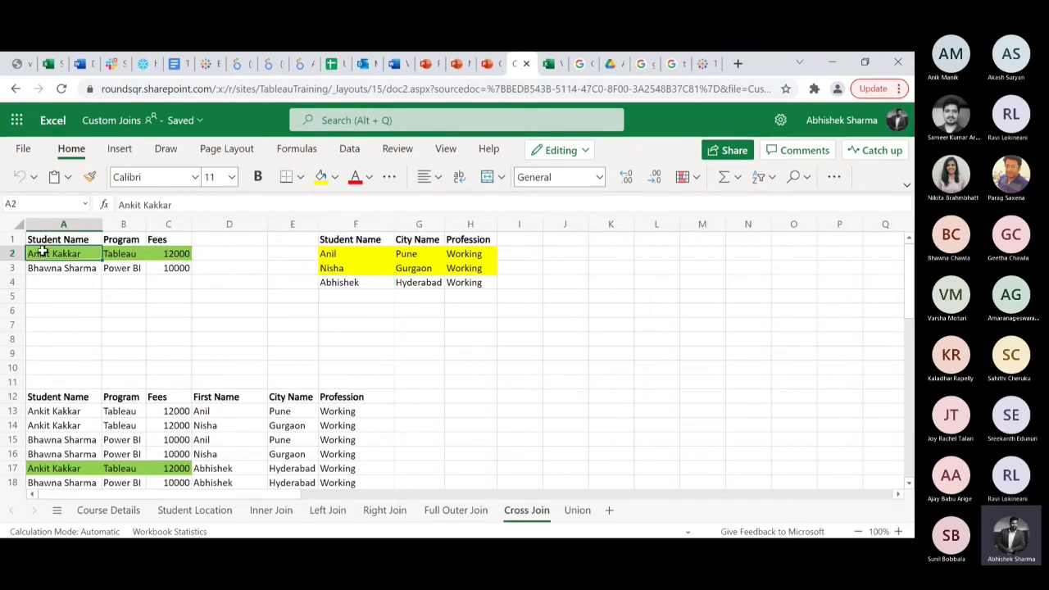
key(shift+Right)
key(shift+Right)
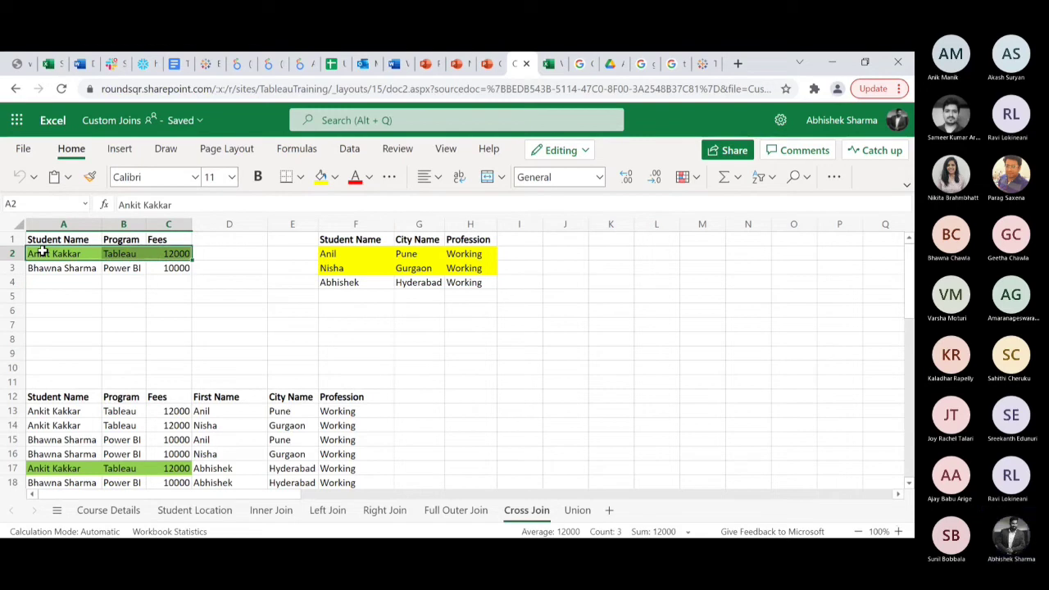
click(351, 252)
key(shift+Down)
key(shift+Down)
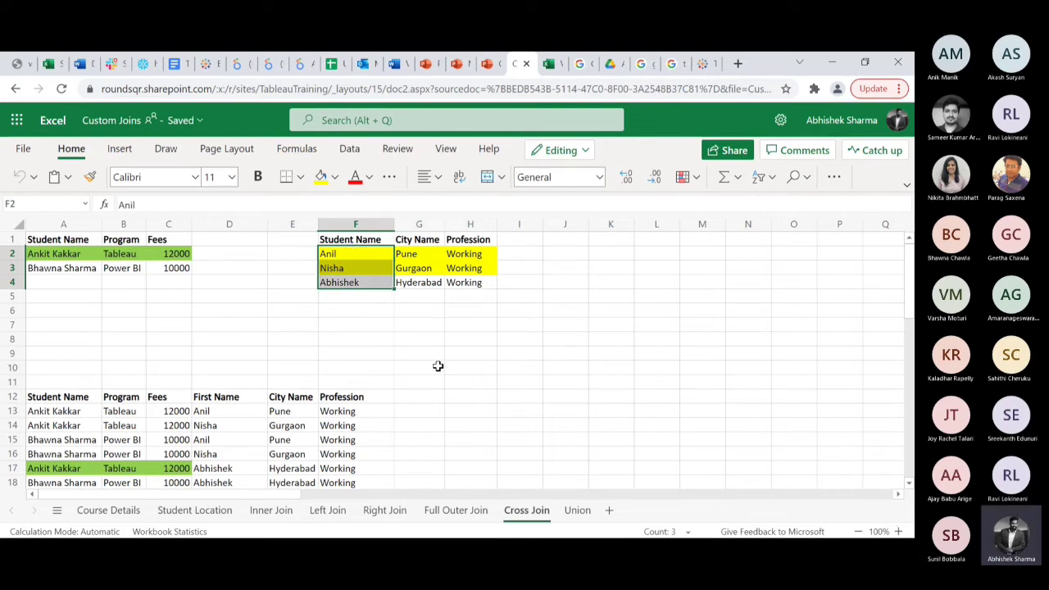
- Highlight the second course record A3:C3, followed by the student names F2:F4 it combines with
click(70, 268)
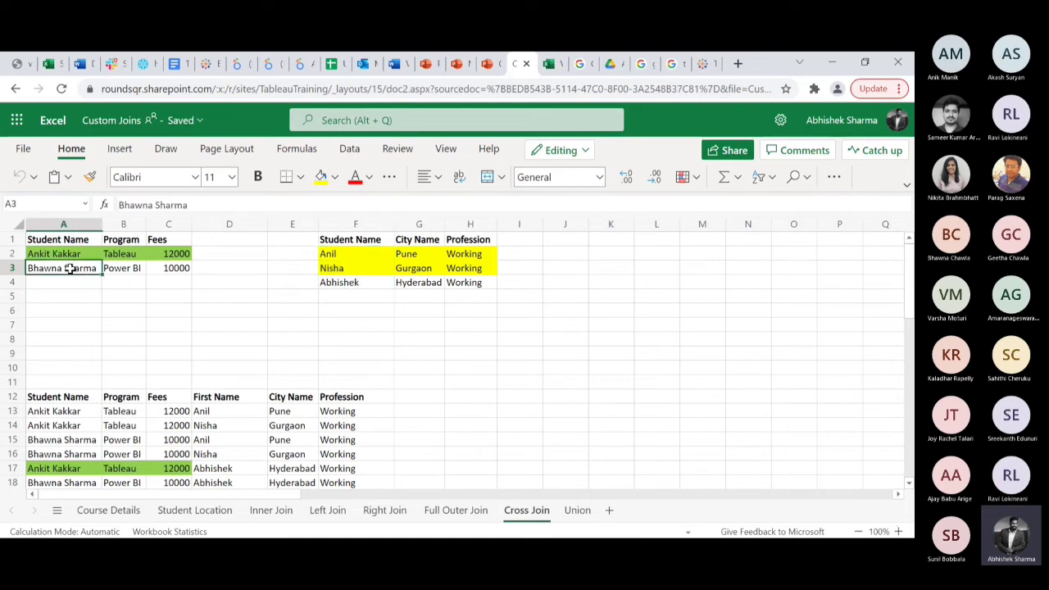
key(shift+Right)
key(shift+Right)
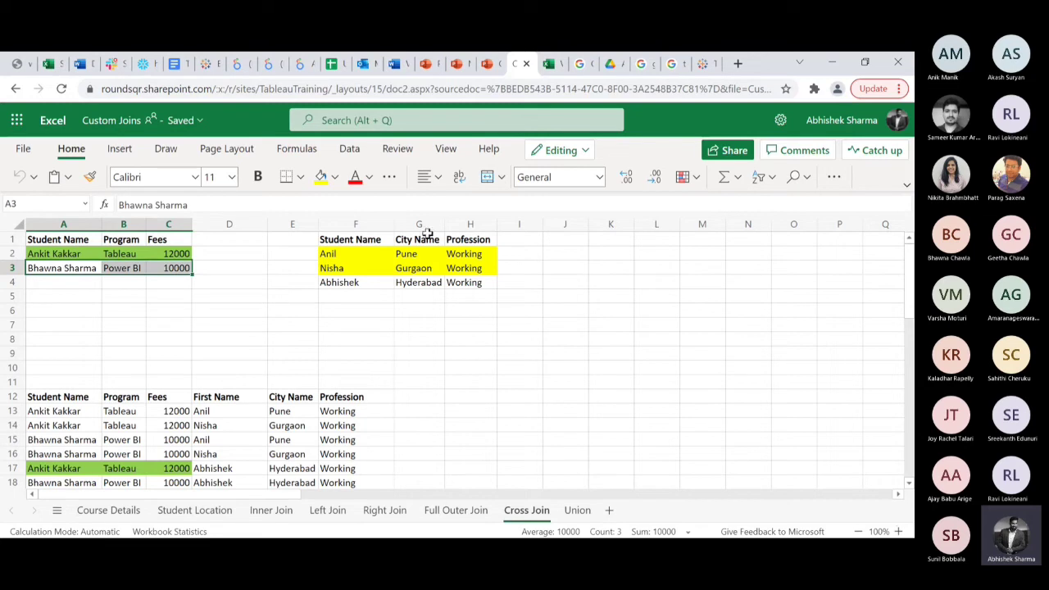
click(386, 253)
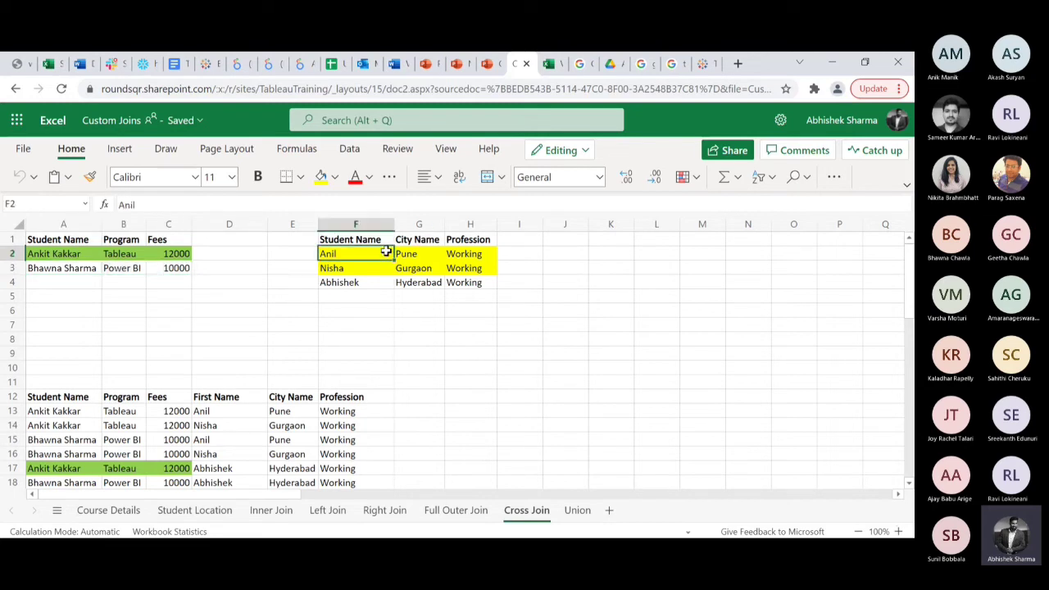
key(shift+Down)
key(shift+Down)
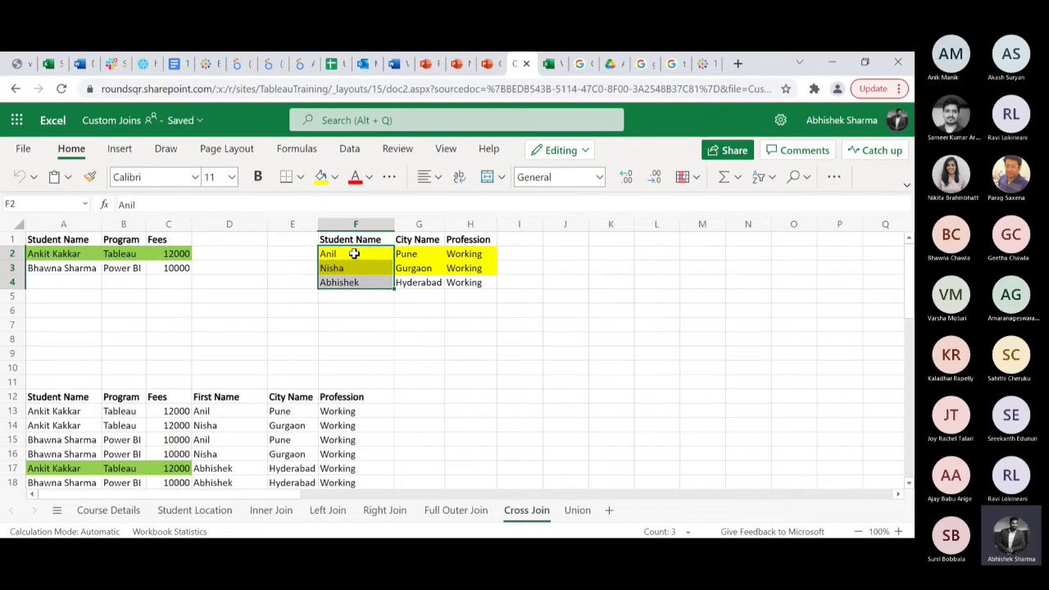
- Highlight the first two location records one after the other, F2:H2 and F3:H3
click(354, 254)
drag(353, 254, 471, 254)
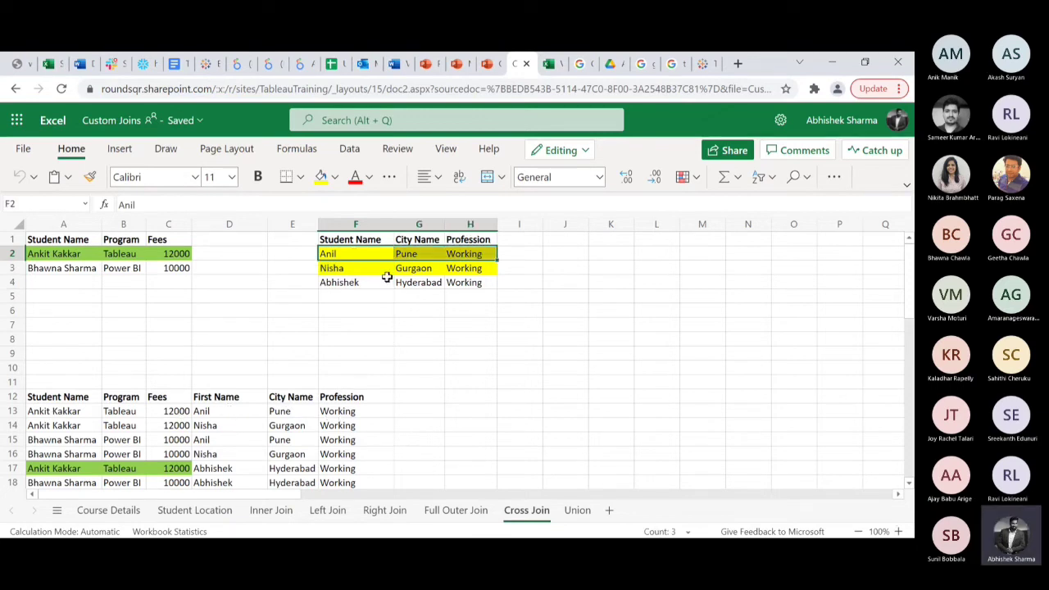
click(338, 268)
key(ctrl+shift+Right)
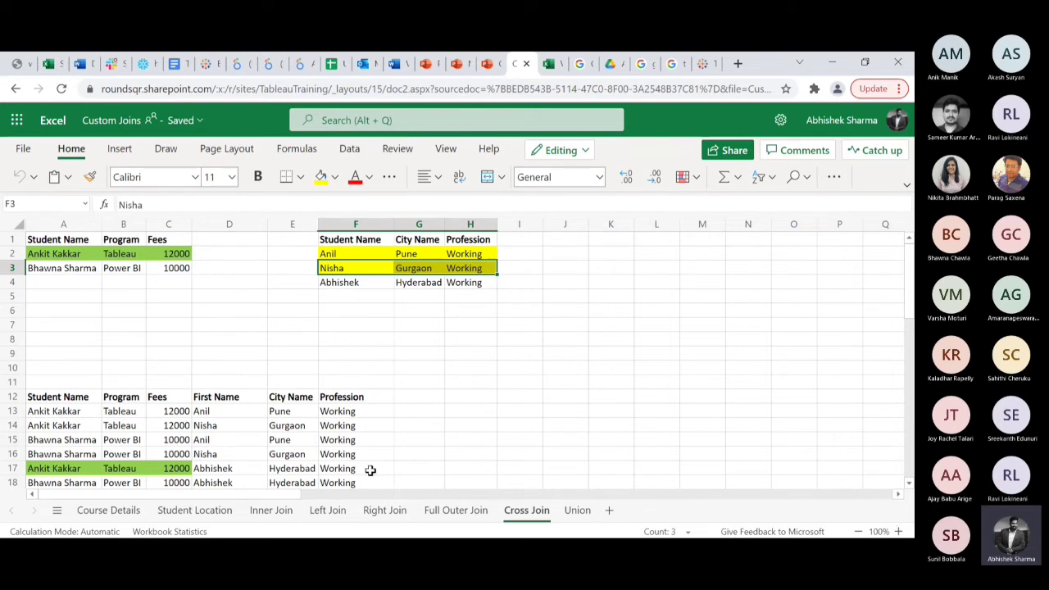
- Trace how course record A3:C3 pairs with each location record by selecting it and each of F2:H2, F3:H3 and F4:H4 in turn
click(55, 271)
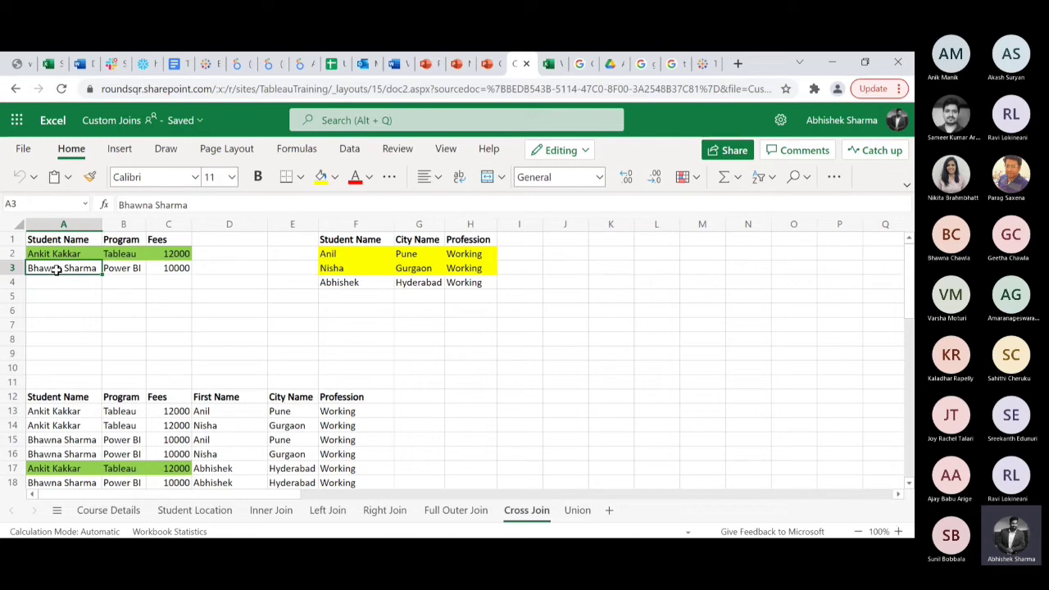
key(shift+Right)
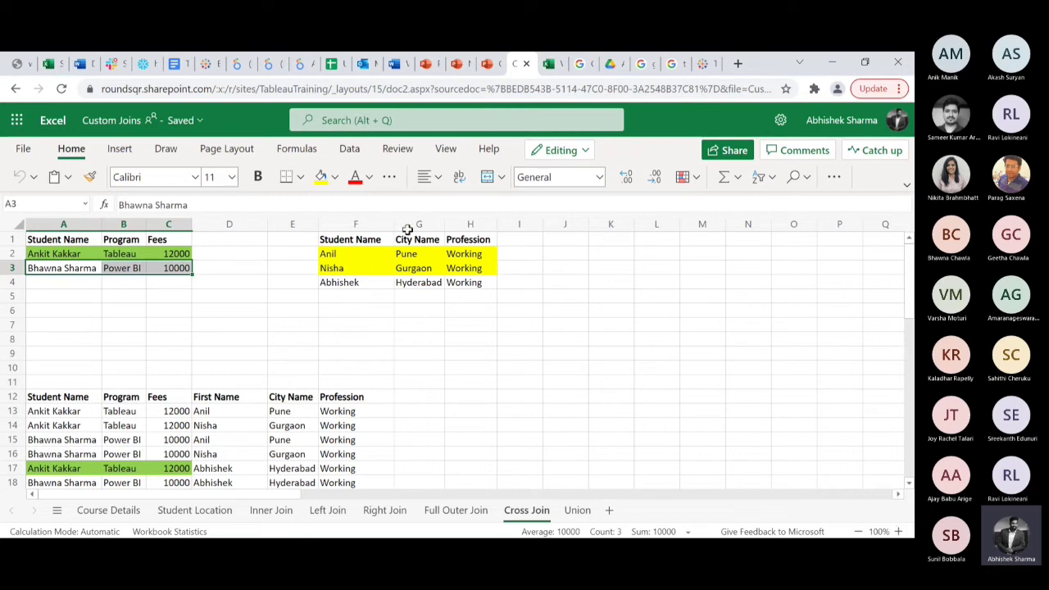
click(372, 249)
key(shift+Right)
key(shift+Right)
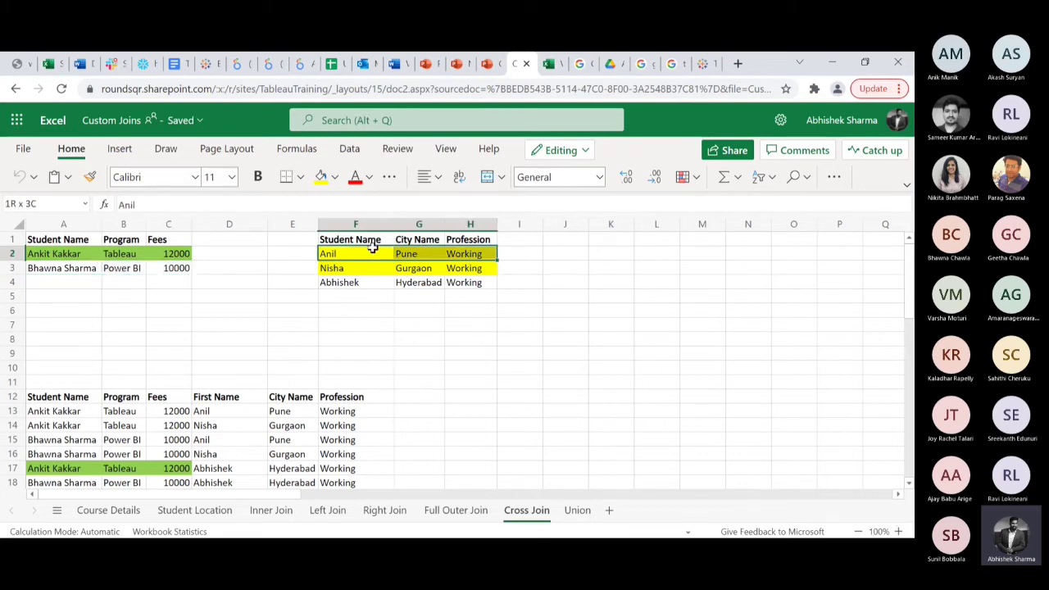
click(355, 264)
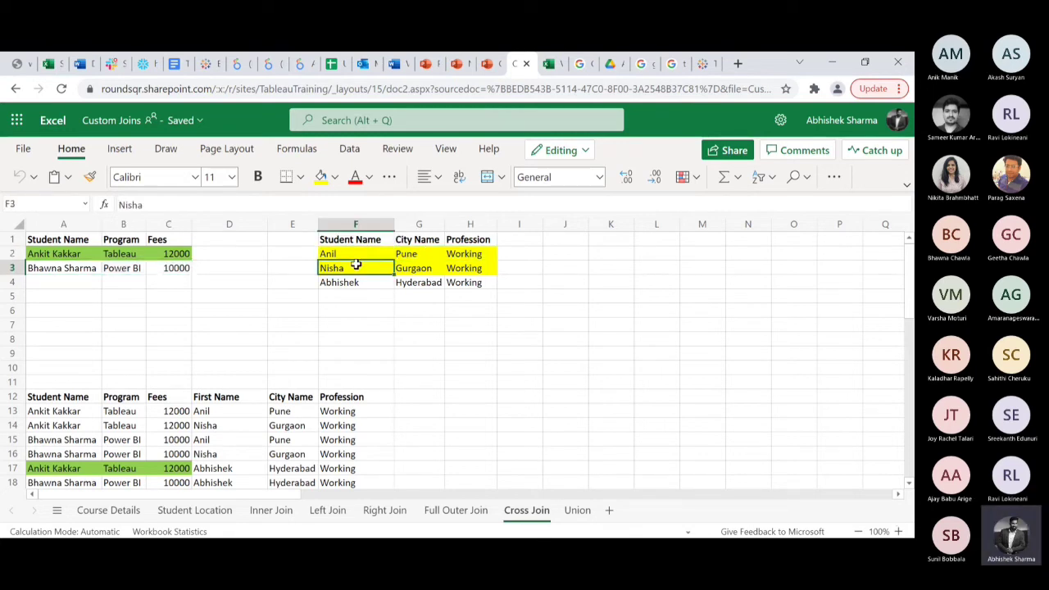
key(shift+Right)
key(shift+Right)
click(352, 295)
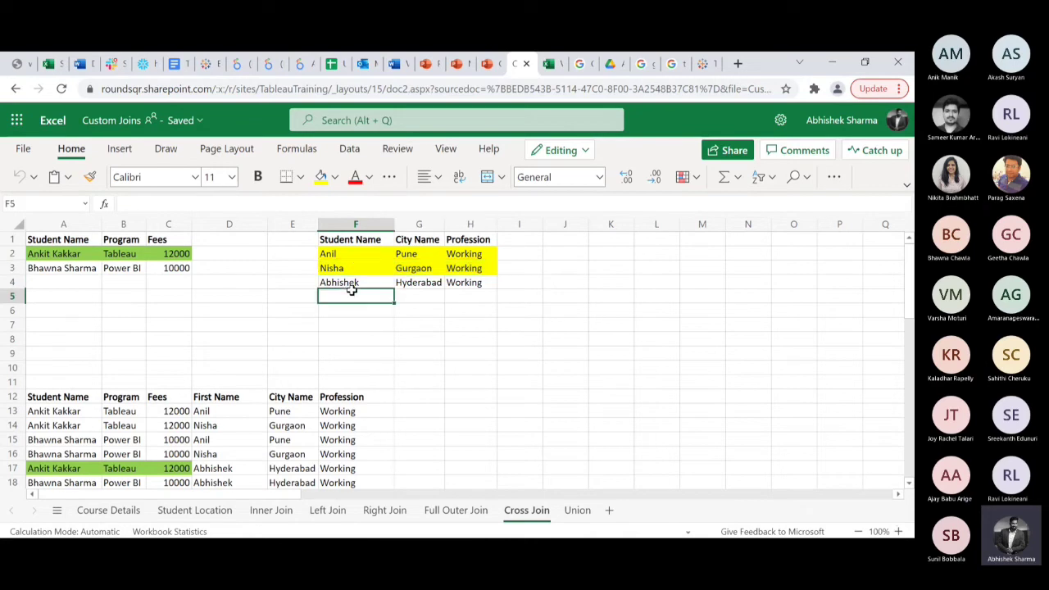
click(352, 282)
key(shift+Right)
key(shift+Right)
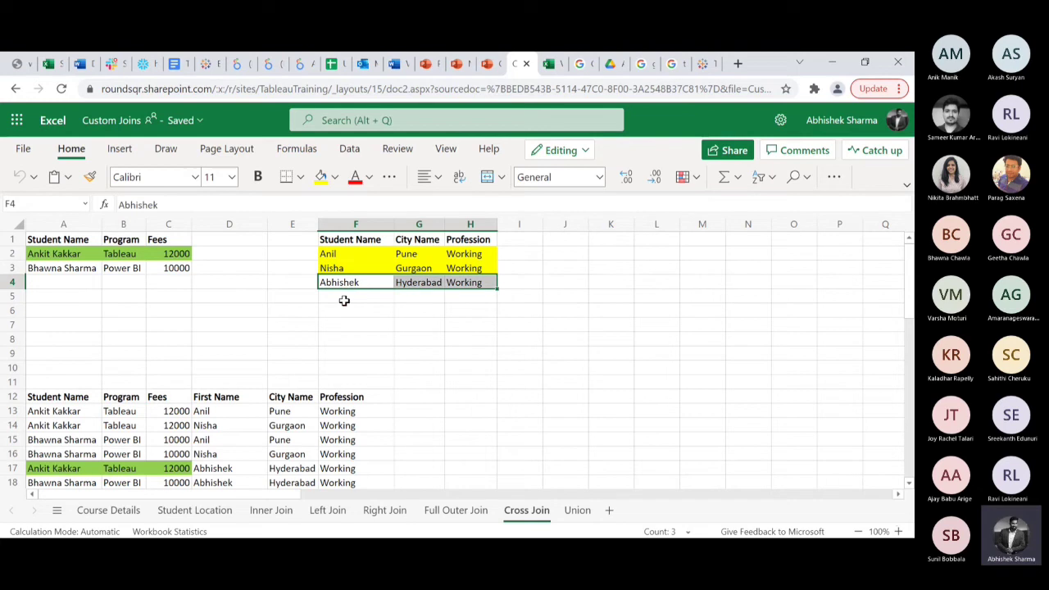
- Add a record in row 5 of the location table with a student's first name, city Hyderabad and profession Working
click(344, 300)
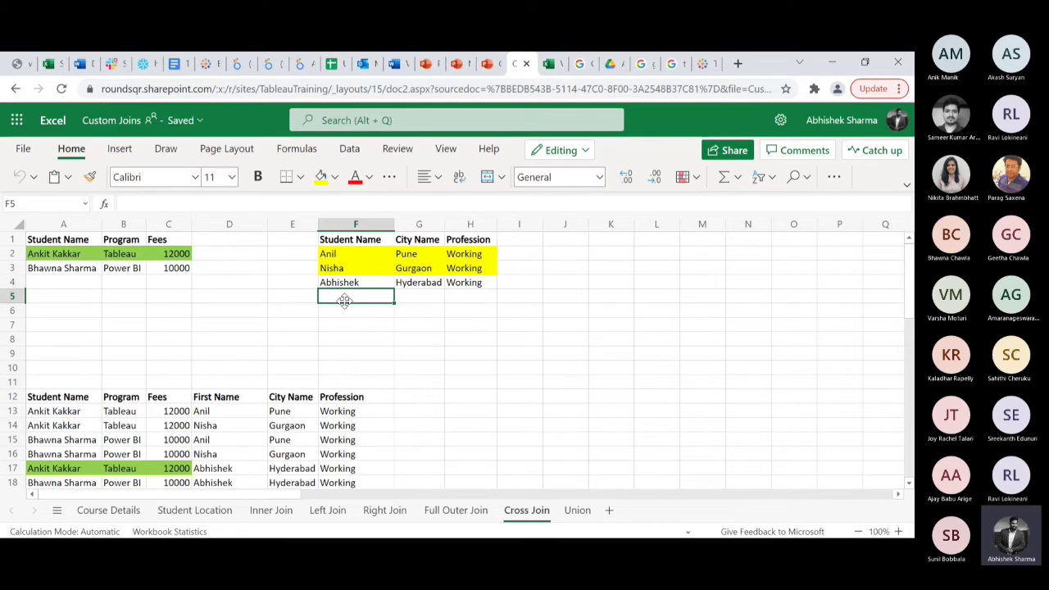
text(Sameer)
click(436, 295)
text(Hyderabad)
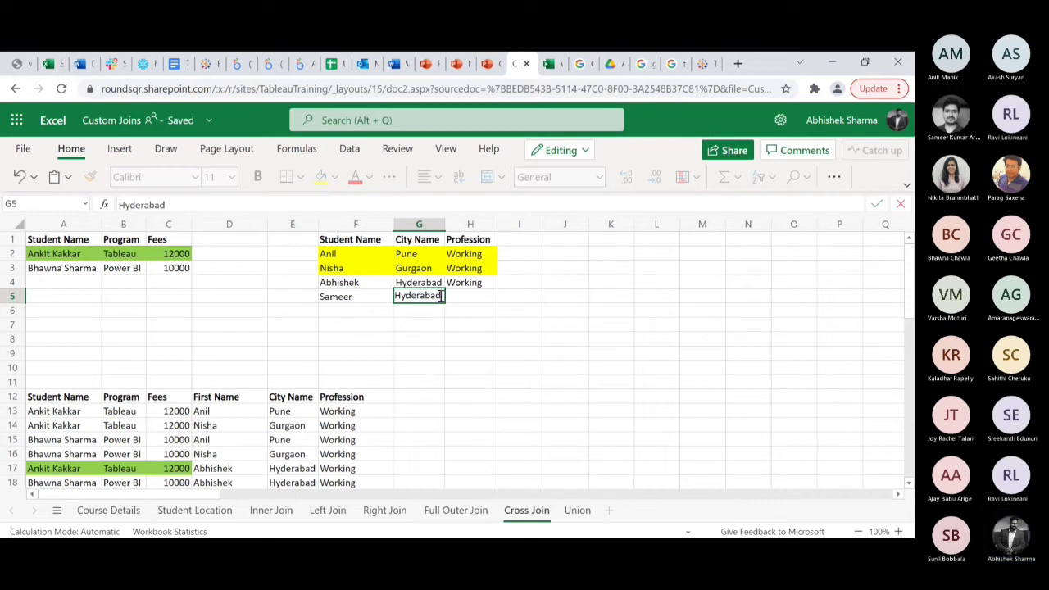
click(462, 297)
text(Working)
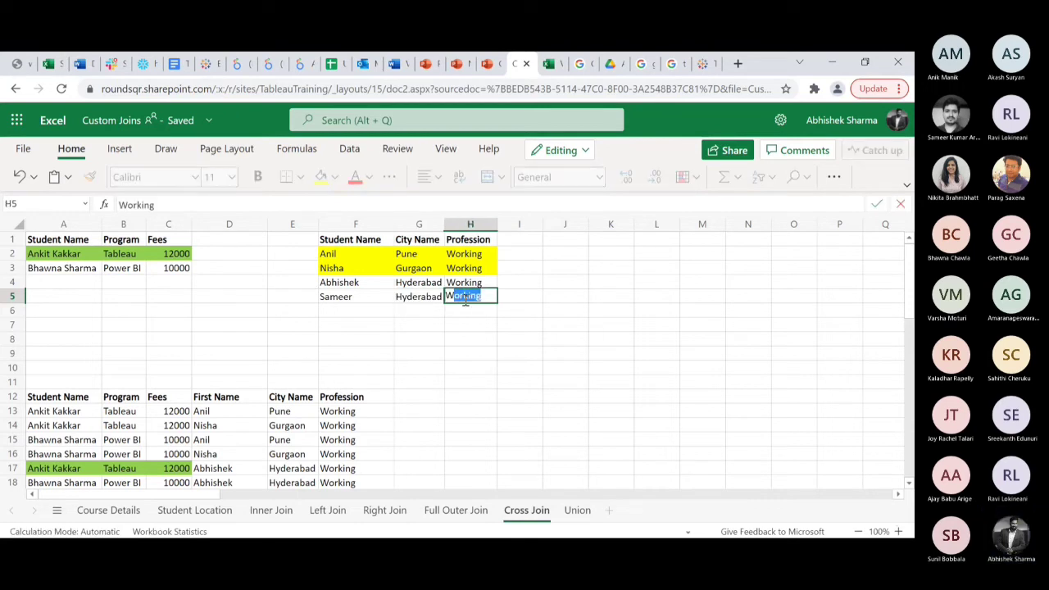
key(Return)
click(465, 299)
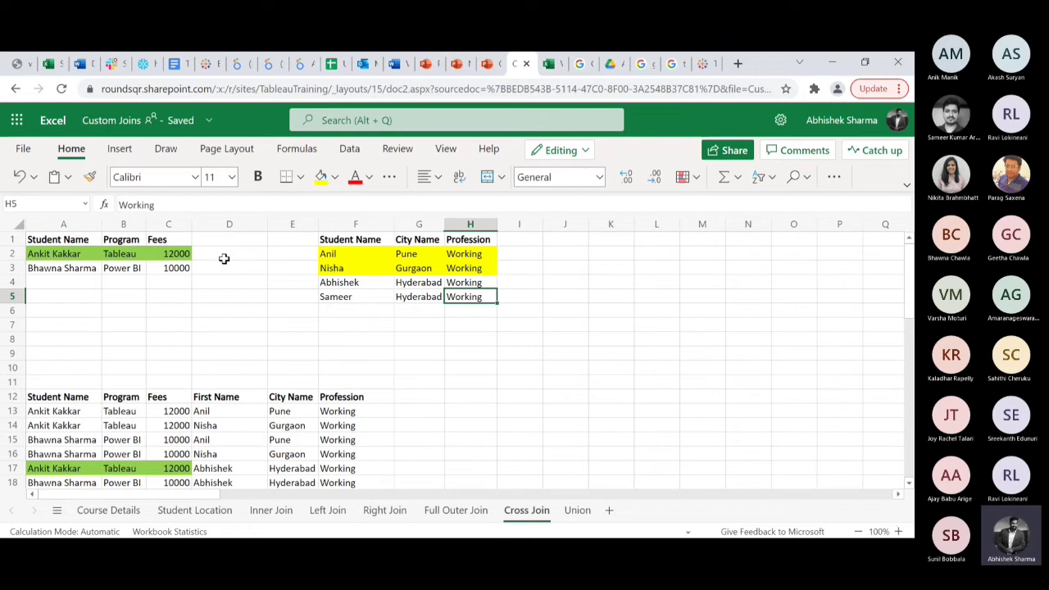
- Fill the new location record F5:H5 with the standard light blue color
click(349, 296)
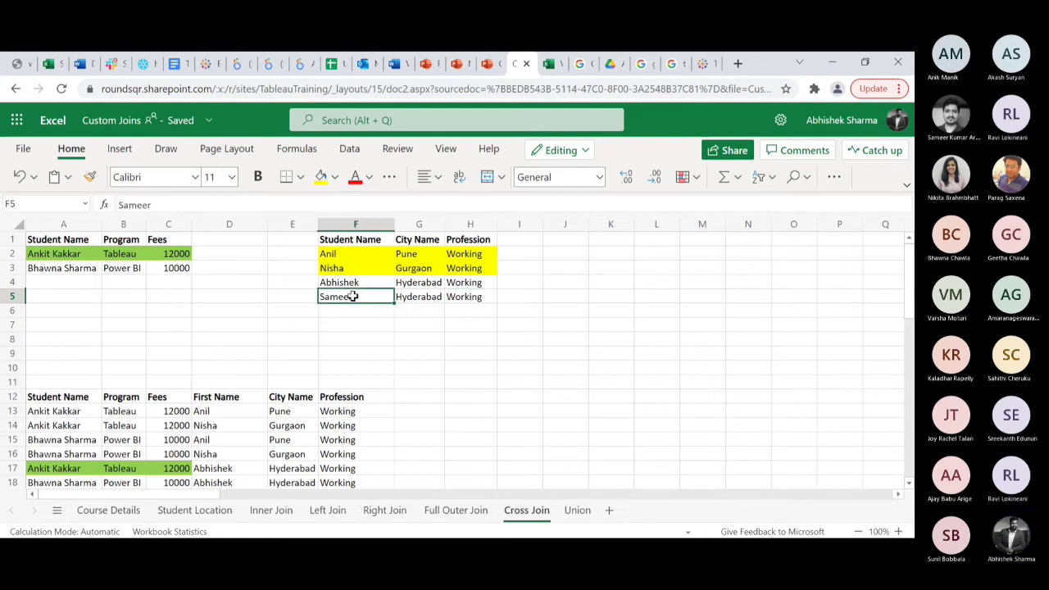
key(shift+Right)
key(shift+Right)
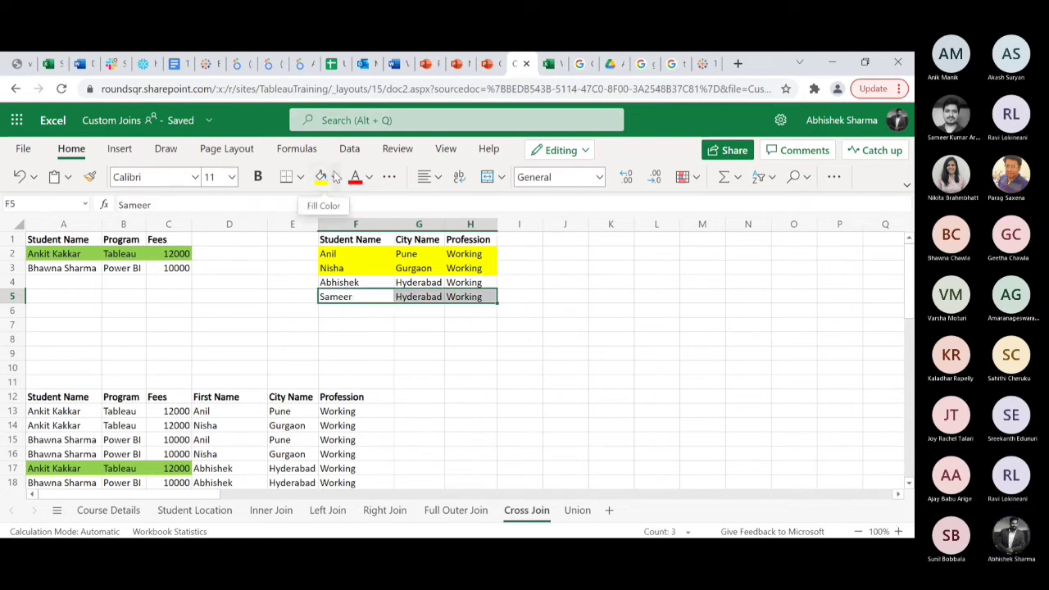
click(335, 178)
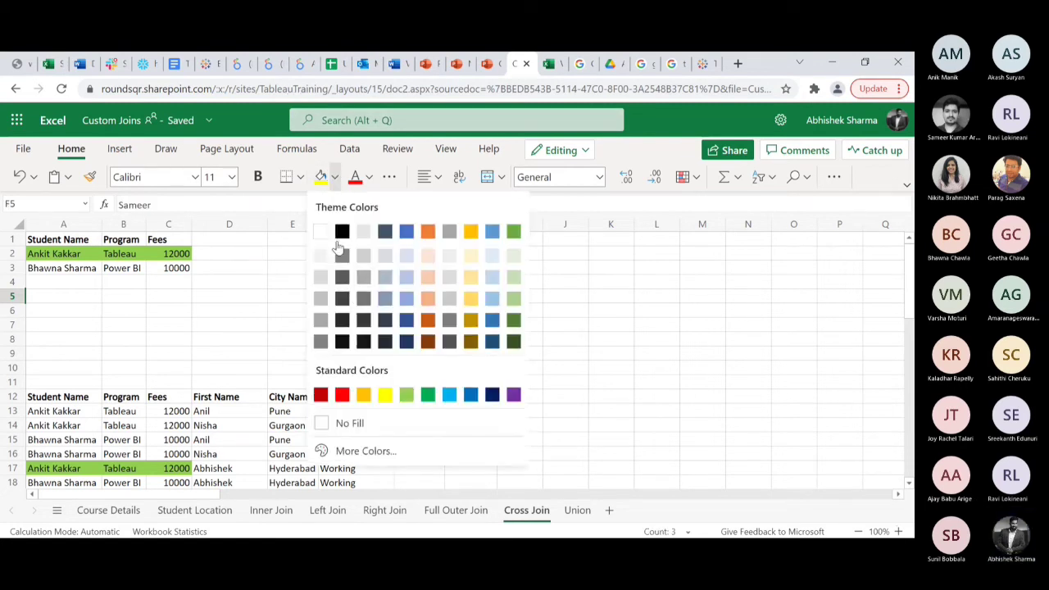
click(449, 396)
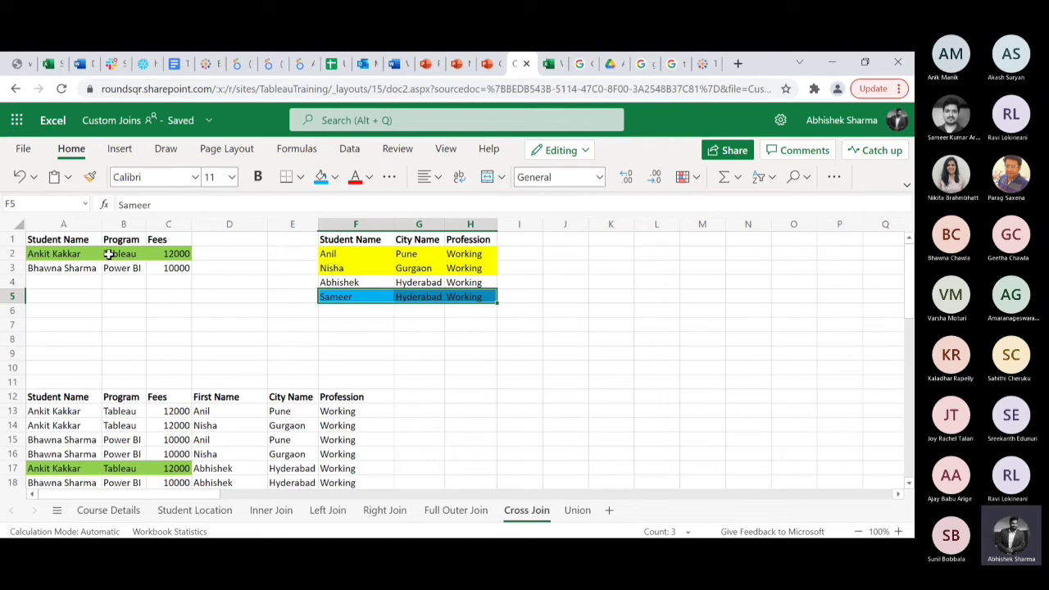
- Move the light blue record F5:H5 to A4:C4 beneath the course table and select it there
click(372, 292)
key(shift+Right)
key(shift+Right)
key(ctrl+c)
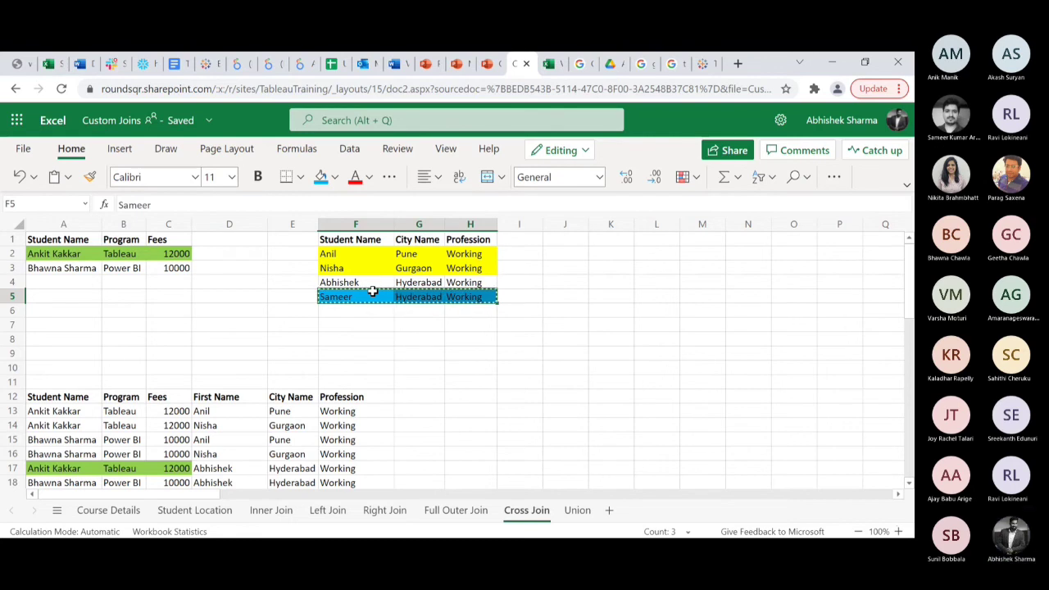
click(66, 280)
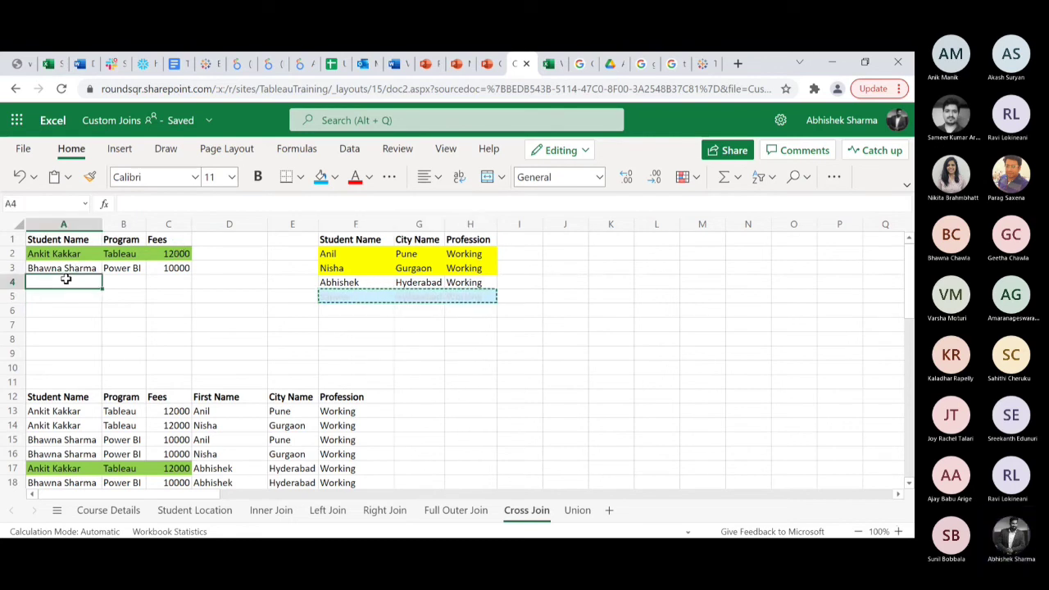
key(ctrl+v)
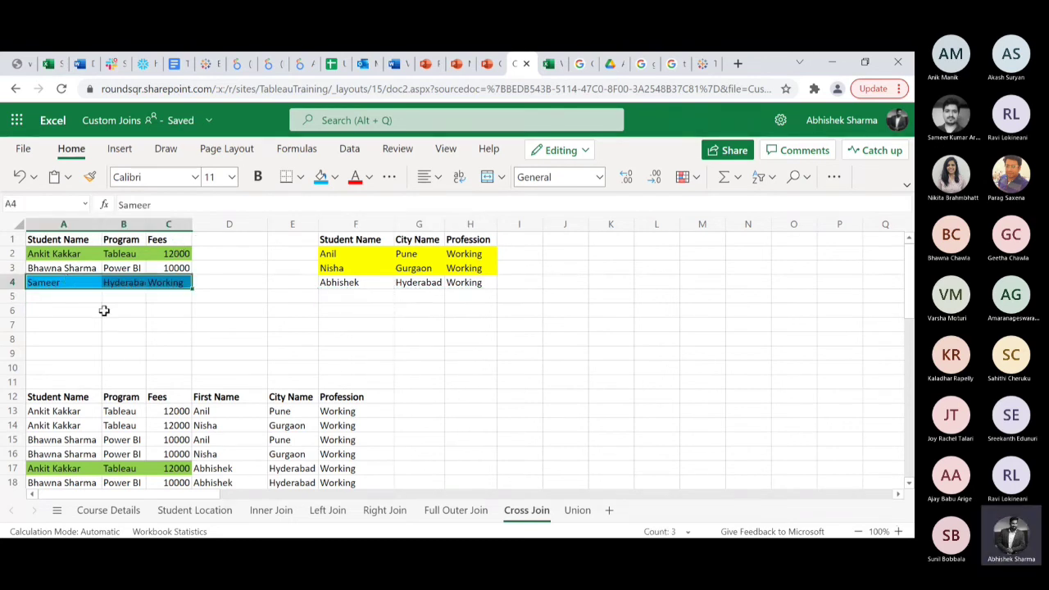
drag(109, 314, 71, 286)
click(71, 287)
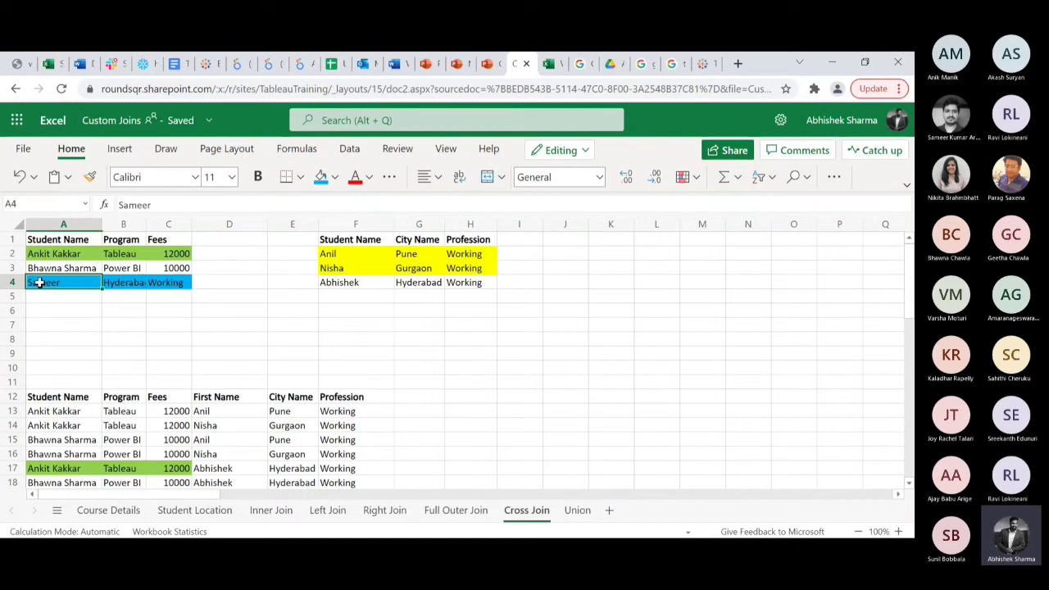
key(shift+Right)
key(shift+Right)
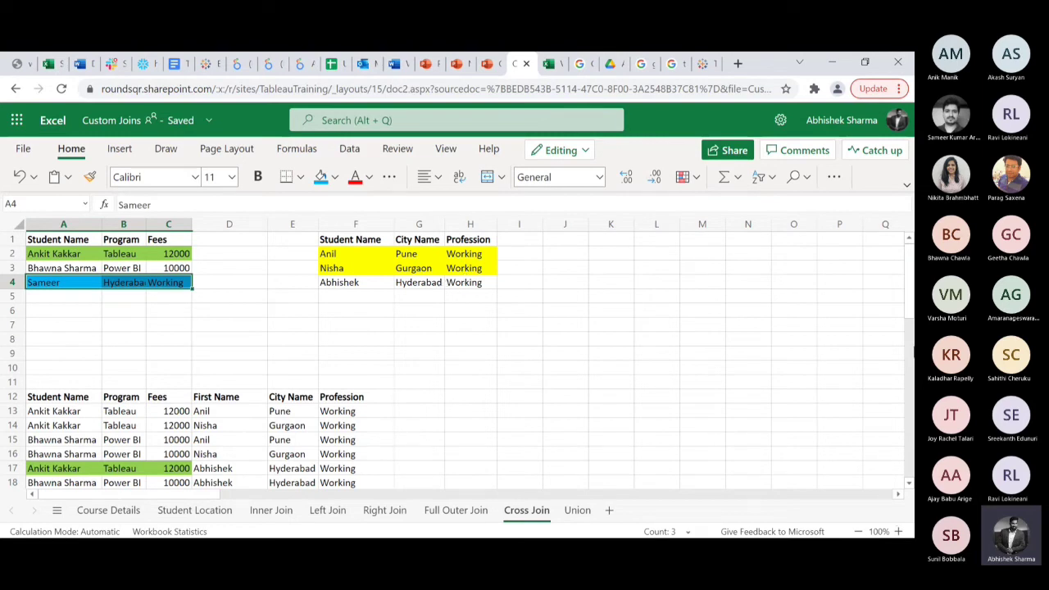
- Copy the light blue record A4:C4 into A19, A20 and A21 beneath the combined cross join table
scroll(907, 272, down, 1)
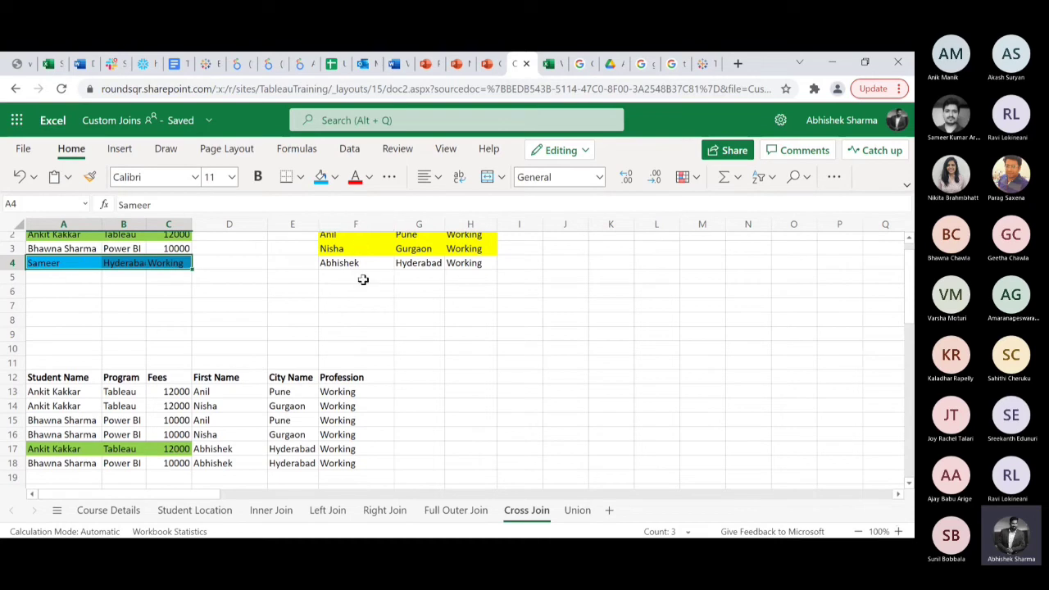
key(ctrl+c)
click(45, 474)
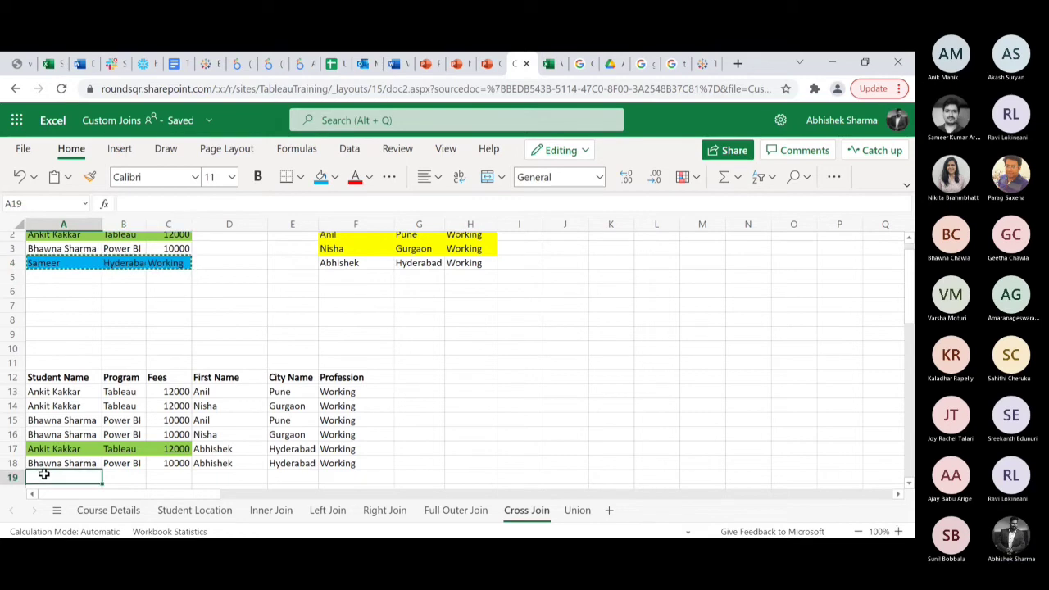
key(ctrl+v)
key(Return)
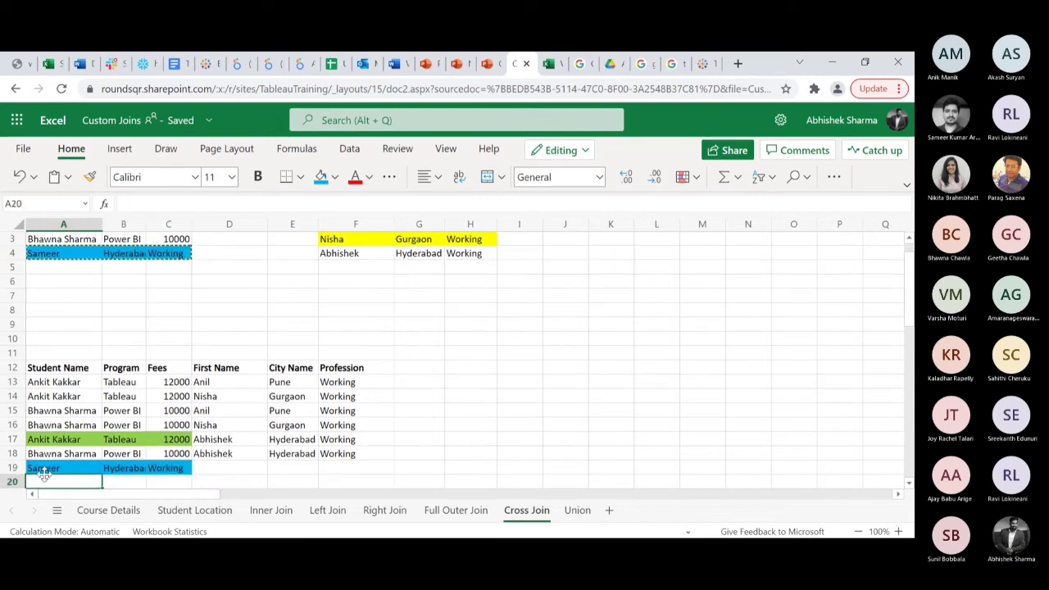
key(ctrl+v)
key(Return)
key(ctrl+v)
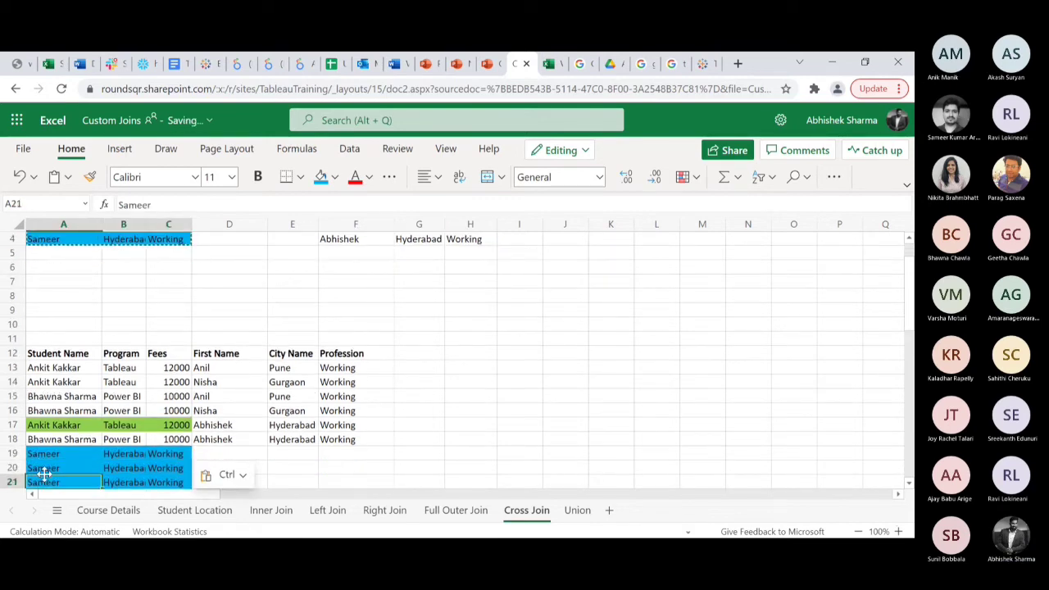
- Copy the three location records F2:H4 to D19 beside the repeated light blue records
key(Up)
key(Up)
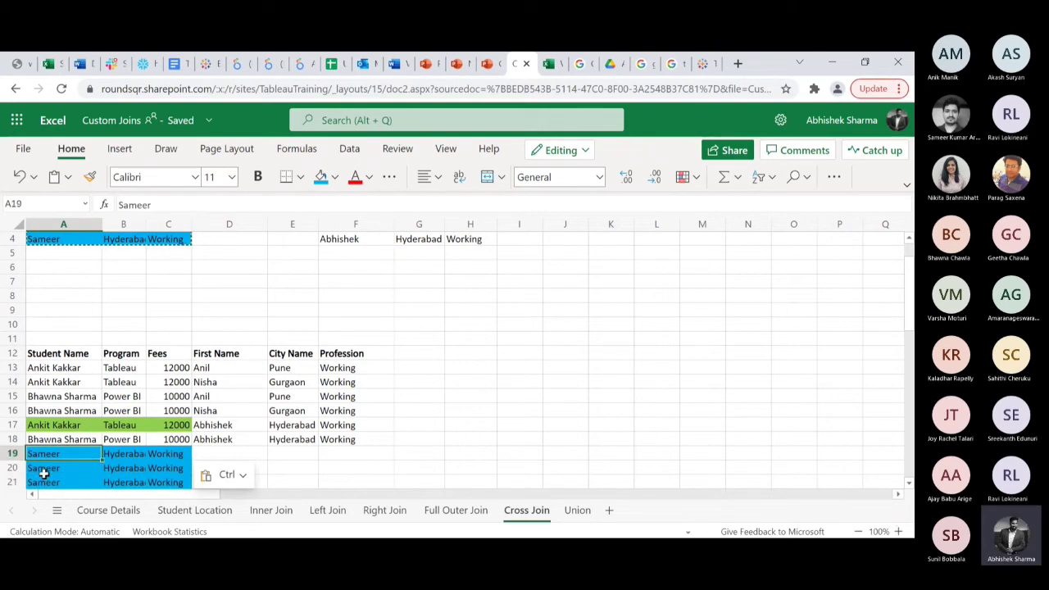
key(Up)
key(Up)
key(Up)
key(Up)
key(Up)
key(Up)
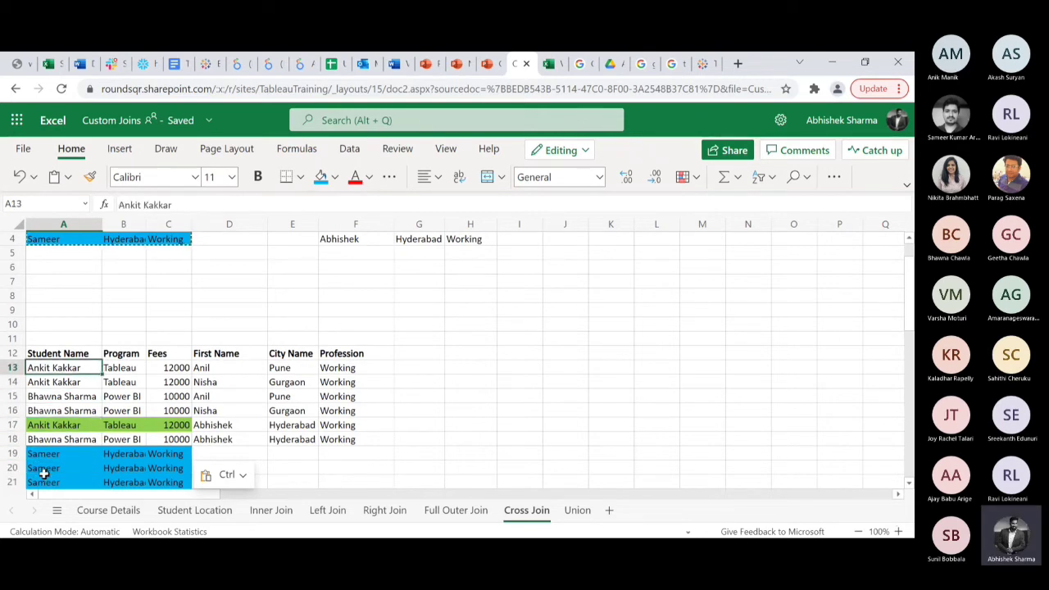
key(Up)
key(Up)
key(Up)
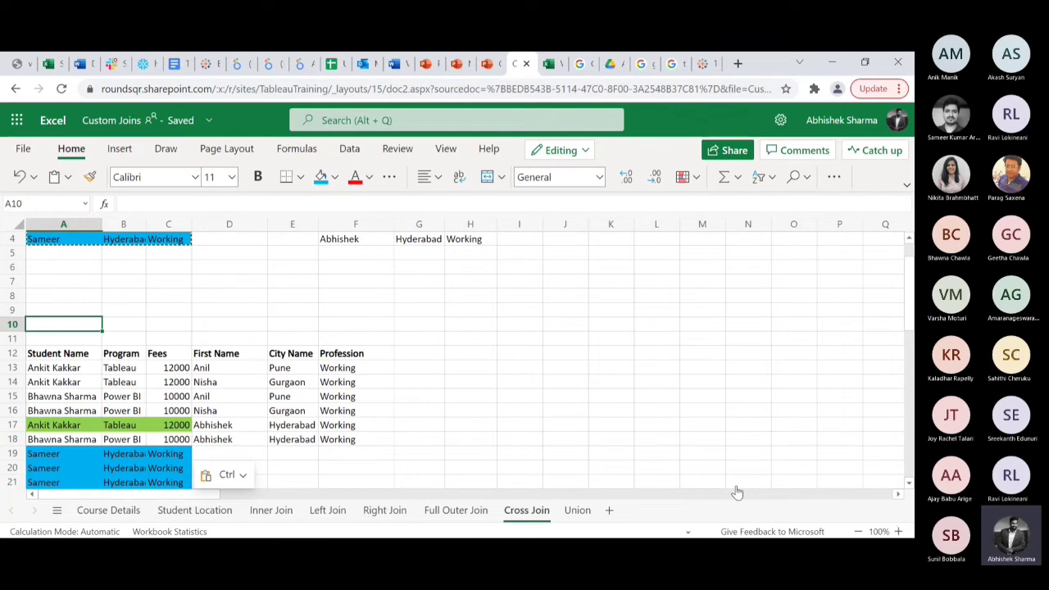
scroll(905, 323, up, 1)
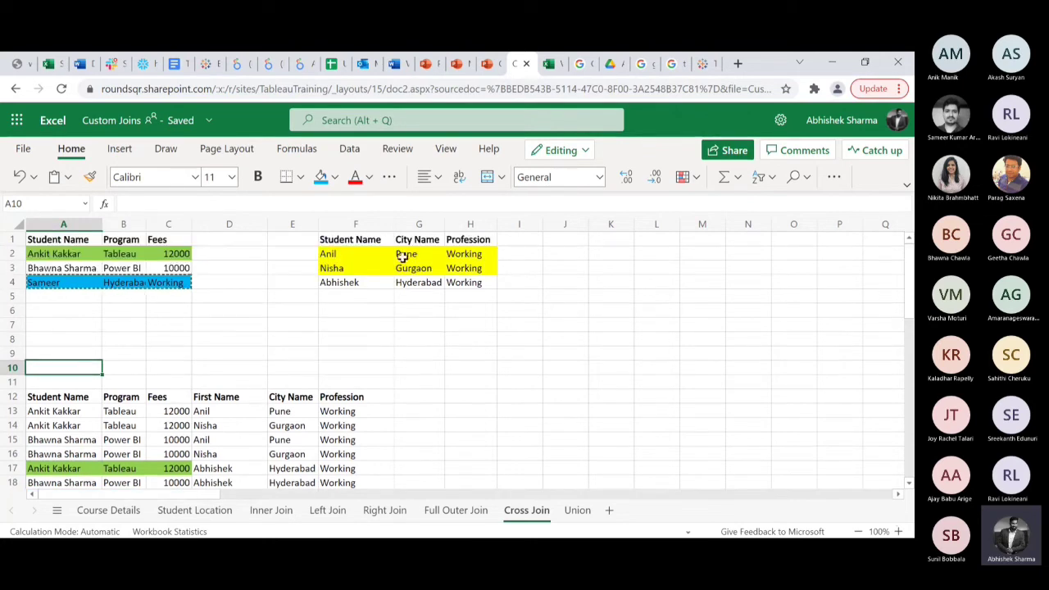
click(374, 254)
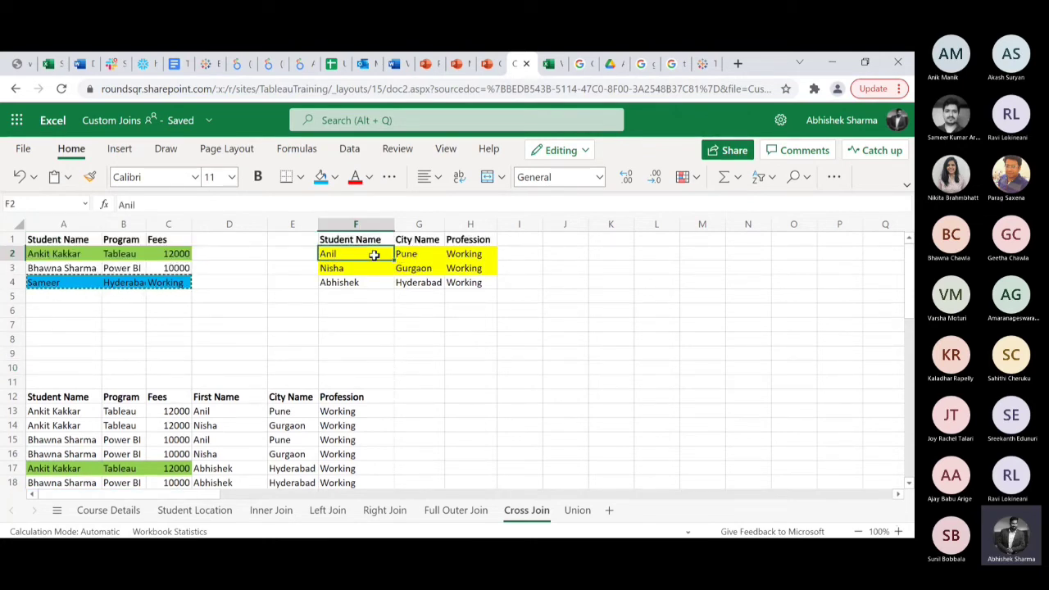
key(shift+Right)
key(shift+Right)
key(shift+Down)
key(shift+Down)
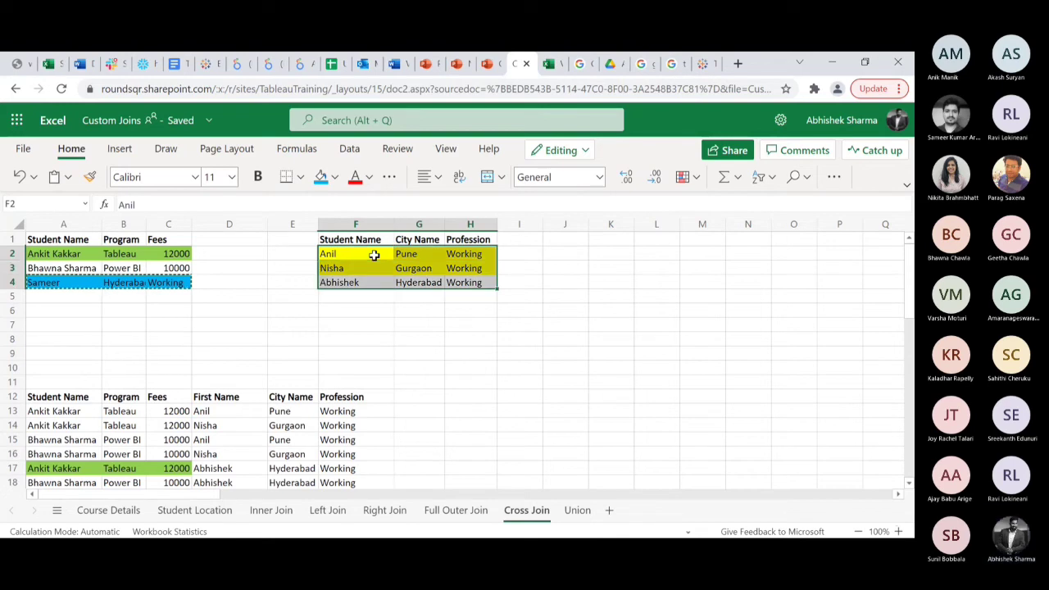
key(ctrl+c)
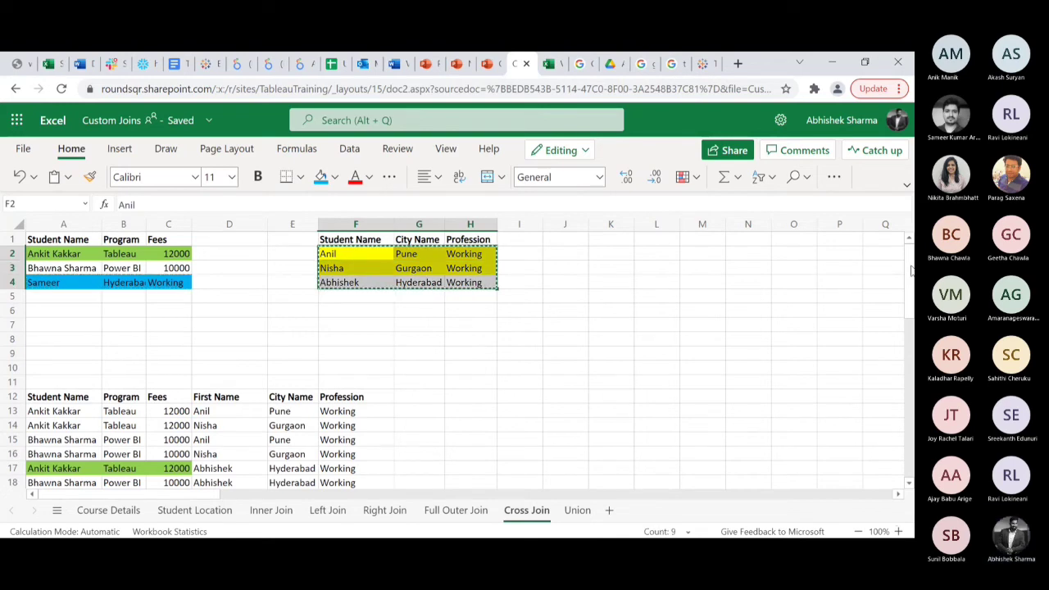
scroll(911, 270, down, 3)
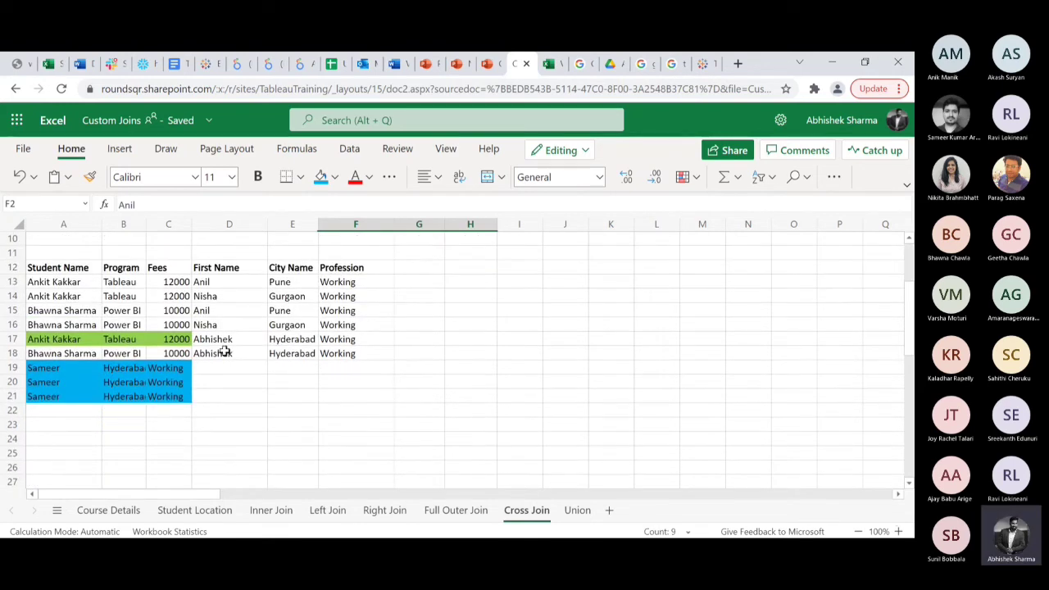
click(222, 367)
key(ctrl+v)
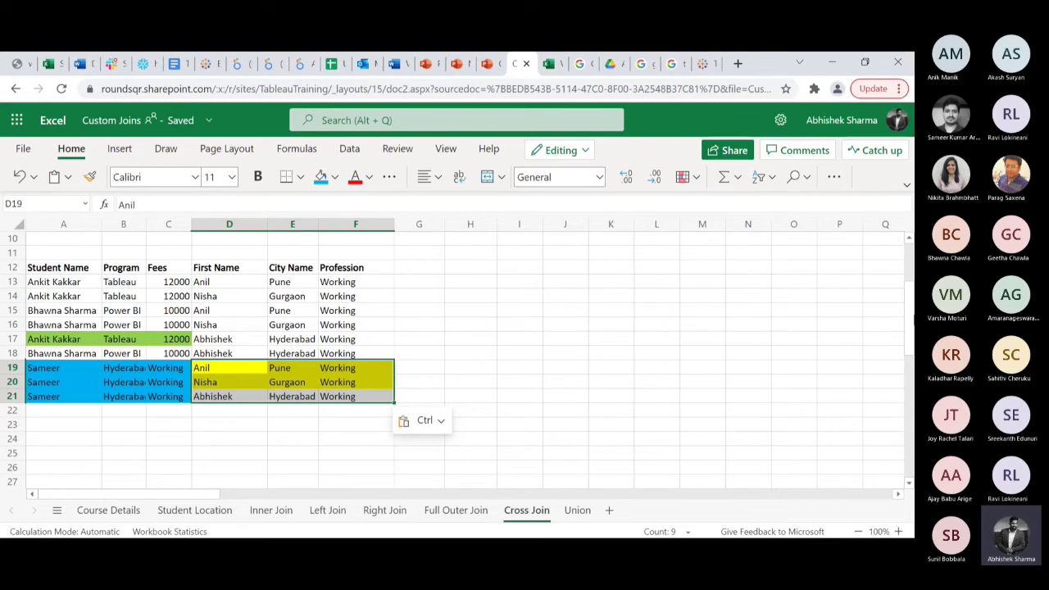
- Switch to the Inner Join sheet and review the joined result and the two highlighted source tables beneath it
scroll(908, 327, up, 3)
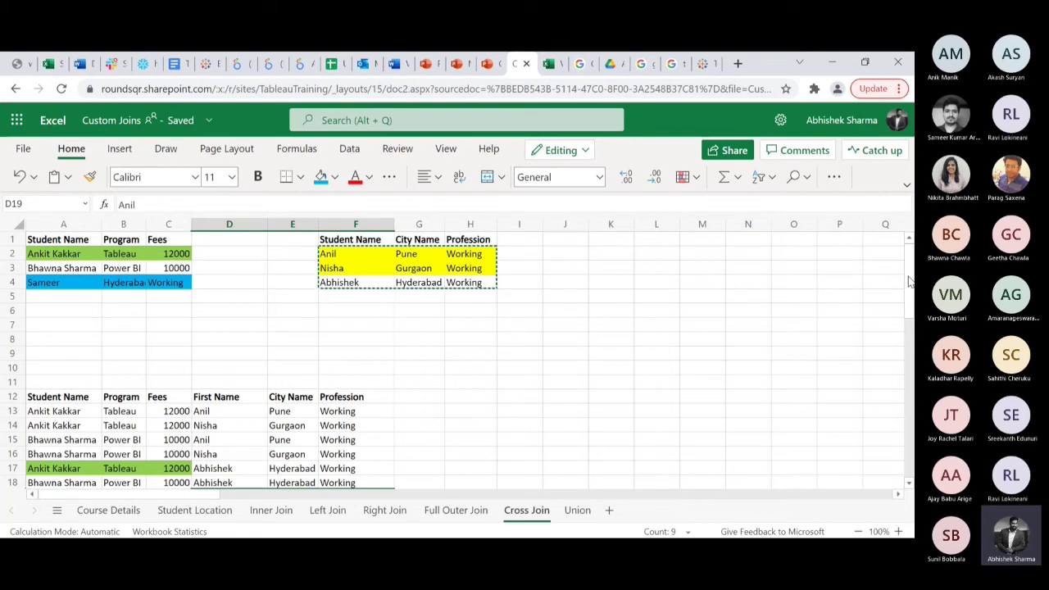
click(268, 510)
scroll(909, 307, down, 1)
scroll(909, 308, down, 3)
scroll(911, 299, up, 3)
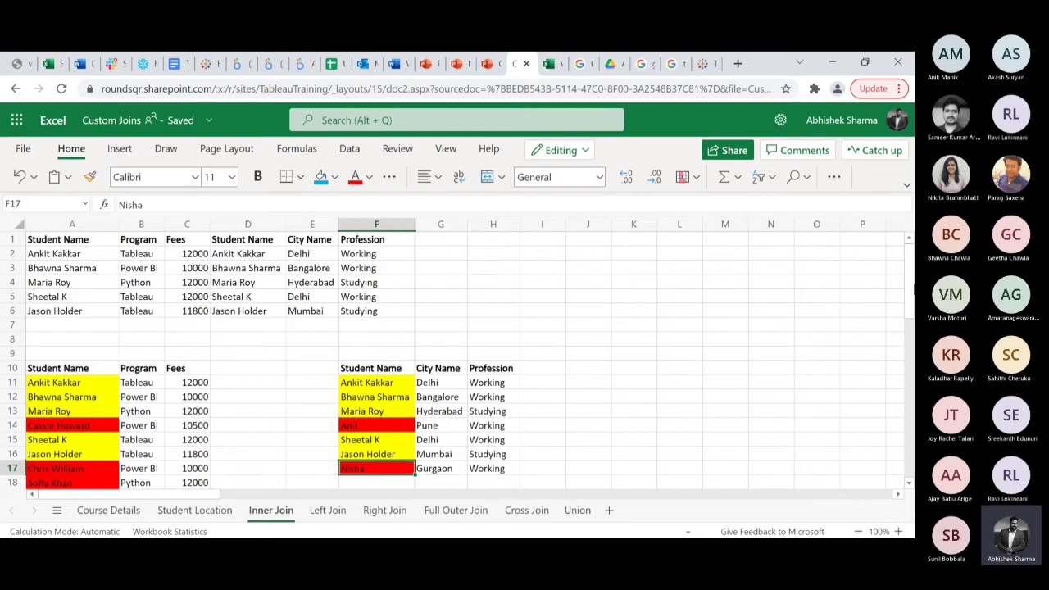
scroll(907, 304, down, 1)
scroll(907, 305, down, 4)
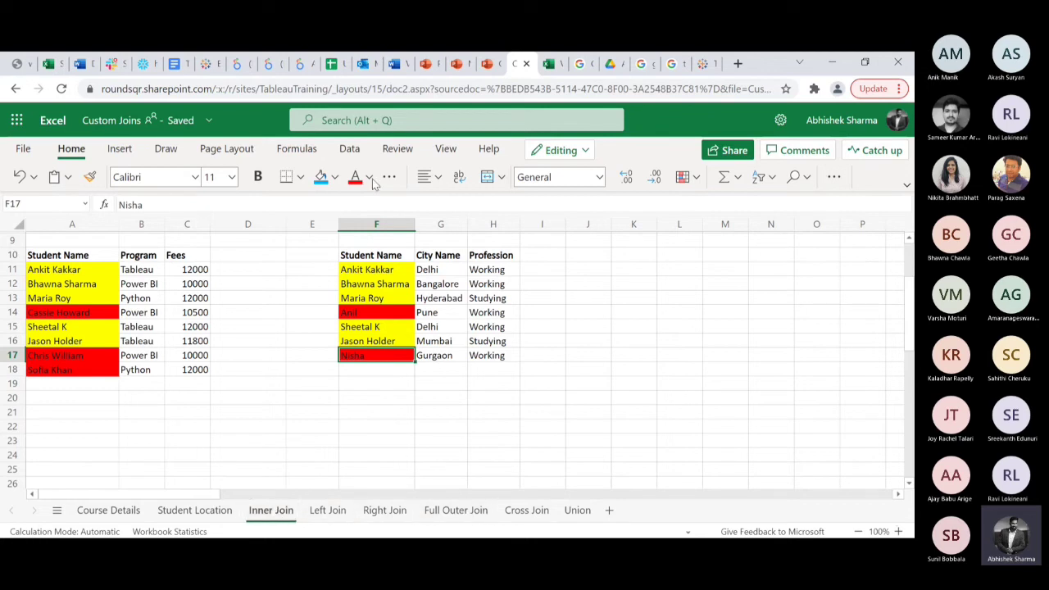
- Copy the course table headers A10:C10 to J10 to start a new combined table
click(54, 258)
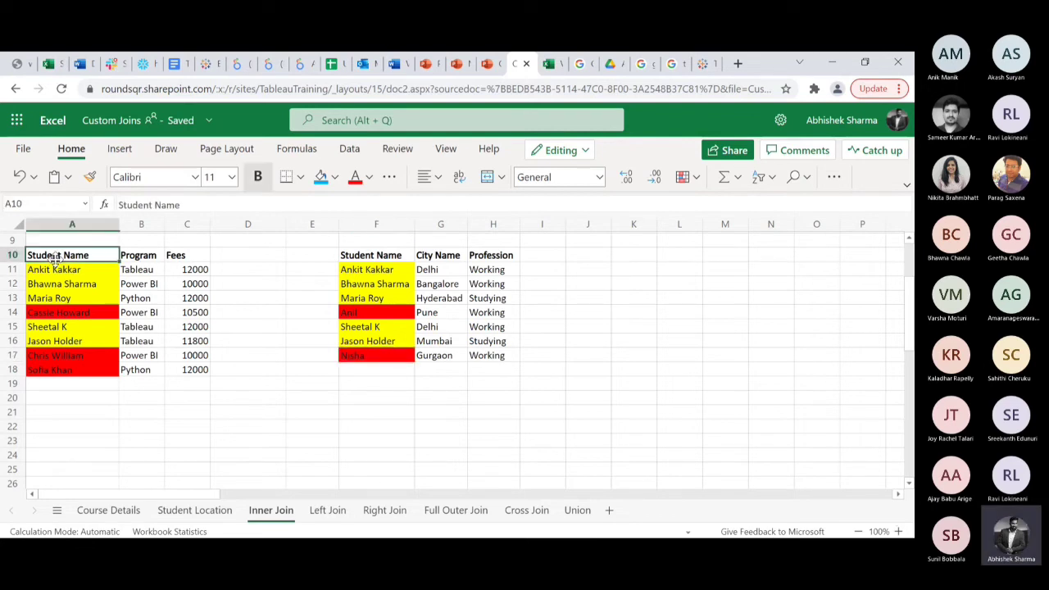
key(ctrl+shift+Right)
key(ctrl+c)
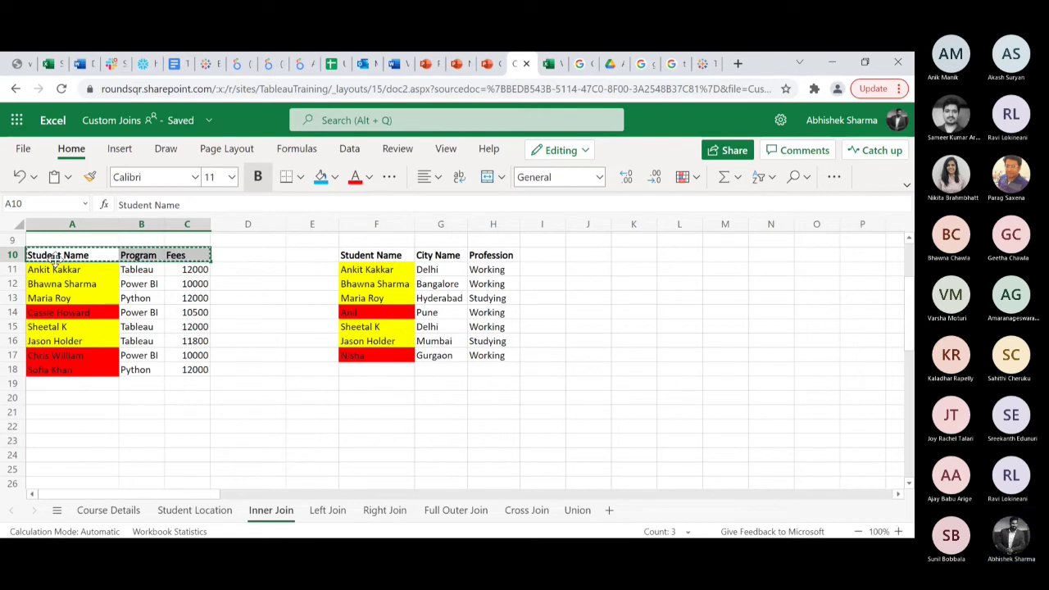
click(582, 257)
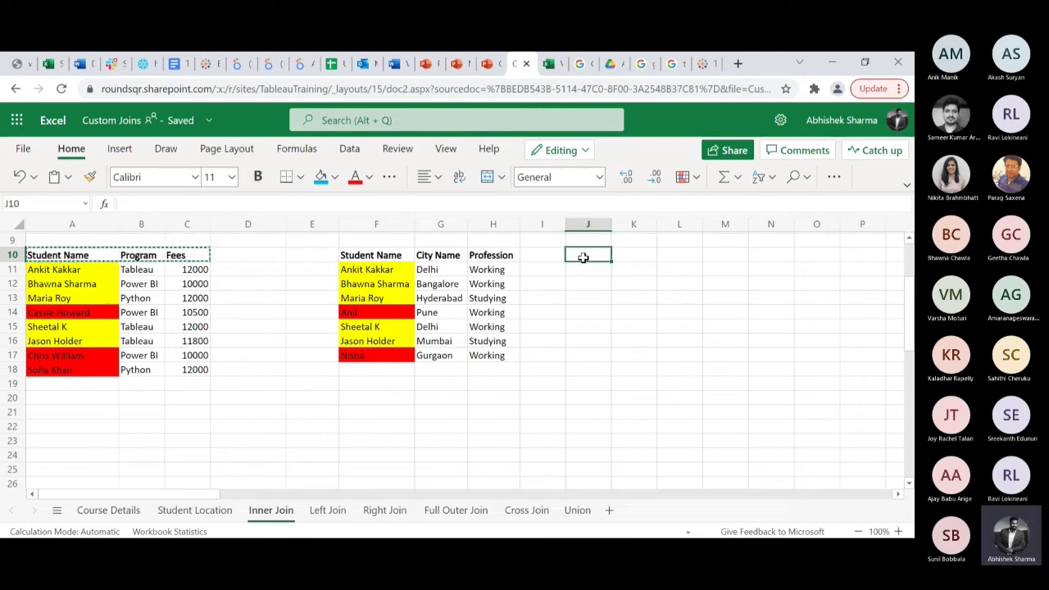
key(ctrl+v)
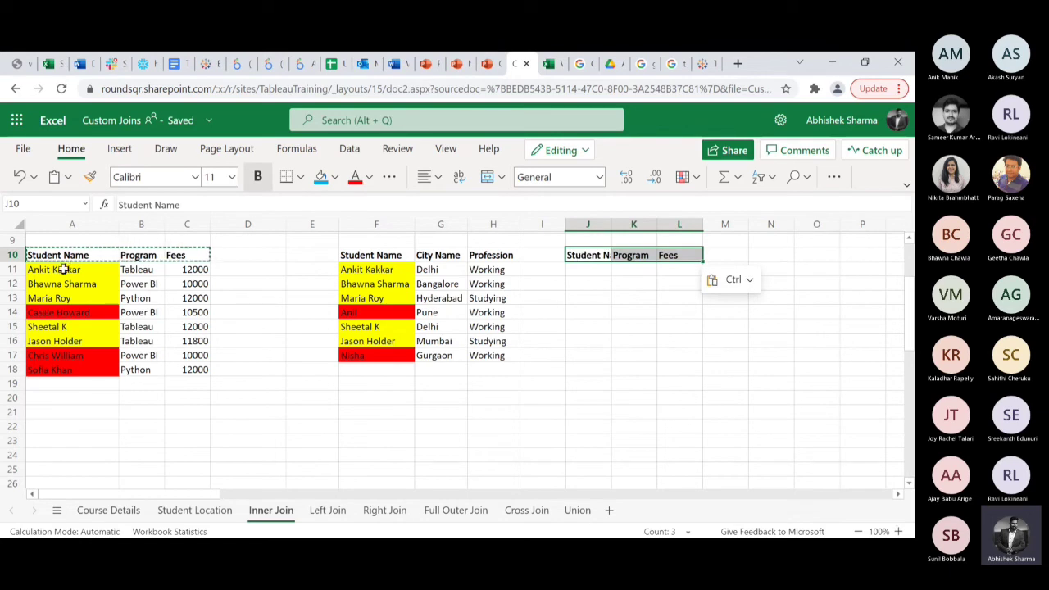
- Copy the first course record A11:C11 to J11 under the new headers
click(64, 268)
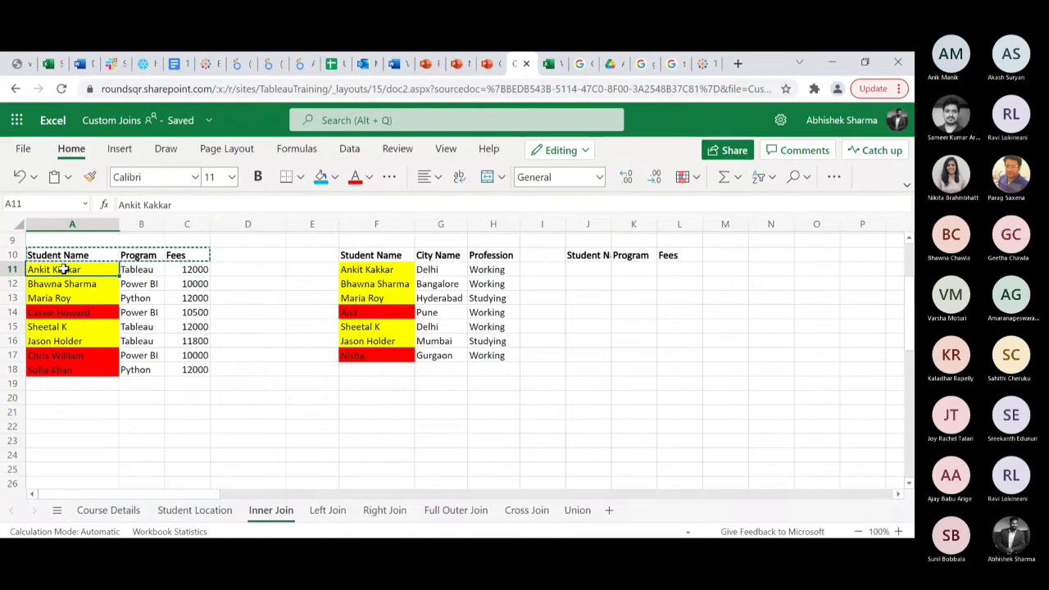
key(shift+Right)
key(shift+Right)
key(ctrl+c)
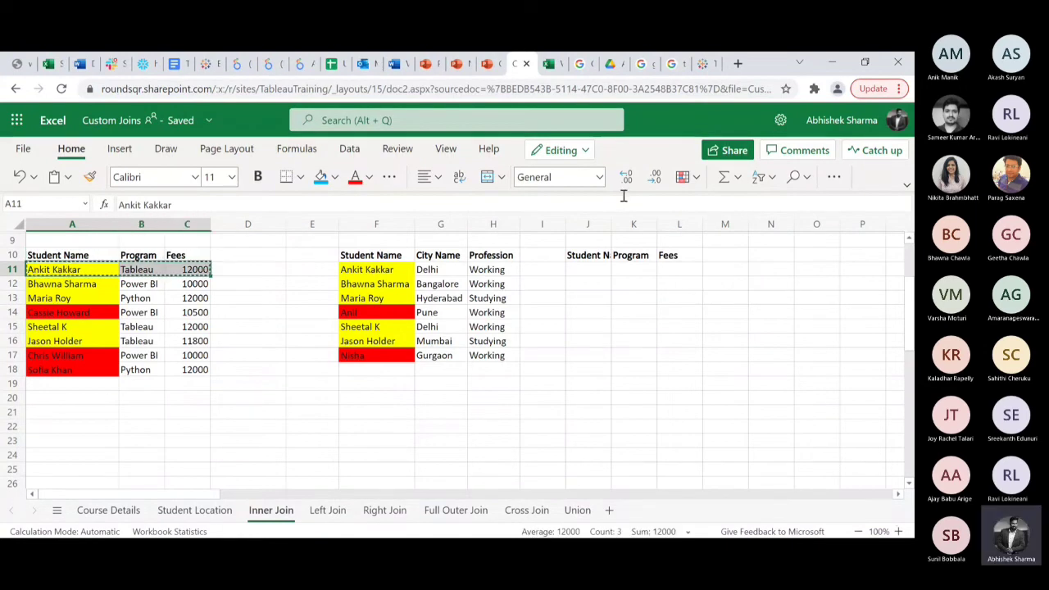
click(599, 269)
key(ctrl+v)
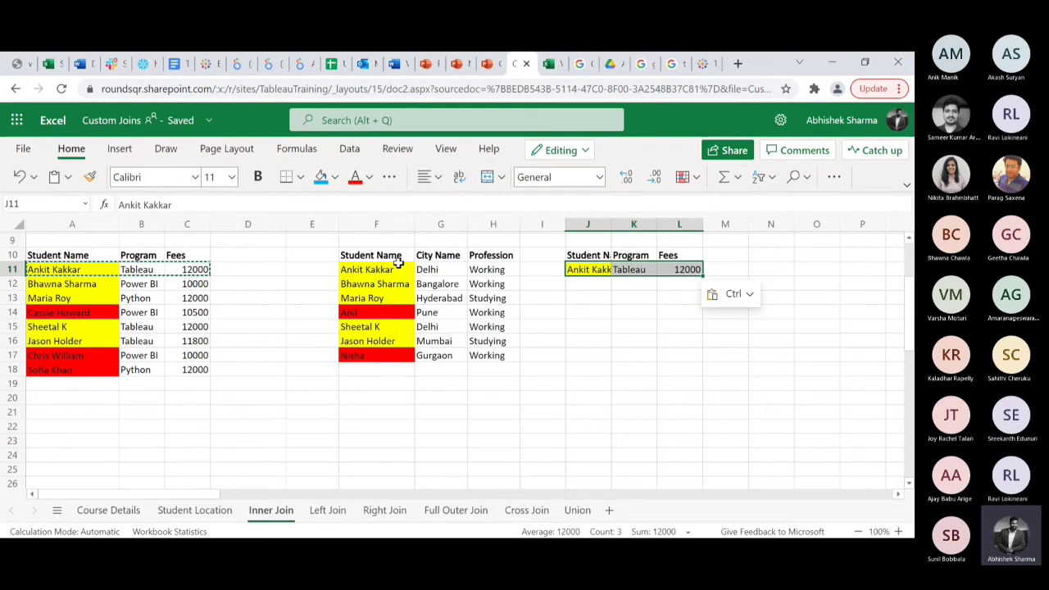
- Copy all location records F11:H17 to M11 beside the first course record
click(378, 268)
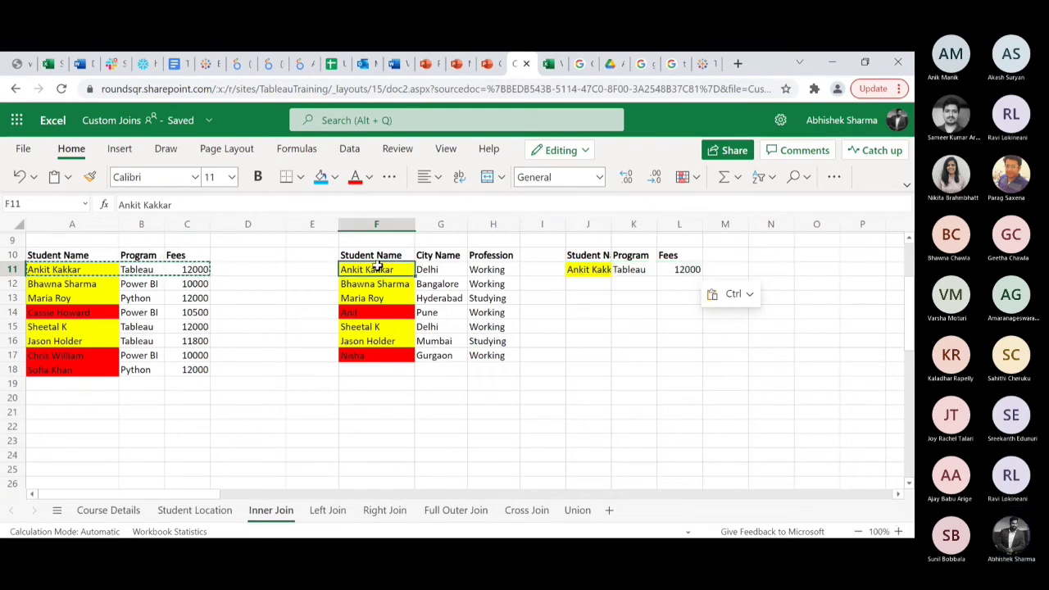
key(ctrl+shift+Right)
key(ctrl+shift+Down)
key(ctrl+c)
click(728, 270)
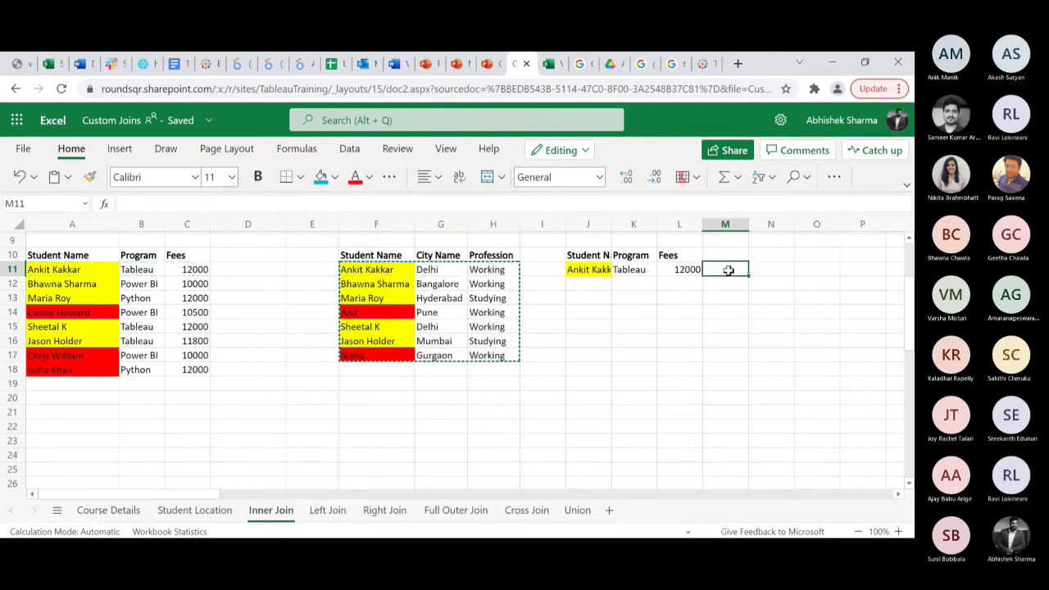
key(ctrl+v)
- Copy the location table headers F10:H10 to M10 above the pasted location records
click(371, 256)
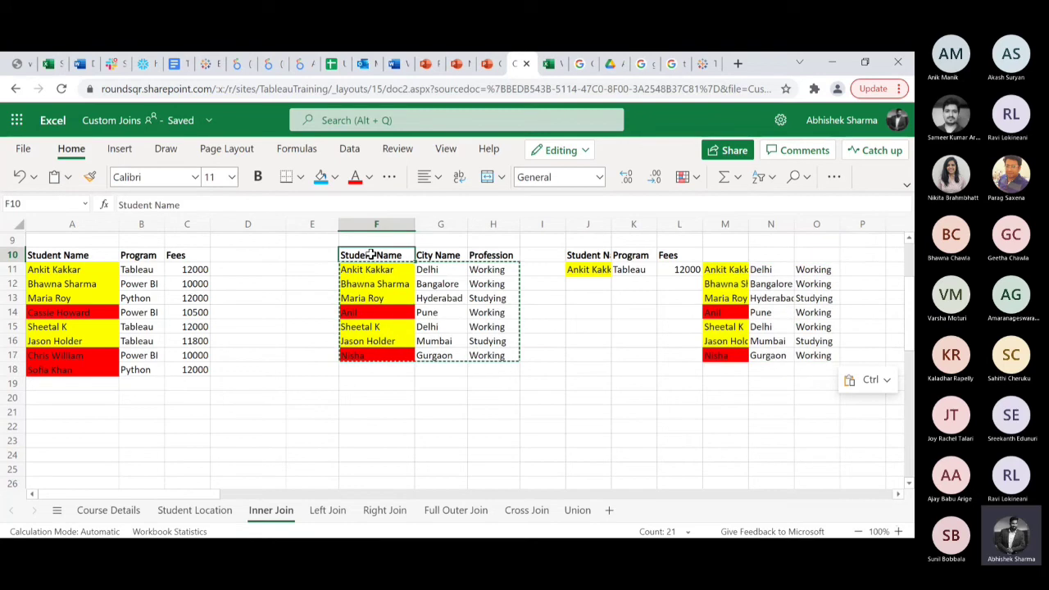
key(ctrl+shift+Right)
key(ctrl+c)
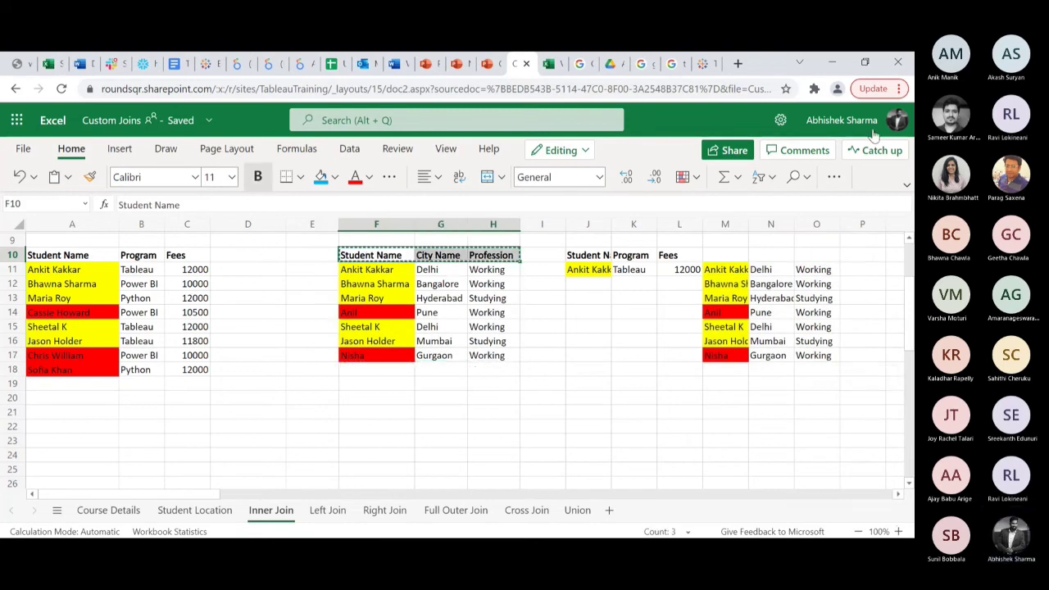
click(726, 255)
key(ctrl+v)
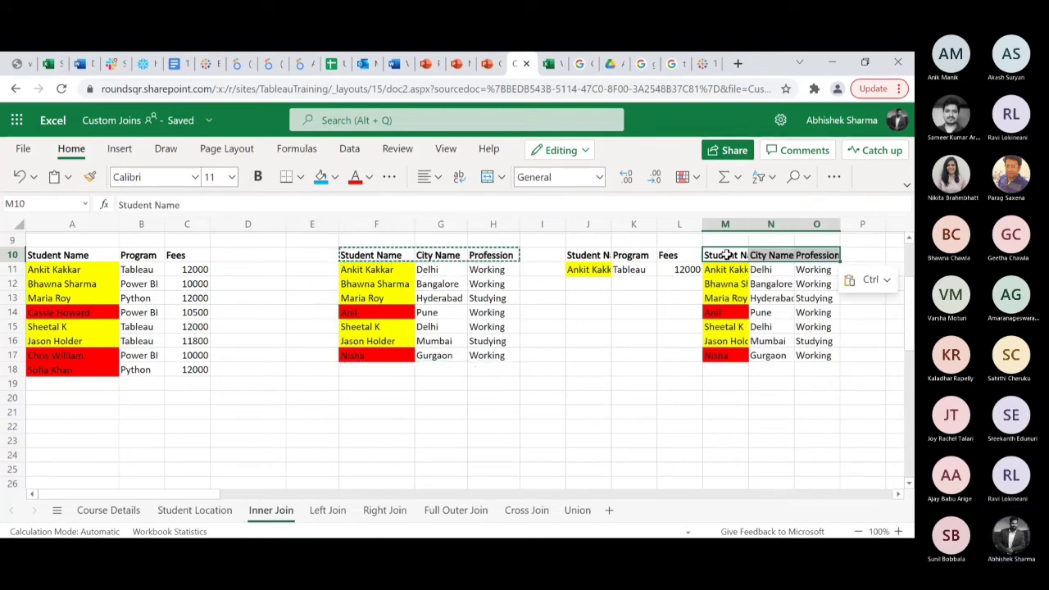
- Fill the course record J11:L11 down through row 17 so each location record has a course record beside it
click(588, 269)
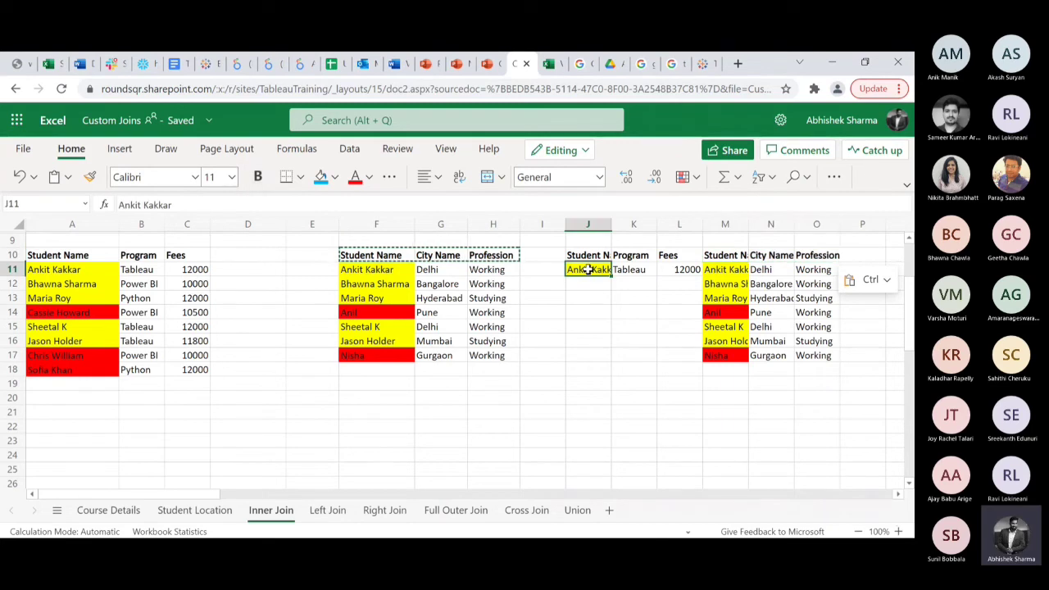
key(ctrl+shift+Right)
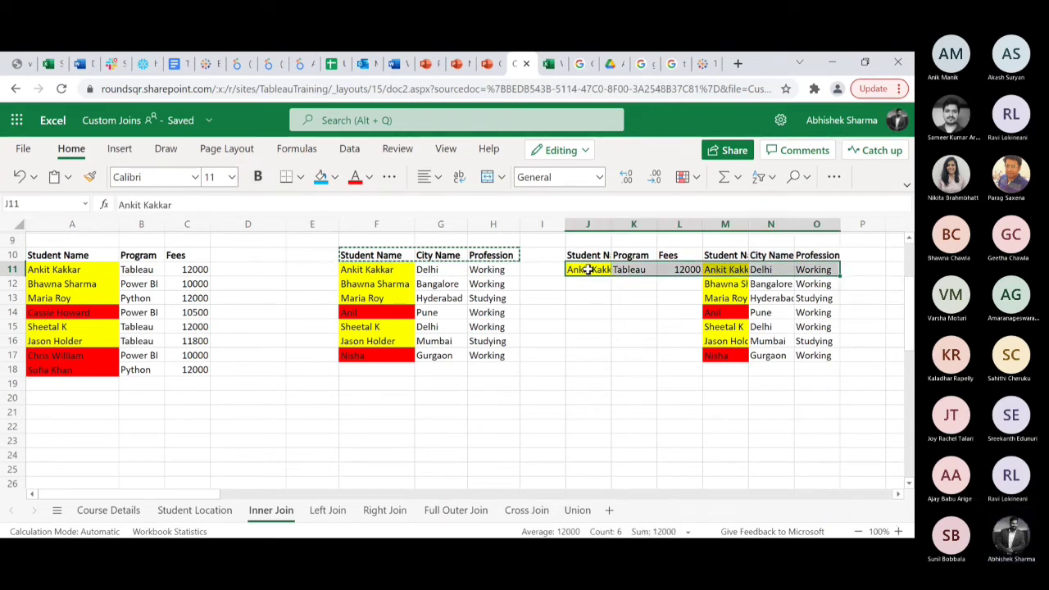
click(588, 270)
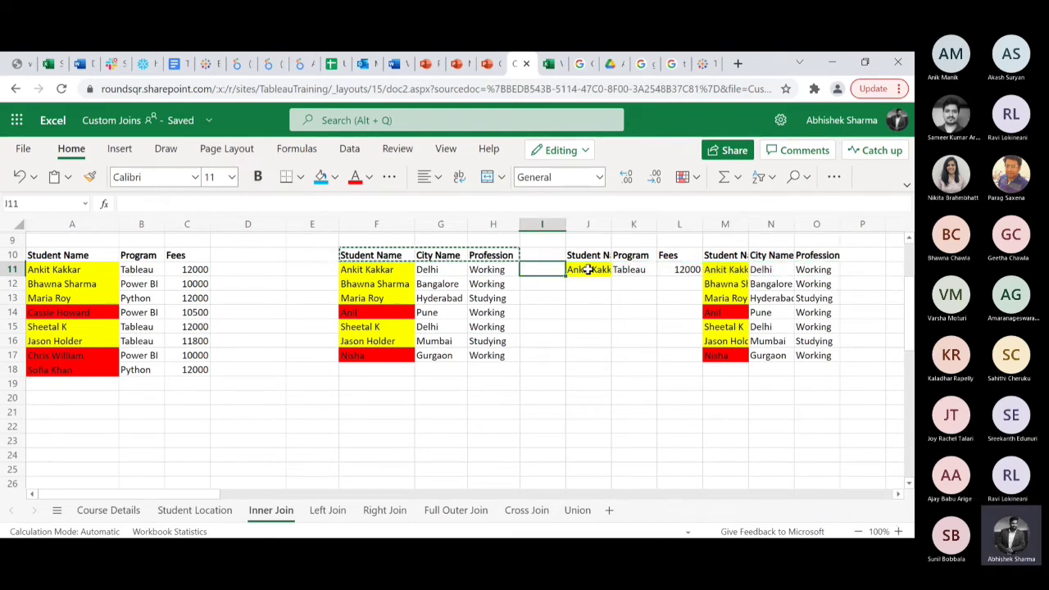
key(ctrl+Right)
key(ctrl+Left)
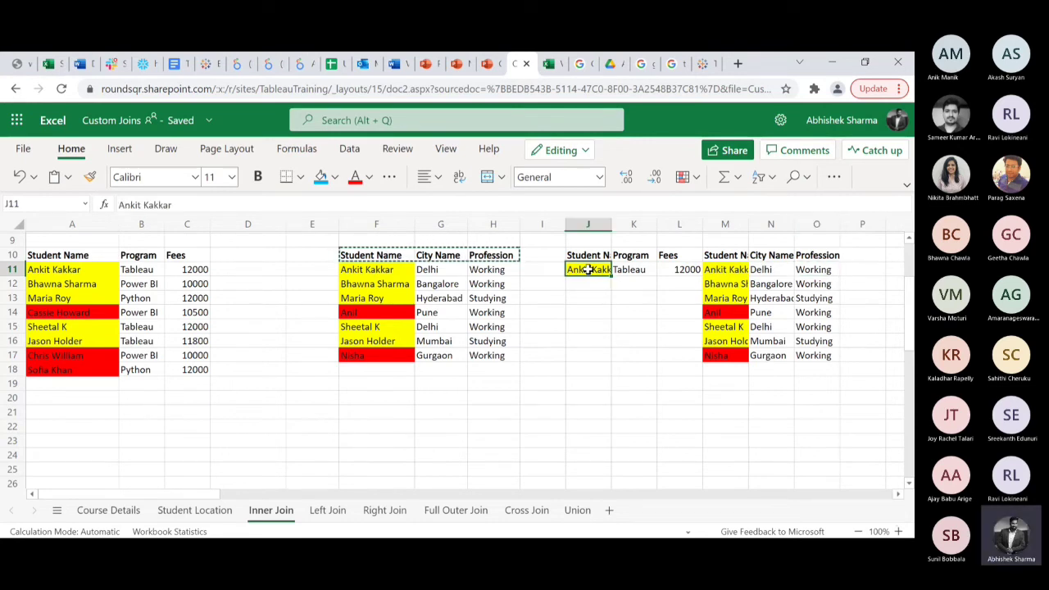
key(shift+Right)
key(shift+Right)
key(ctrl+c)
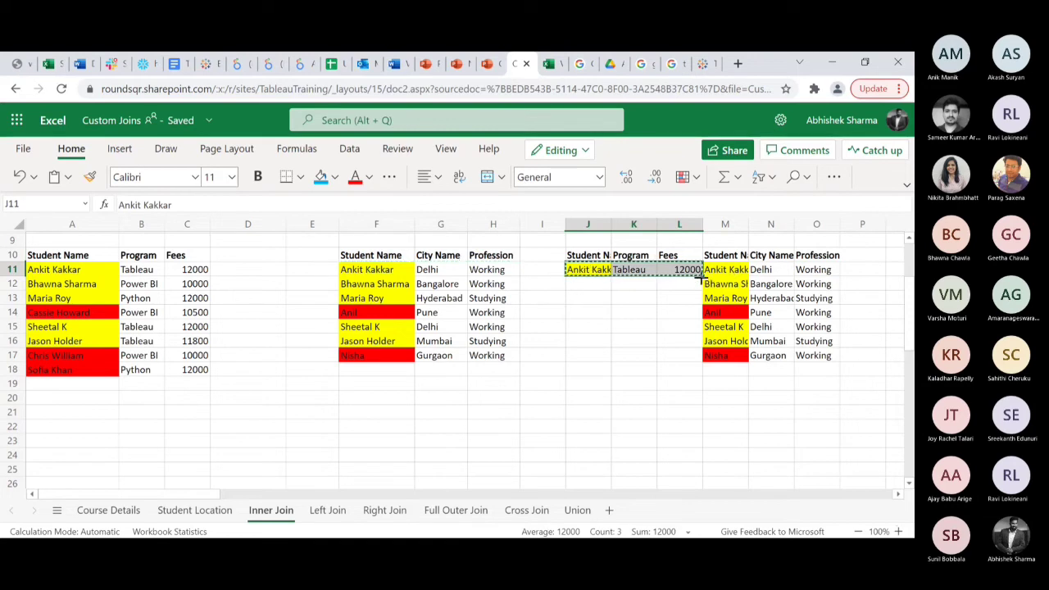
drag(700, 279, 700, 358)
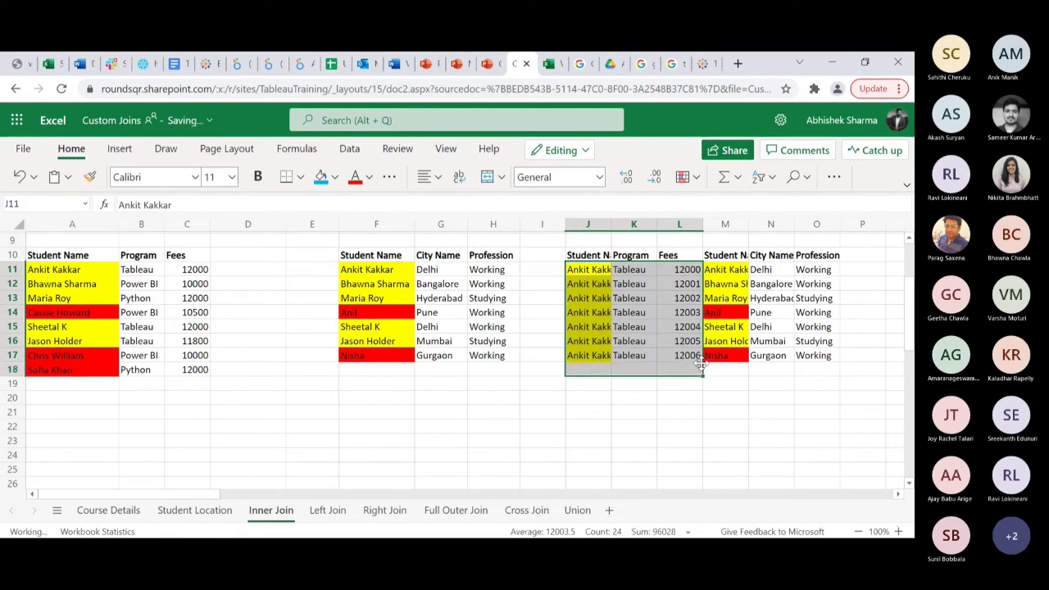
click(700, 358)
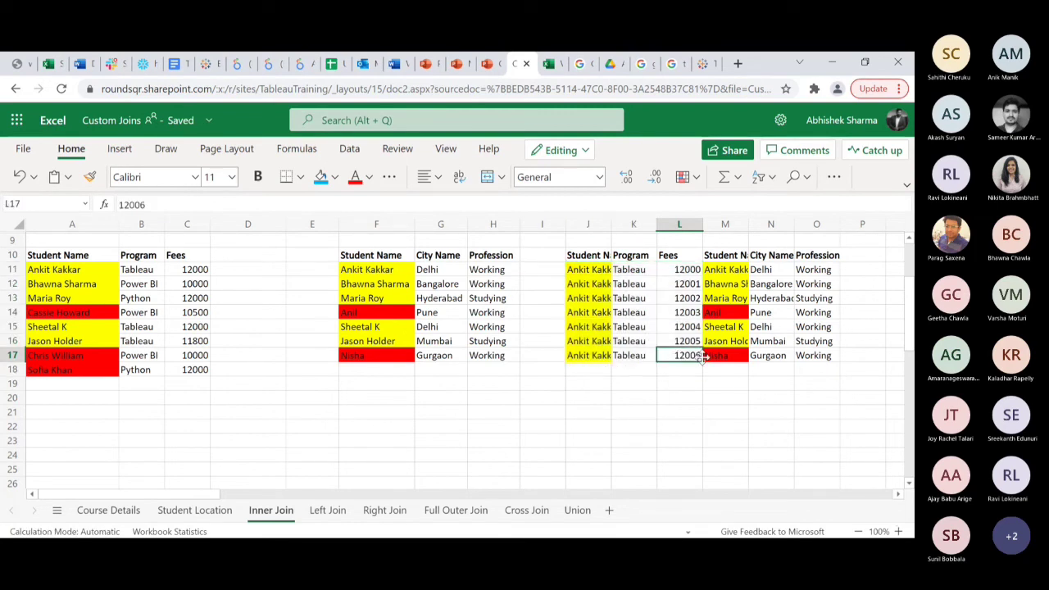
- Fill the 12000 fee from L11 down through L17 so every row repeats the same fee
click(670, 272)
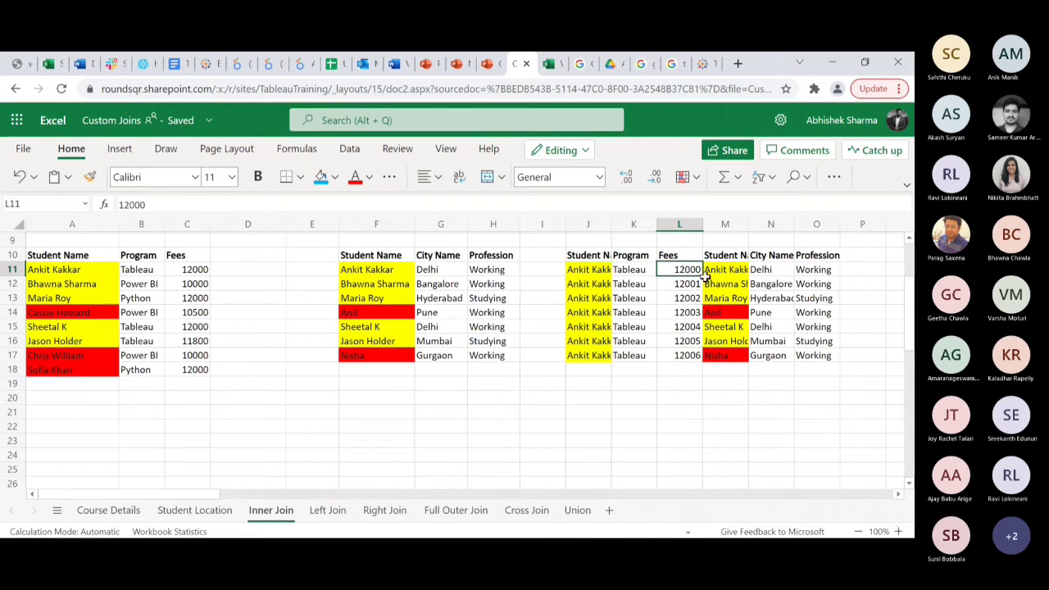
drag(702, 275, 702, 361)
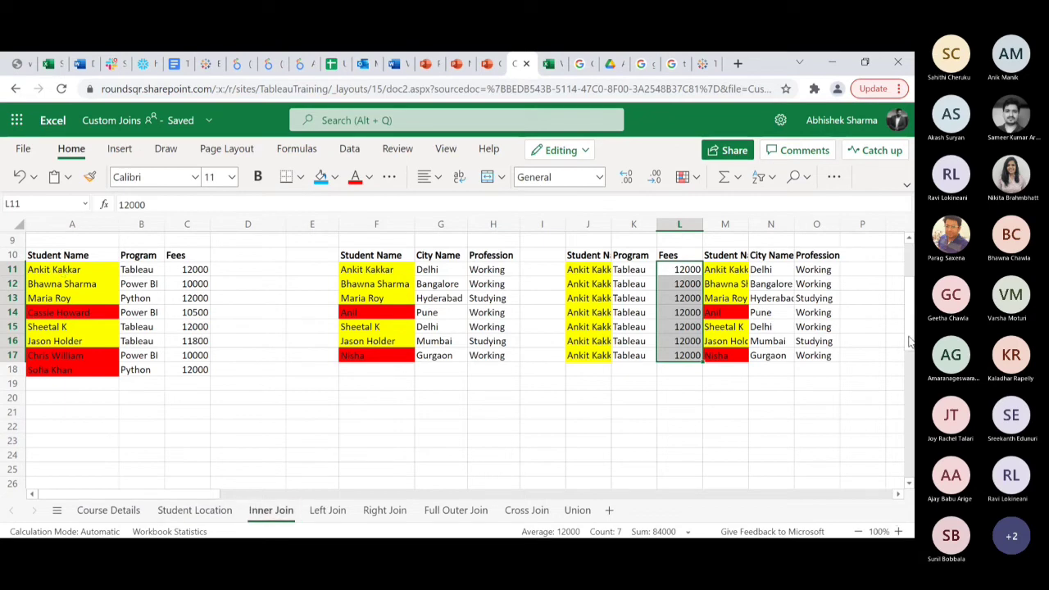
scroll(908, 342, down, 1)
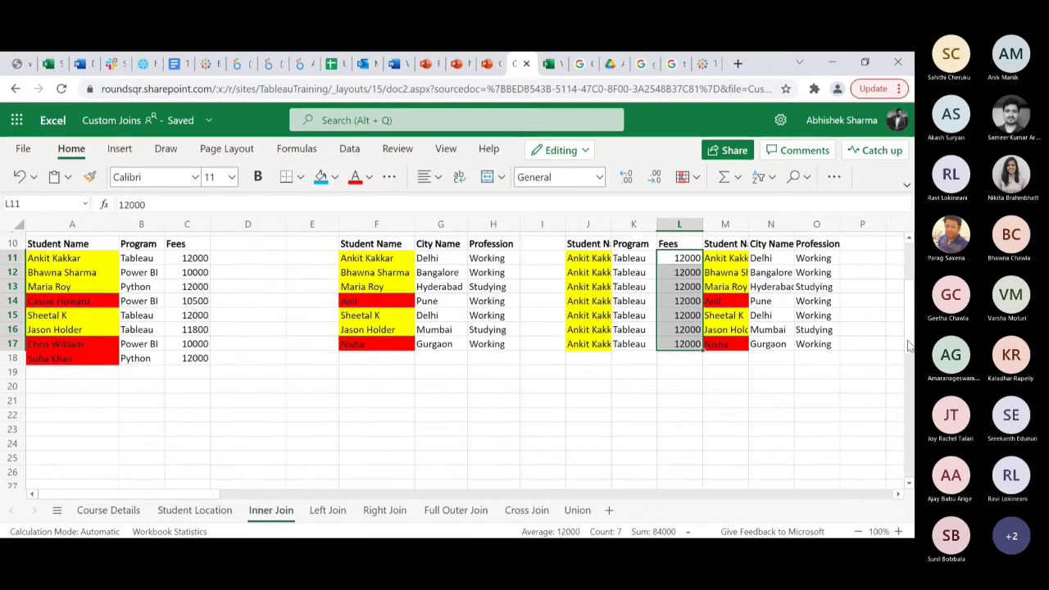
scroll(909, 331, up, 3)
scroll(909, 332, down, 1)
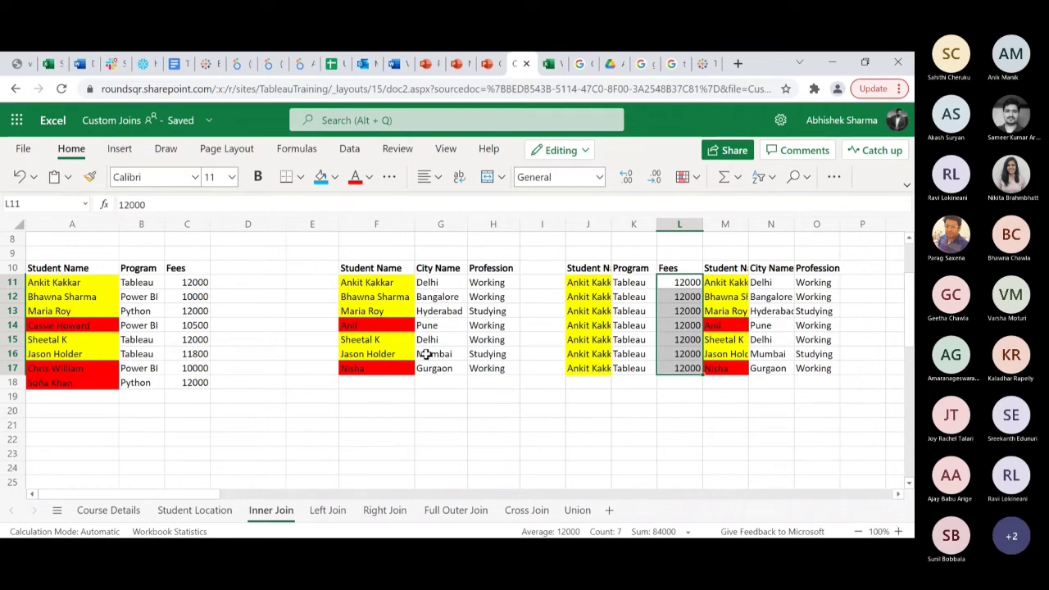
- Copy the second course record A12:C12 to J18, directly below the first block of combined records
click(79, 297)
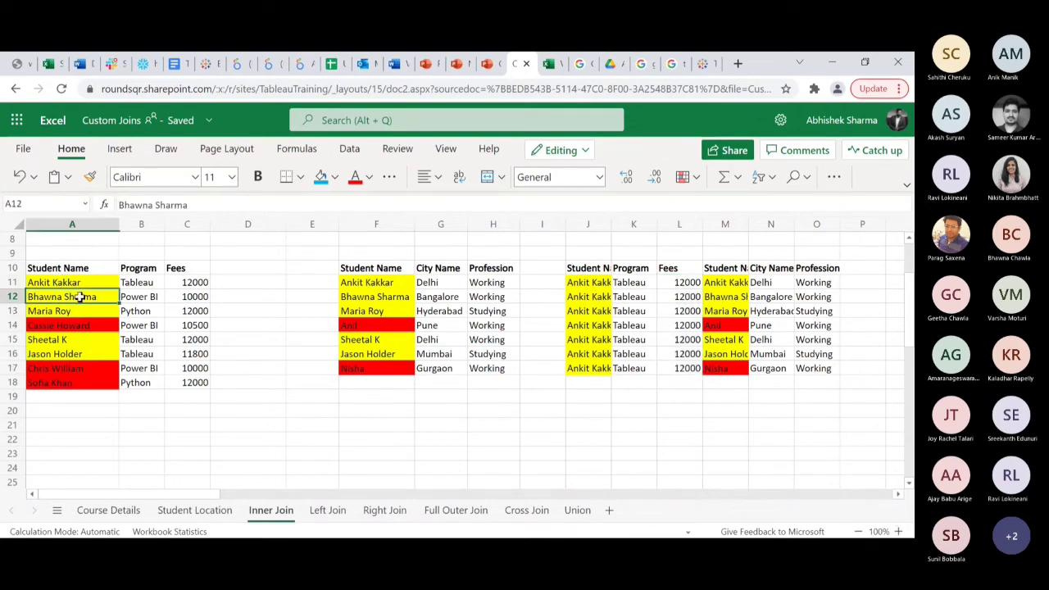
key(shift+Right)
key(shift+Right)
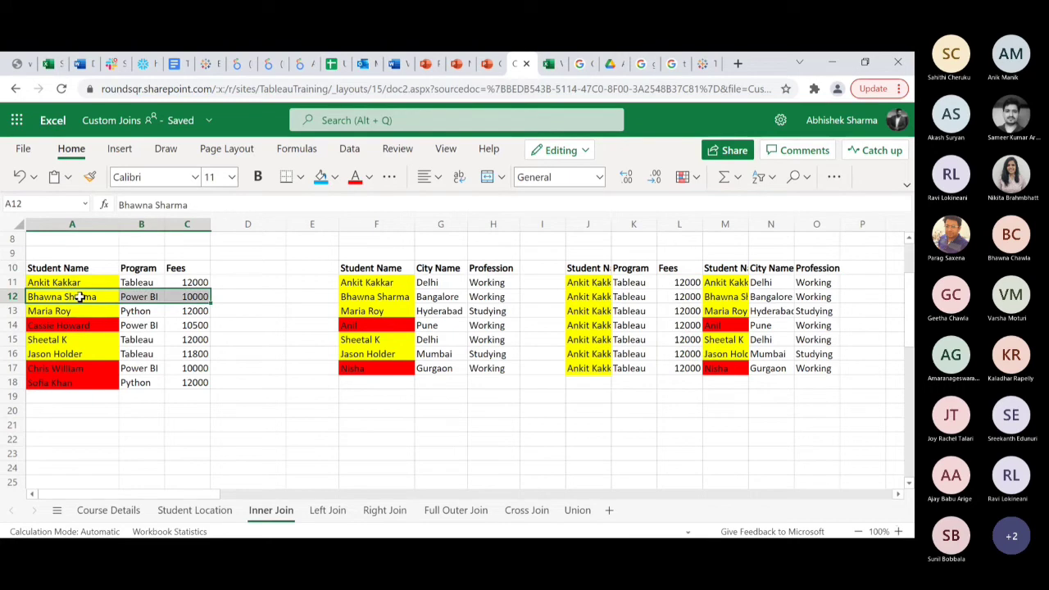
key(ctrl+c)
click(571, 383)
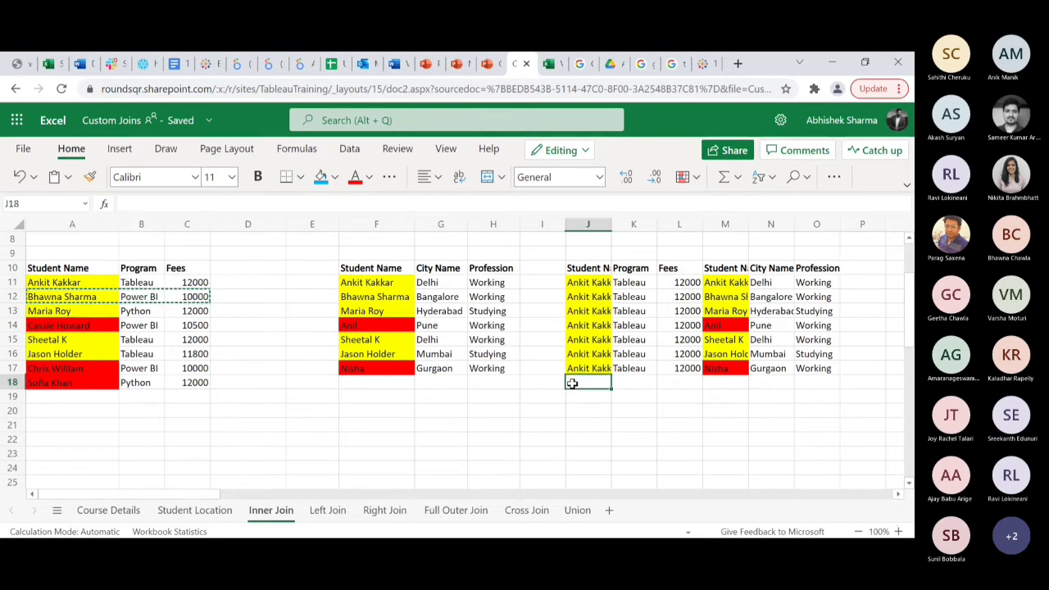
key(ctrl+v)
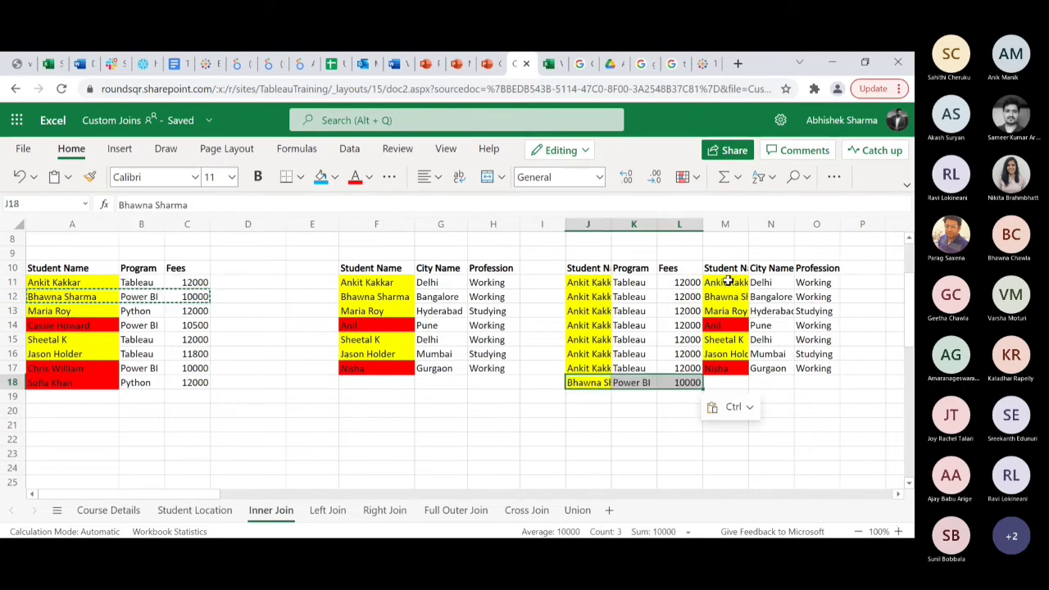
- Copy the location records M11:O17 to M18 beside the second course record
click(727, 282)
key(ctrl+shift+Down)
key(ctrl+shift+Right)
key(ctrl+c)
click(722, 386)
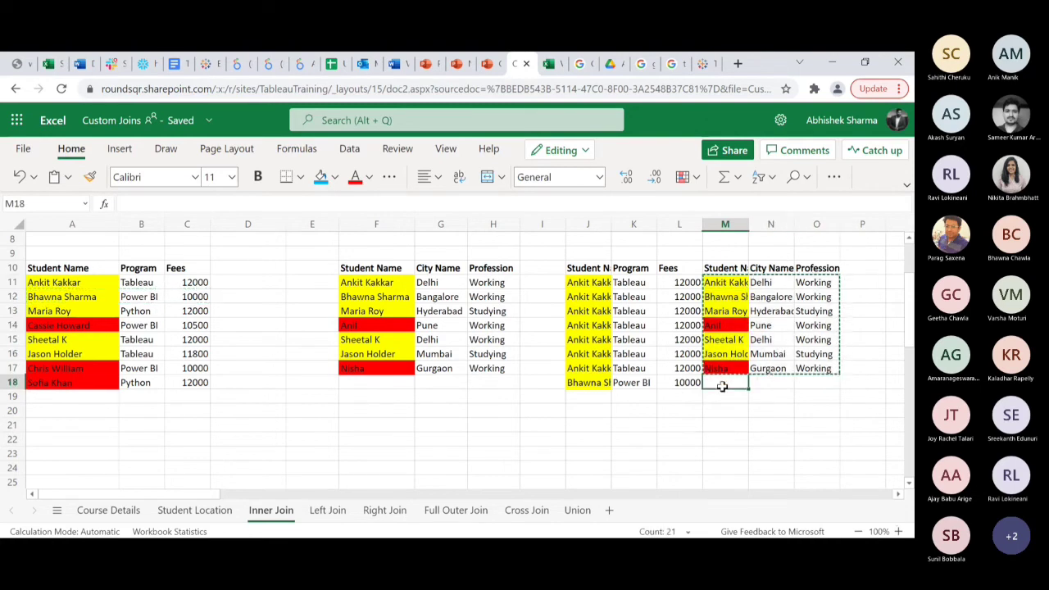
key(ctrl+v)
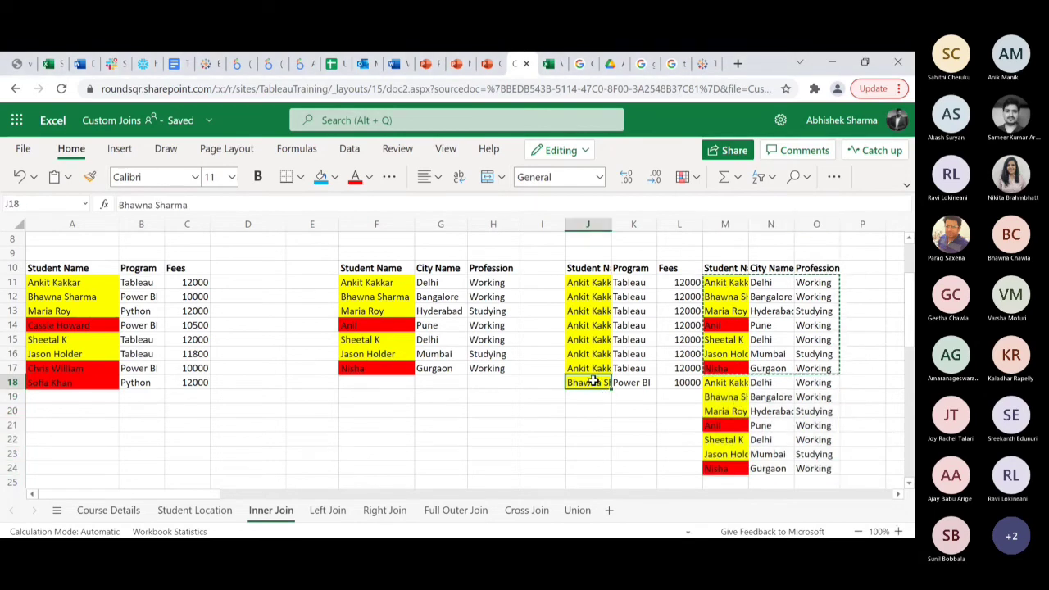
- Fill the course record J18:L18 down through row 24 alongside the second set of location records
key(shift+Right)
key(shift+Right)
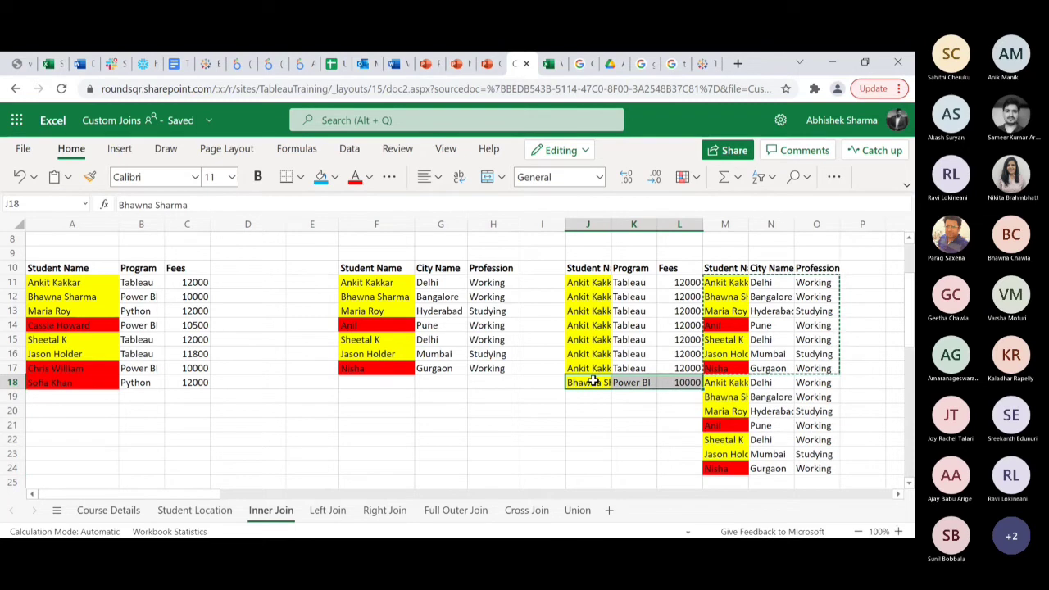
key(ctrl+c)
drag(701, 389, 702, 466)
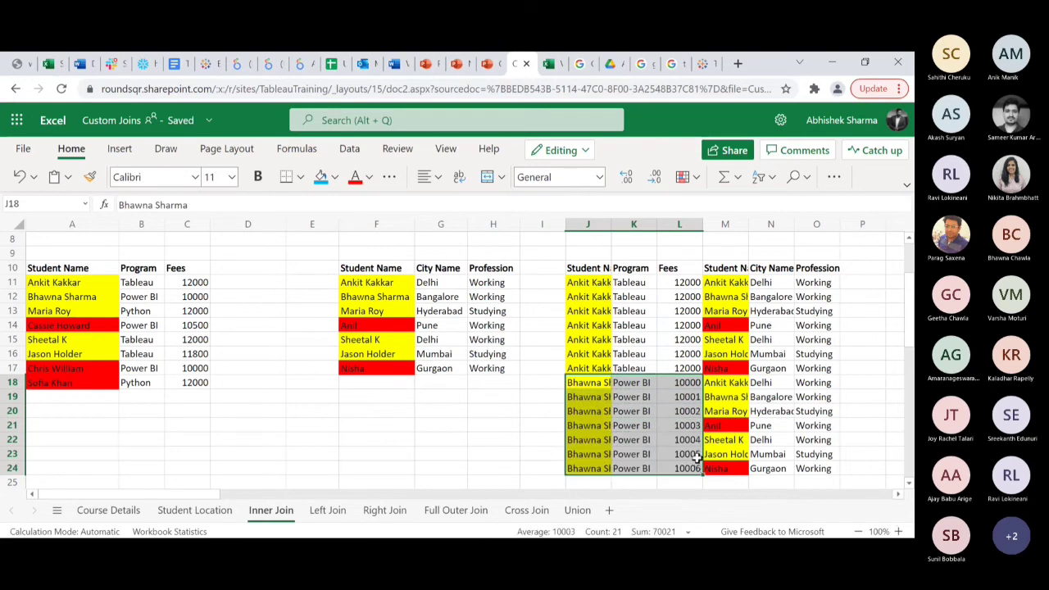
- Repeat the 10000 fee in L18:L24 and autofit column J to the student names
click(697, 469)
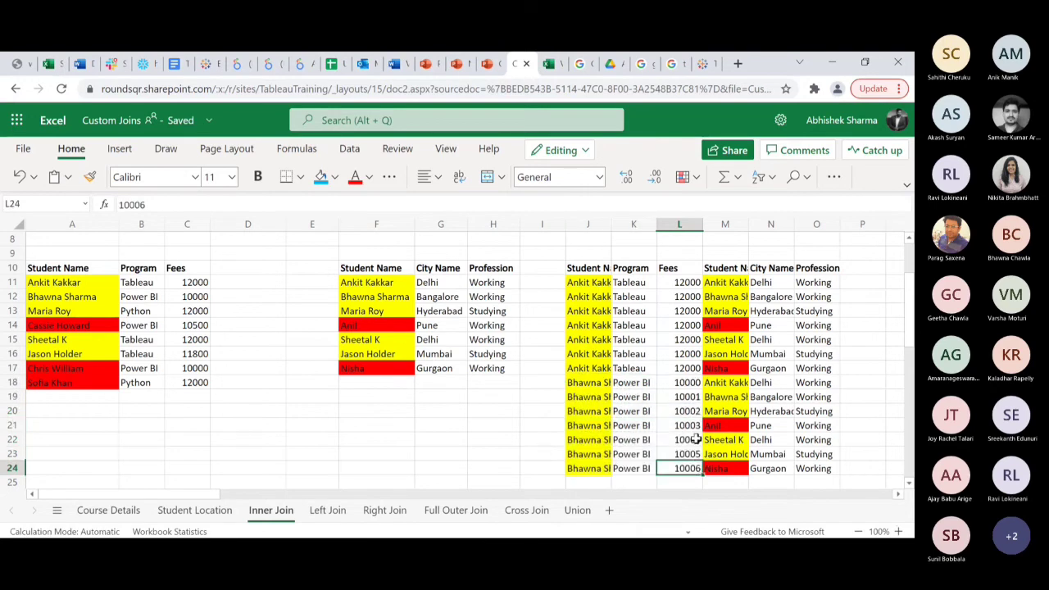
click(694, 385)
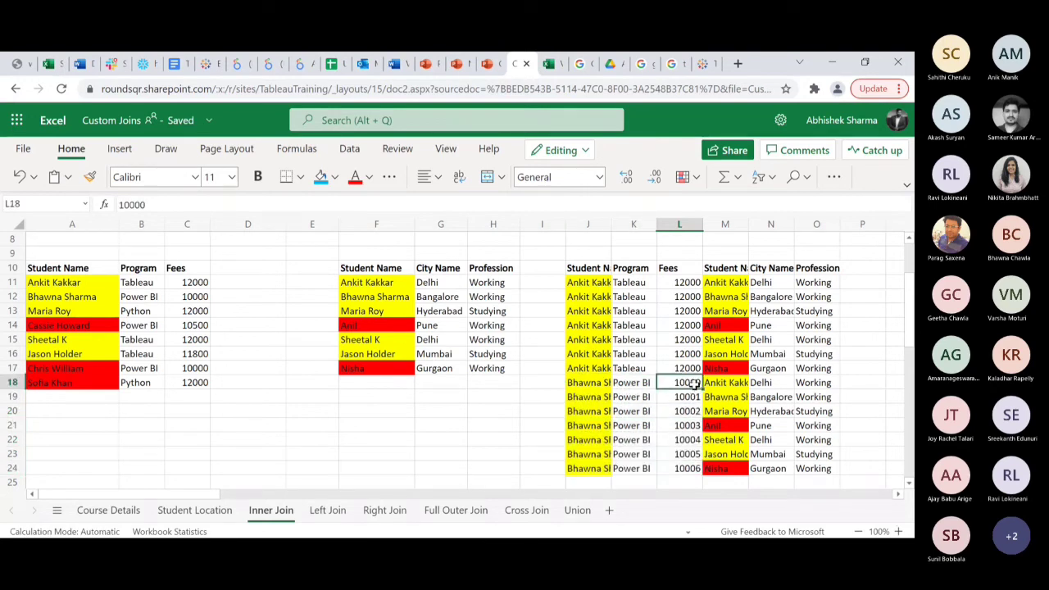
drag(694, 384, 698, 469)
key(ctrl+d)
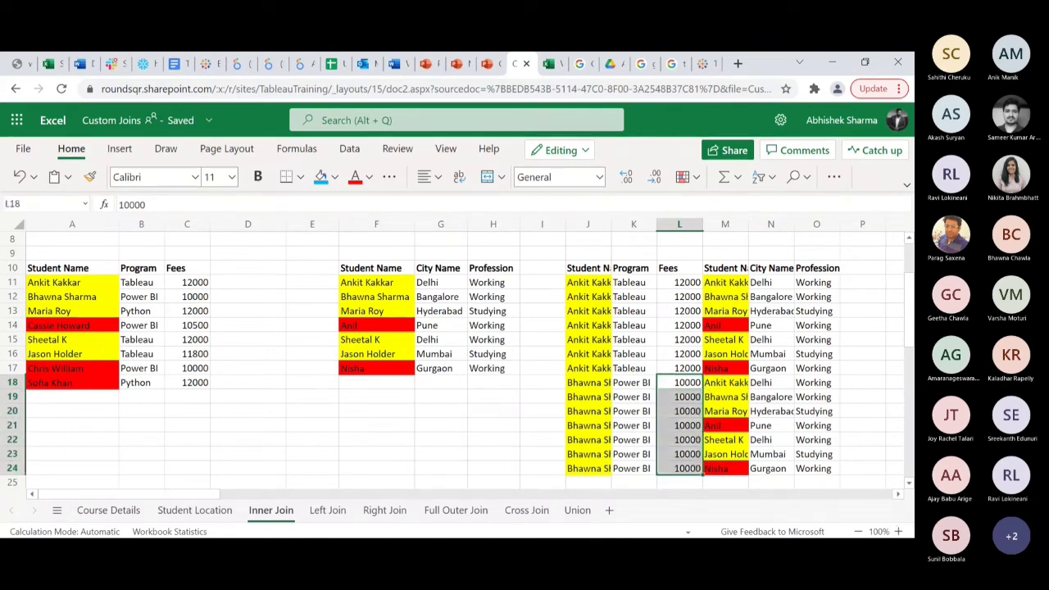
click(485, 410)
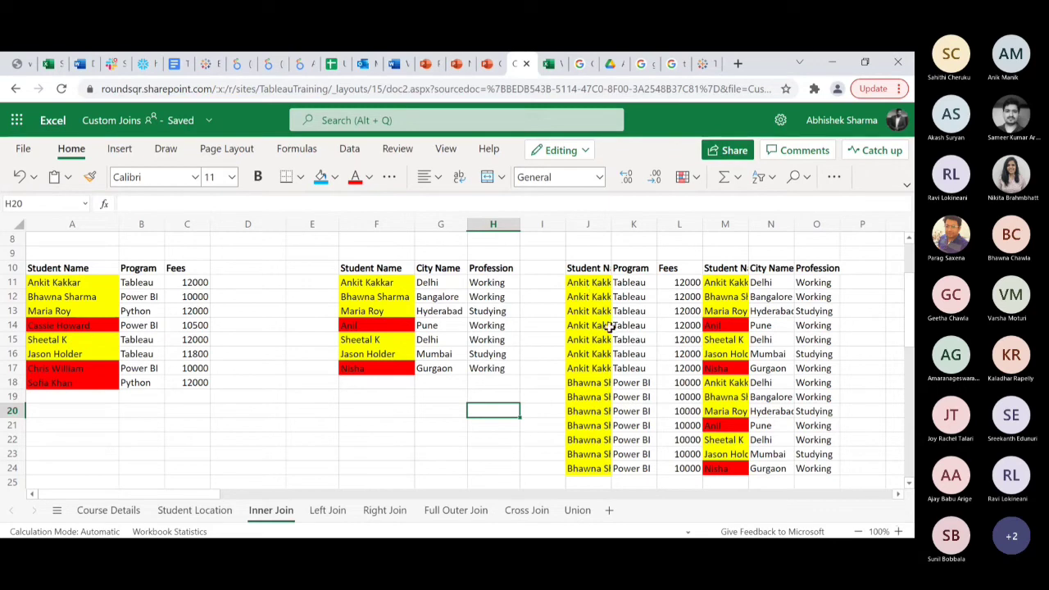
double_click(611, 224)
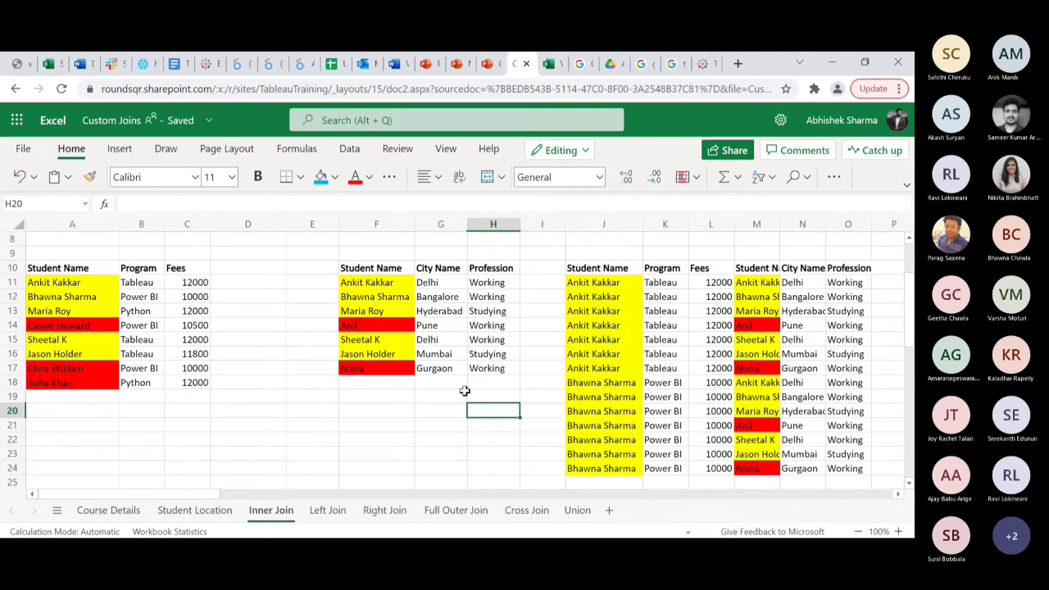
- Highlight the combined row J11:O11, where both student names match the first course record, with the blue fill
click(42, 283)
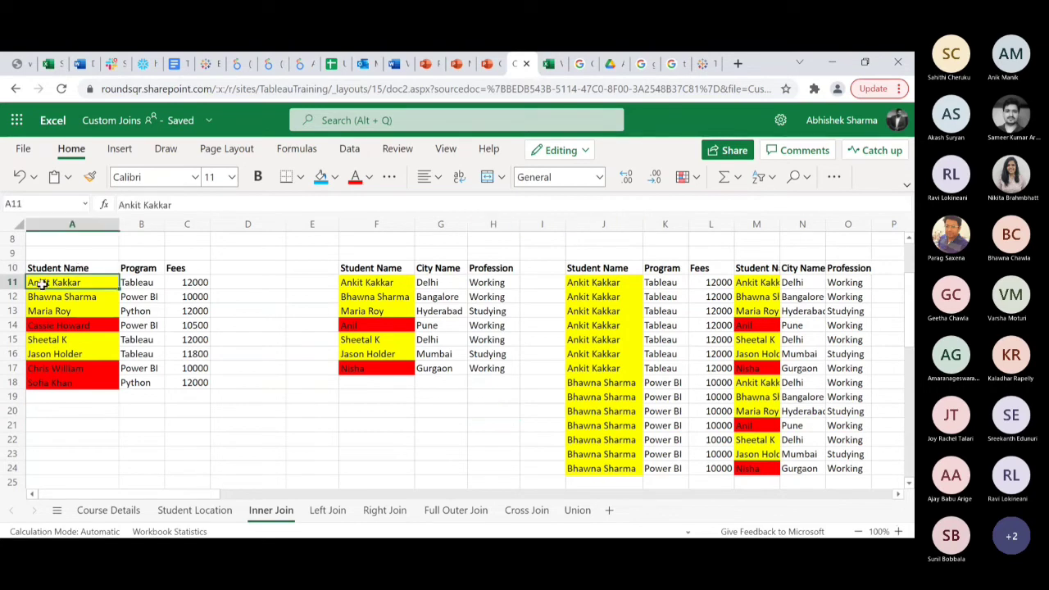
key(ctrl+shift+Right)
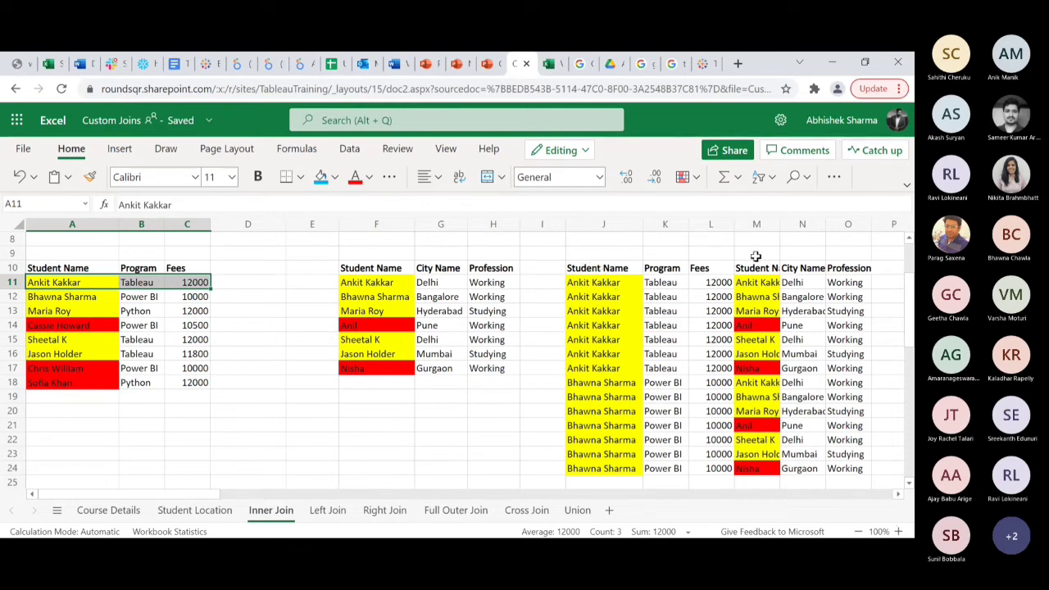
click(581, 283)
key(ctrl+shift+Right)
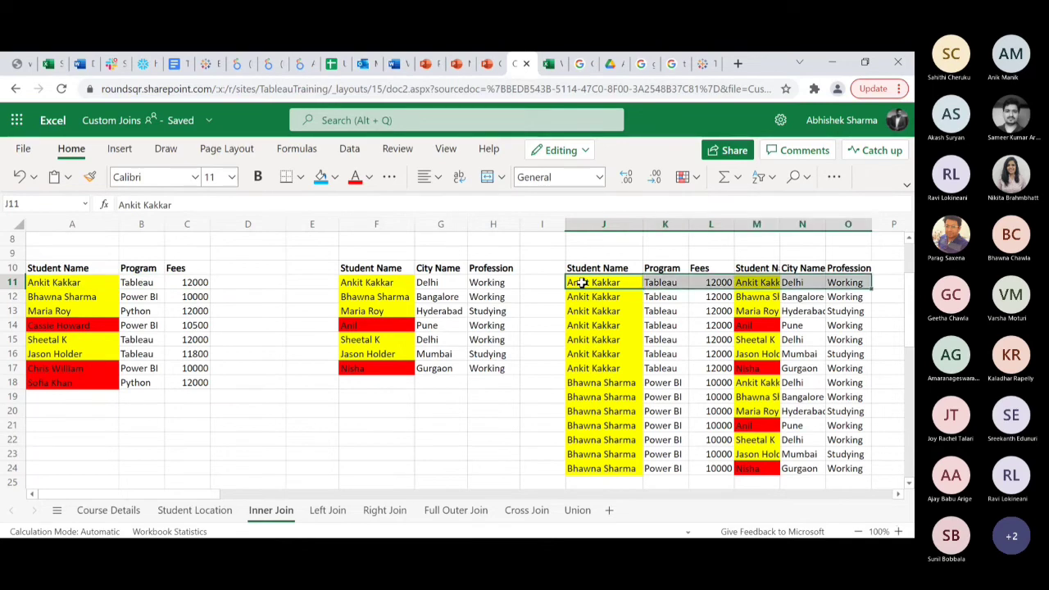
click(320, 178)
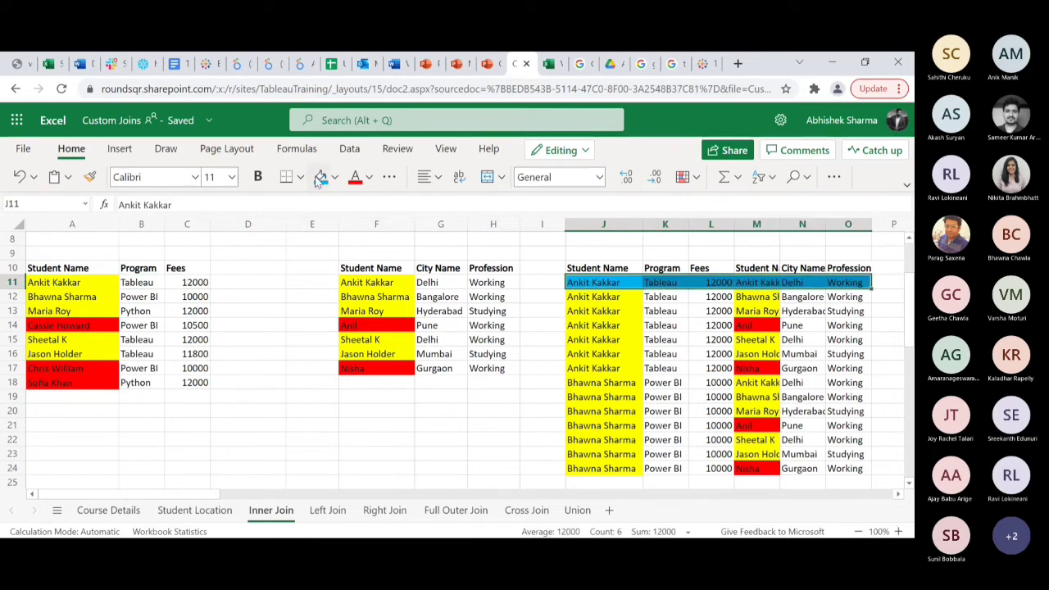
- Highlight the combined row J19:O19, where both student names match the second course record, with the blue fill
click(67, 300)
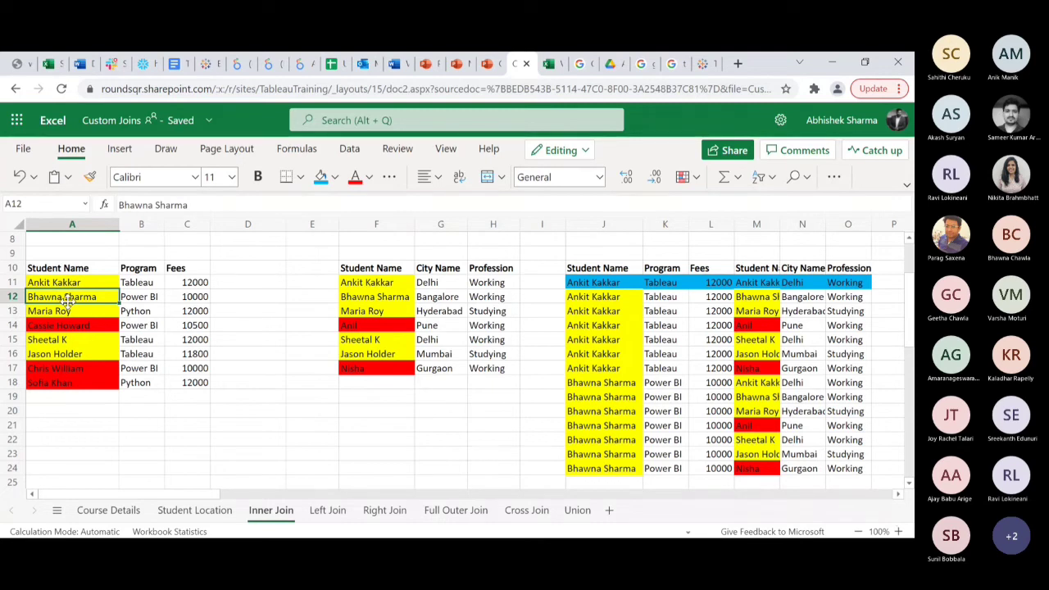
drag(67, 300, 199, 291)
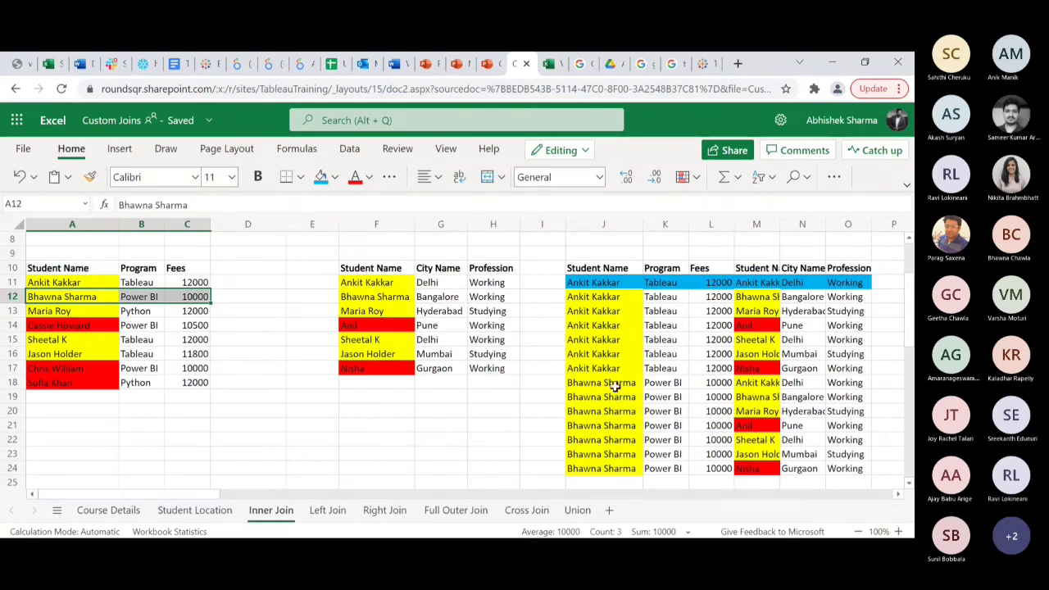
click(575, 397)
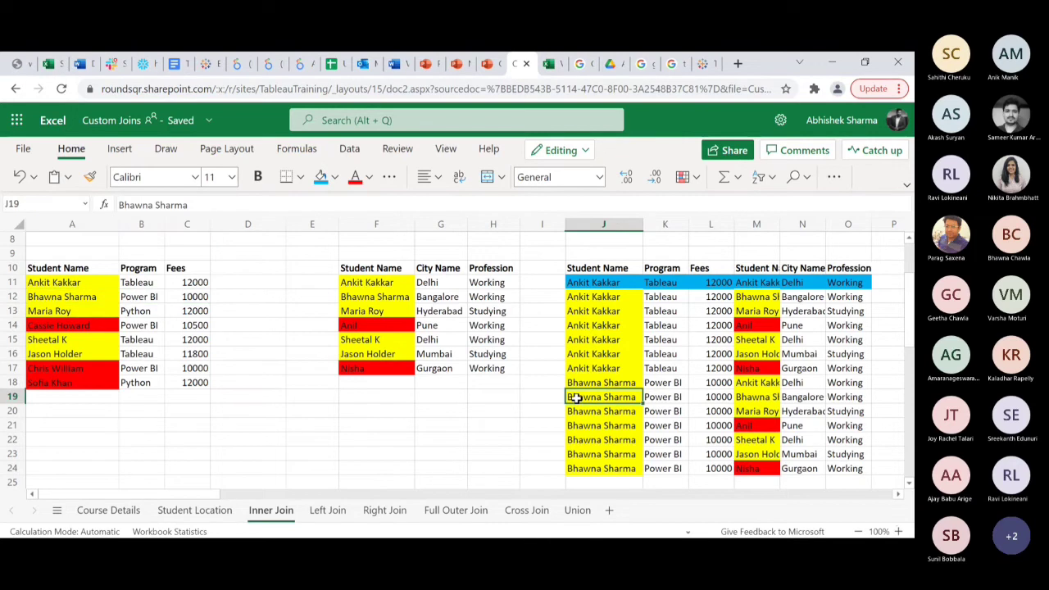
key(ctrl+shift+Right)
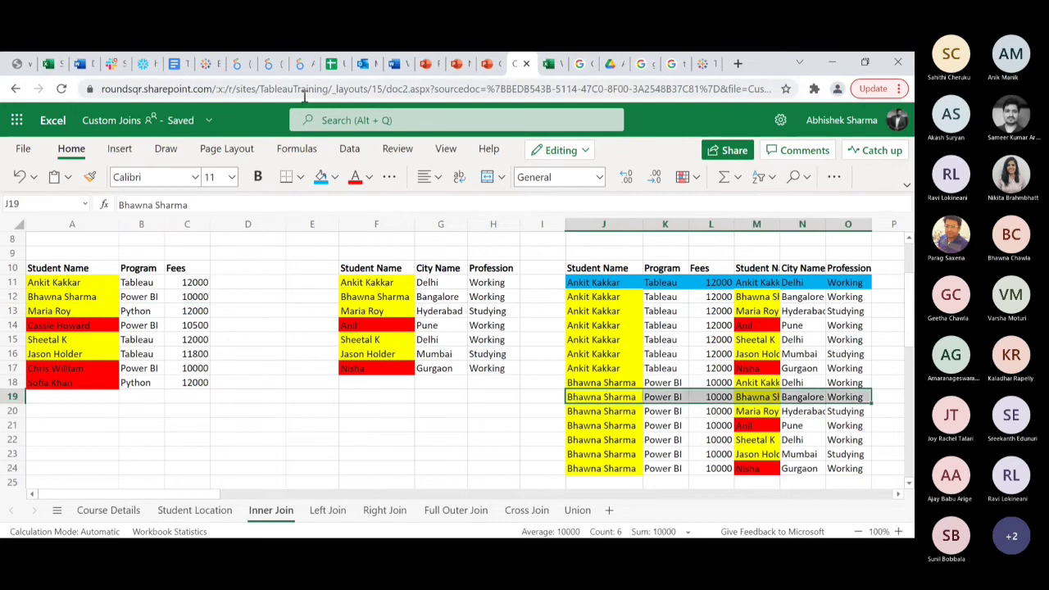
click(319, 178)
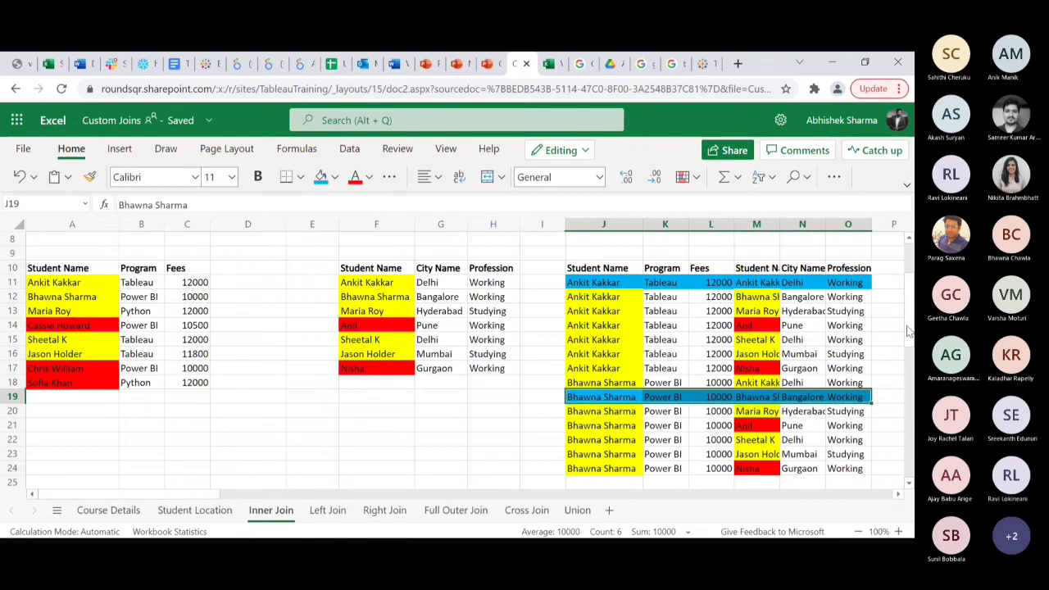
- Review the inner join result, and compare the source and joined tables on the Left Join and Right Join sheets
drag(908, 330, 911, 283)
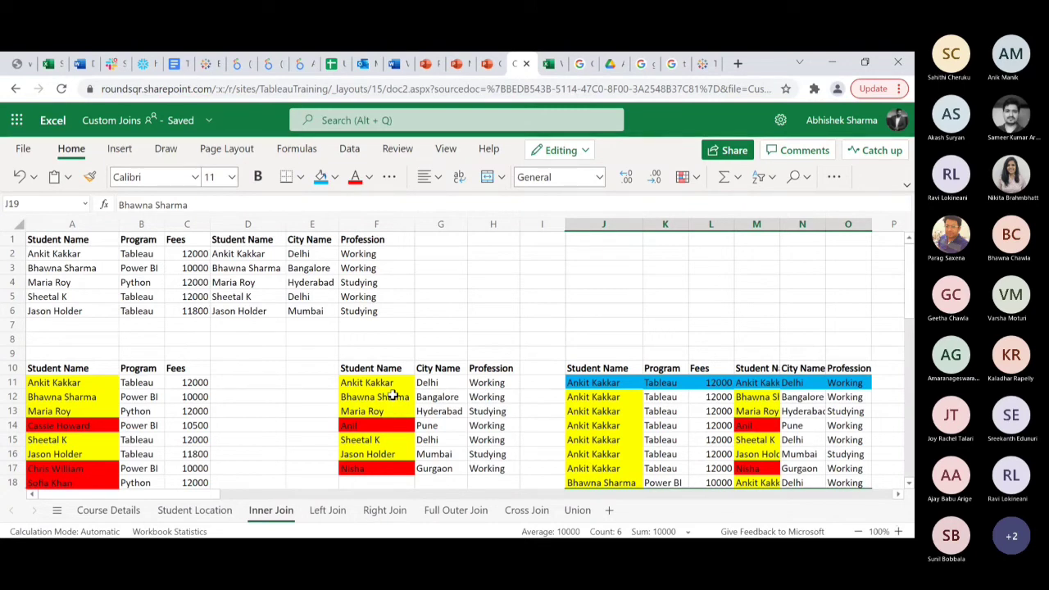
click(316, 513)
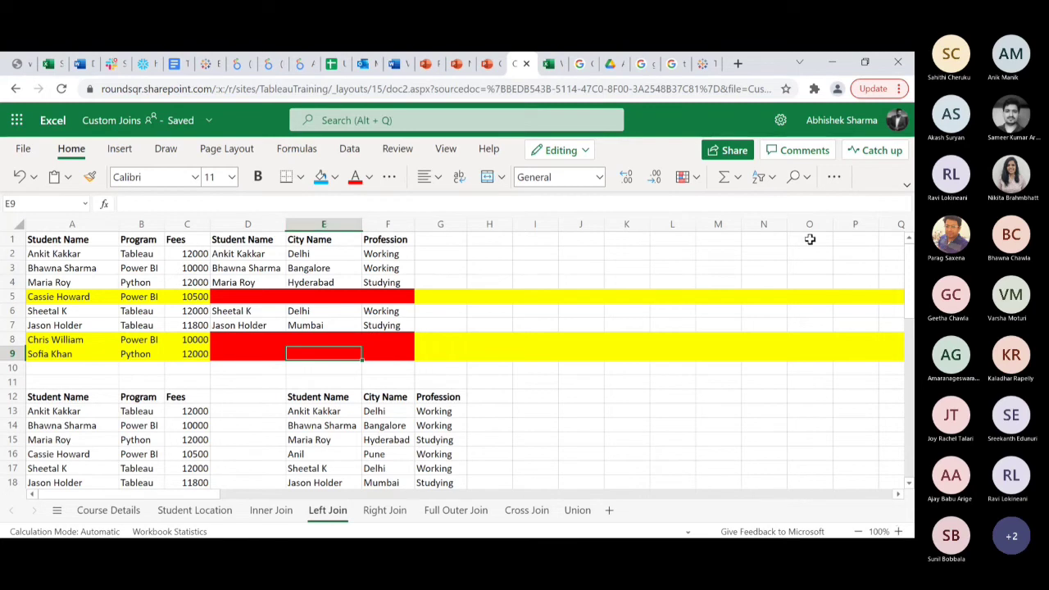
drag(909, 278, 908, 313)
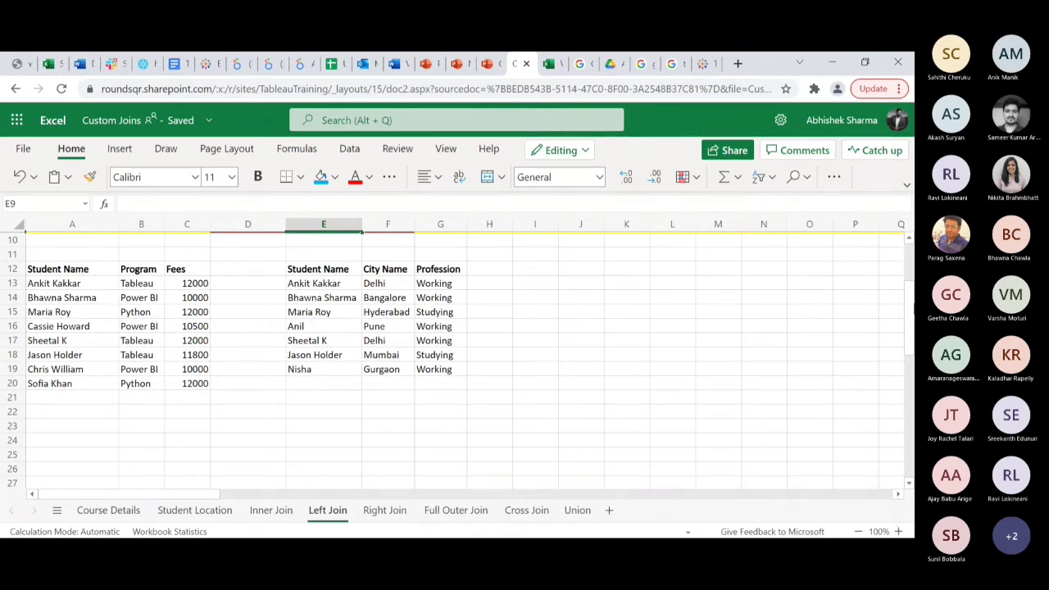
scroll(909, 314, up, 3)
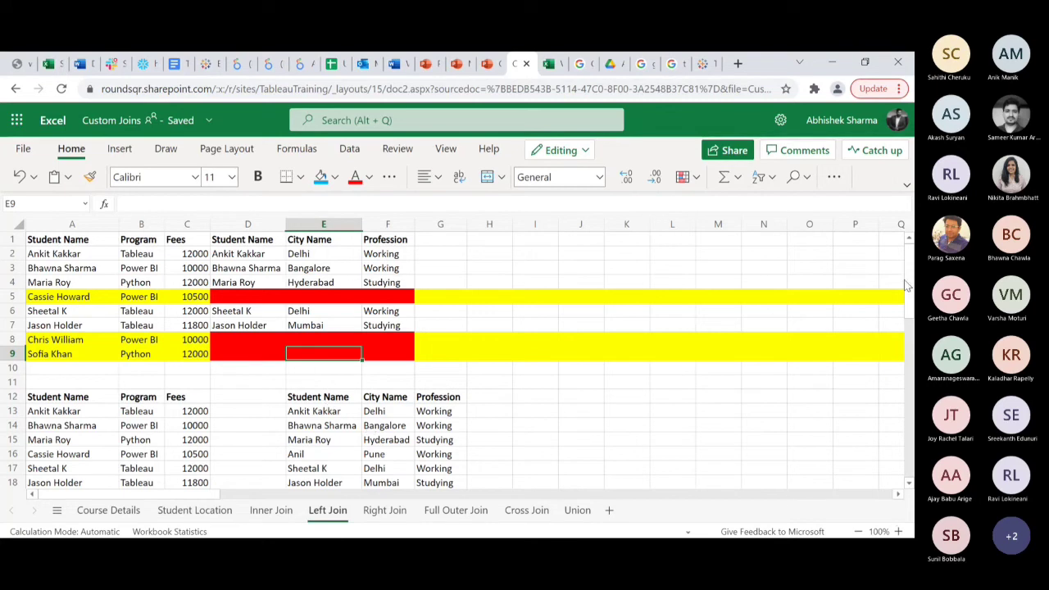
scroll(907, 282, down, 1)
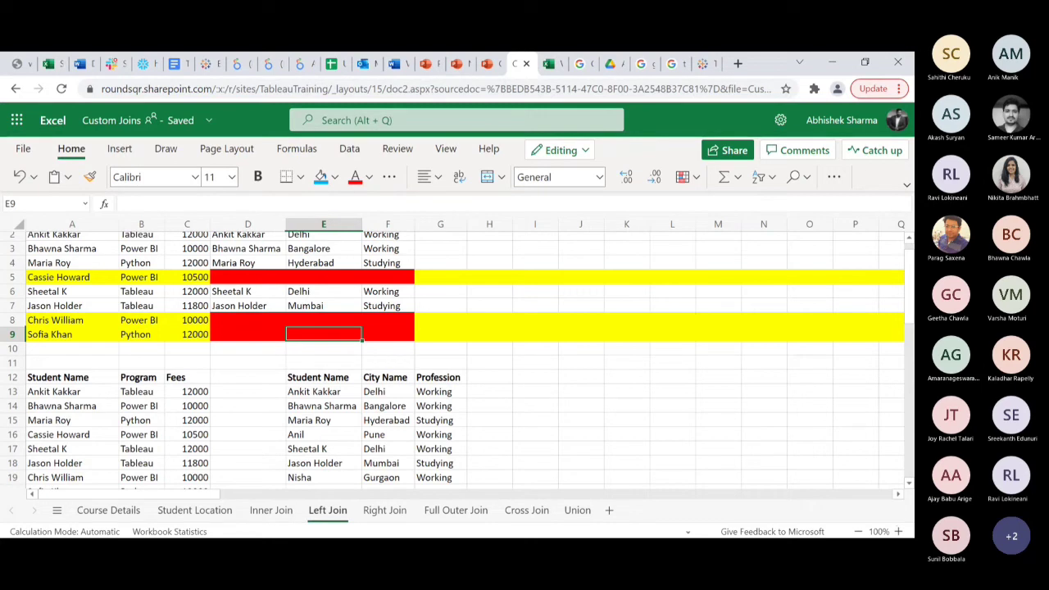
click(384, 510)
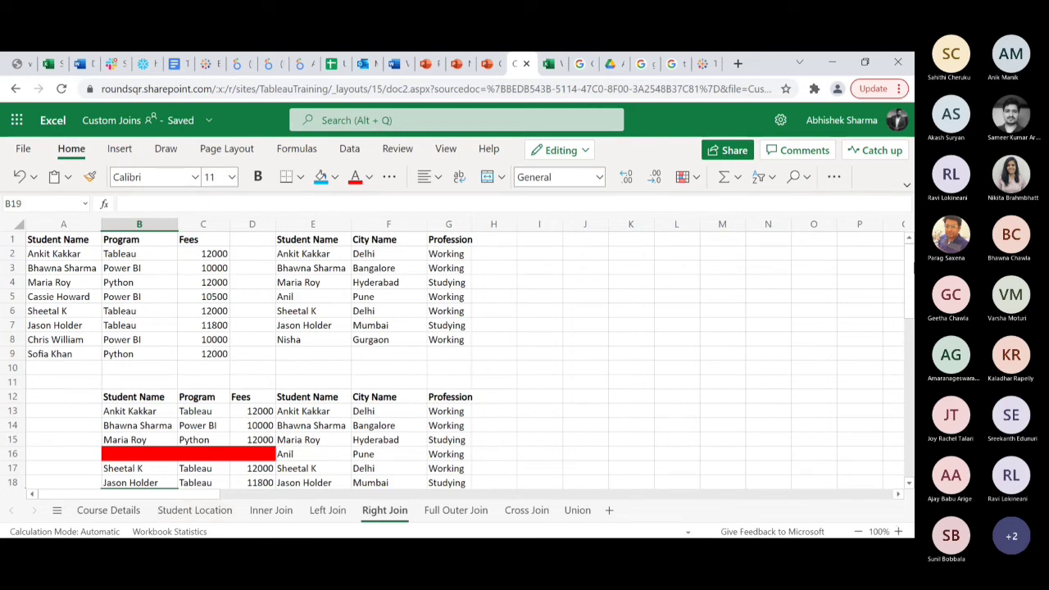
mouse_move(911, 272)
mouse_down()
mouse_move(912, 297)
mouse_move(915, 261)
mouse_up()
click(321, 513)
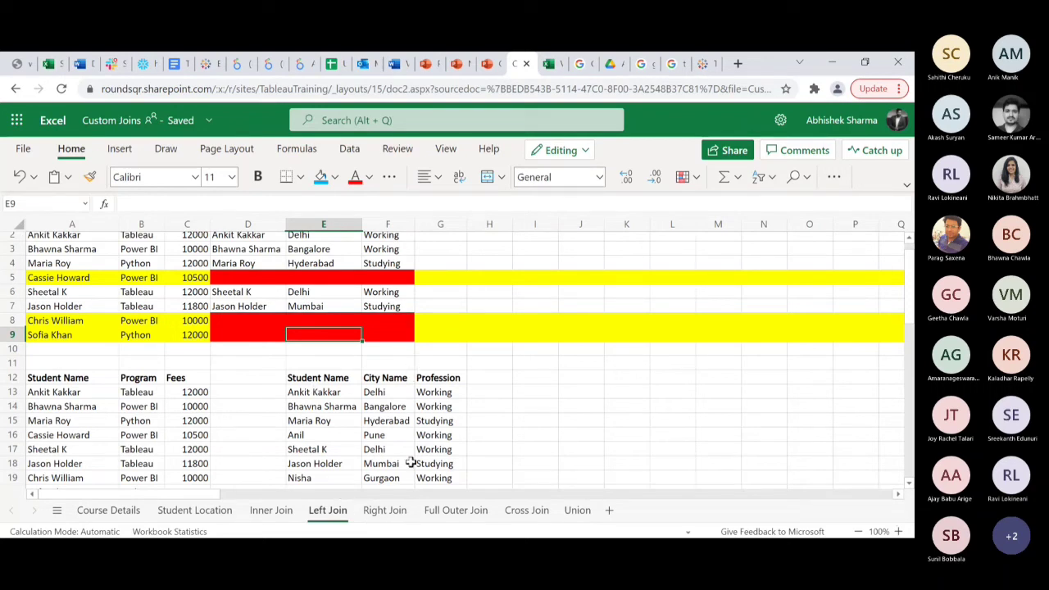
click(384, 513)
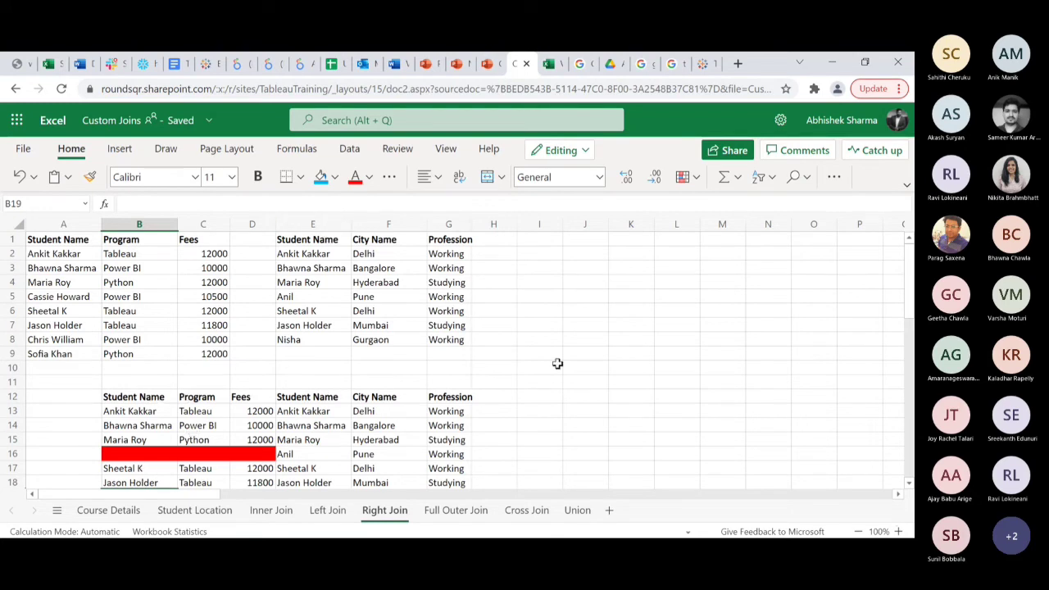
scroll(459, 360, down, 1)
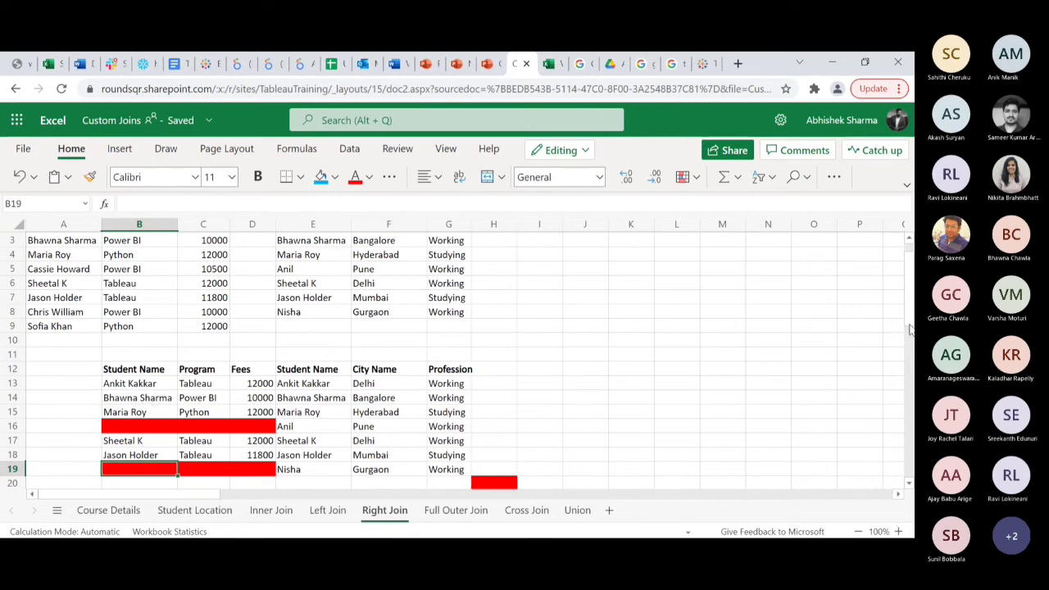
- Compare the course and location source tables with the joined rows on the Right Join sheet
scroll(910, 327, up, 1)
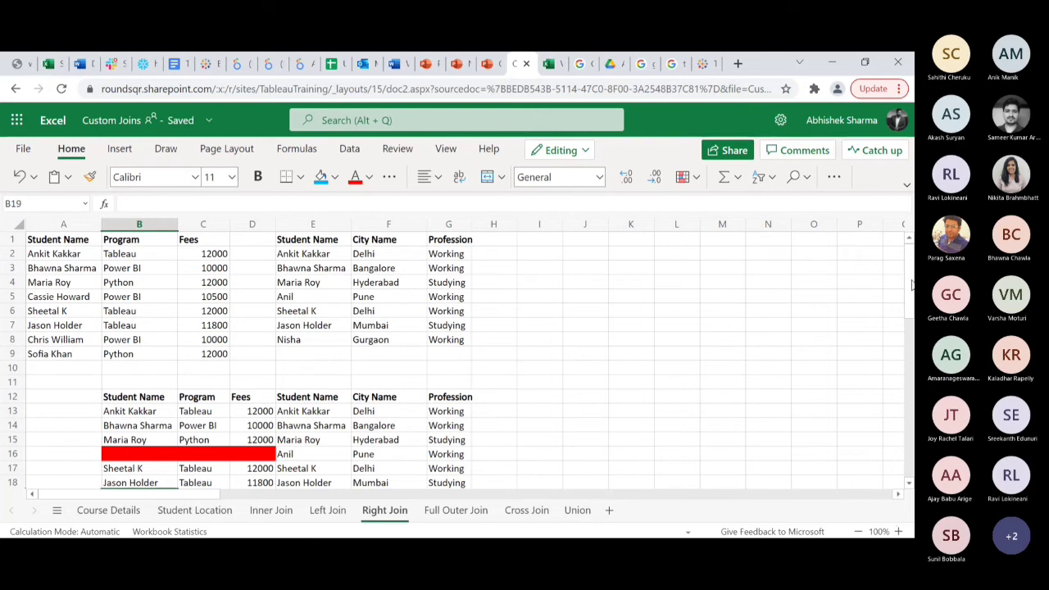
scroll(911, 284, down, 3)
scroll(573, 328, up, 3)
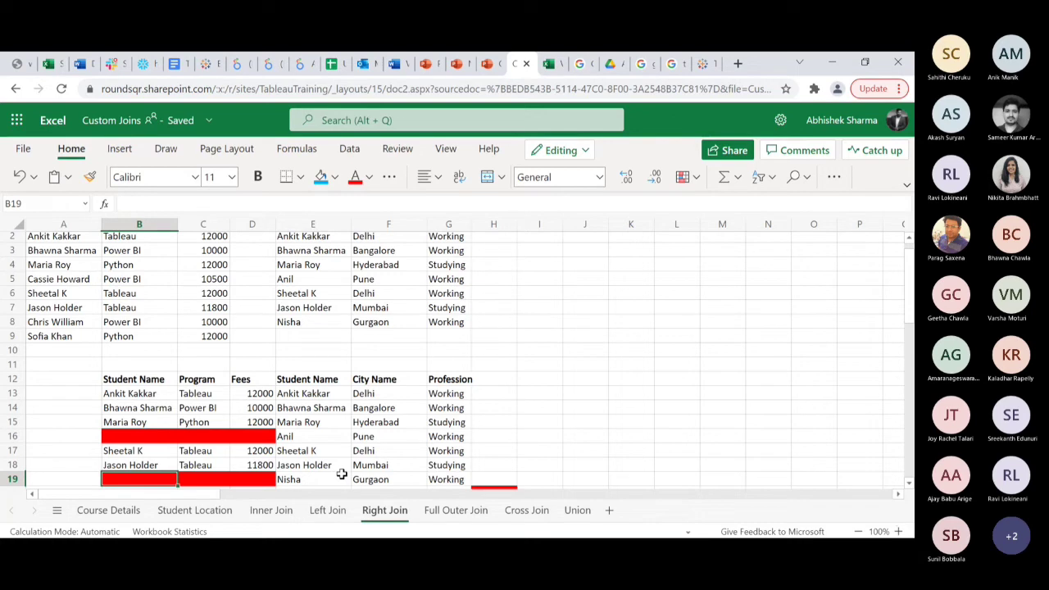
- Try moving the joined course columns B12:D19 to H12, after the Profession column, and undo the move
click(122, 375)
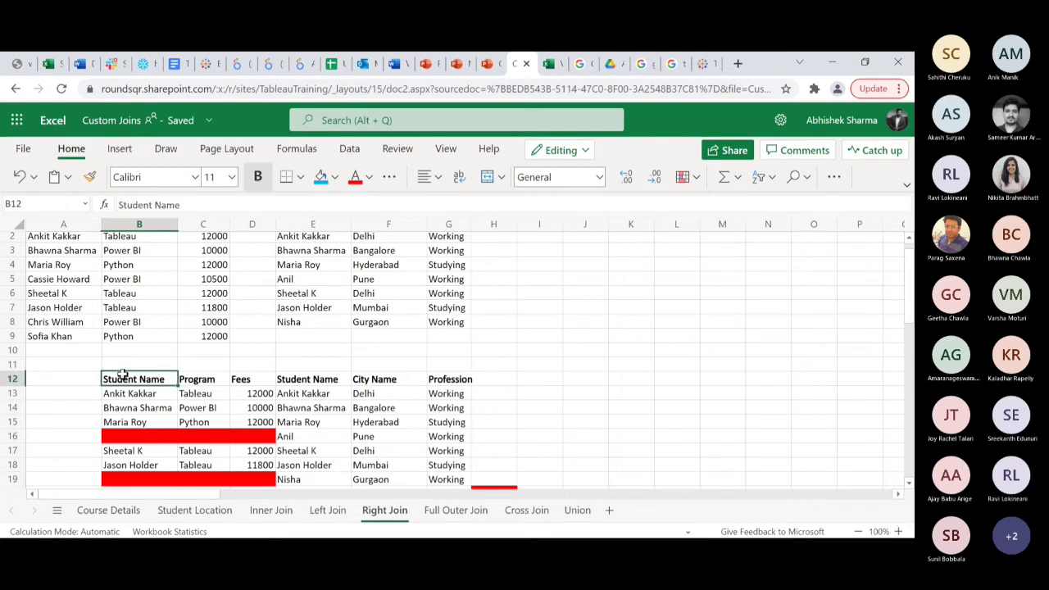
key(ctrl+Right)
click(135, 380)
key(shift+Right)
key(shift+Right)
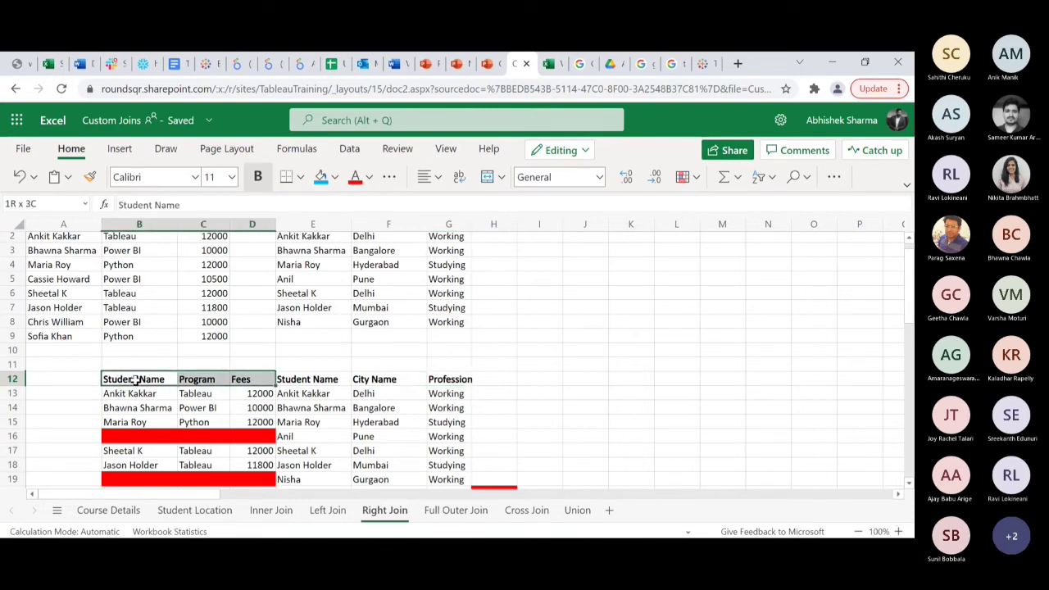
key(shift+Down)
key(shift+Down)
key(shift+Down)
key(shift+Down)
key(shift+Down)
key(shift+Down)
key(shift+Down)
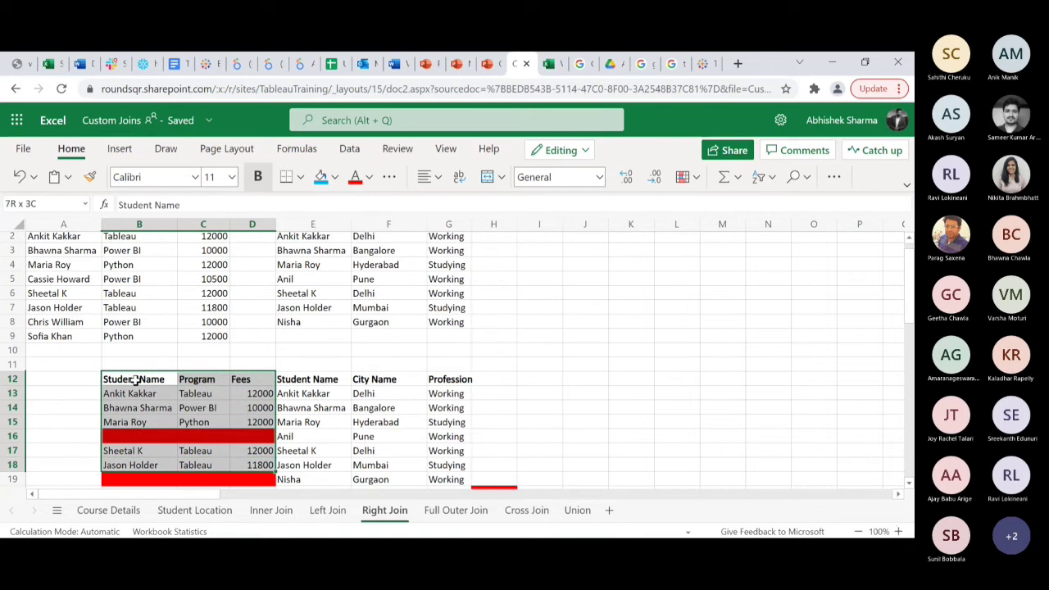
key(ctrl+x)
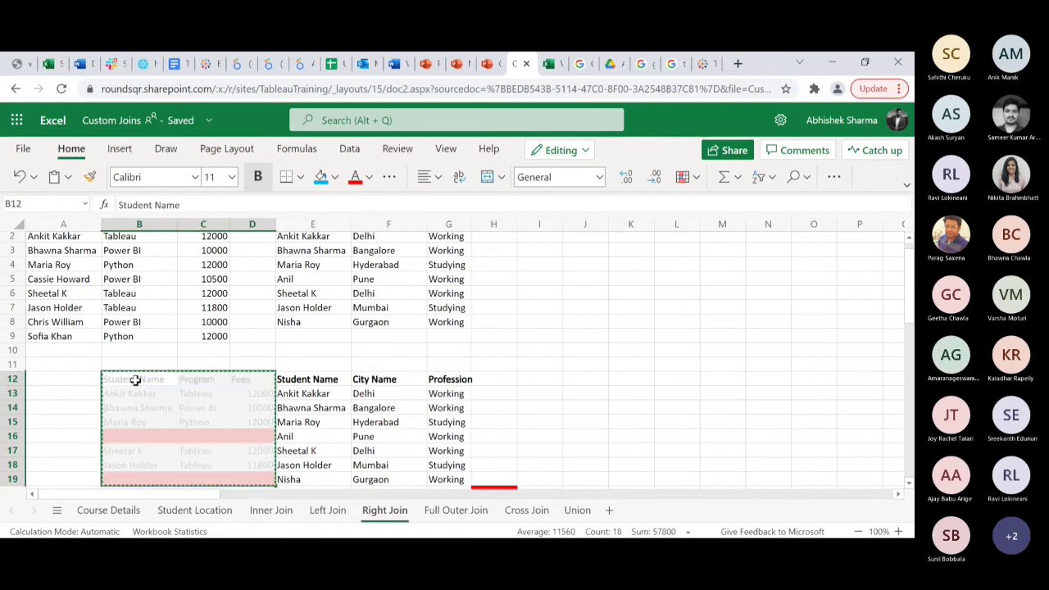
click(502, 379)
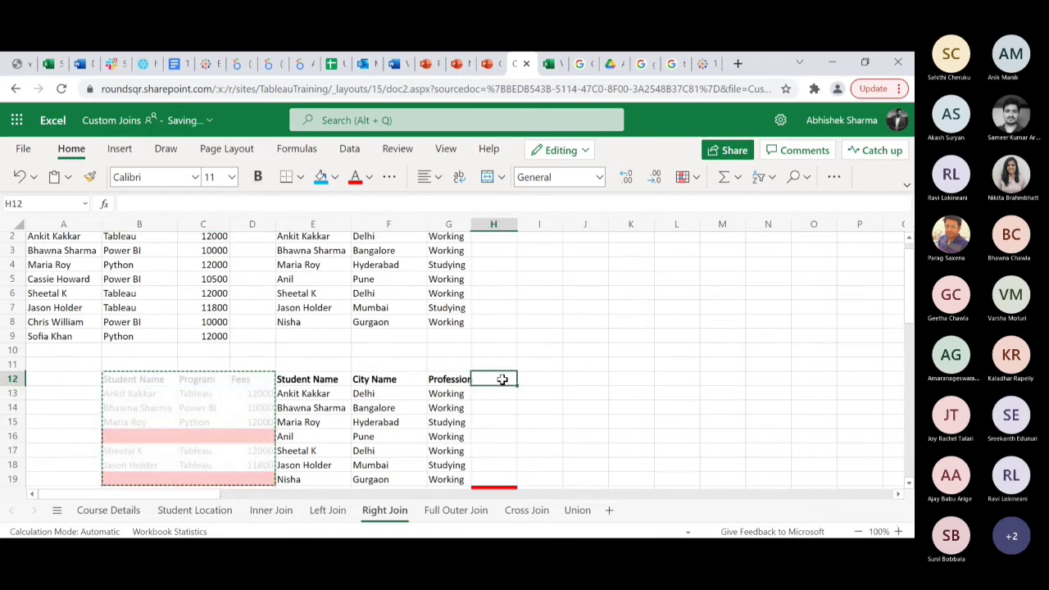
key(ctrl+v)
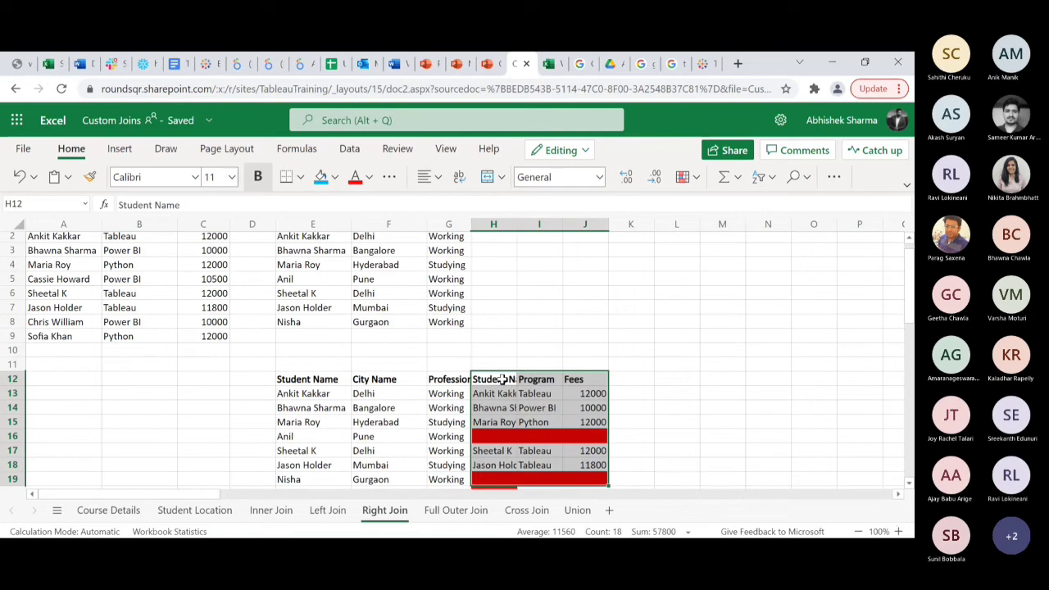
key(ctrl+z)
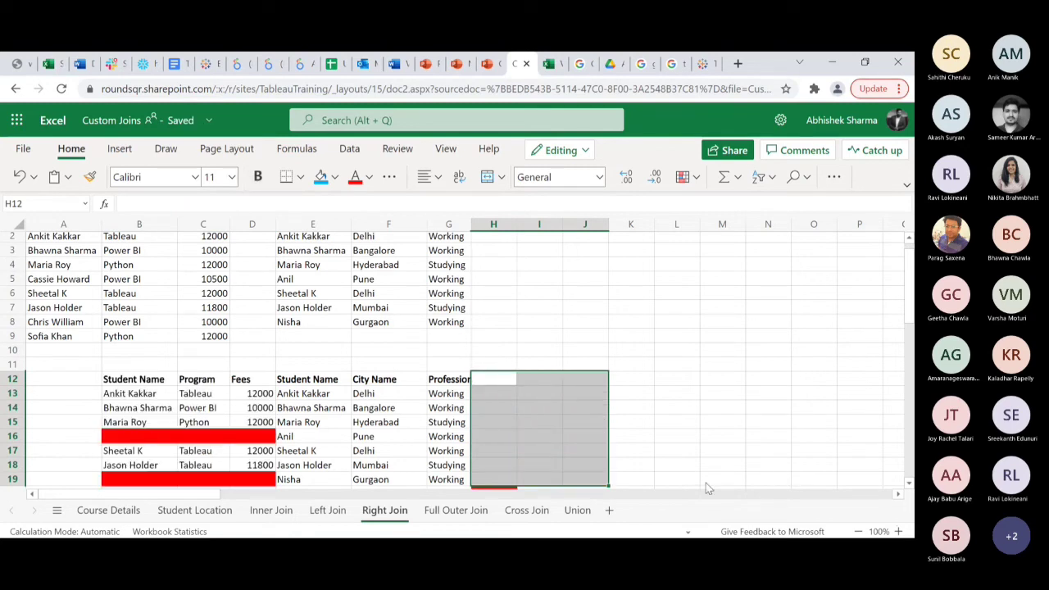
click(692, 317)
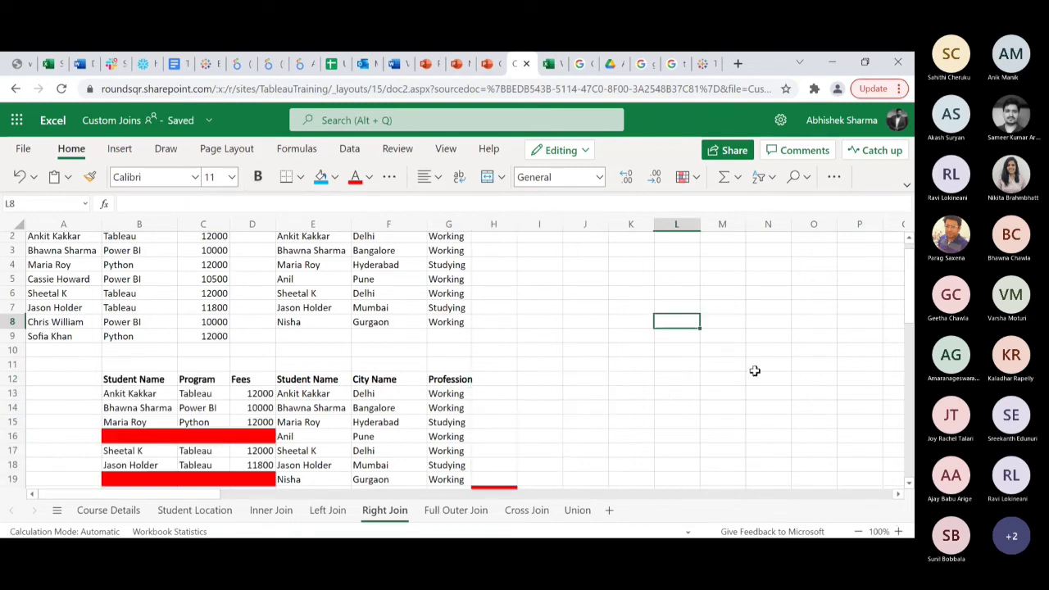
- Review the restored right join result, including its red unmatched rows, against the two source tables
scroll(910, 272, down, 2)
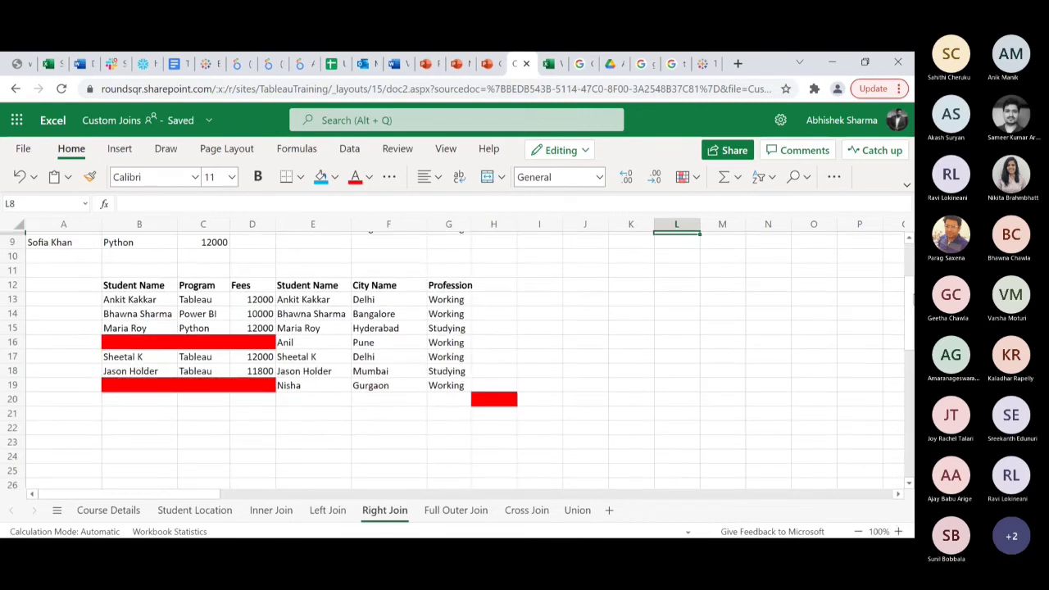
scroll(907, 269, up, 3)
scroll(904, 277, down, 1)
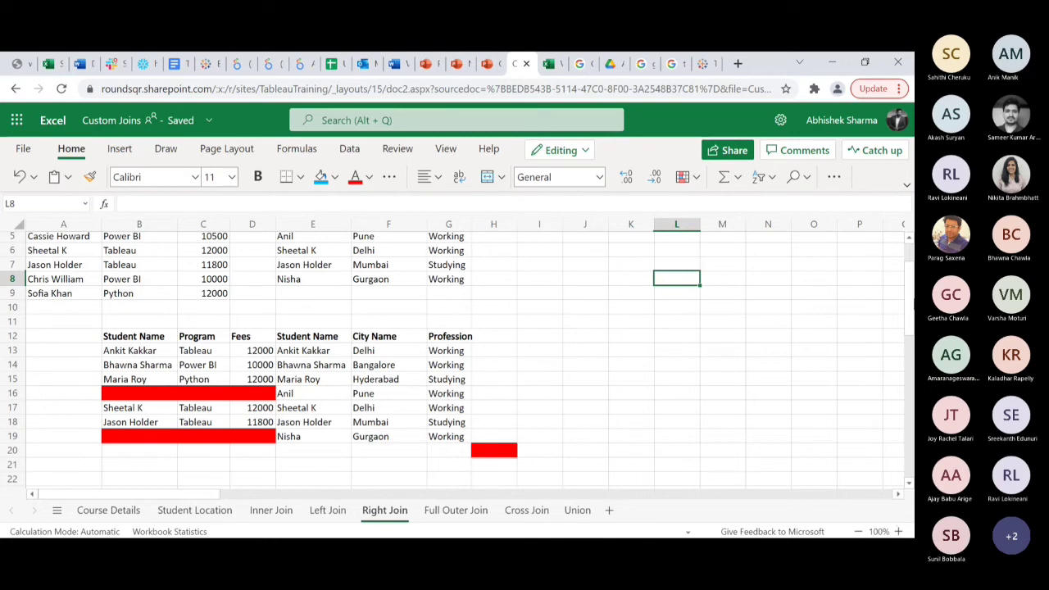
scroll(911, 286, up, 1)
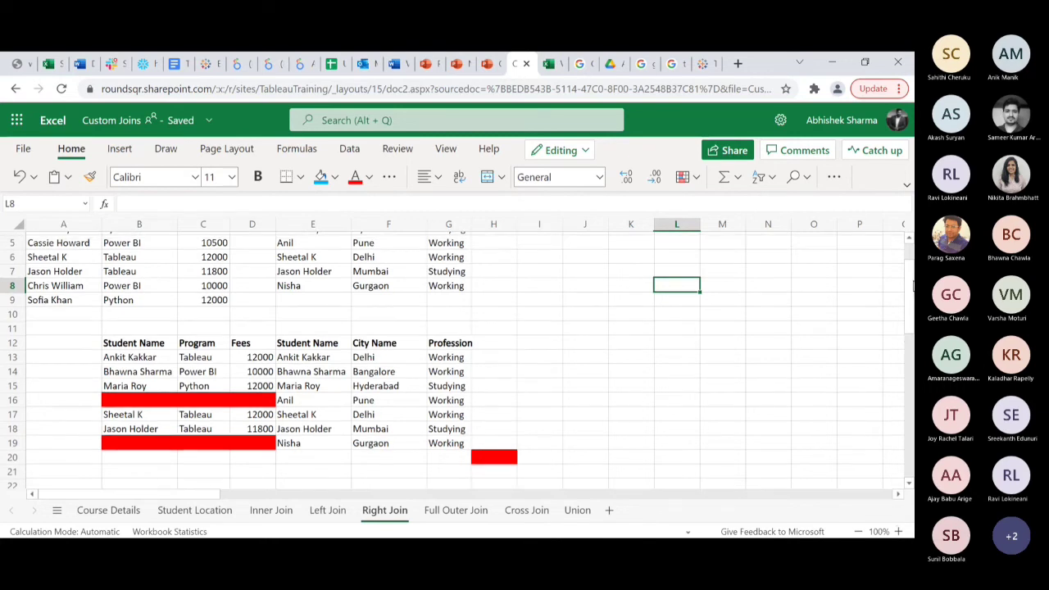
scroll(911, 286, up, 2)
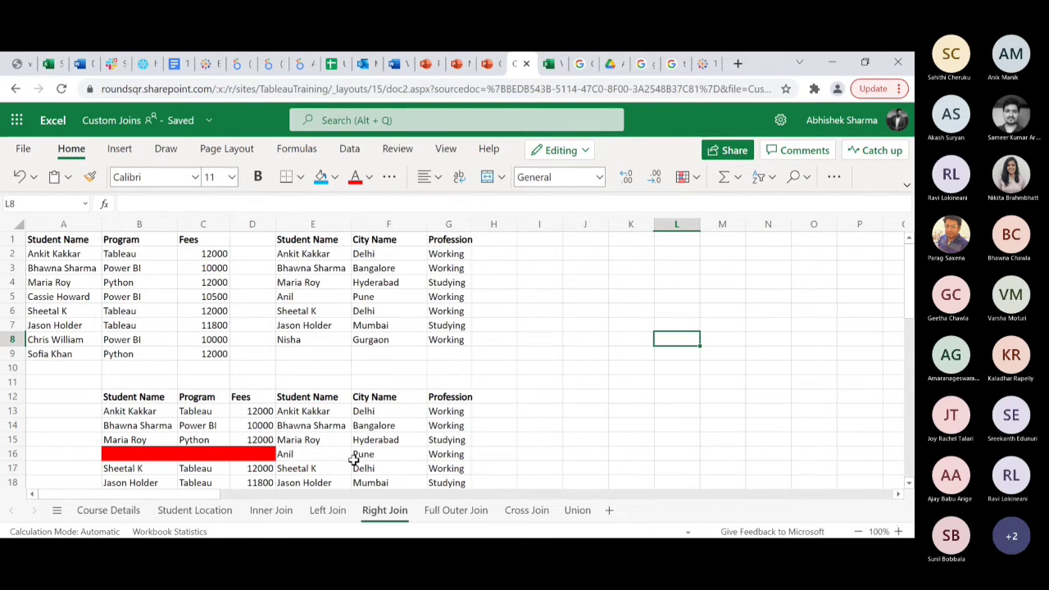
- Examine the joined and source tables on the Full Outer Join sheet, and compare them with the Cross Join sheet
click(552, 551)
click(473, 508)
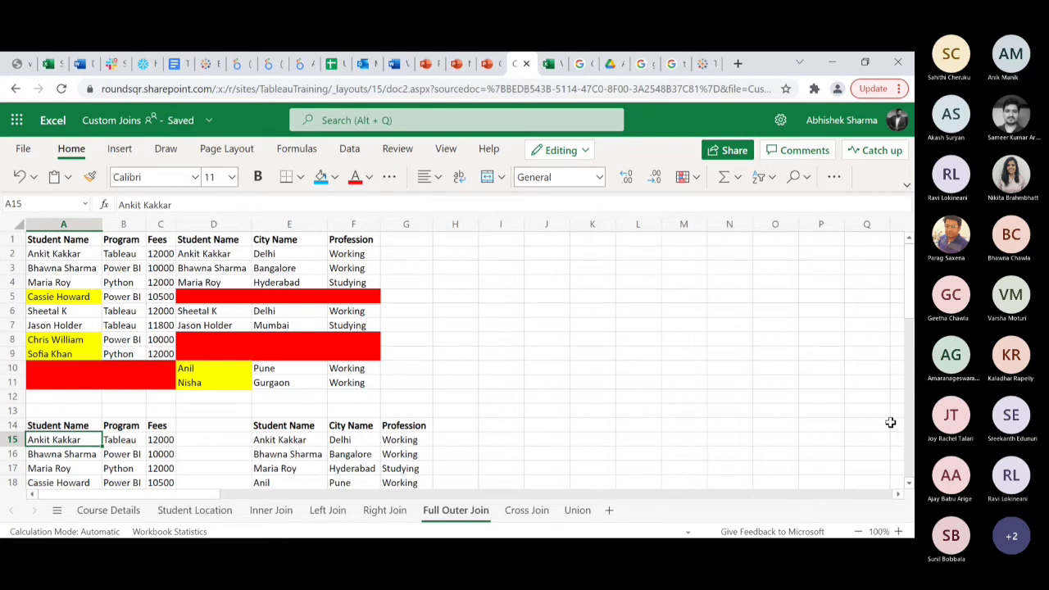
drag(910, 287, 909, 326)
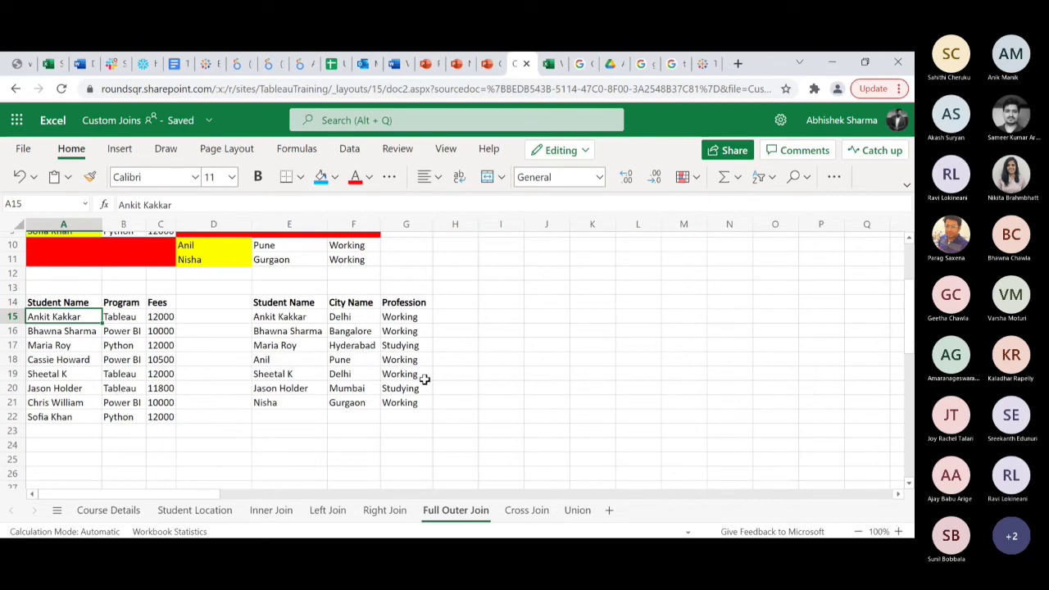
drag(910, 342, 912, 289)
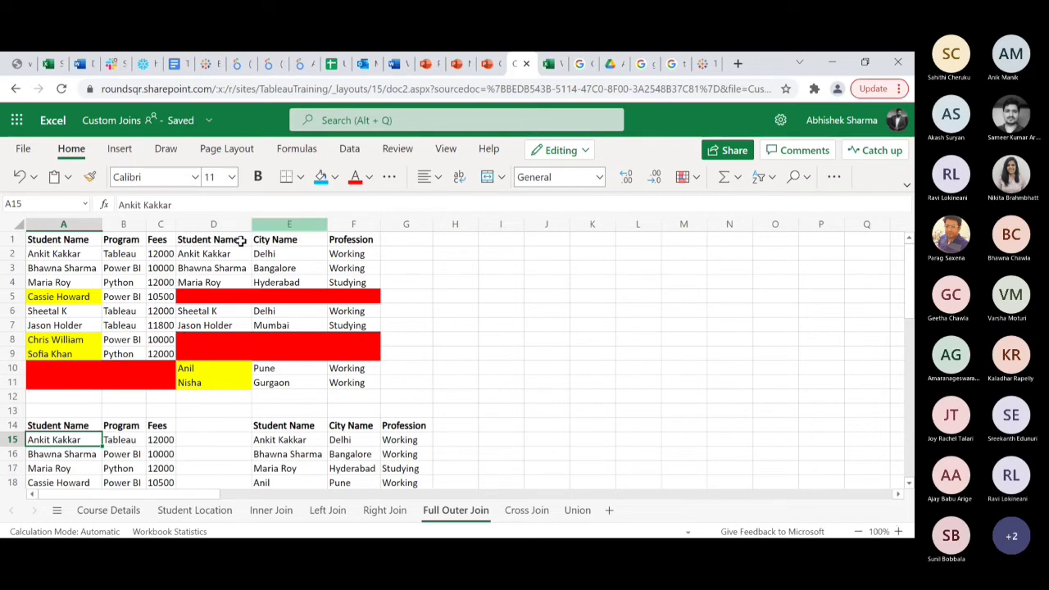
click(539, 518)
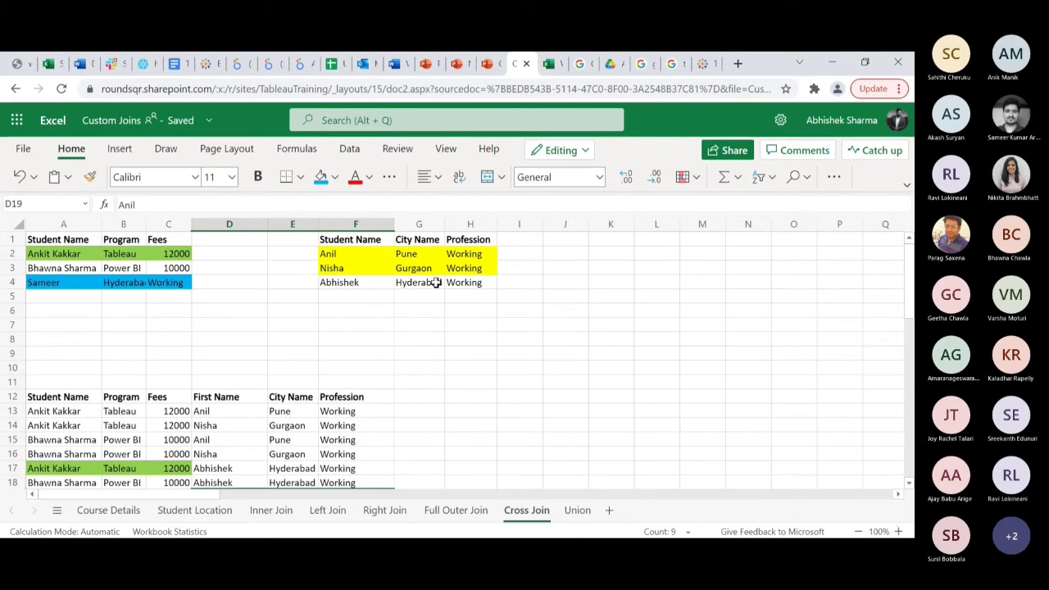
click(431, 510)
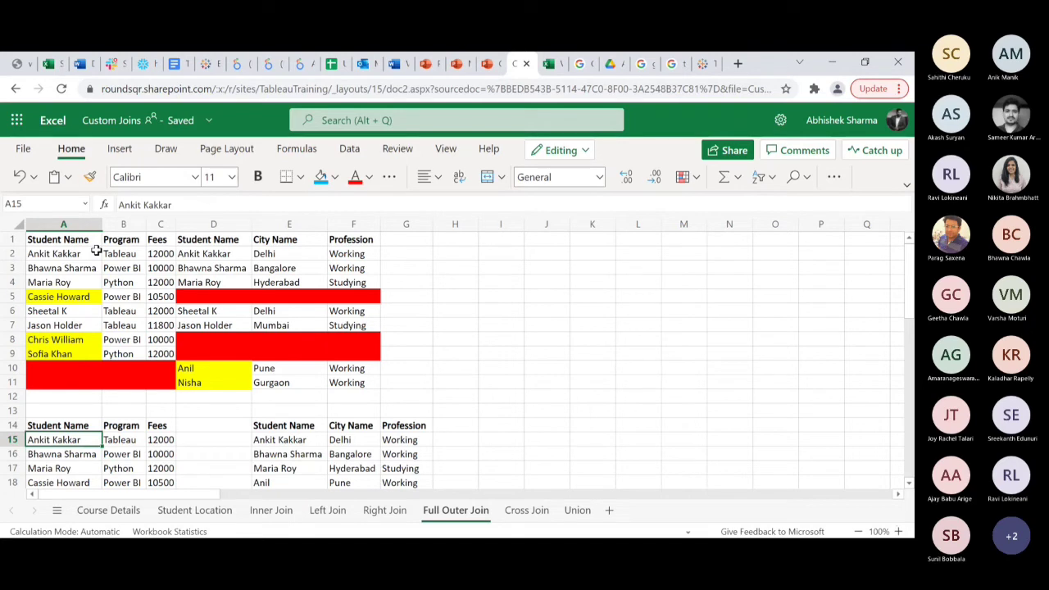
click(526, 510)
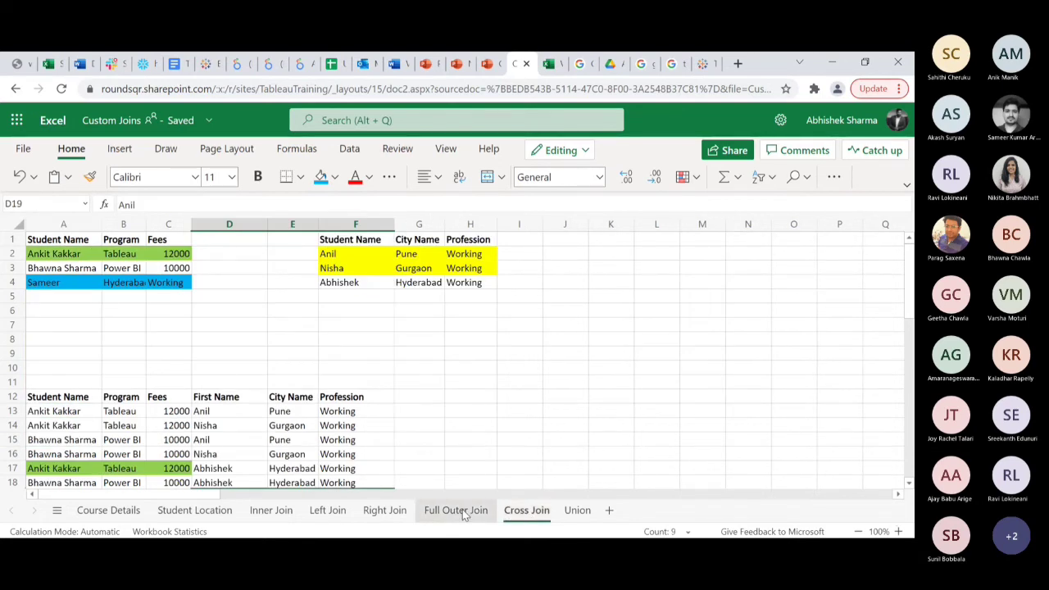
click(462, 509)
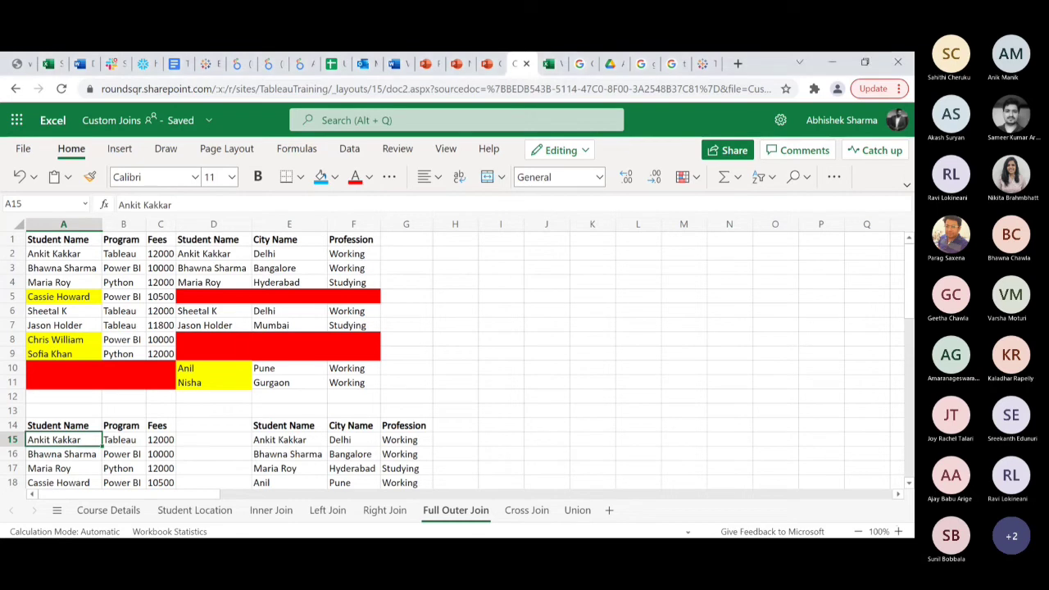
- Examine the stacked records on the Union sheet, including the combined student names in A2:A16 and the Program column
click(576, 510)
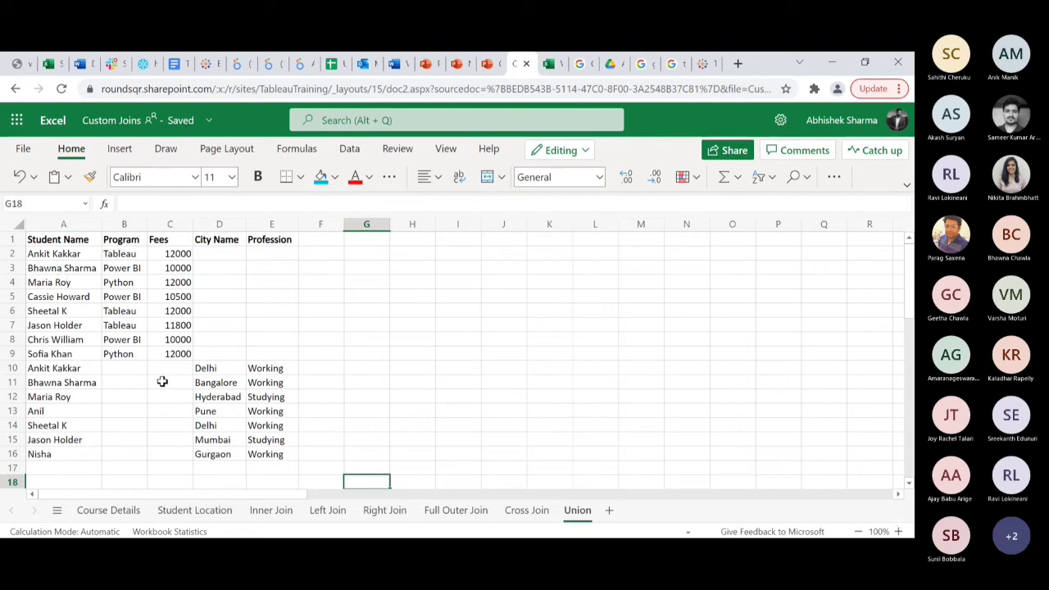
click(44, 254)
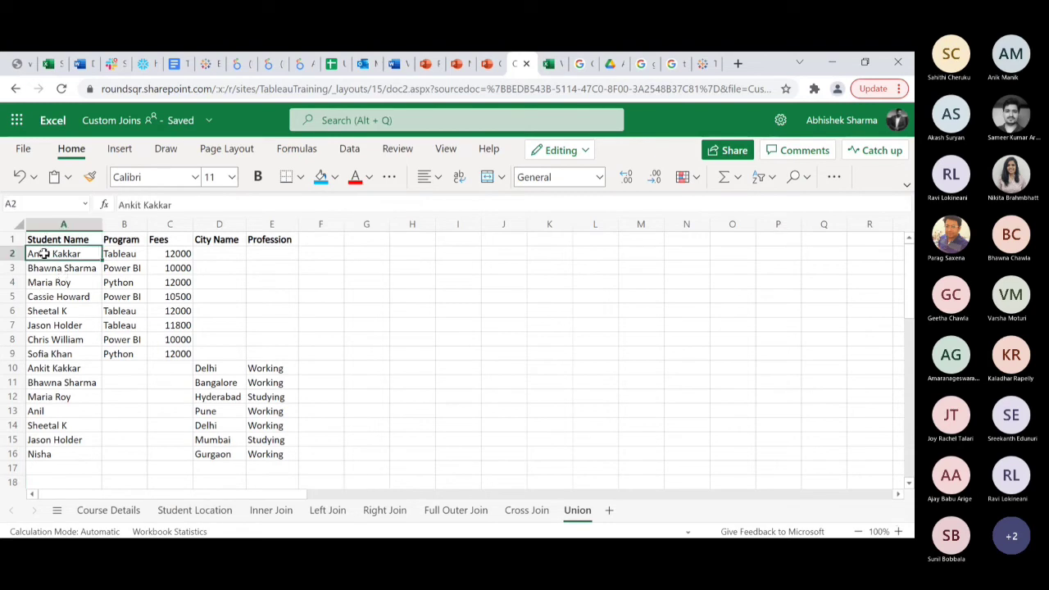
key(shift+Up)
click(42, 254)
key(ctrl+shift+Down)
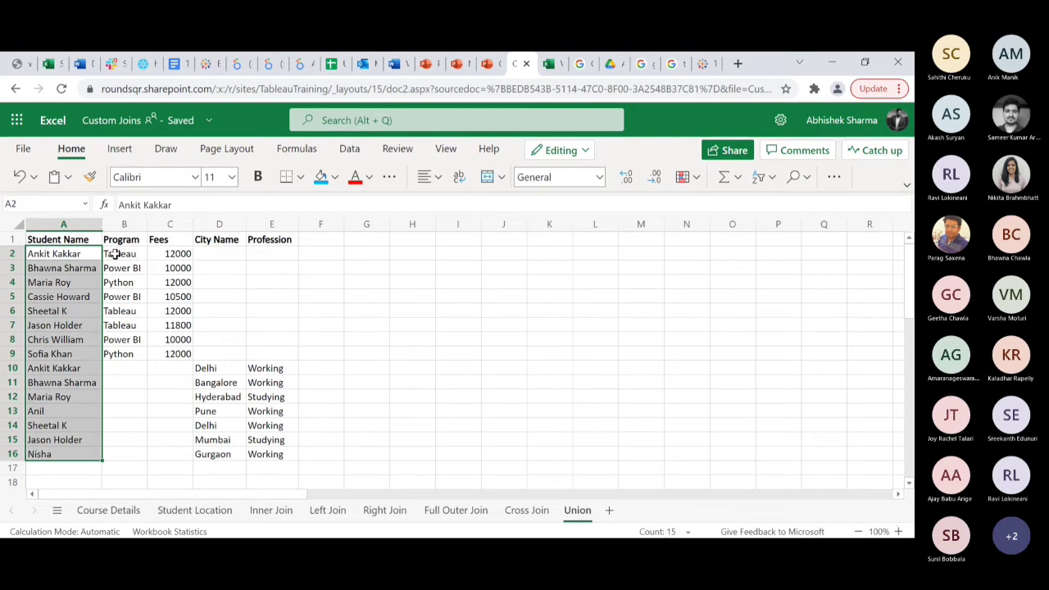
click(115, 254)
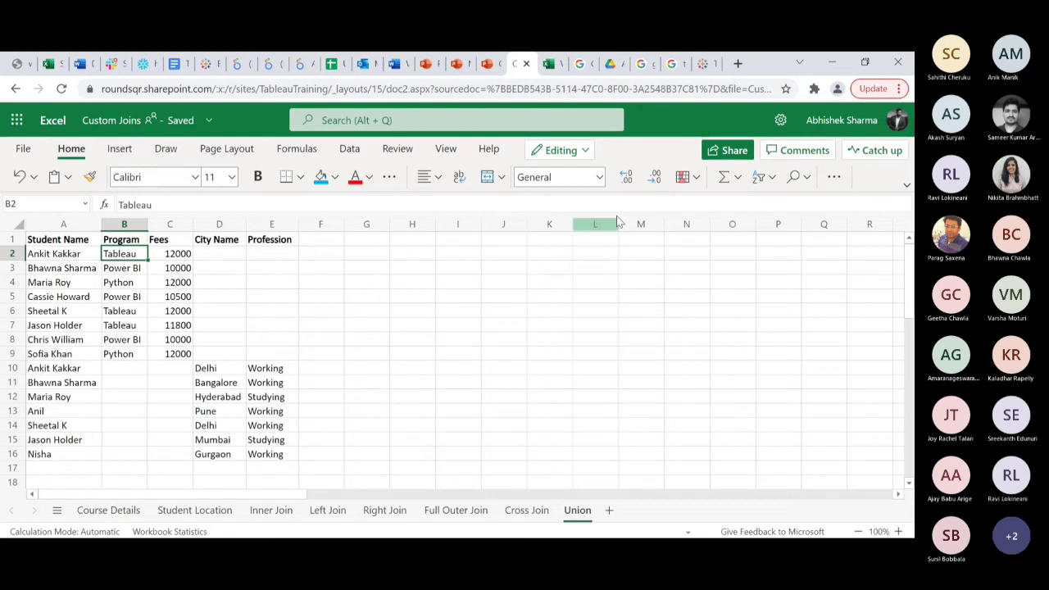
click(469, 255)
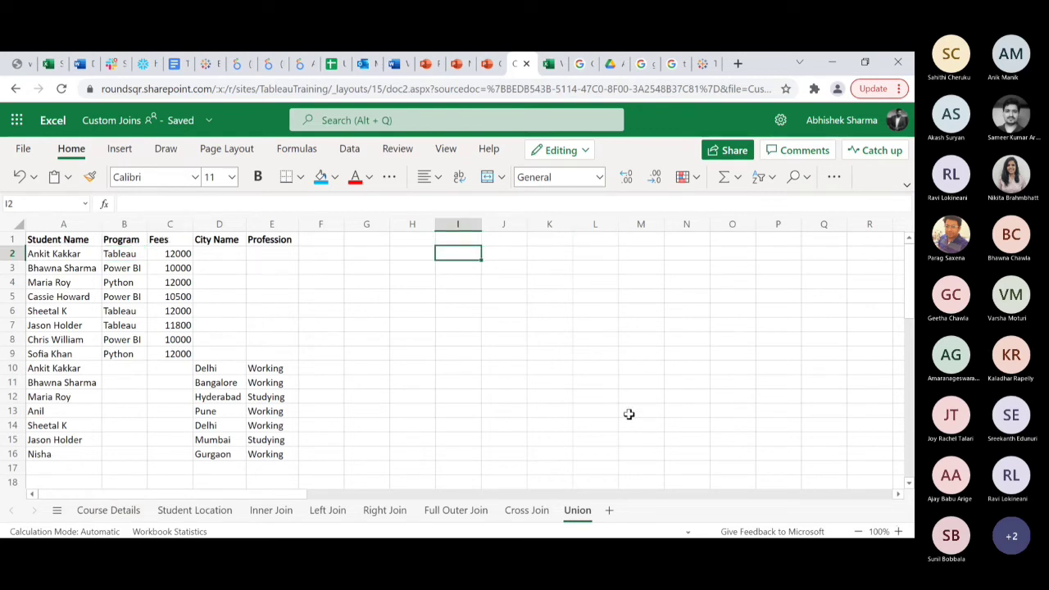
text(Sy)
key(BackSpace)
key(BackSpace)
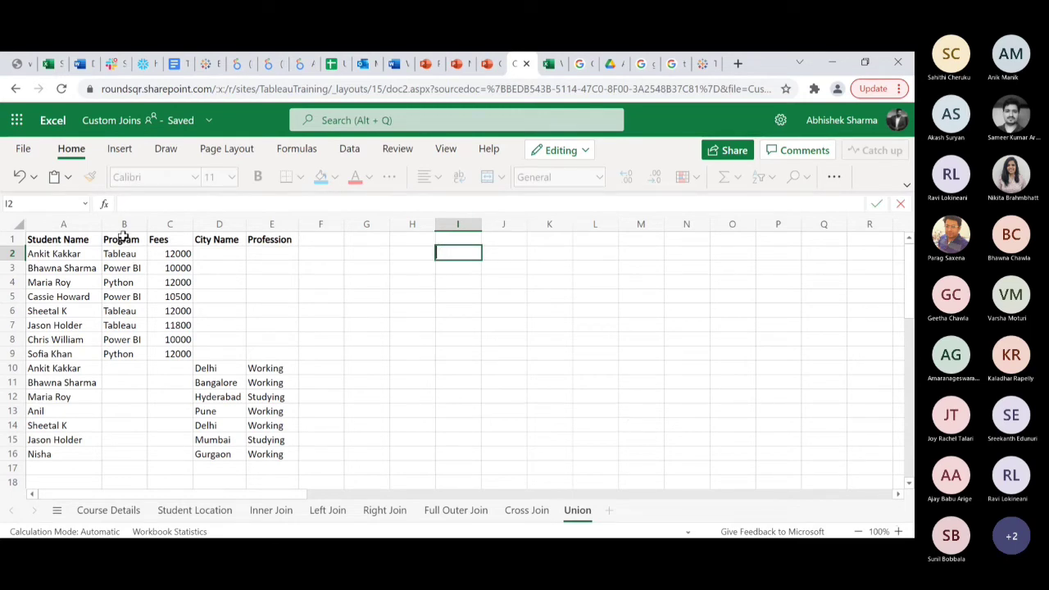
- Copy the Student Name header from A1 to I1 on the Union sheet and widen column I to fit it
click(59, 239)
key(ctrl+c)
click(459, 241)
key(ctrl+v)
click(514, 240)
drag(481, 224, 506, 224)
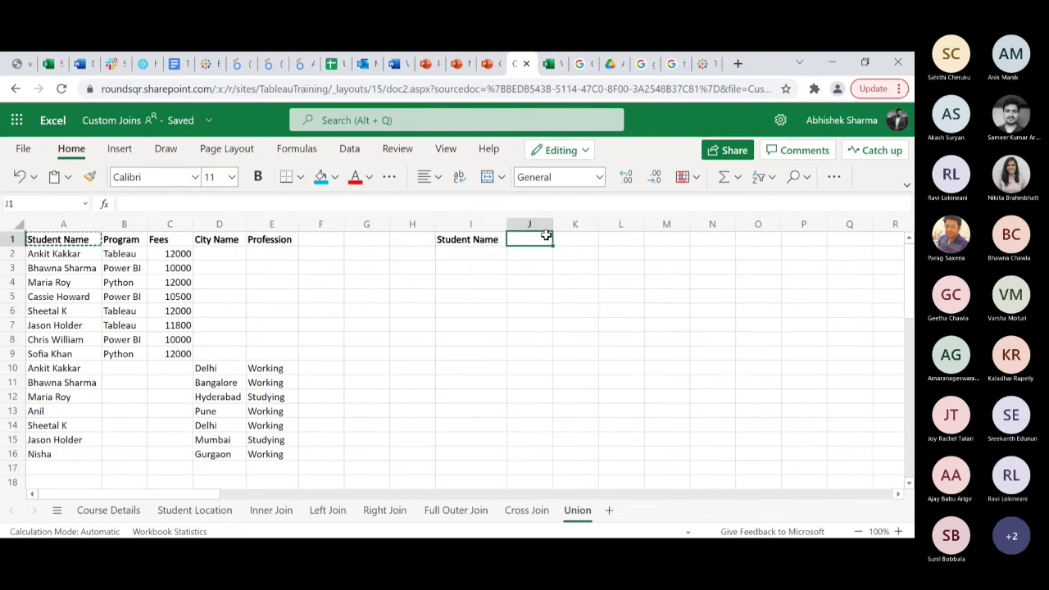
- Add the bold header Income in J1, beside the copied Student Name header
text(Income)
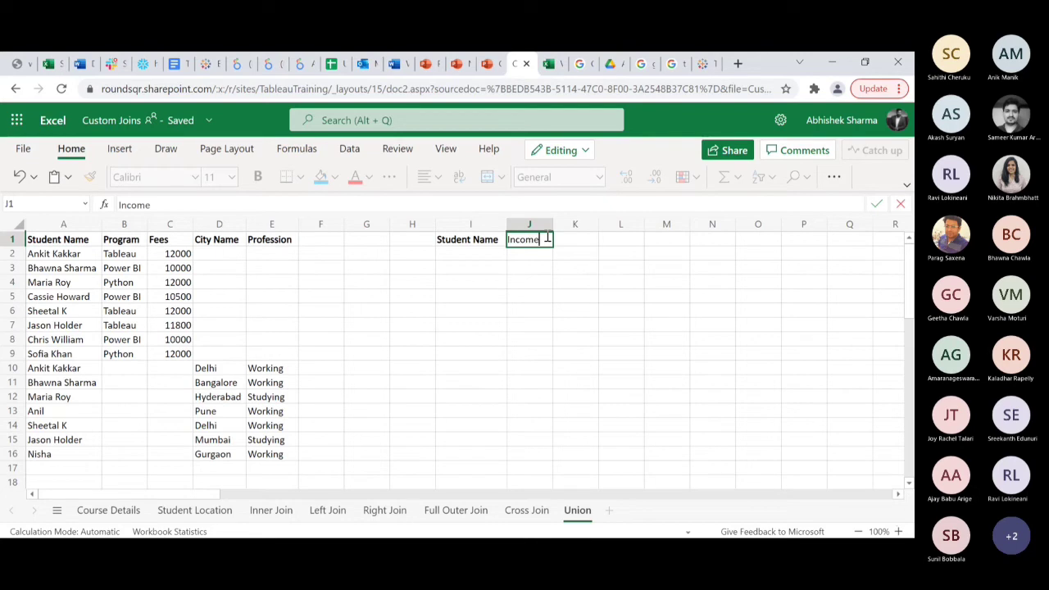
click(574, 240)
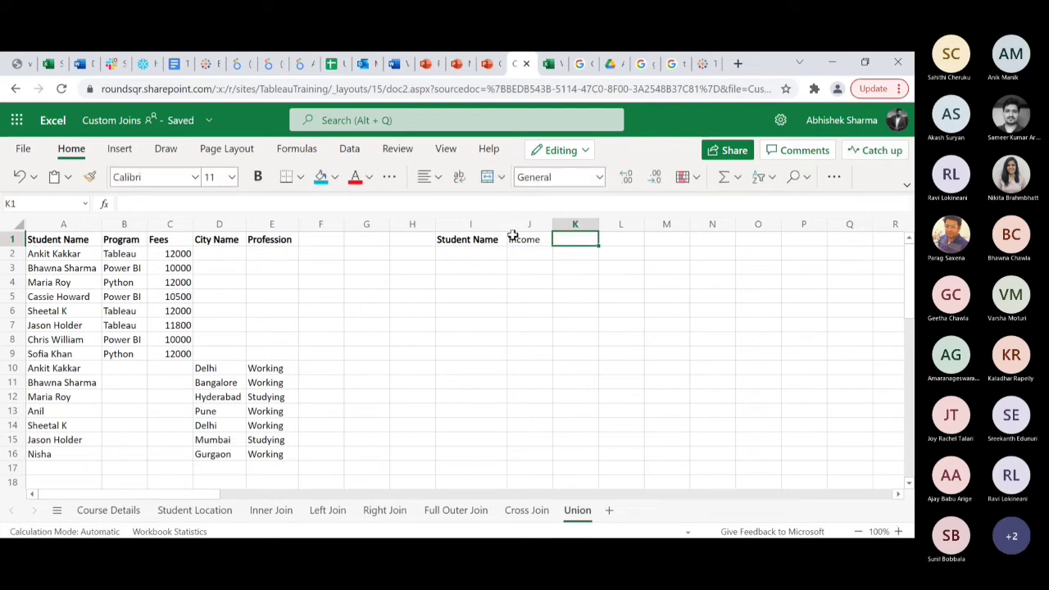
click(513, 238)
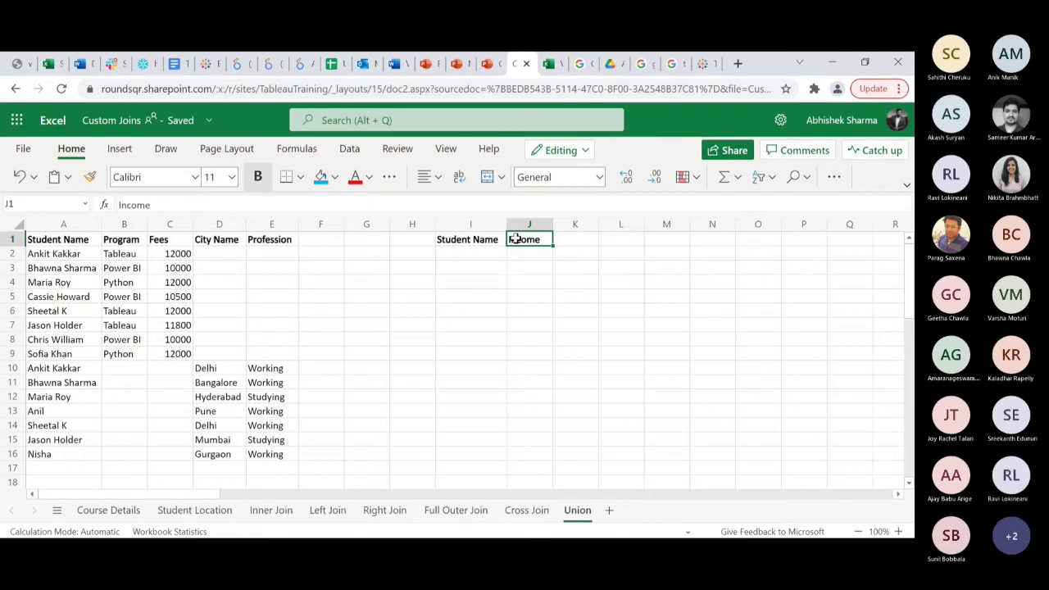
- Enter the first student's full name in I2 and an income of 100000 in J2
click(469, 254)
text(A)
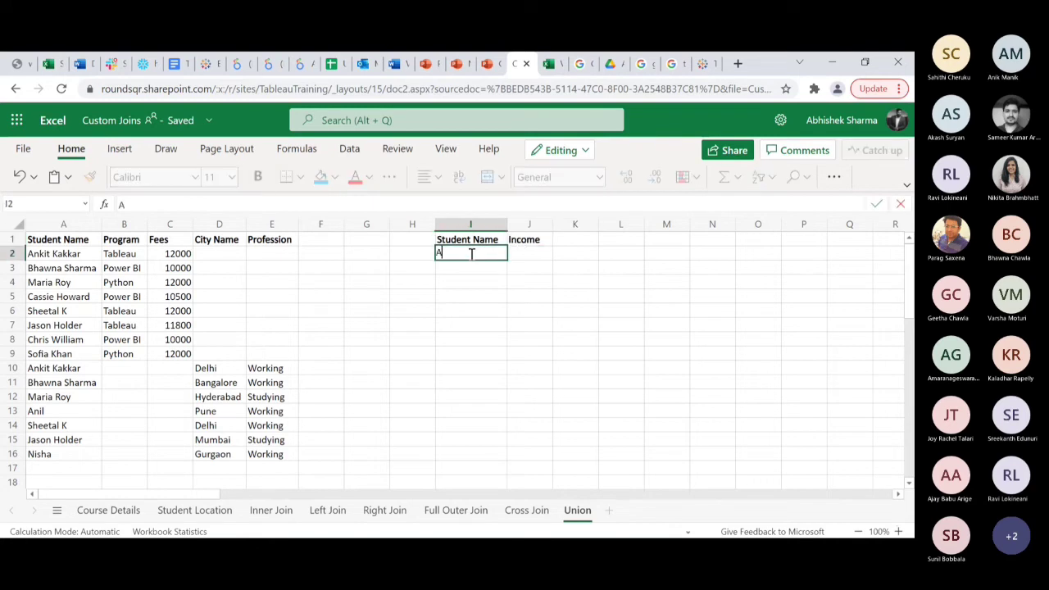
text(nkit Kakkar)
click(525, 253)
text(100000)
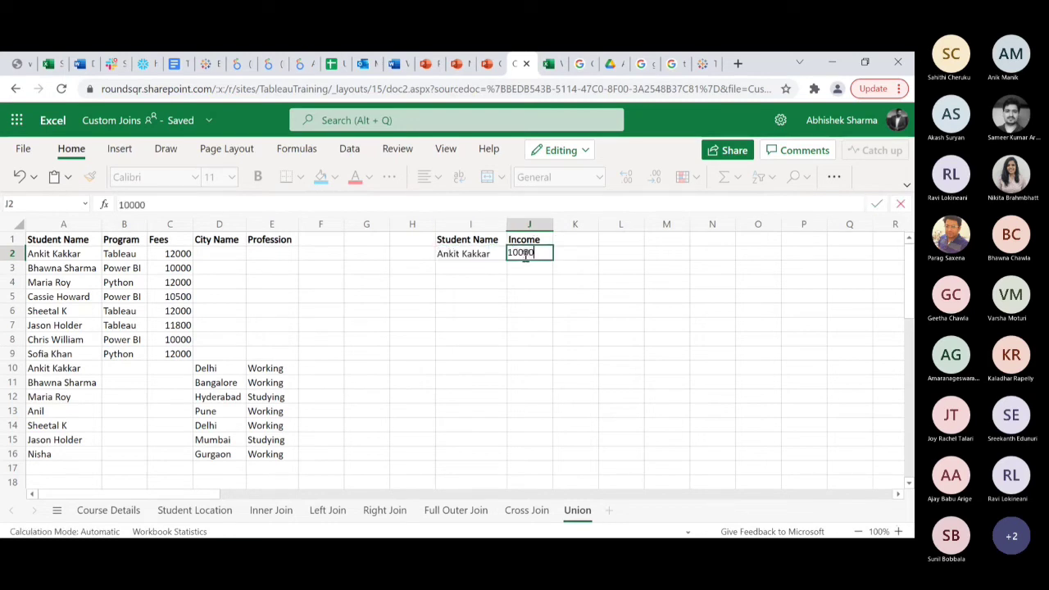
click(471, 266)
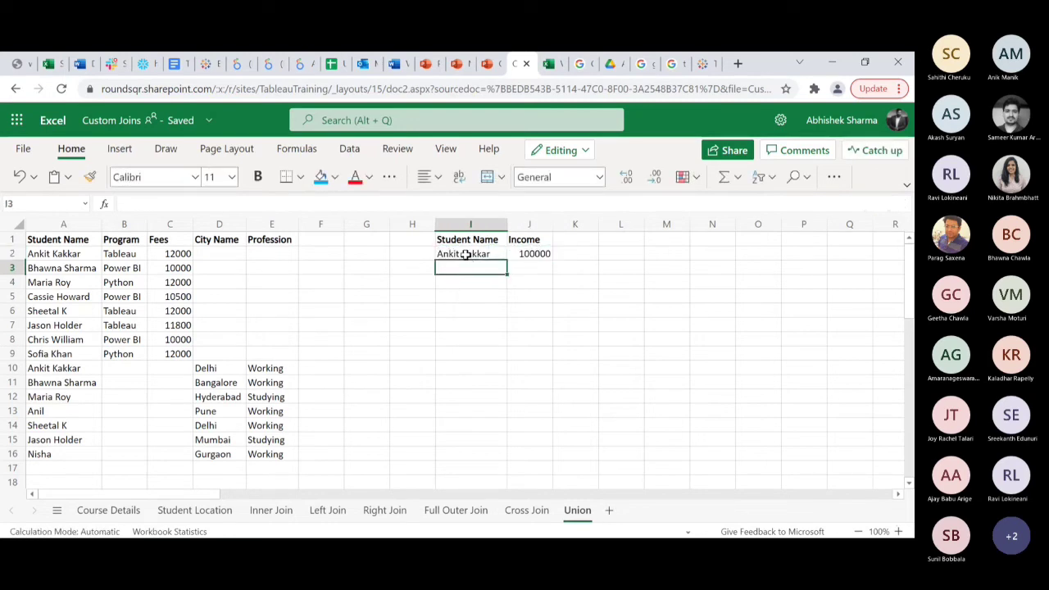
click(464, 255)
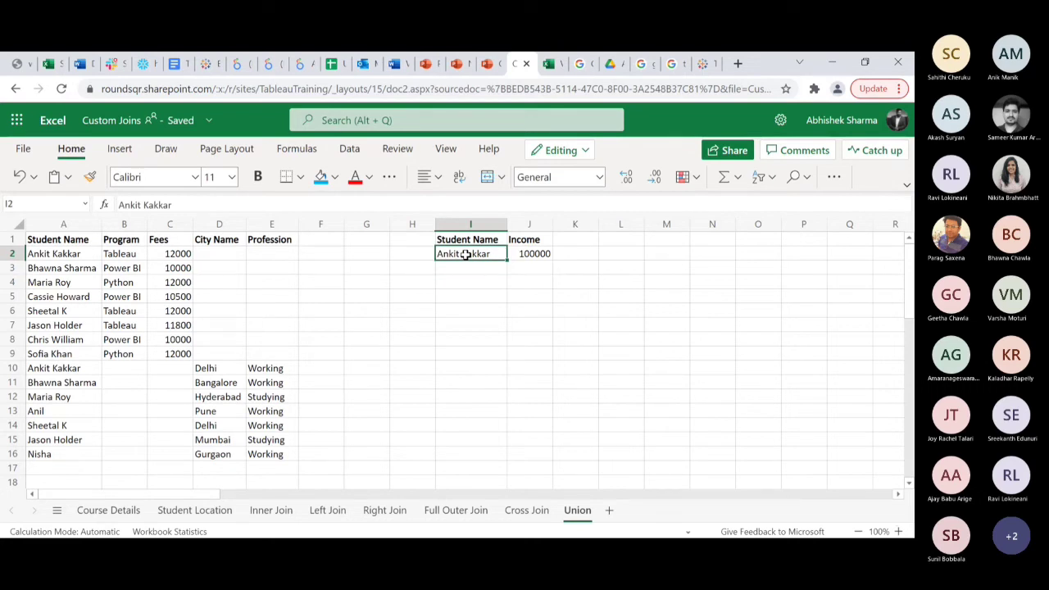
key(shift+Right)
key(ctrl+c)
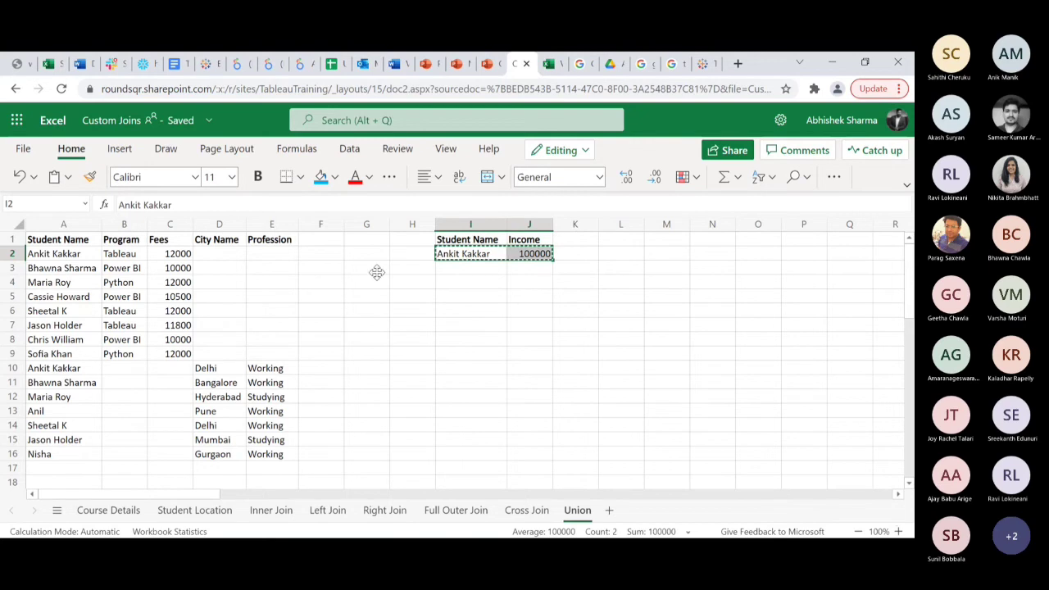
click(55, 468)
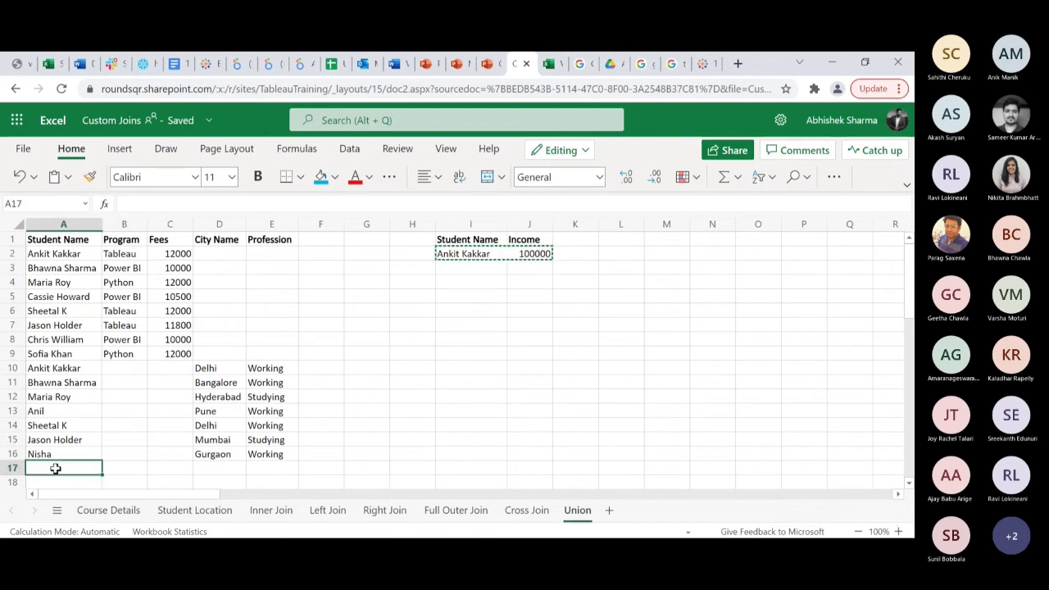
key(ctrl+c)
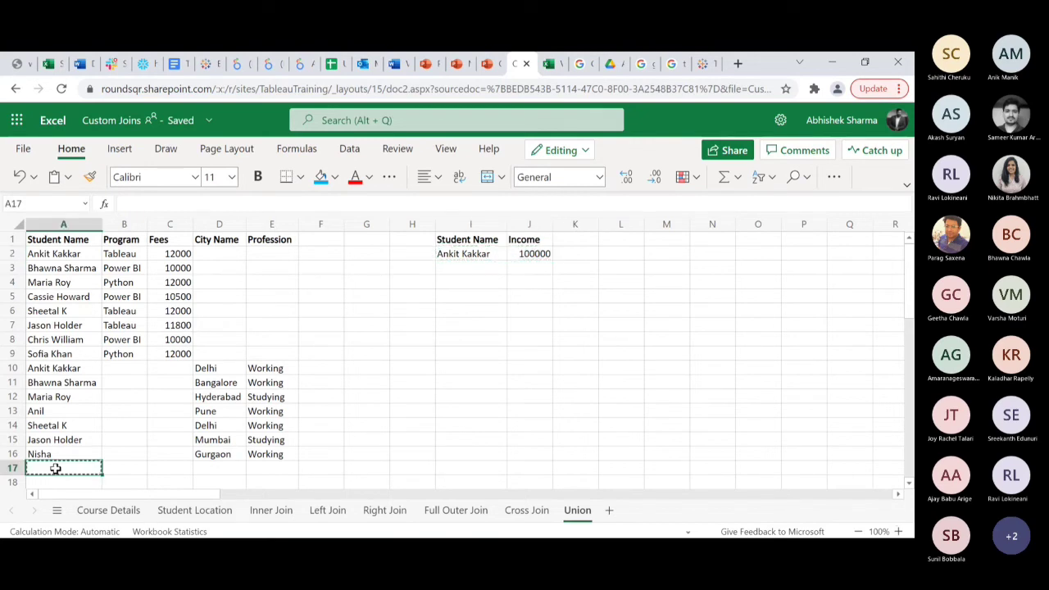
key(ctrl+v)
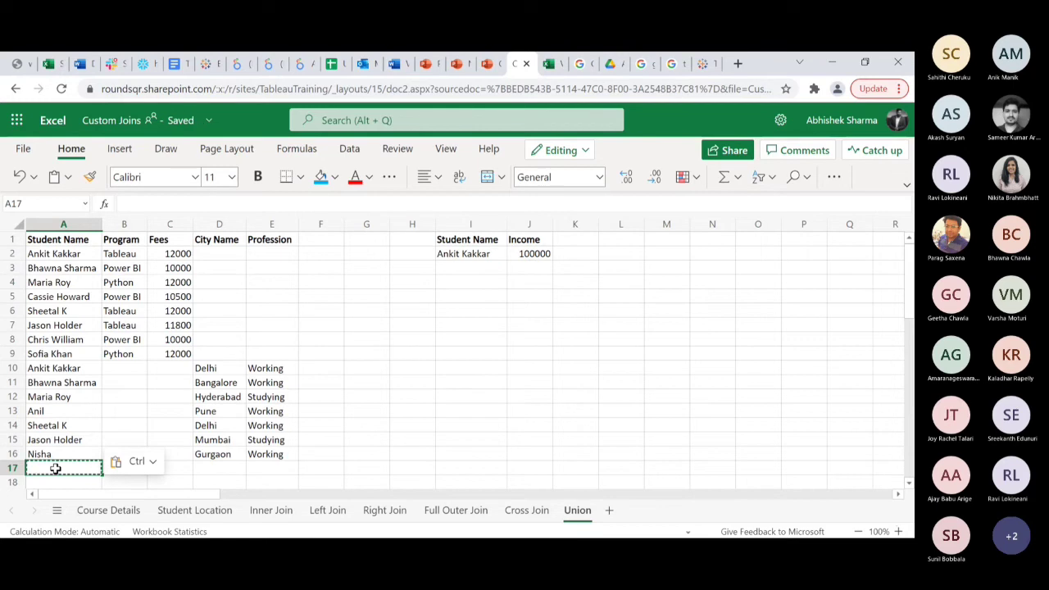
- Copy the student name from I2 into A17, below the stacked records on the Union sheet
click(459, 254)
key(ctrl+c)
click(41, 470)
key(ctrl+v)
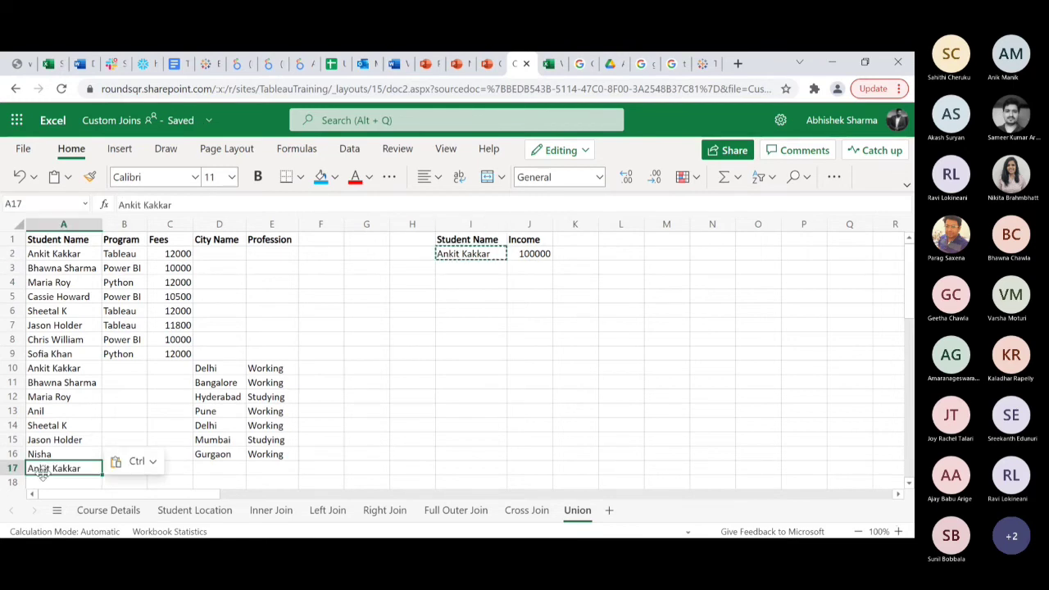
- Copy the Income header from J1 to F1 and enter the income 100000 in F17
click(309, 239)
click(524, 240)
key(ctrl+c)
click(331, 238)
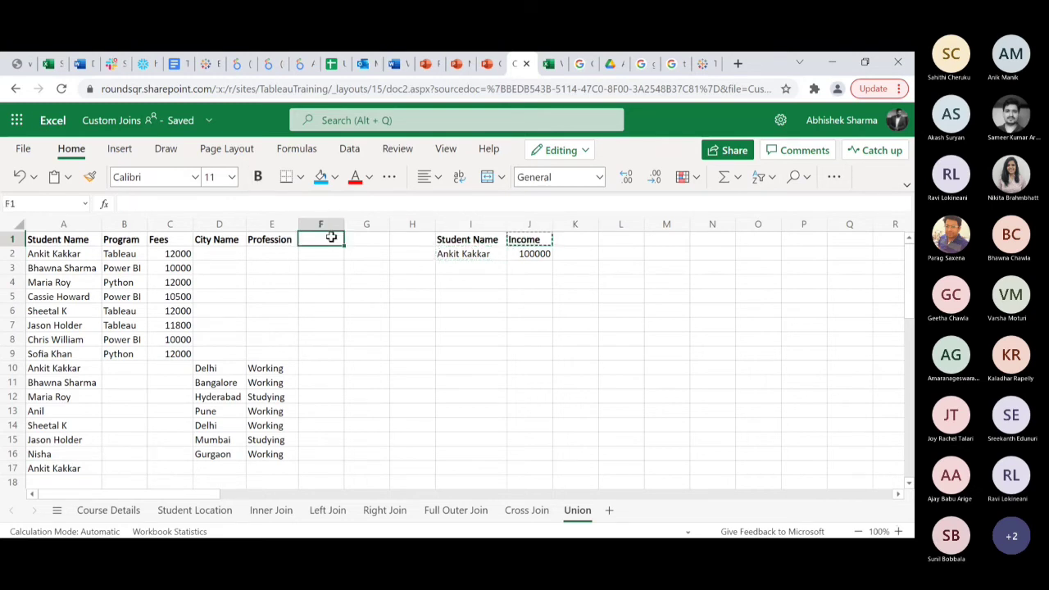
key(ctrl+v)
click(317, 467)
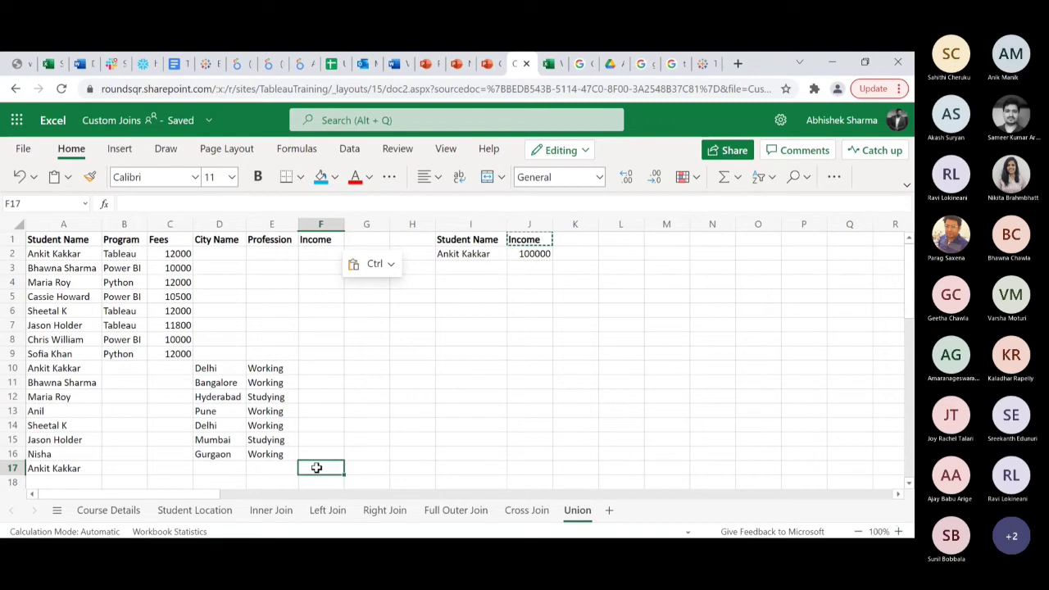
text(10)
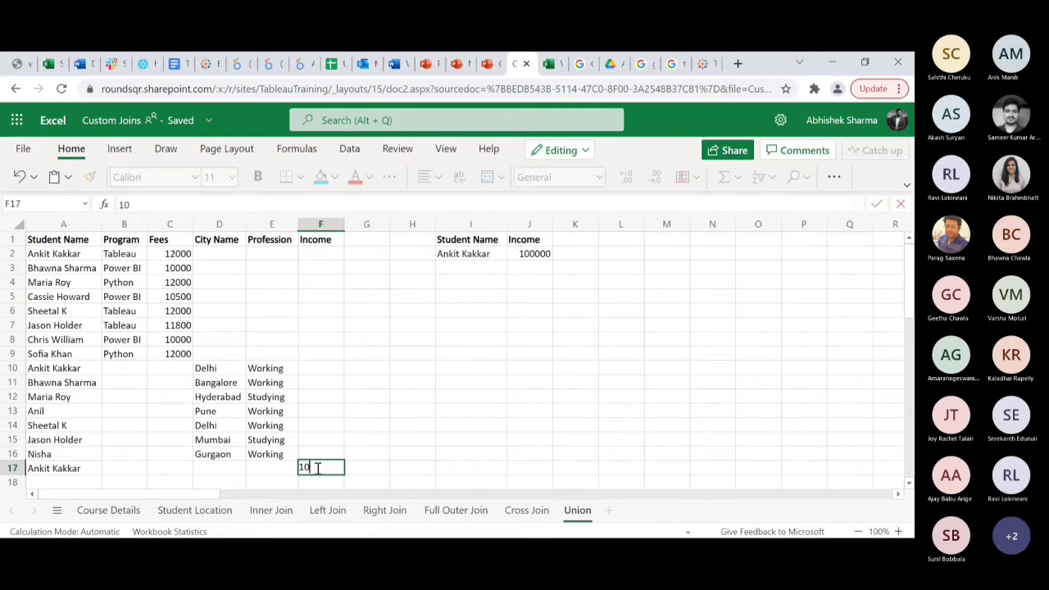
text(0000)
click(471, 269)
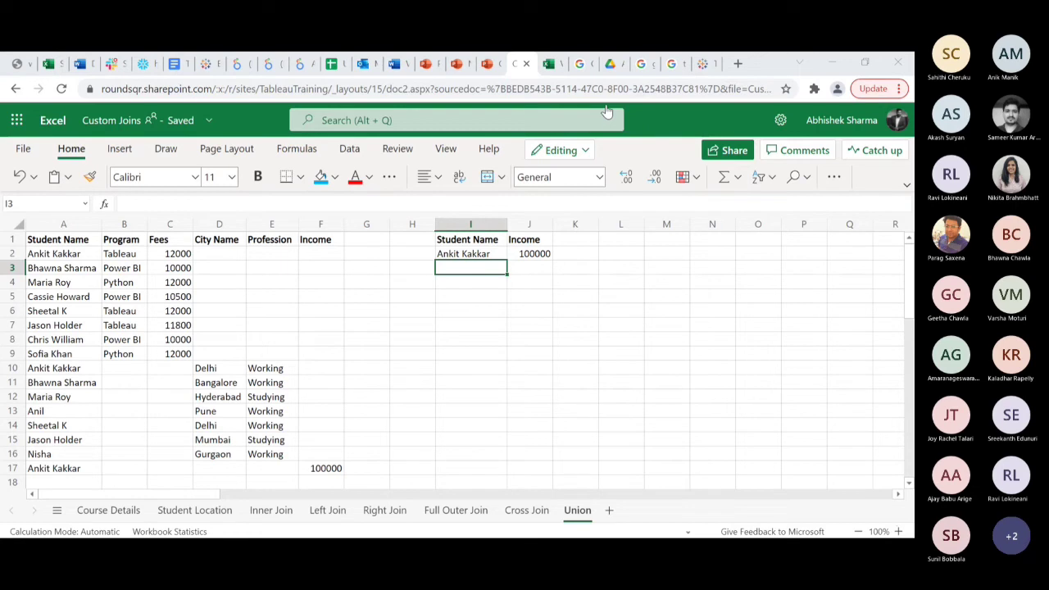
- Switch to the Connections in Tableau presentation in PowerPoint to view the Joins and Unions slide
click(843, 67)
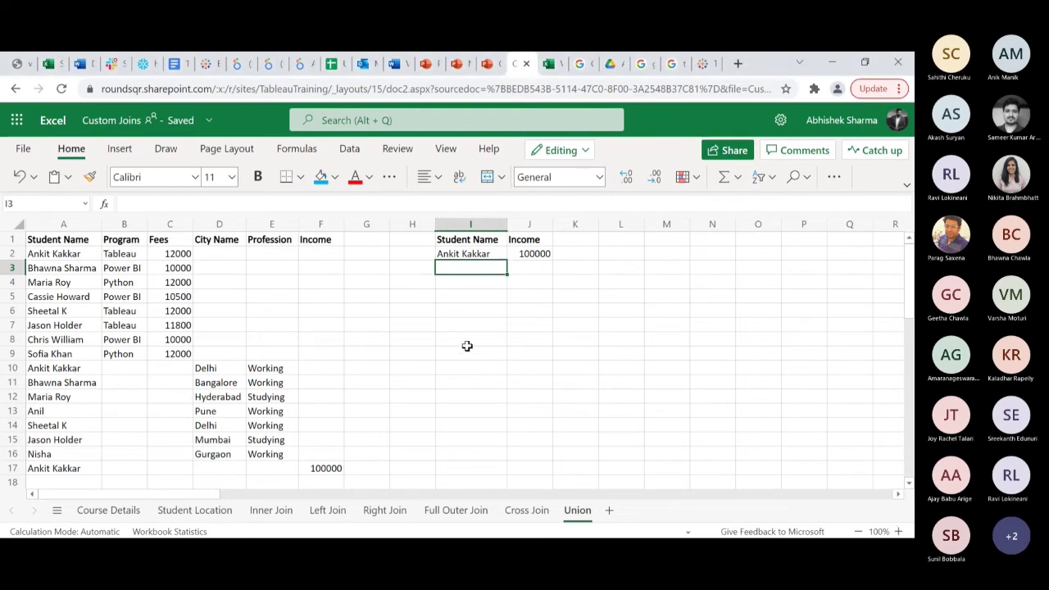
click(489, 64)
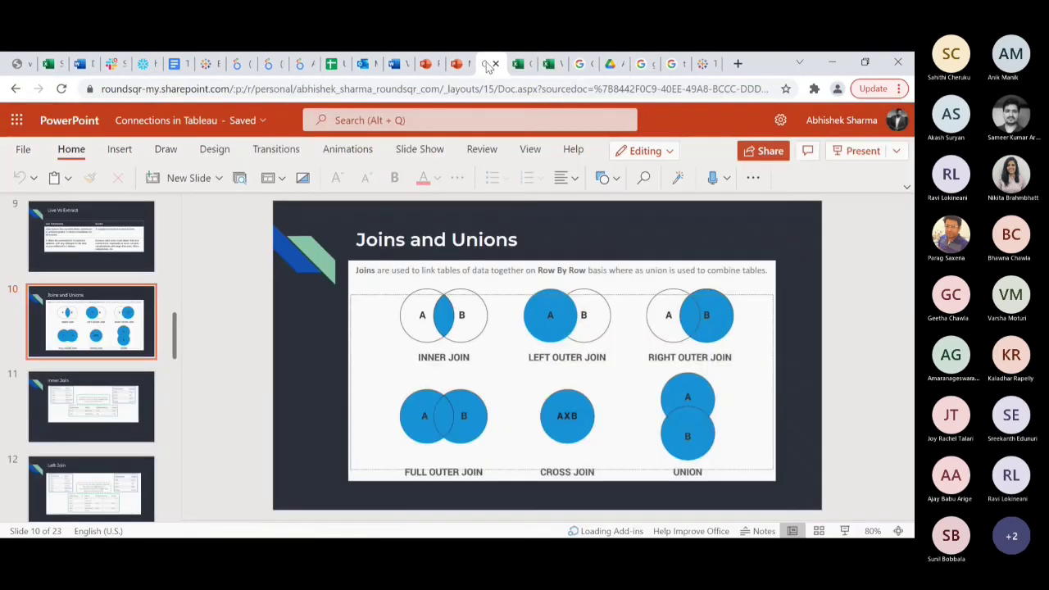
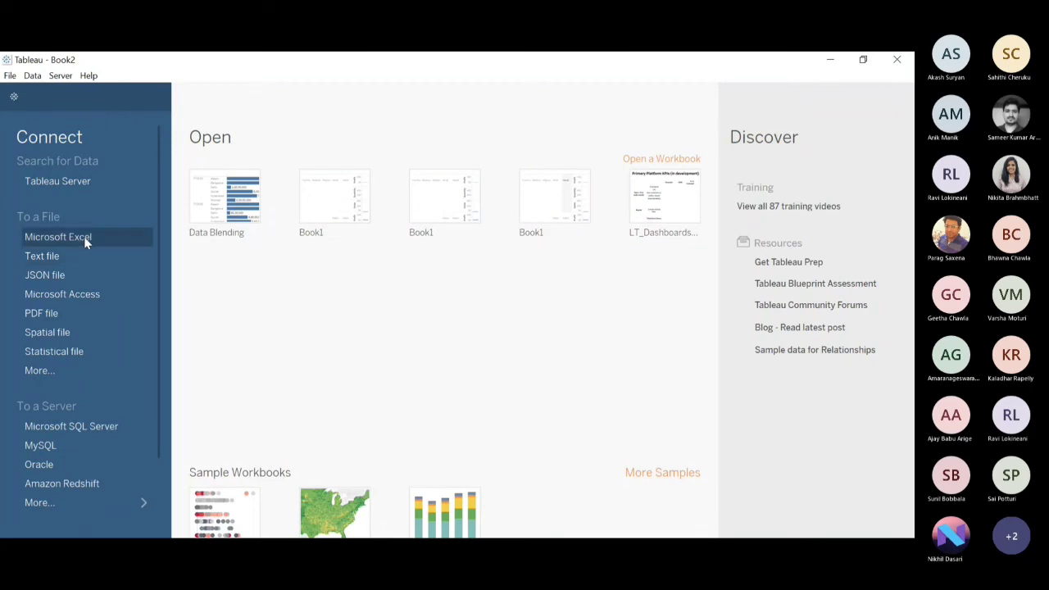
- Connect Tableau to the Custom Joins Excel workbook and add the Course Details sheet to the data source canvas
click(83, 236)
double_click(244, 205)
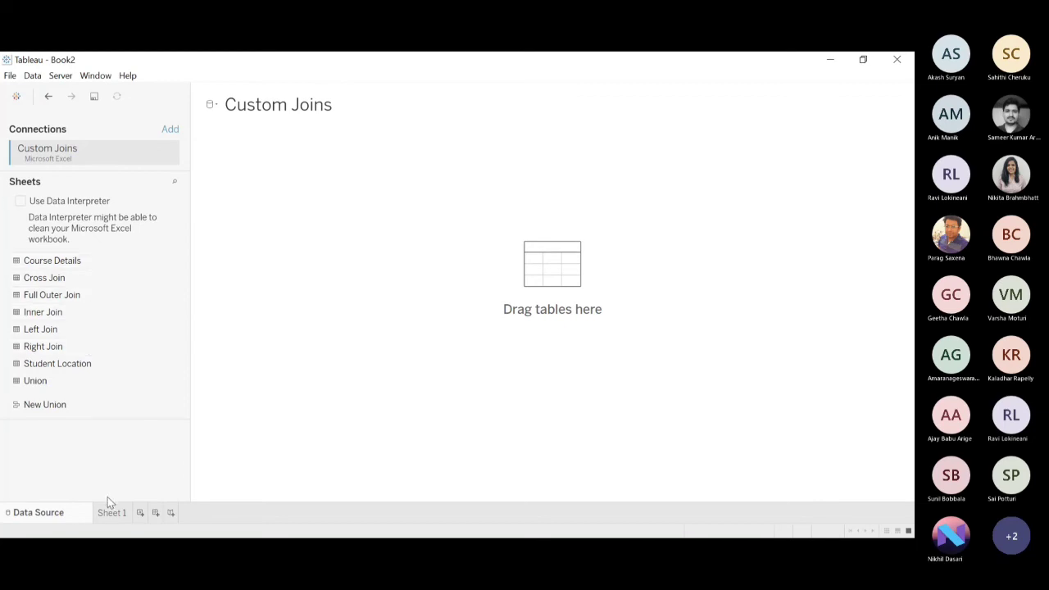
drag(65, 260, 280, 161)
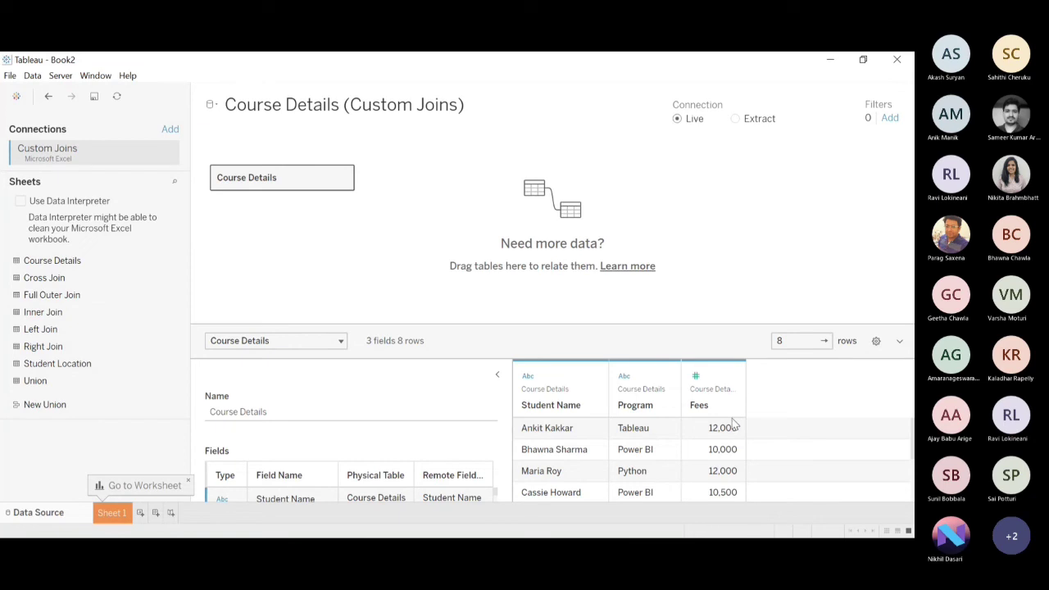
drag(725, 326, 710, 221)
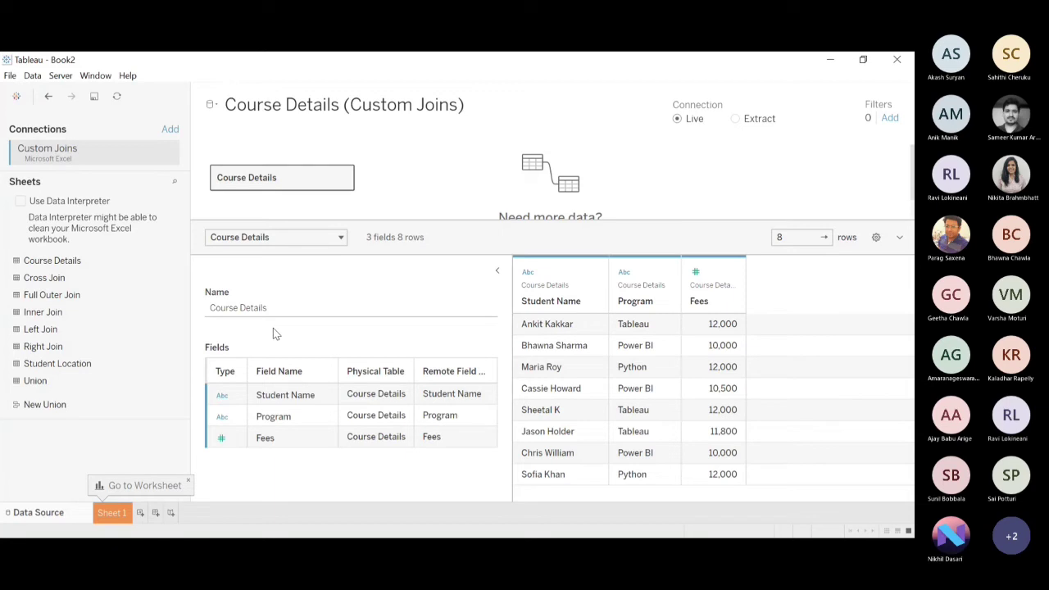
mouse_move(485, 219)
mouse_down()
mouse_move(488, 265)
mouse_move(492, 236)
mouse_up()
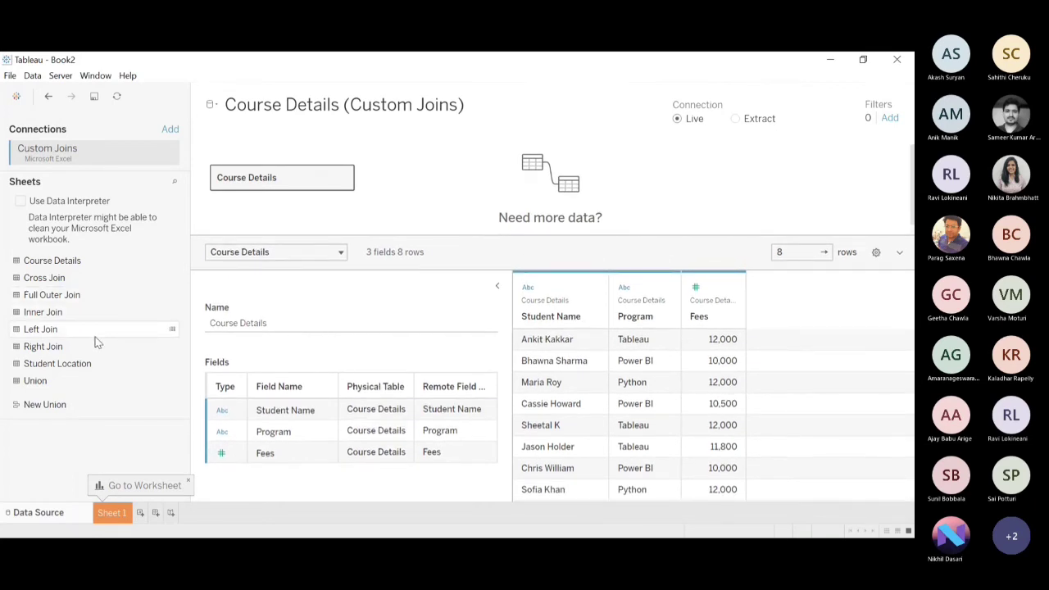
- Relate the Student Location sheet to Course Details and remove it from the canvas again
drag(75, 366, 432, 177)
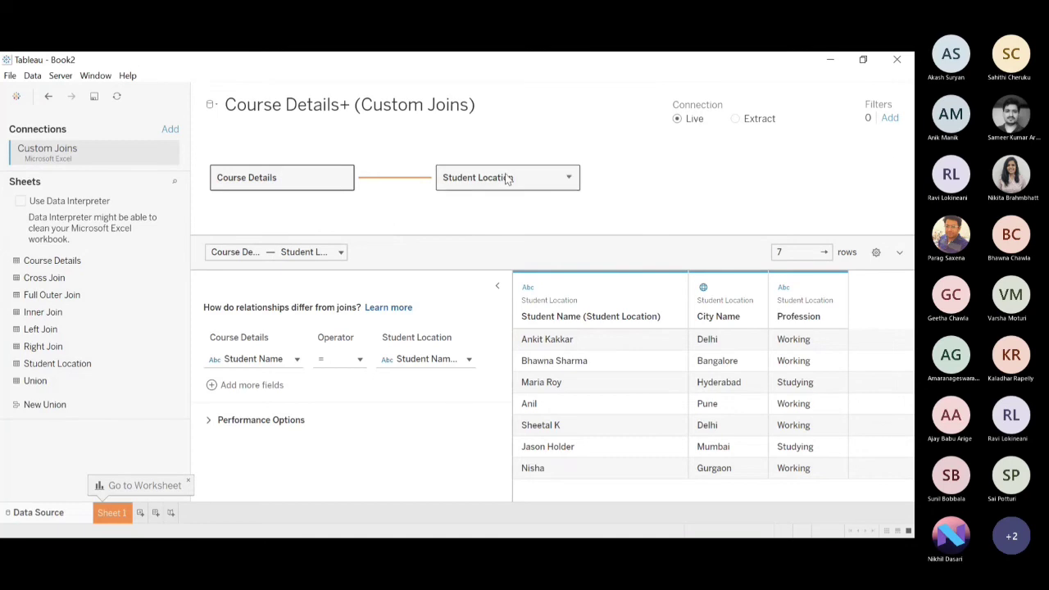
drag(507, 178, 35, 451)
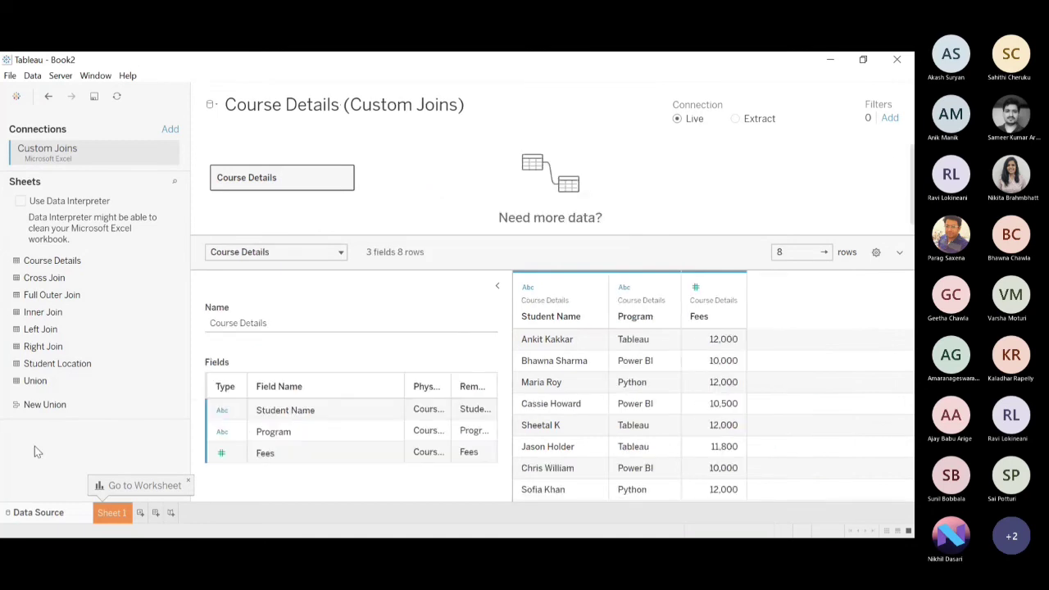
- Open the Course Details table's join canvas and join the Student Location sheet to it with an inner join
click(344, 180)
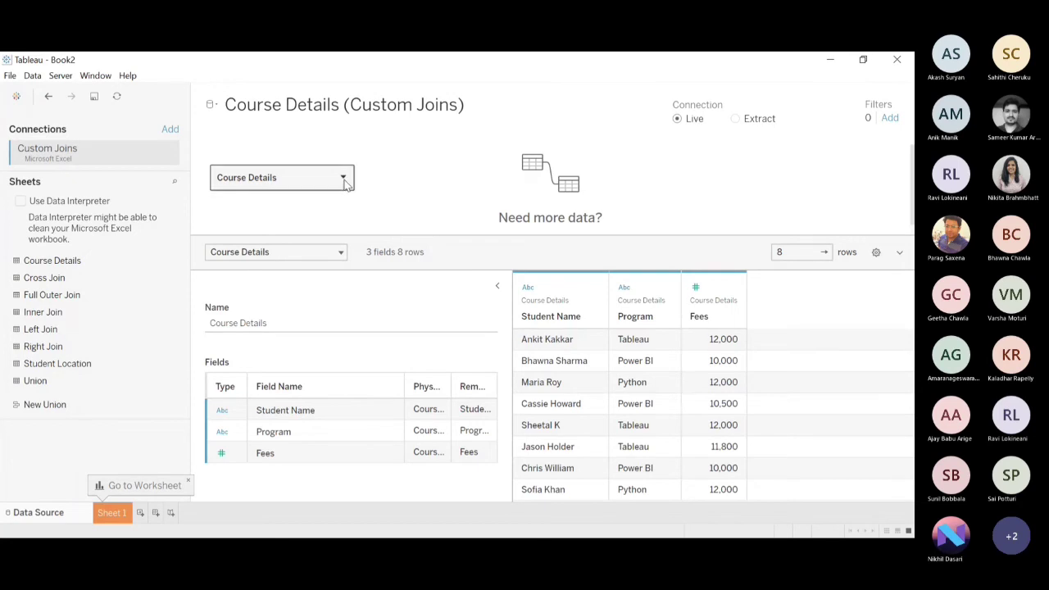
click(395, 186)
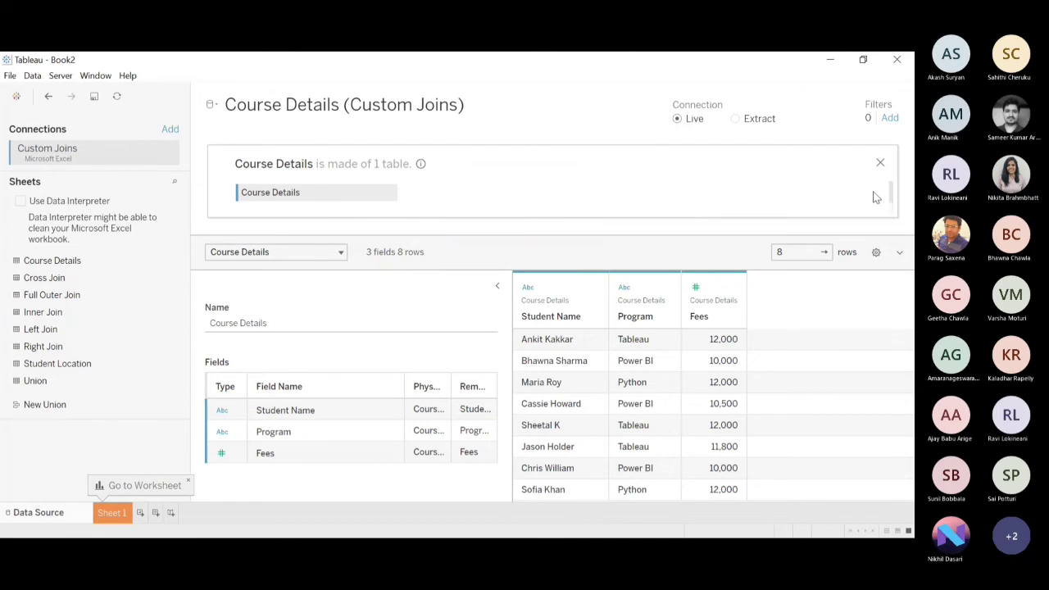
drag(890, 194, 896, 173)
drag(45, 364, 431, 195)
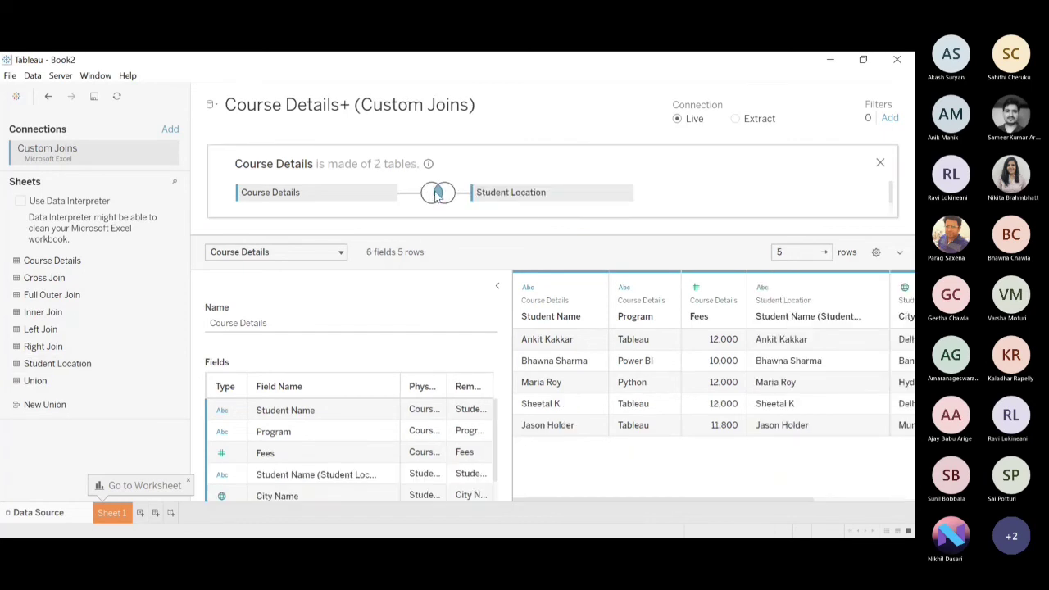
- Collapse the table details so the data preview shows the columns of both joined tables
drag(546, 499, 643, 485)
click(497, 289)
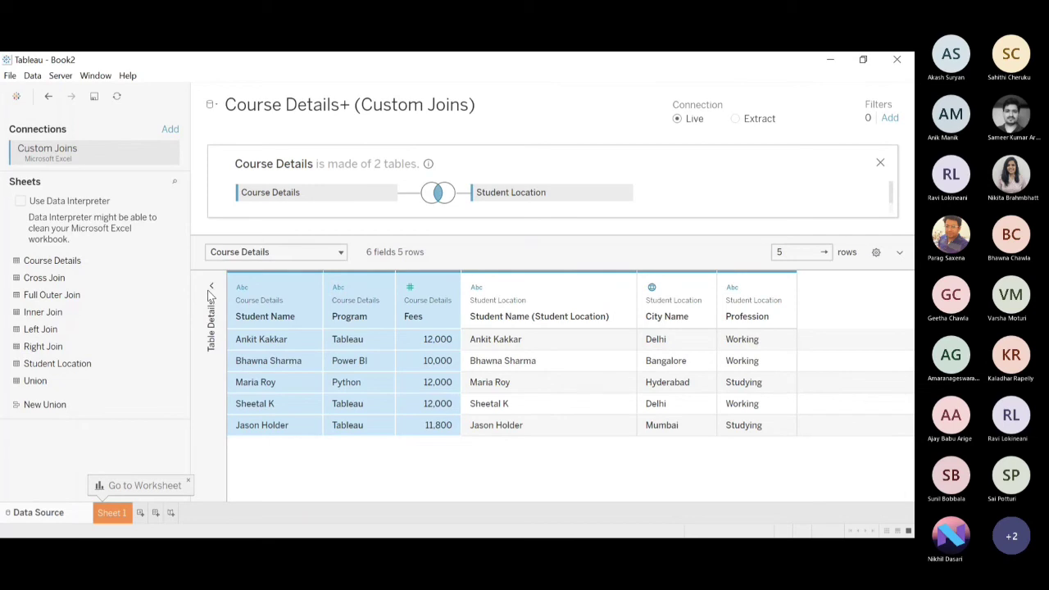
click(209, 293)
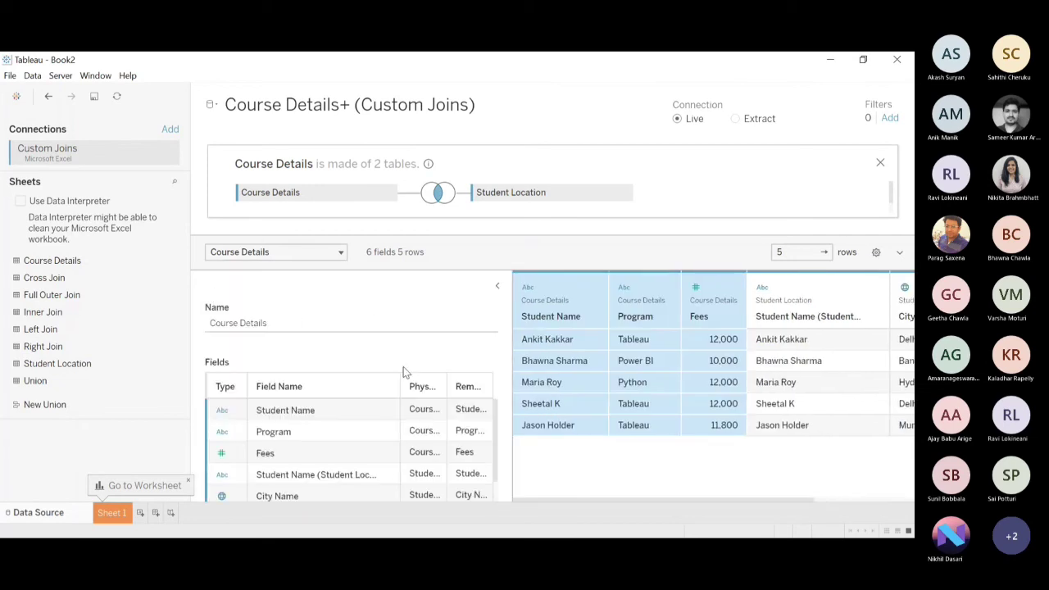
click(497, 287)
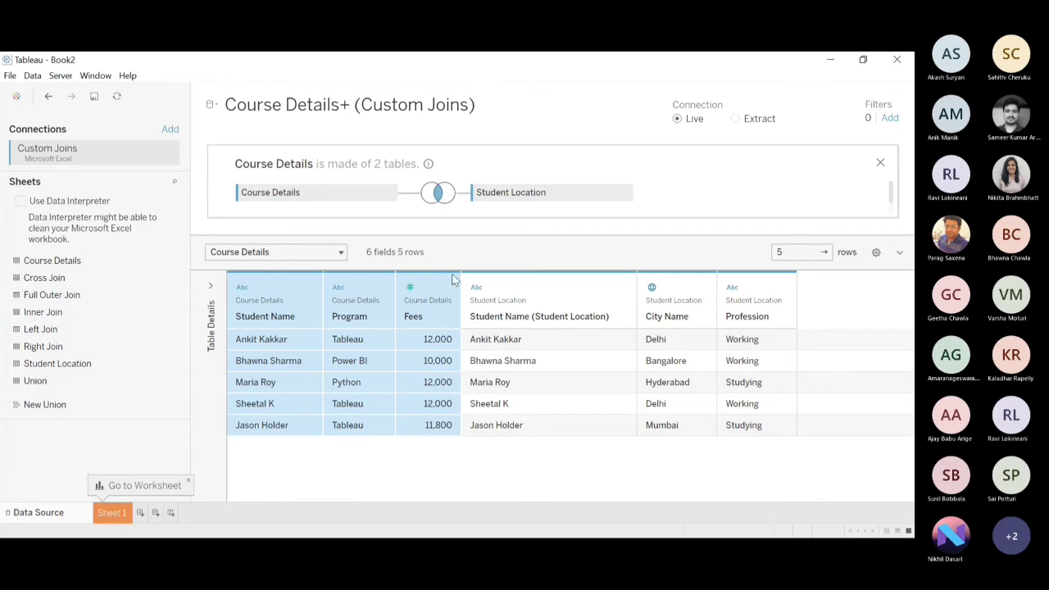
- Switch the join between Course Details and Student Location through Left and Right to Full Outer, comparing the rows each returns
click(437, 193)
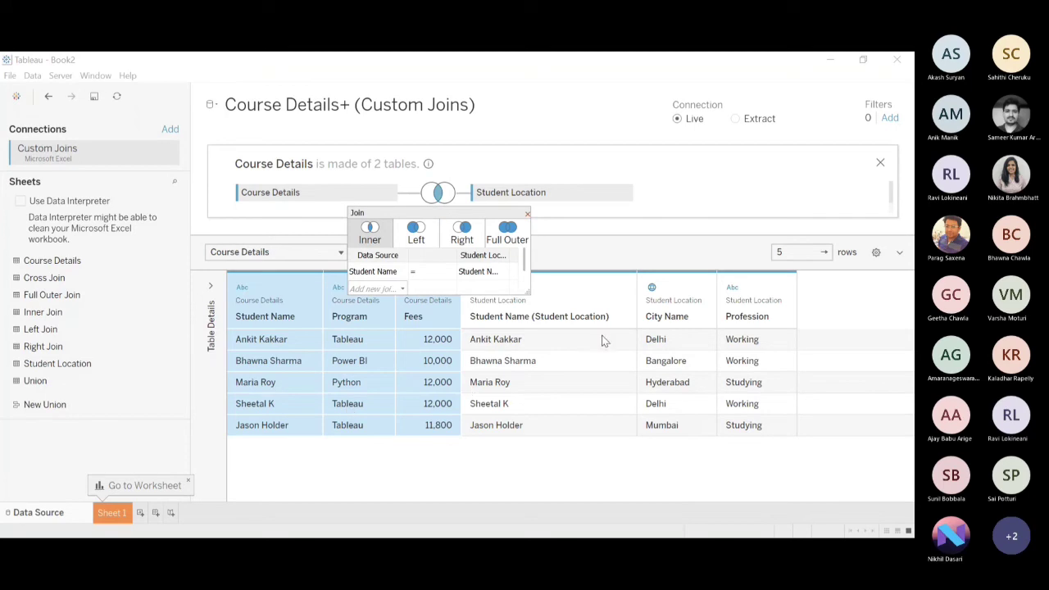
click(417, 236)
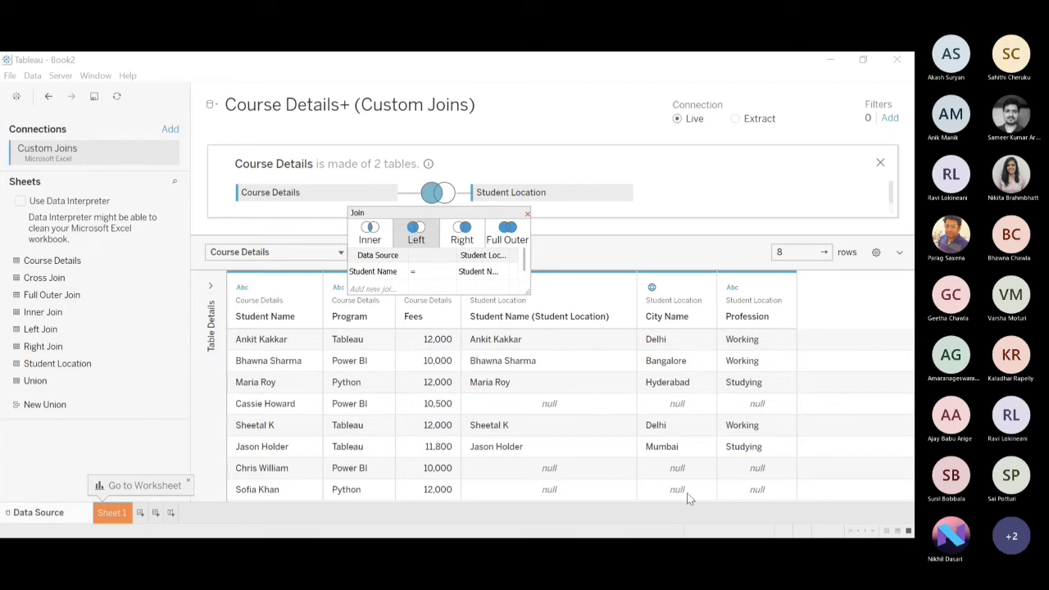
click(460, 233)
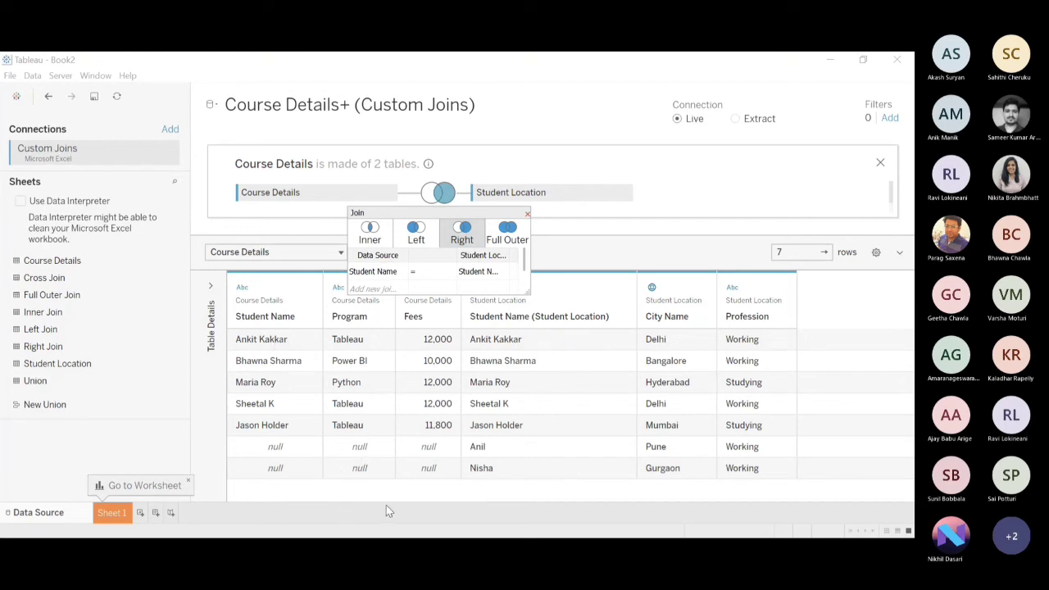
click(507, 233)
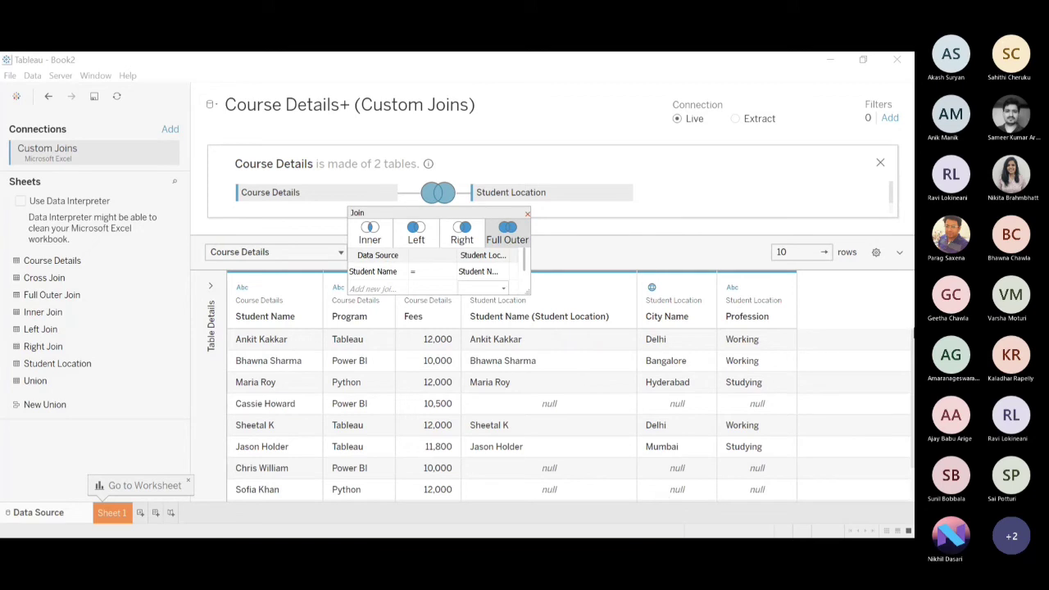
drag(624, 235, 624, 187)
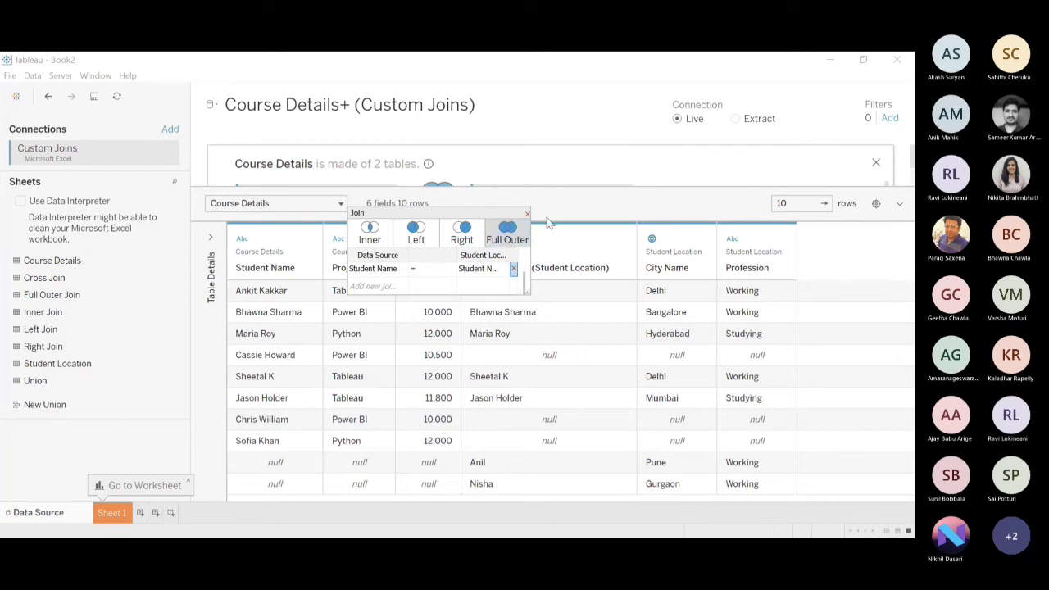
click(526, 211)
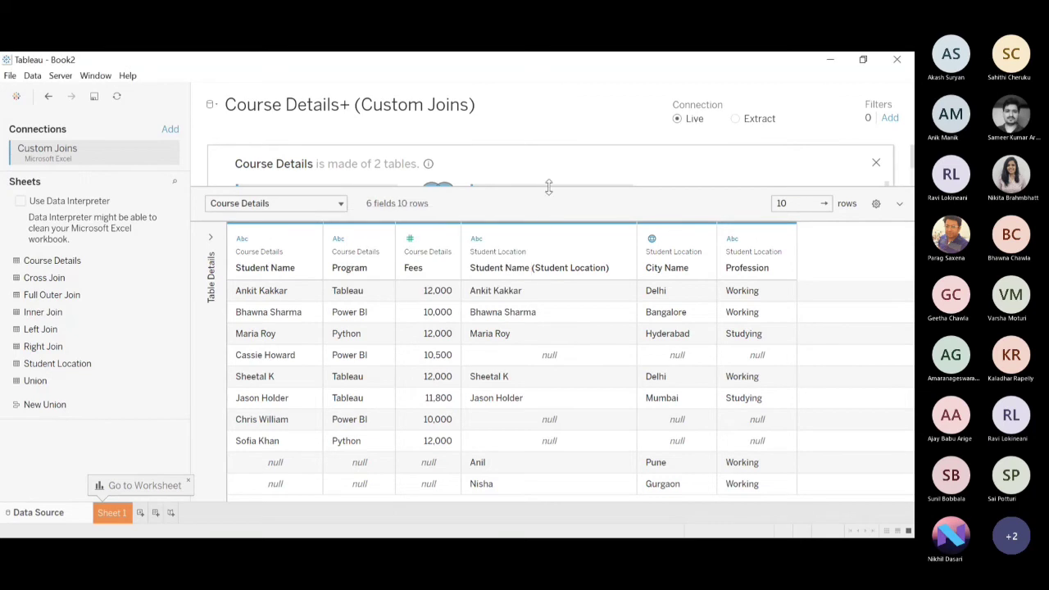
- Enlarge the join canvas and examine the join types and the Student Name clause between Course Details and Student Location
drag(548, 181, 562, 353)
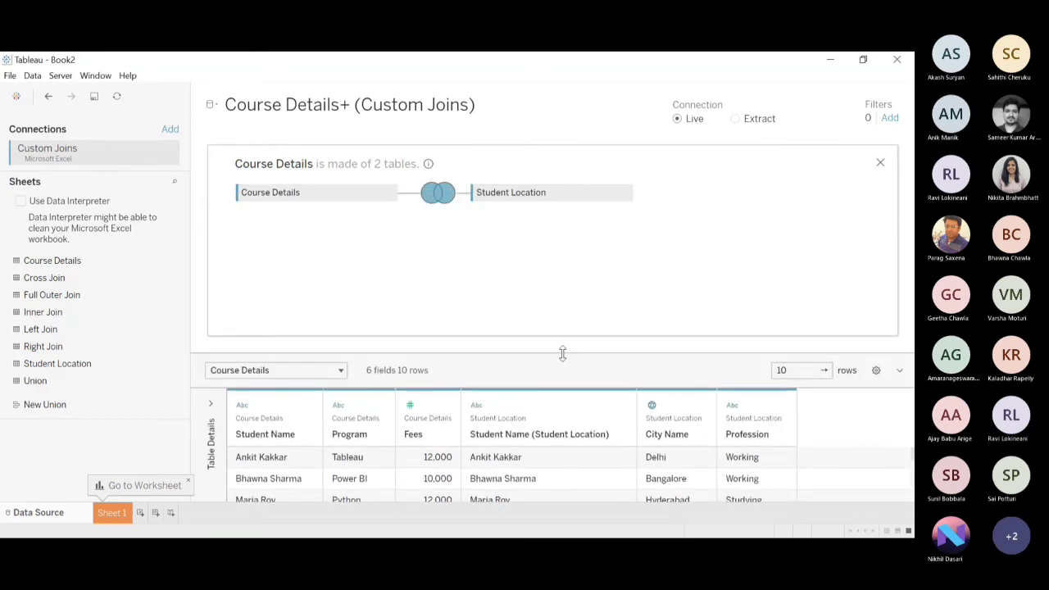
mouse_move(427, 164)
click(435, 196)
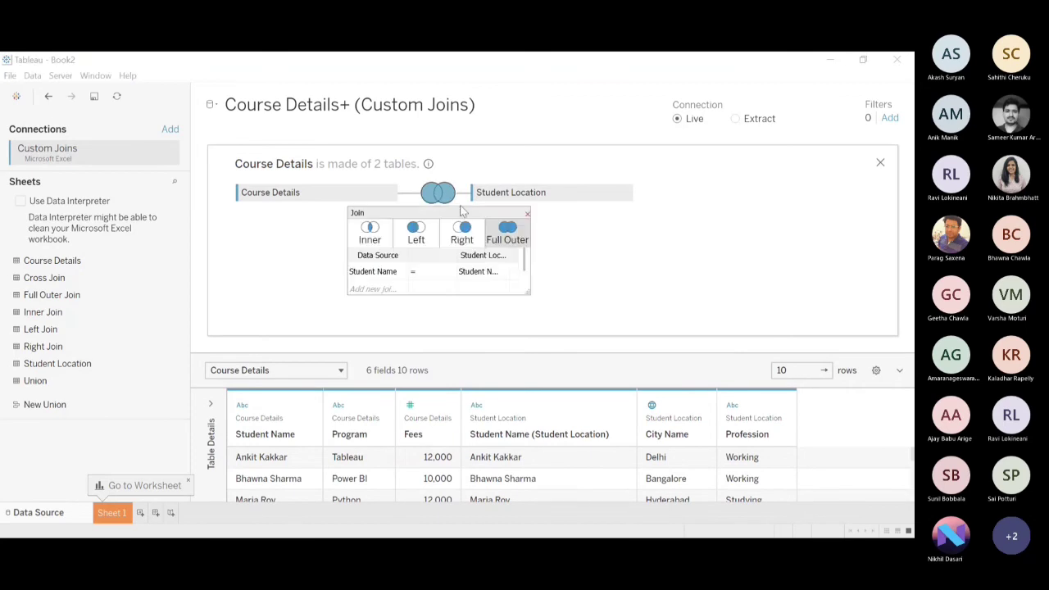
mouse_move(525, 263)
mouse_down()
mouse_move(530, 291)
mouse_move(528, 254)
mouse_up()
click(436, 191)
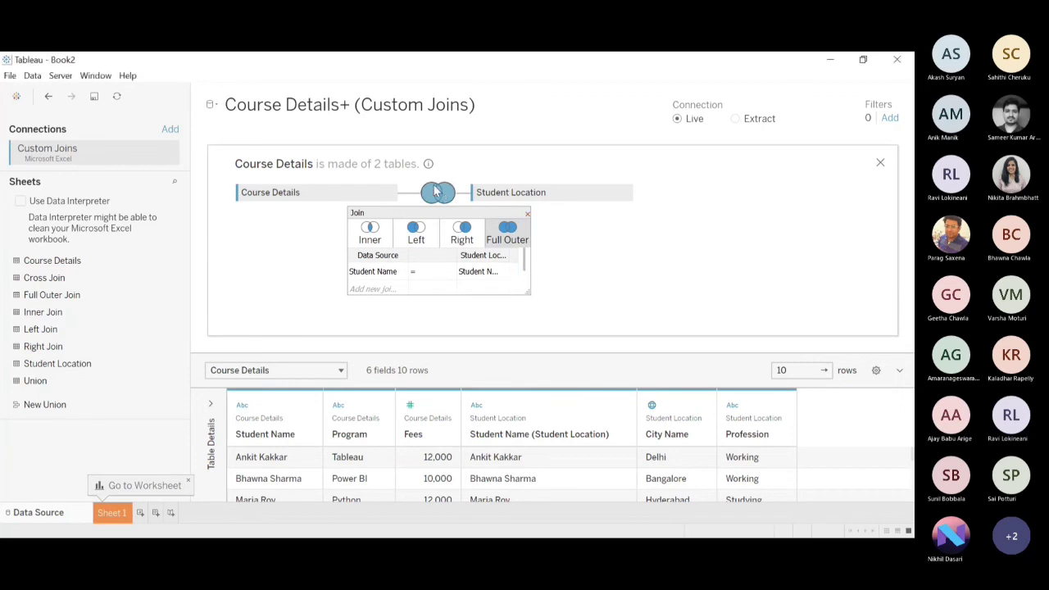
mouse_move(429, 164)
drag(525, 259, 511, 237)
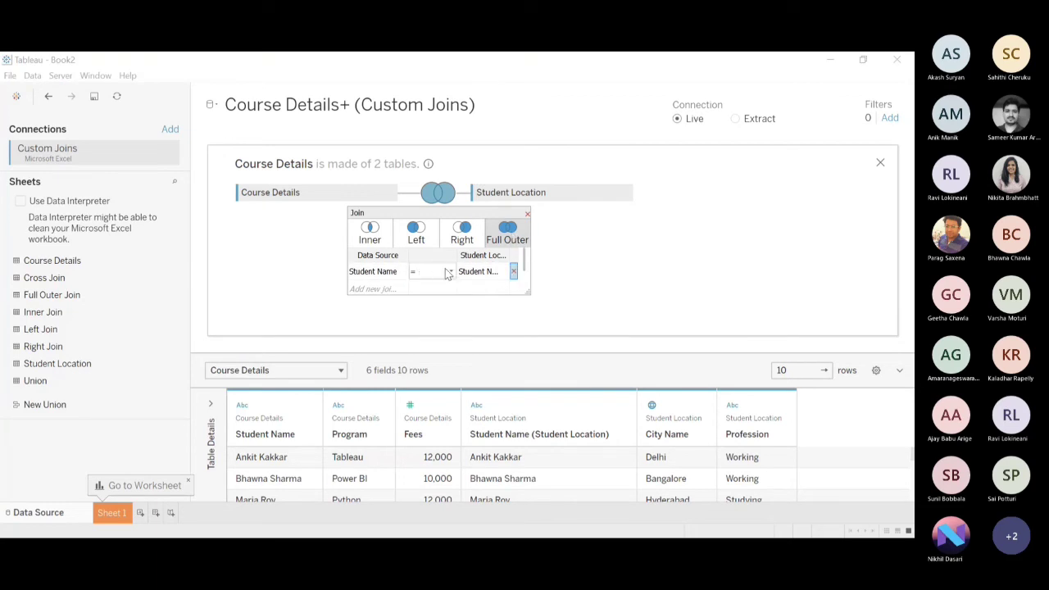
click(632, 265)
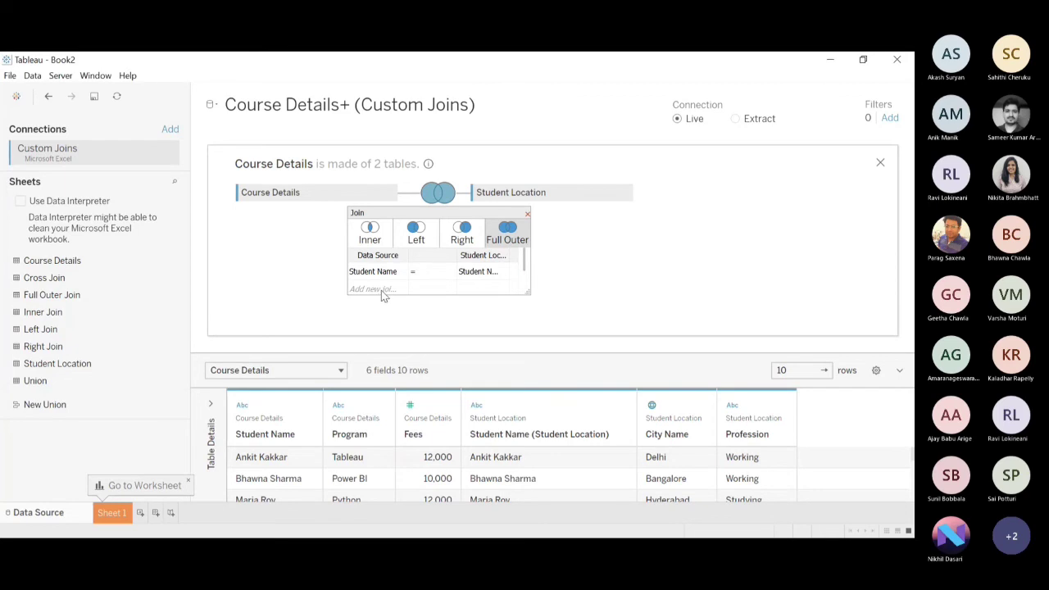
- Switch the join between Course Details and Student Location to Inner and try a second clause matching Program to Profession
click(368, 236)
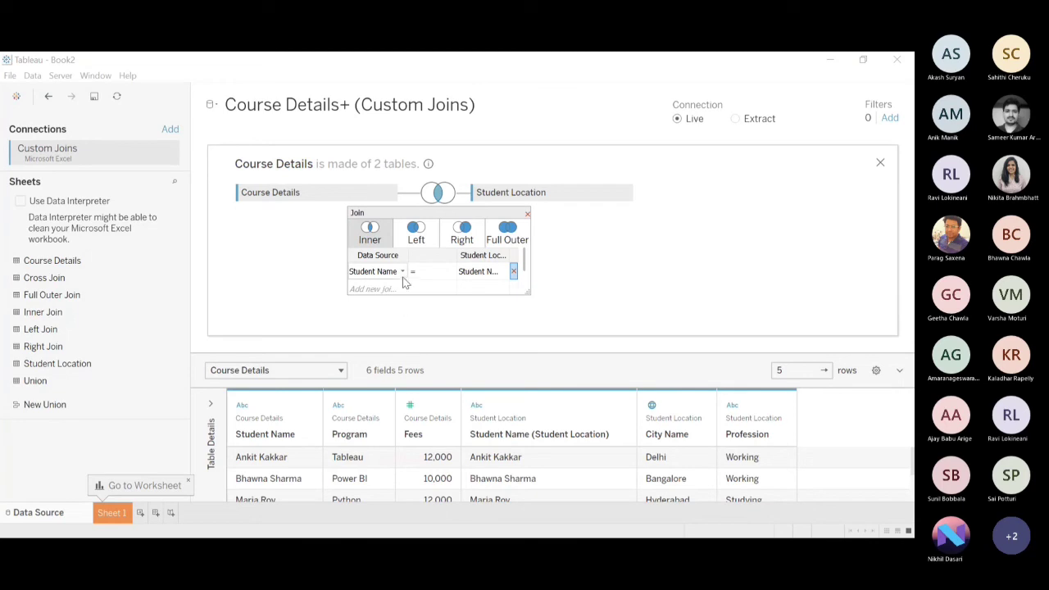
click(483, 320)
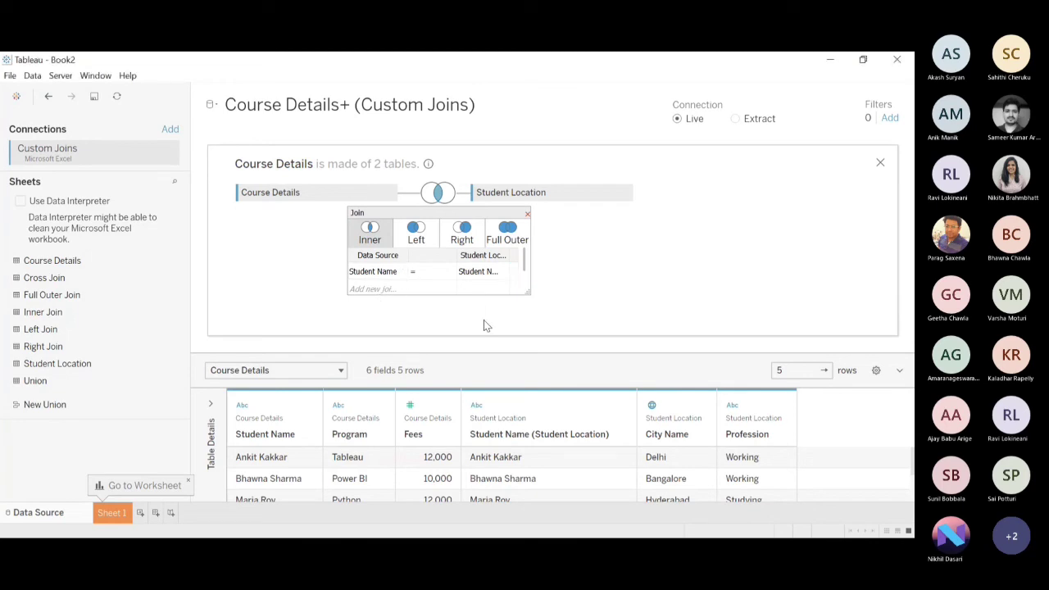
click(398, 291)
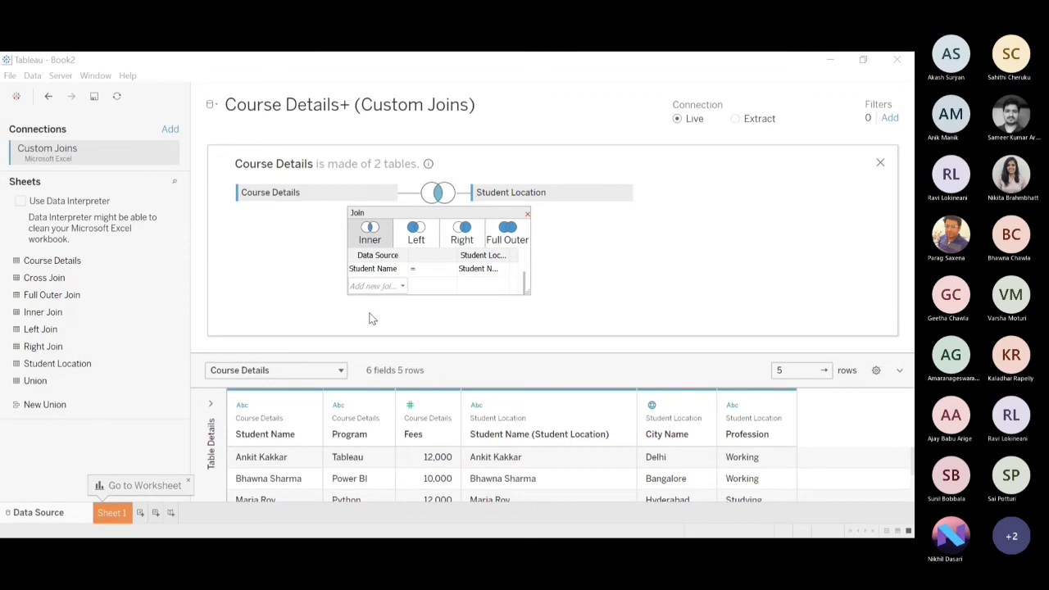
click(372, 318)
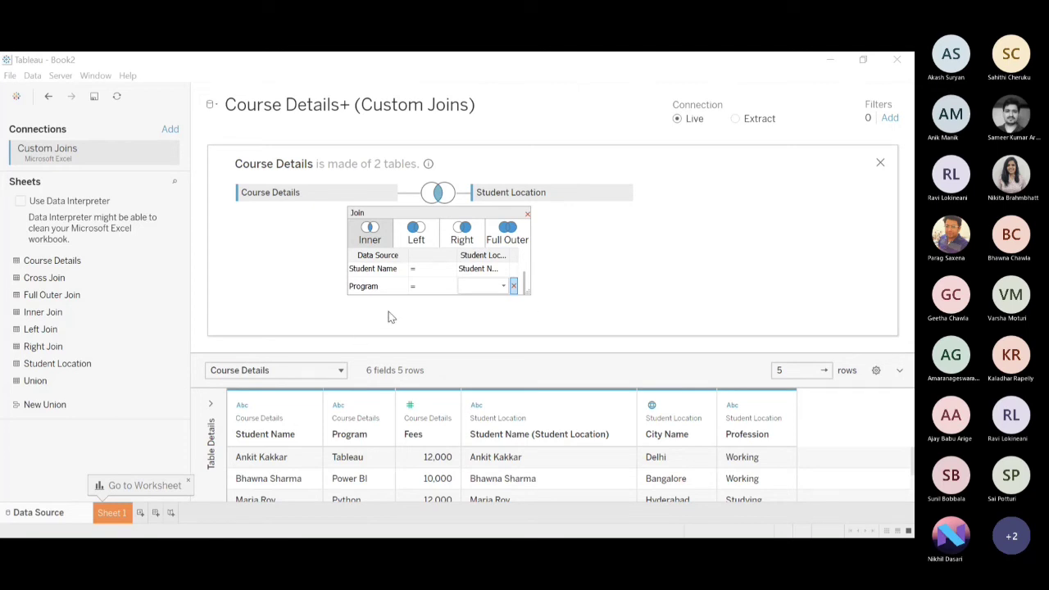
click(511, 285)
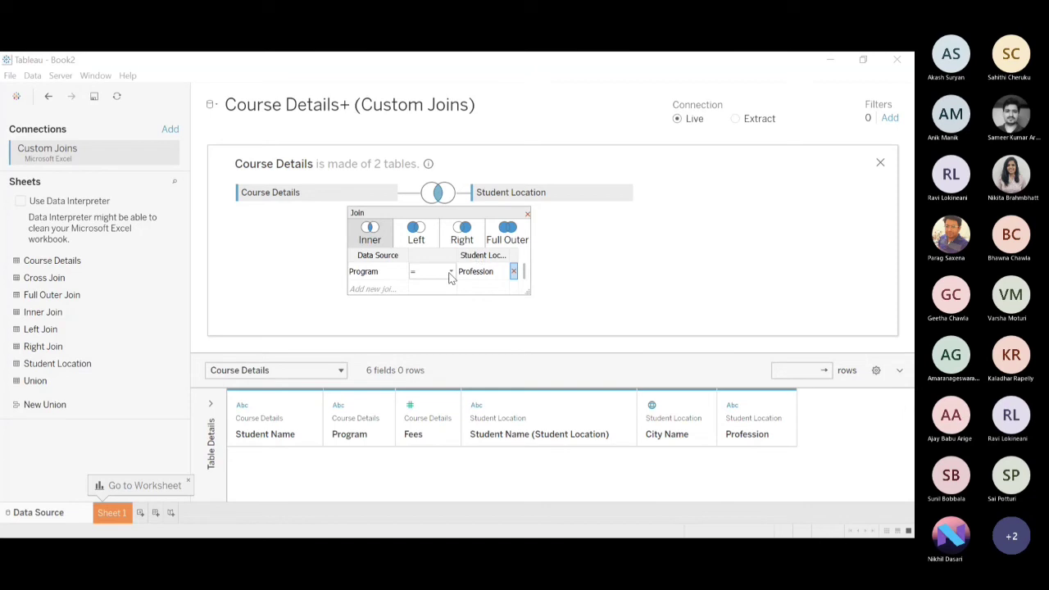
click(514, 271)
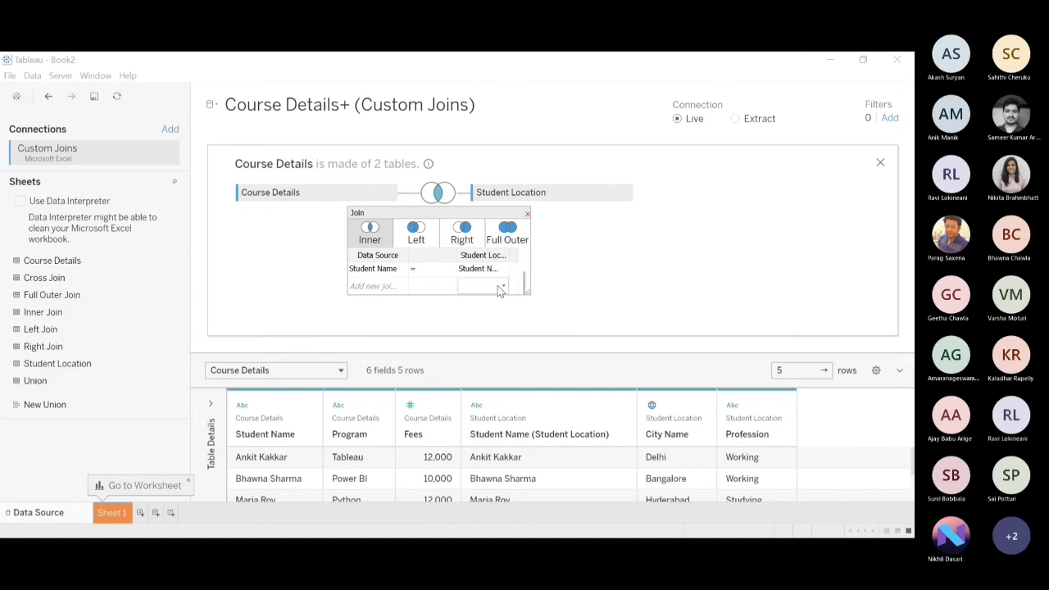
click(526, 214)
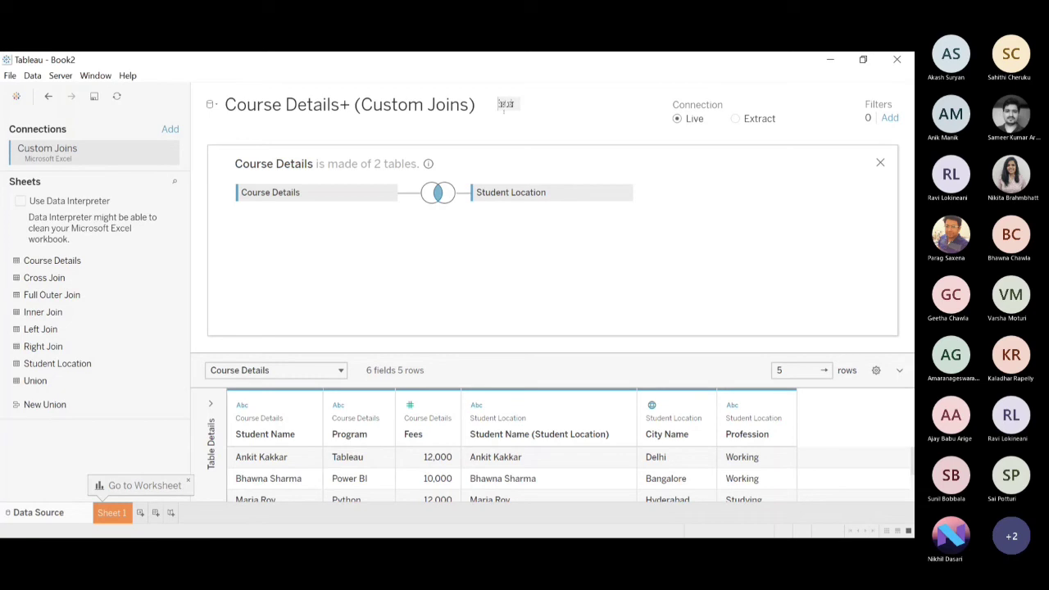
- Remove Student Location from the join canvas, close the canvas, and relate the Student Location sheet to Course Details instead
drag(511, 193, 504, 109)
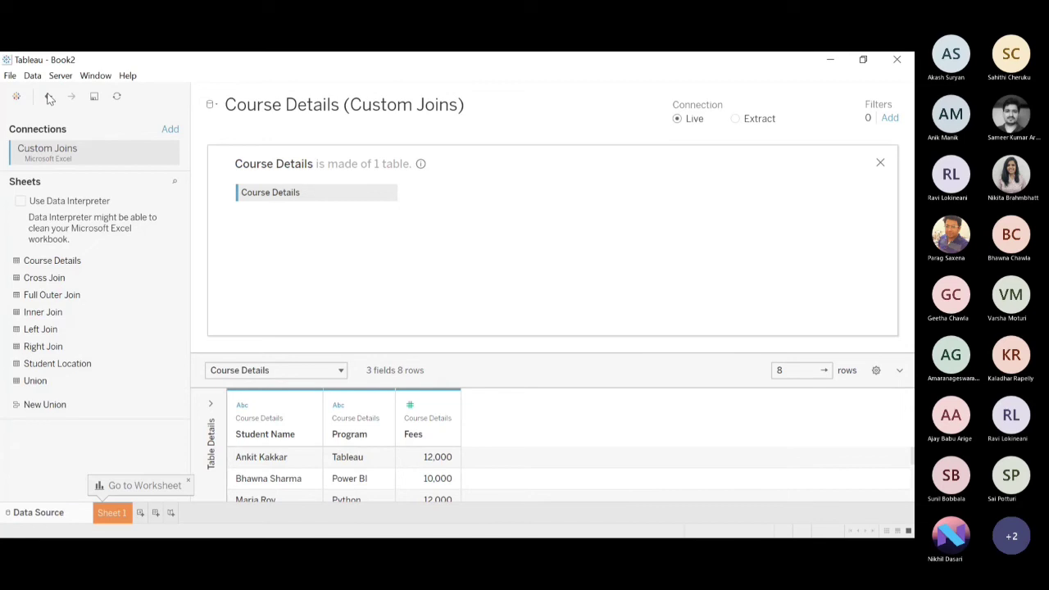
click(883, 165)
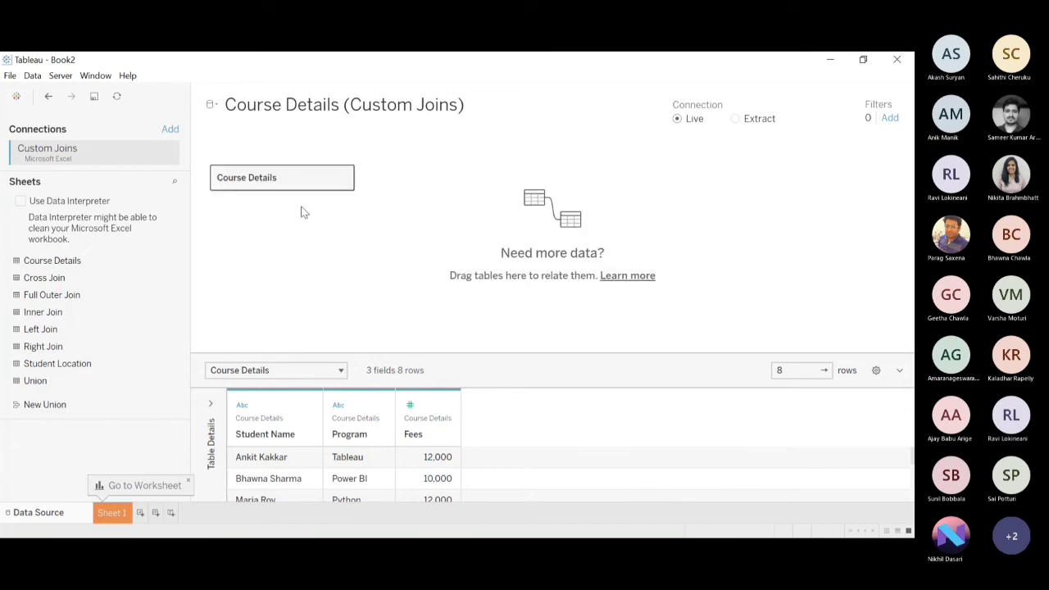
drag(51, 373, 557, 181)
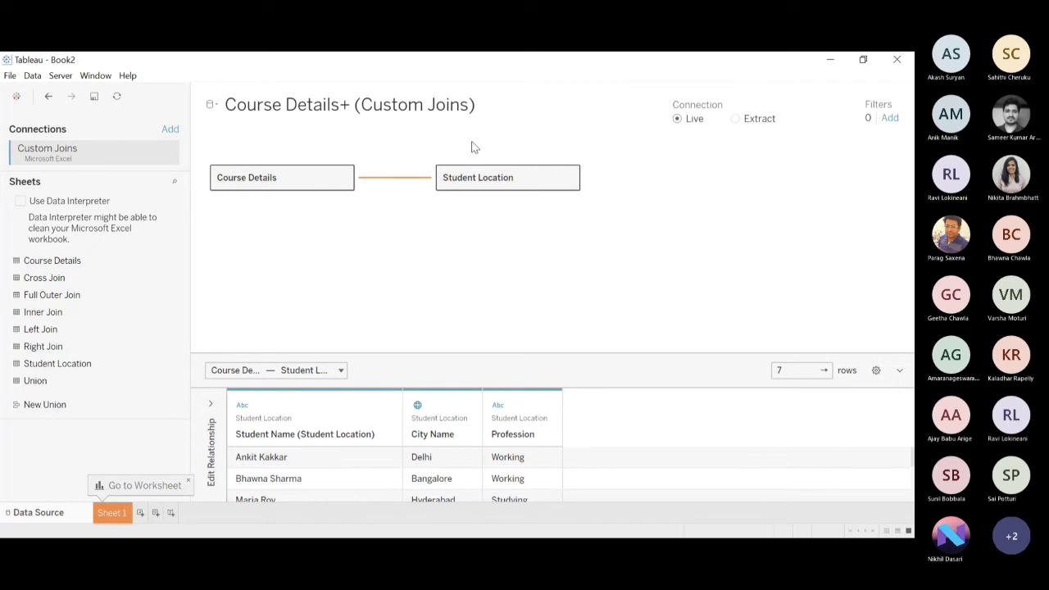
mouse_move(409, 184)
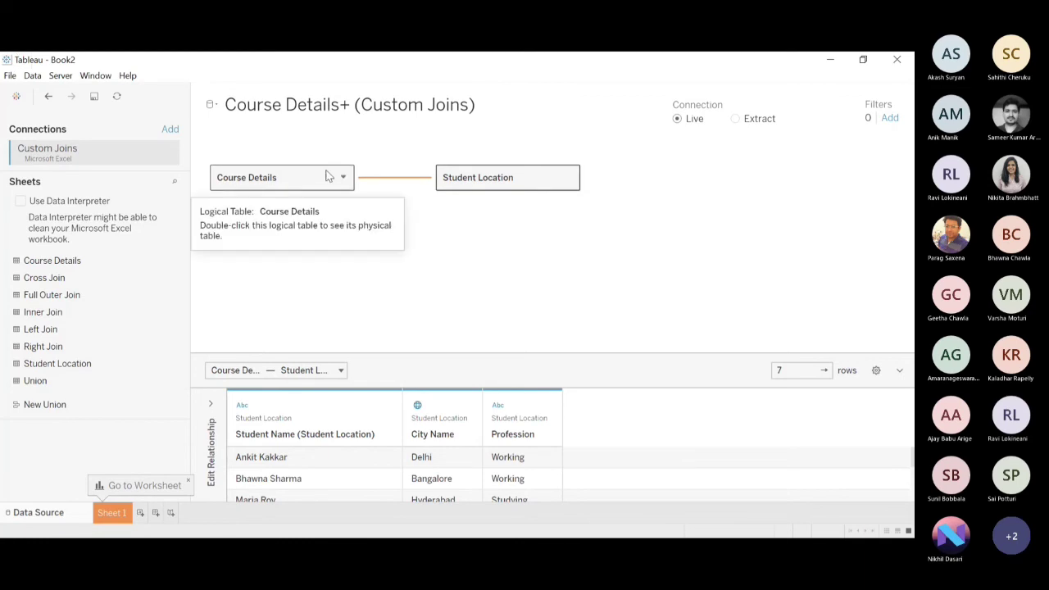
- Replace the Student Location relationship with an inner join on Student Name inside the Course Details join canvas
drag(516, 176, 85, 445)
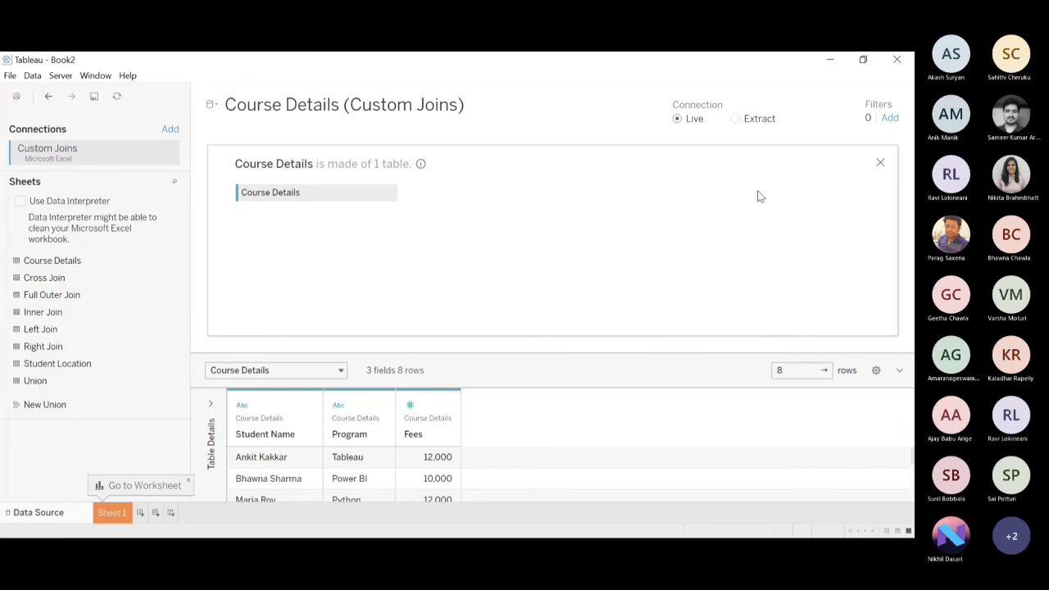
drag(37, 367, 457, 197)
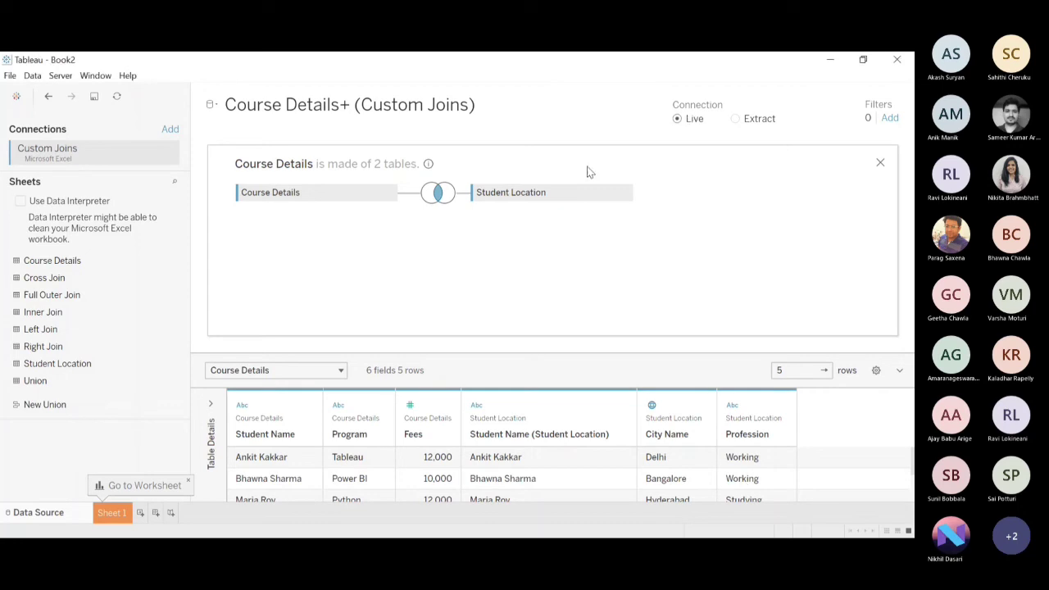
click(438, 194)
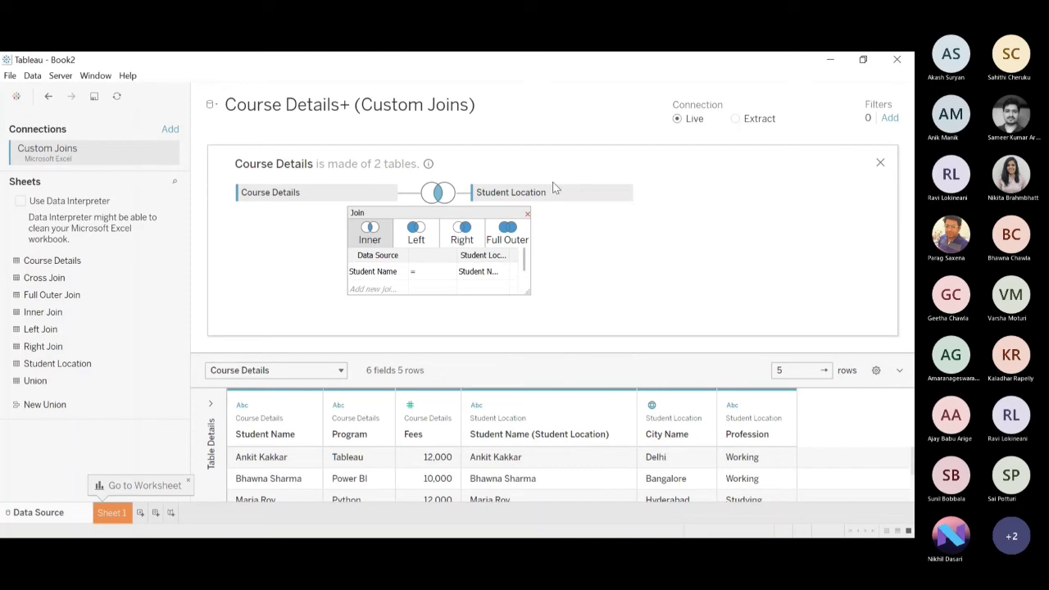
click(527, 215)
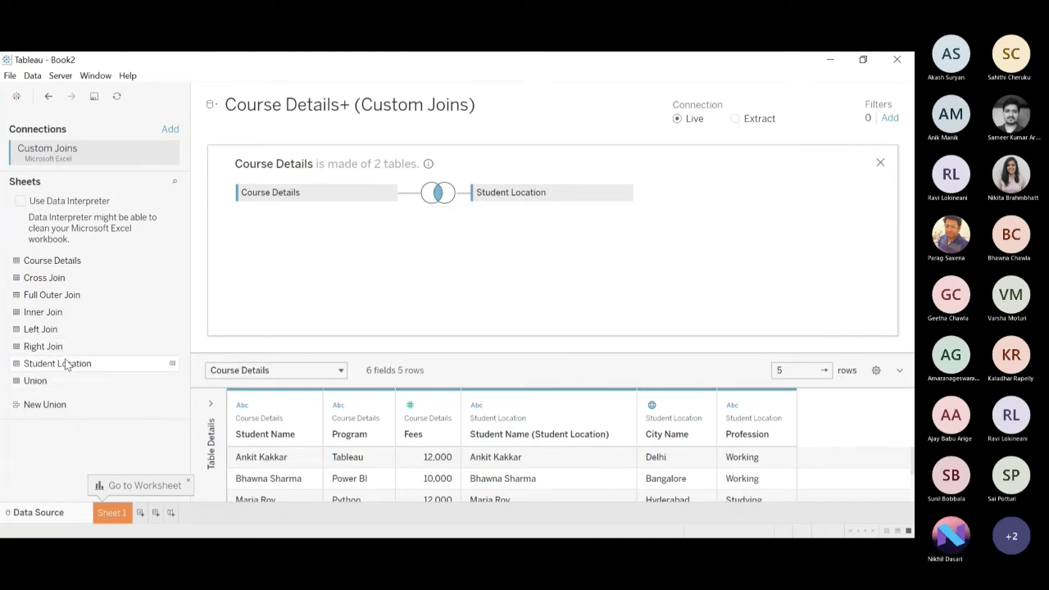
- Union a second copy of the Student Location sheet with the joined Student Location table
drag(65, 366, 481, 223)
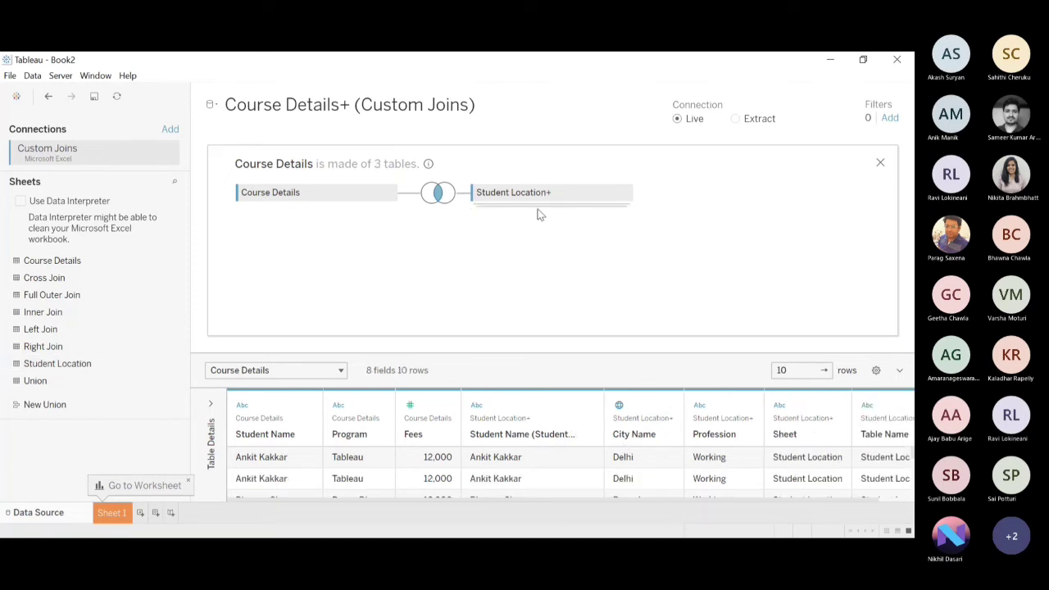
click(625, 194)
click(581, 236)
- Enlarge the data preview to examine the unioned rows with their Sheet and Table Name columns, and undo the union
key(ctrl+a)
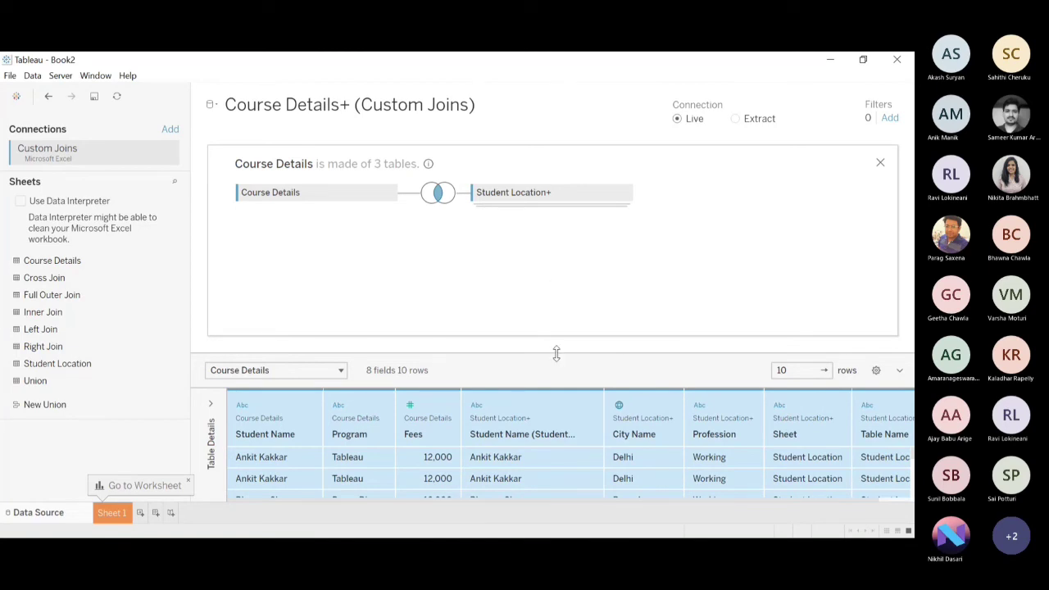
drag(549, 347, 515, 234)
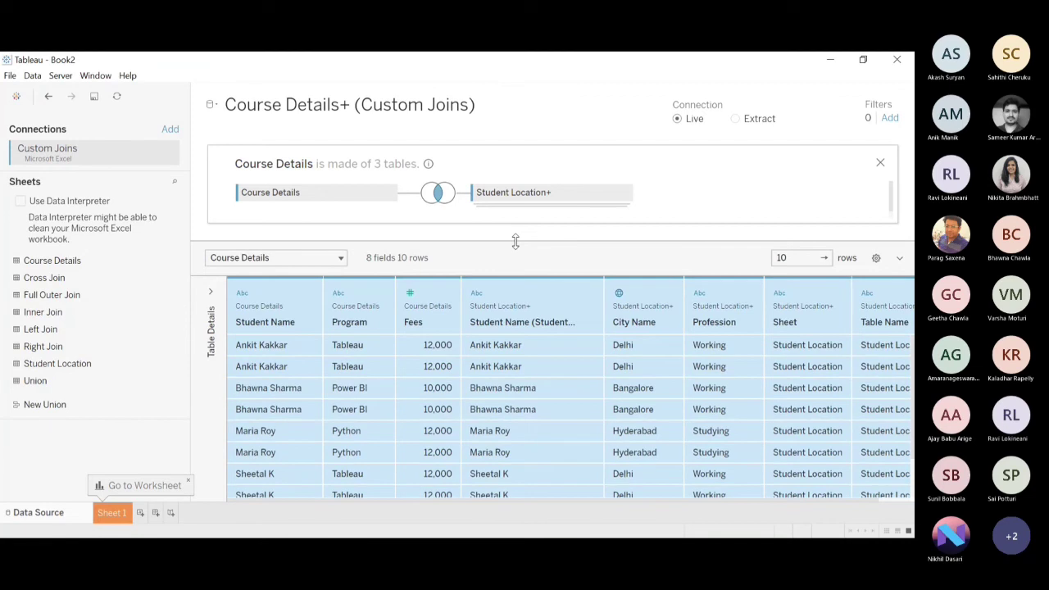
drag(453, 496, 529, 497)
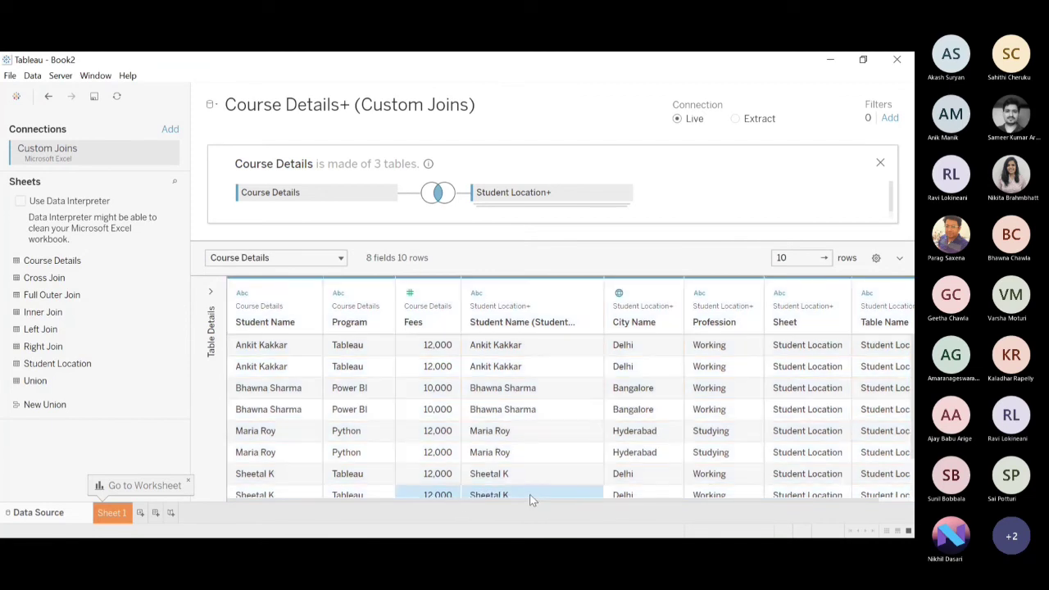
scroll(578, 488, right, 1)
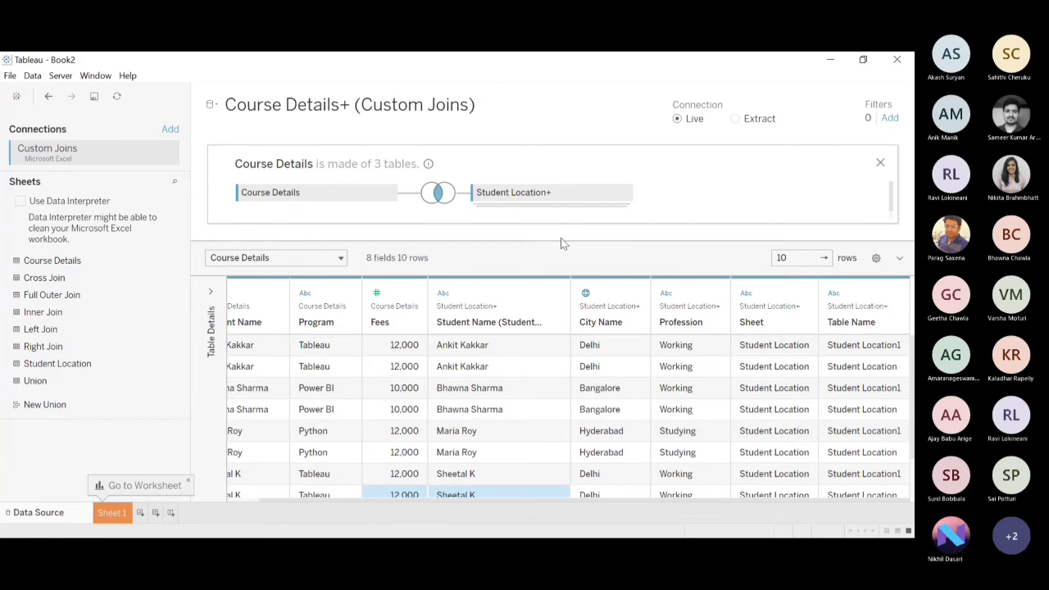
drag(561, 240, 561, 297)
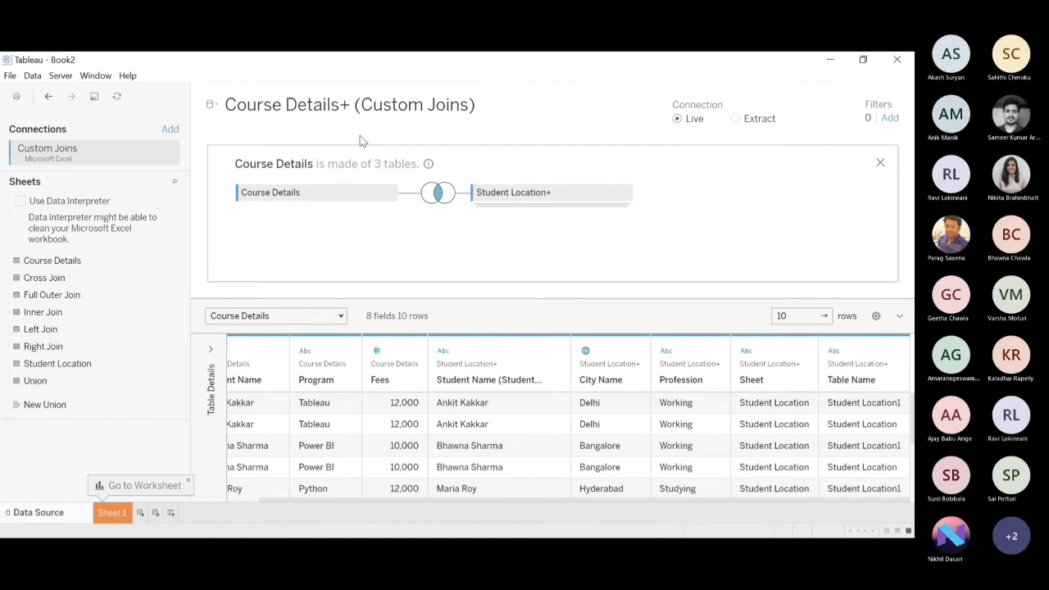
click(49, 96)
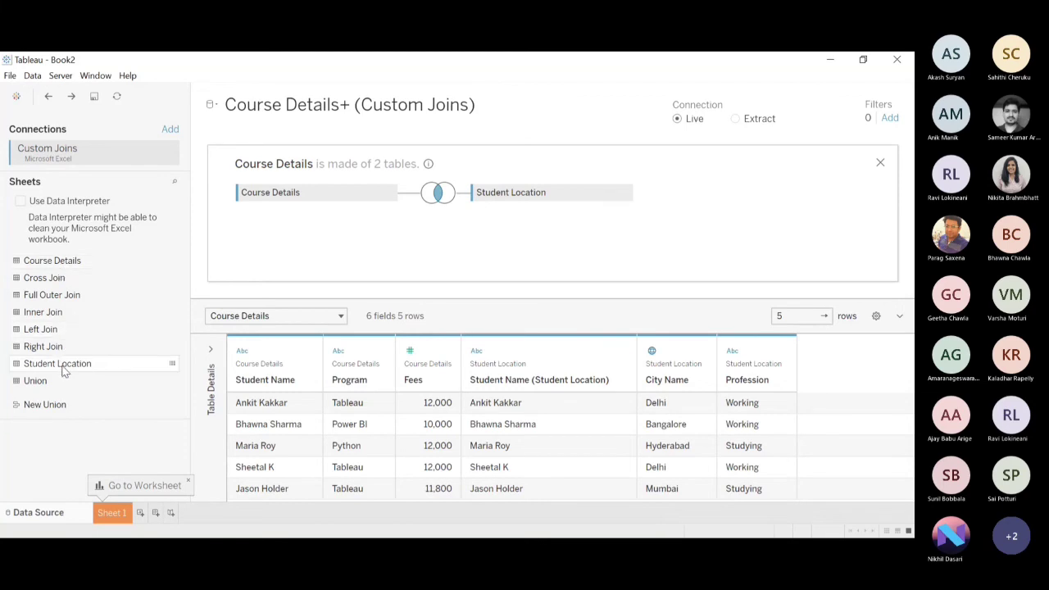
- Try to join the Left Join sheet to Course Details, and remove it from the join canvas
drag(63, 370, 285, 263)
drag(79, 336, 461, 229)
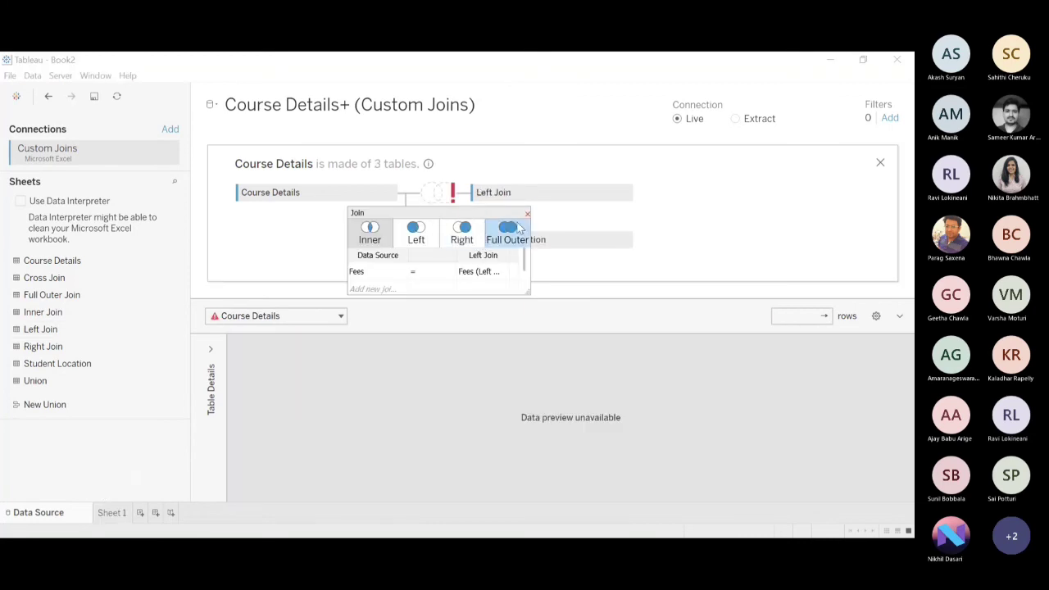
click(527, 213)
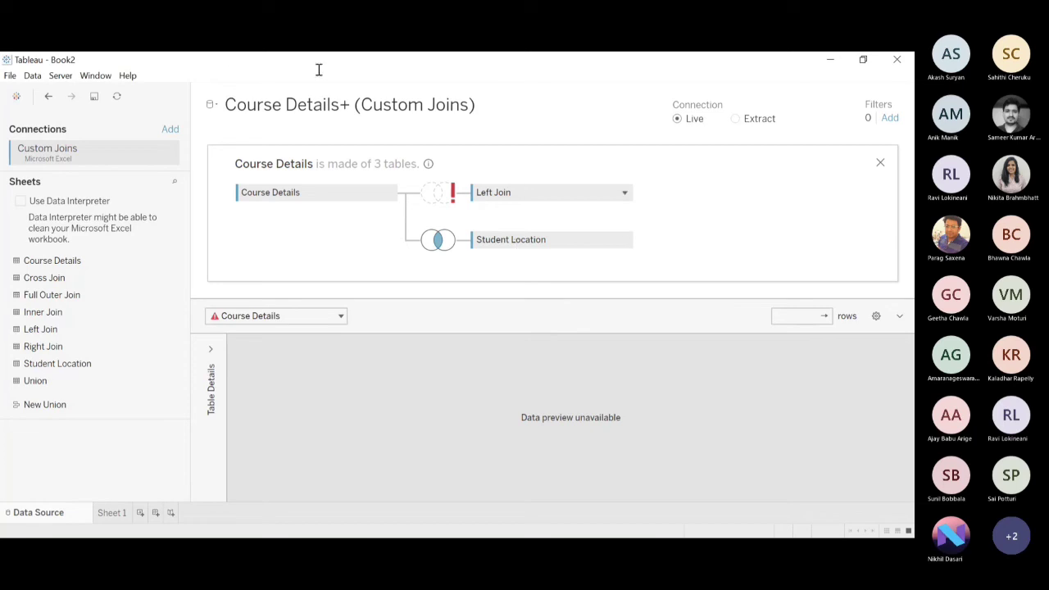
click(624, 193)
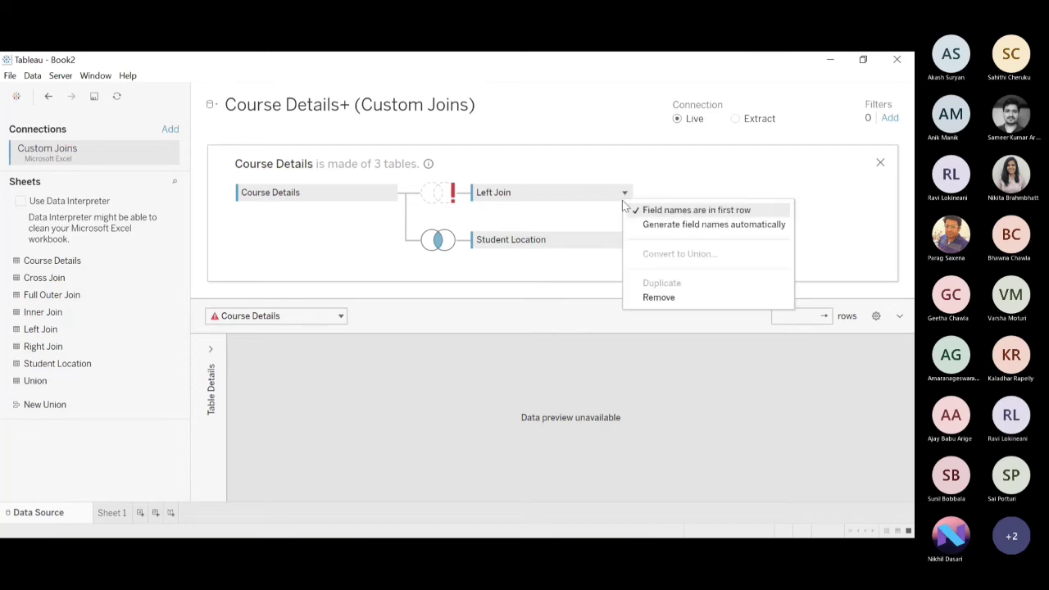
click(655, 296)
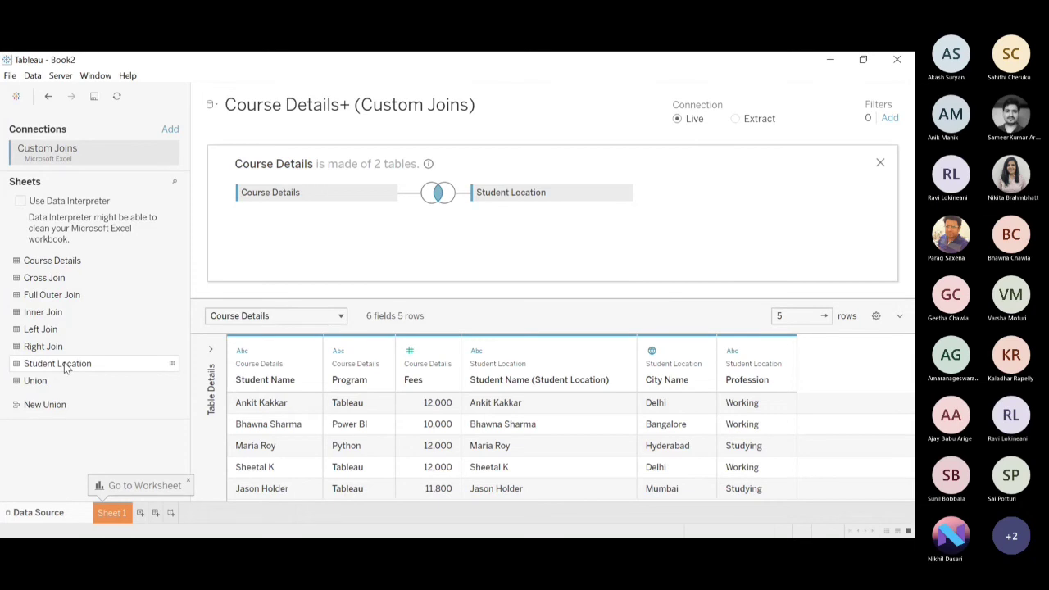
- Join a second copy of the Student Location sheet to Course Details with an inner join on Student Name
drag(65, 368, 490, 246)
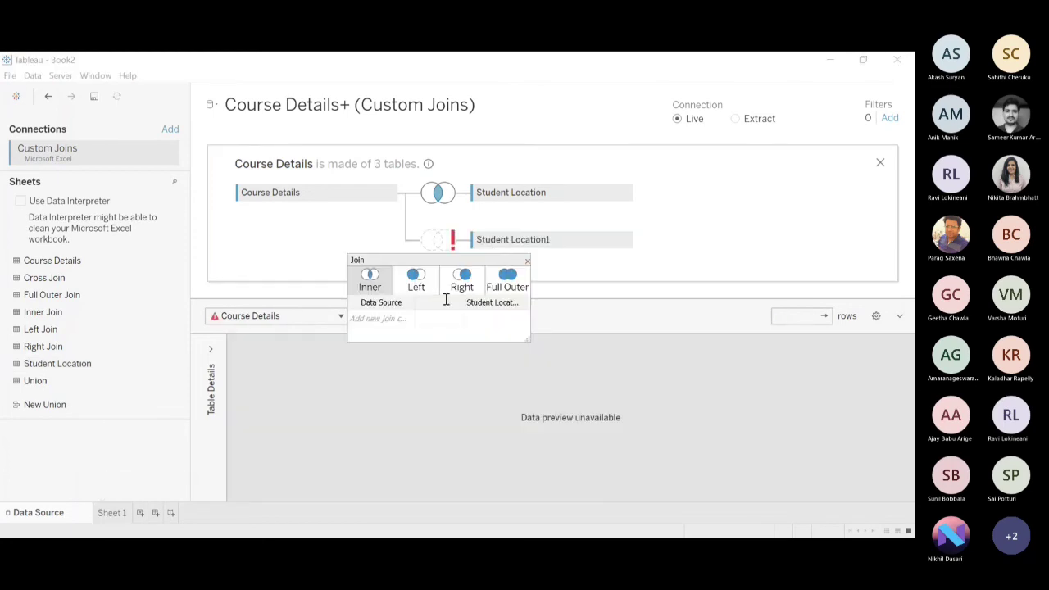
click(382, 366)
click(527, 261)
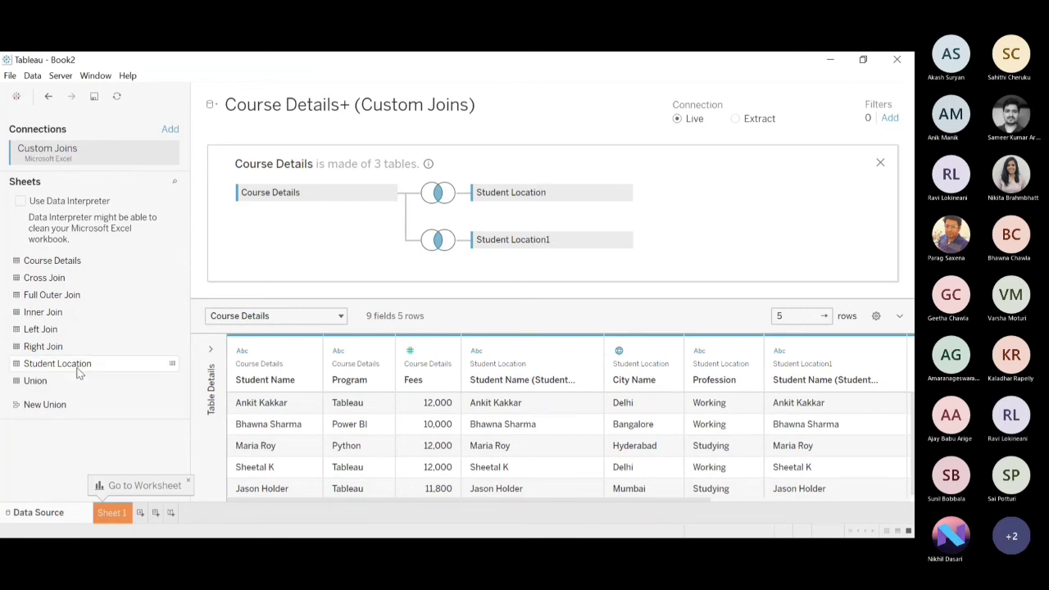
- Join a third copy of the Student Location sheet to Course Details with an inner join matching Student Name on both sides
drag(77, 364, 384, 275)
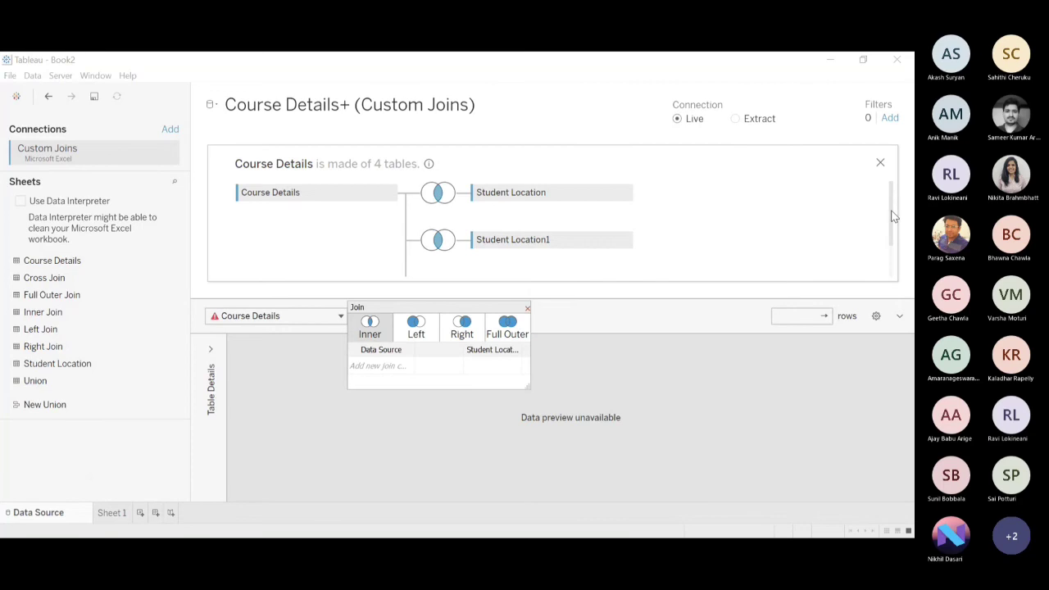
drag(891, 216, 889, 274)
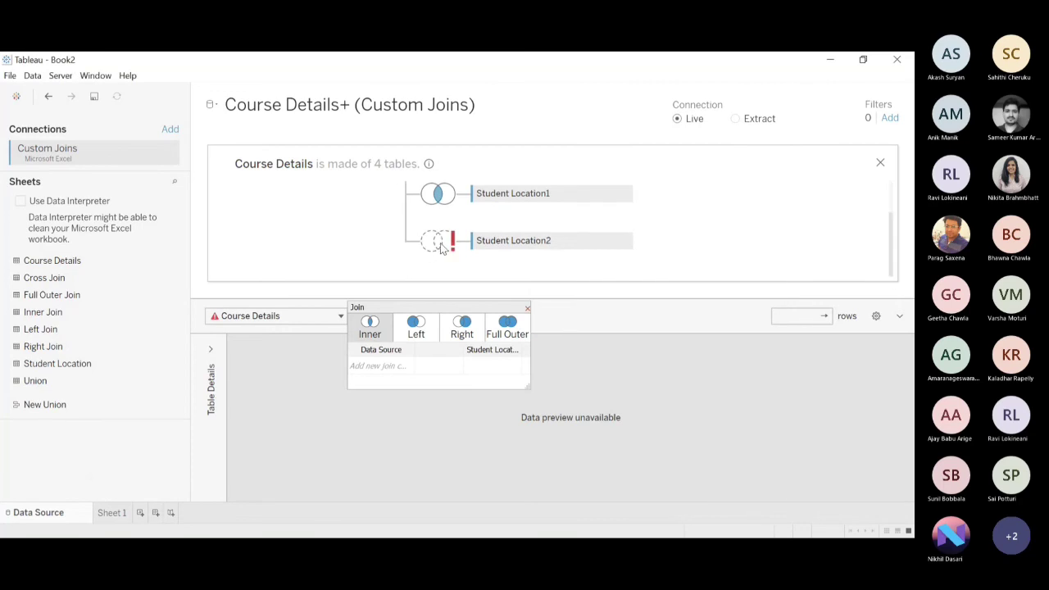
click(391, 371)
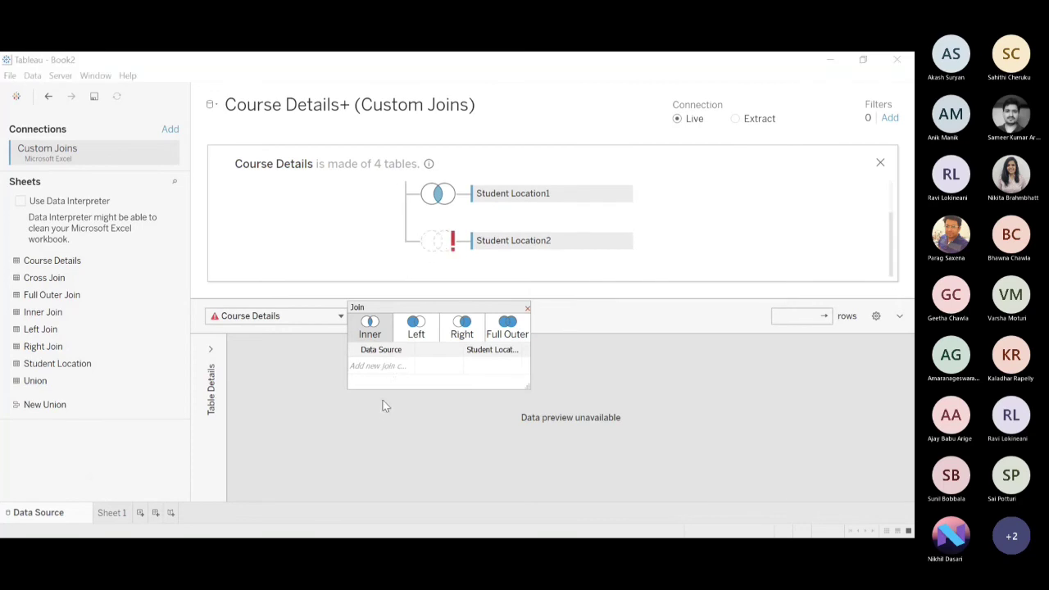
click(381, 411)
click(516, 366)
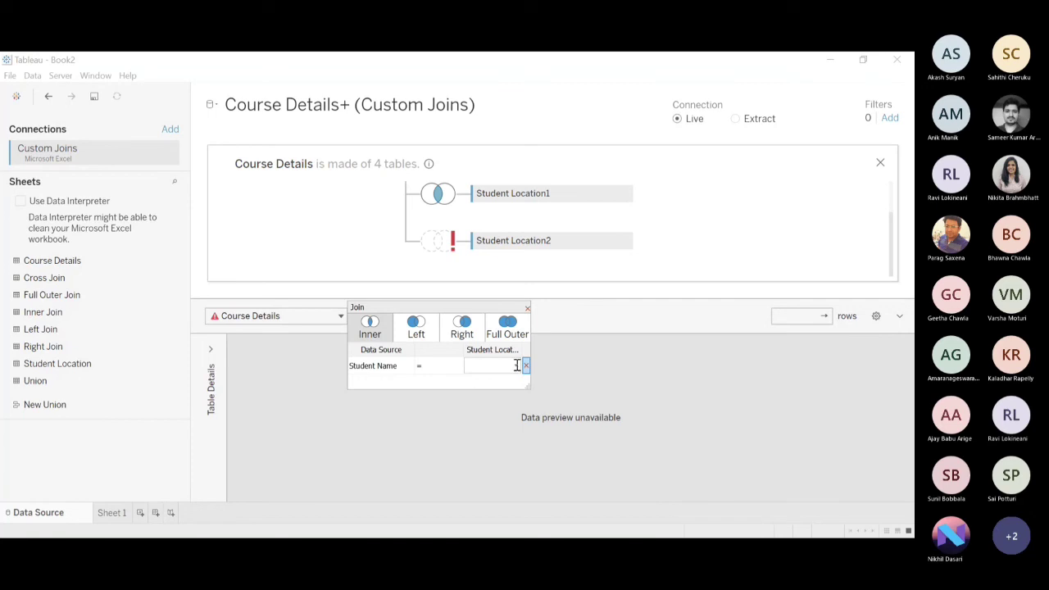
click(515, 400)
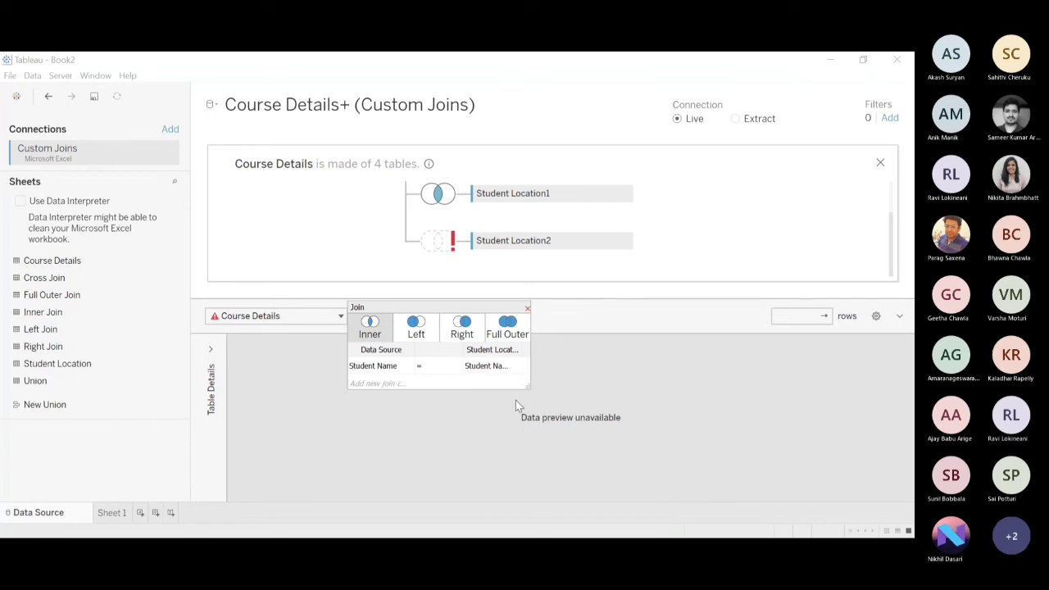
click(792, 211)
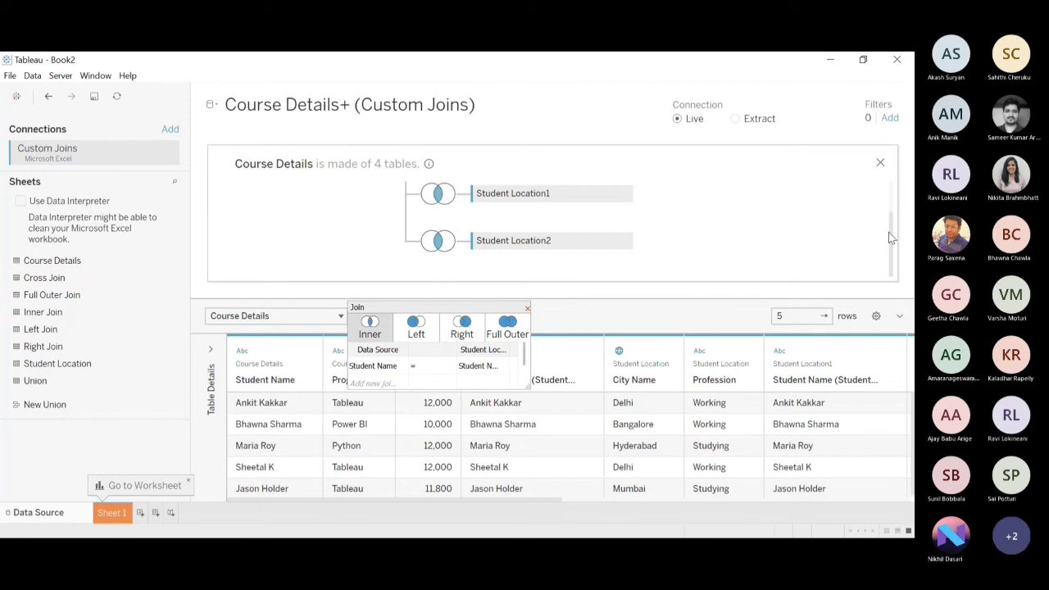
drag(888, 232, 892, 266)
drag(893, 248, 886, 174)
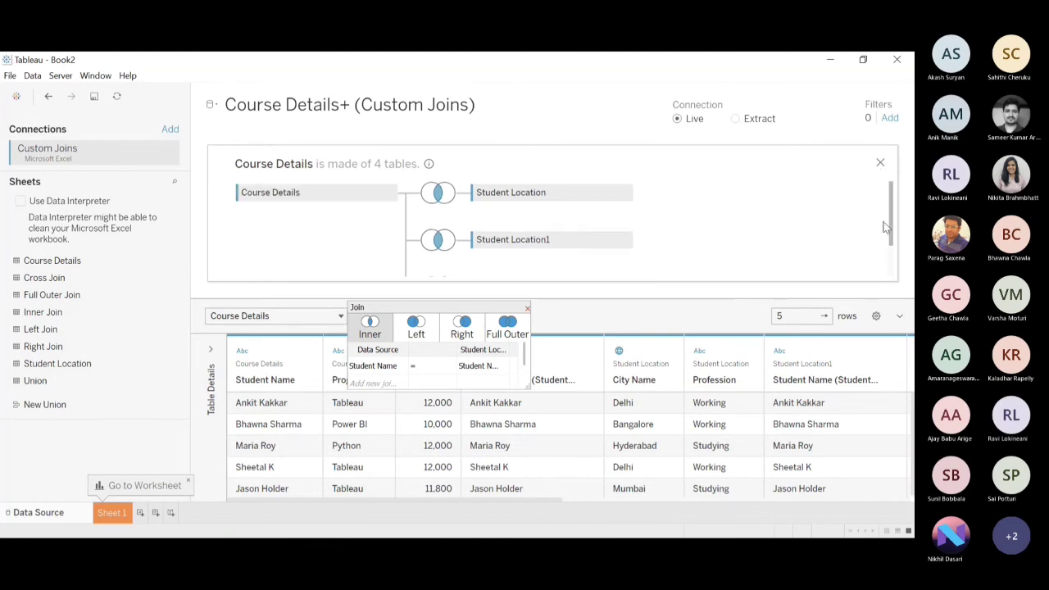
- Close the join settings and remove all three Student Location tables from the Course Details join canvas
drag(884, 225, 895, 273)
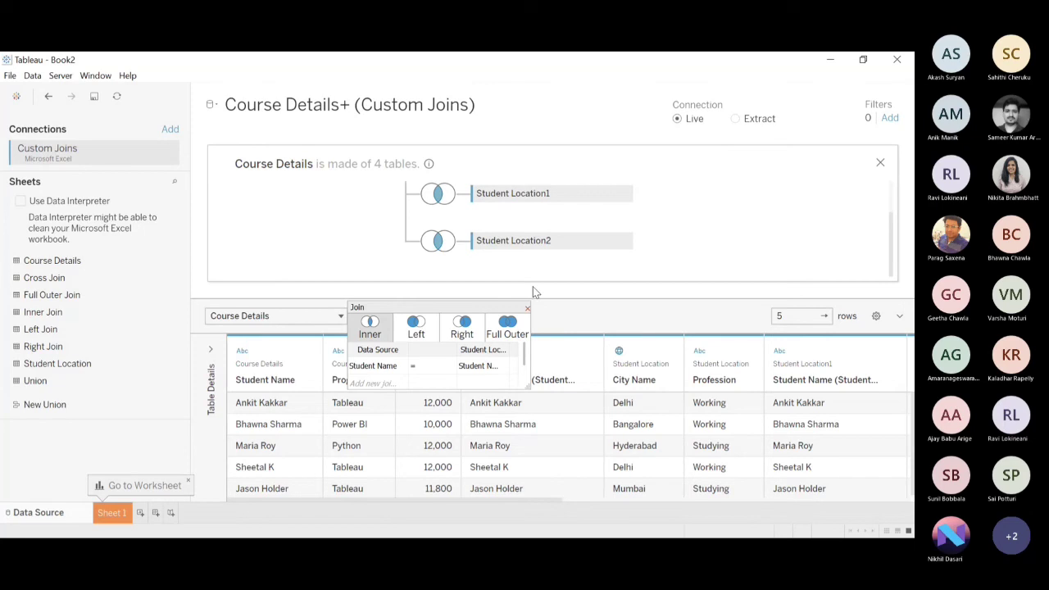
click(528, 307)
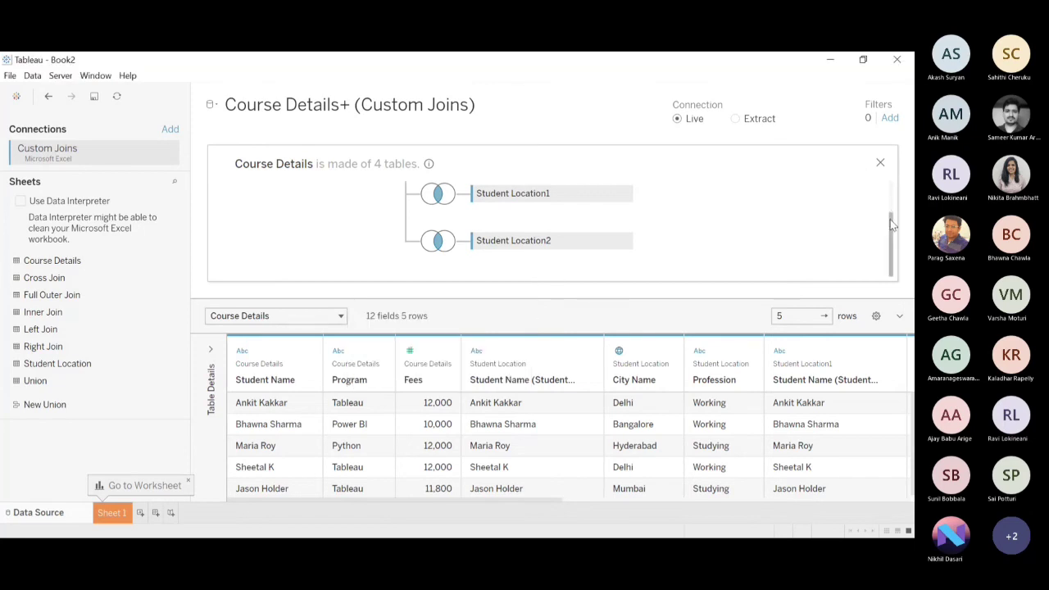
drag(891, 237, 890, 167)
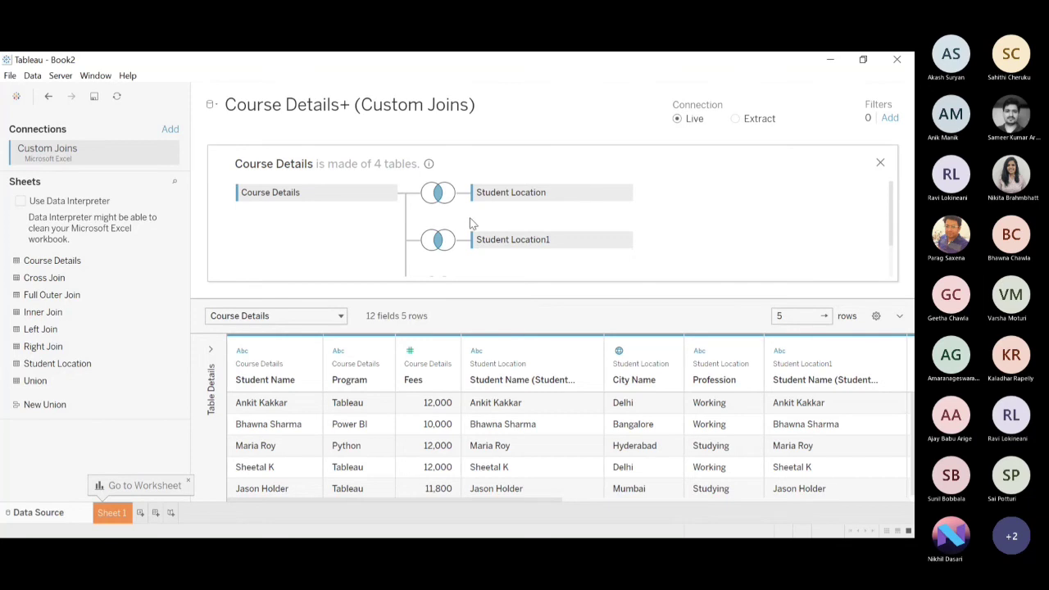
click(878, 161)
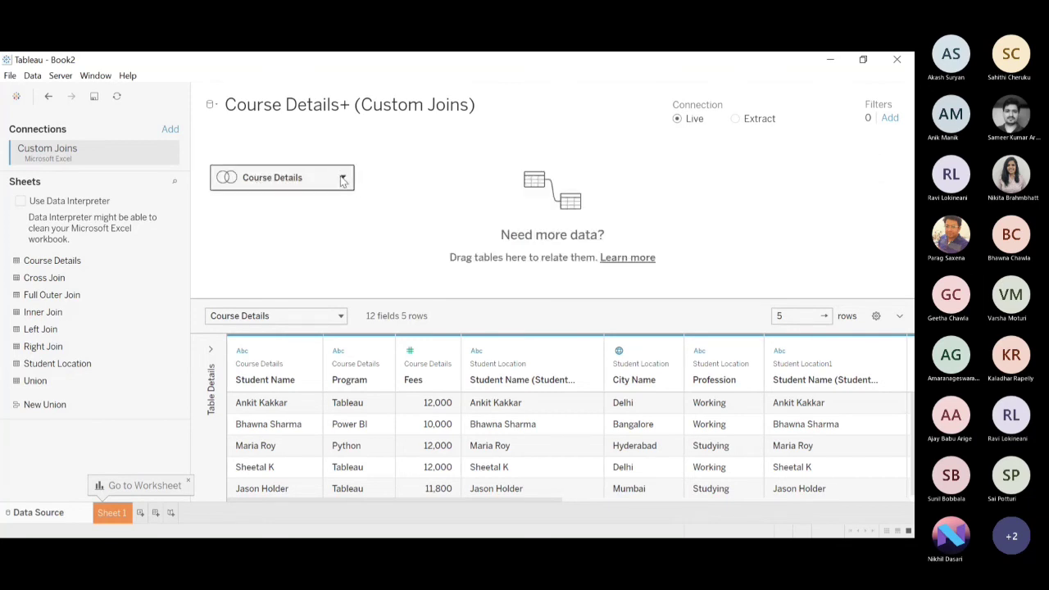
double_click(364, 182)
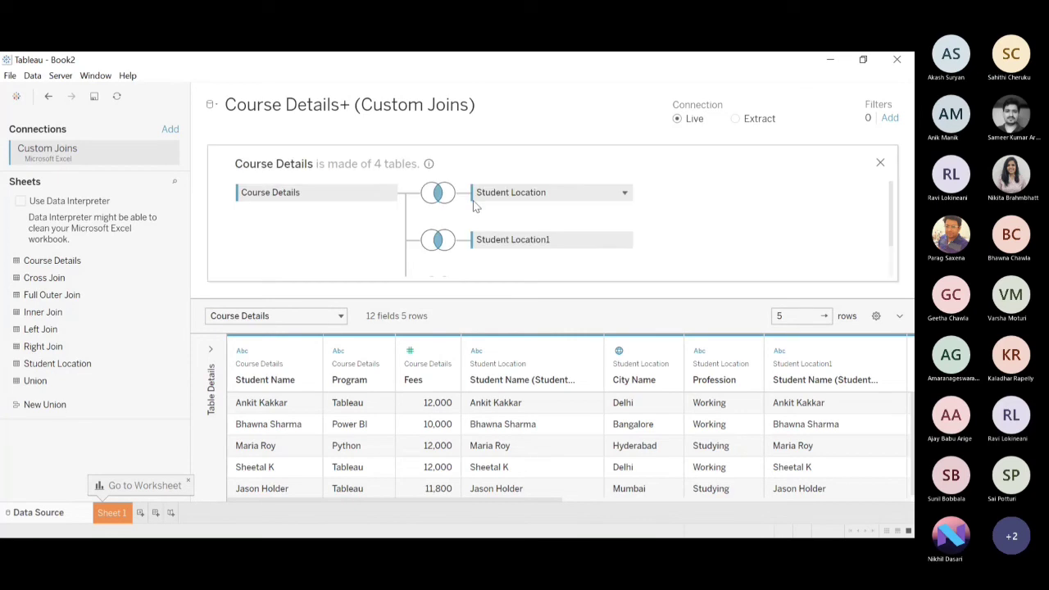
drag(554, 197, 538, 120)
drag(528, 193, 536, 109)
drag(509, 188, 520, 134)
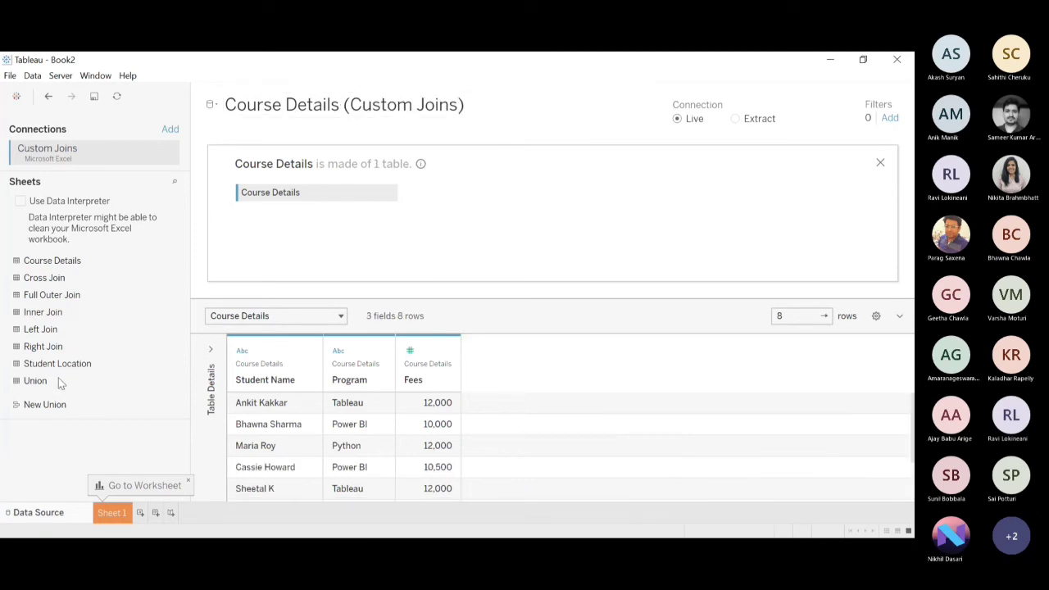
- Union the Student Location sheet with Course Details and resize the data preview to examine the combined rows
drag(55, 363, 246, 206)
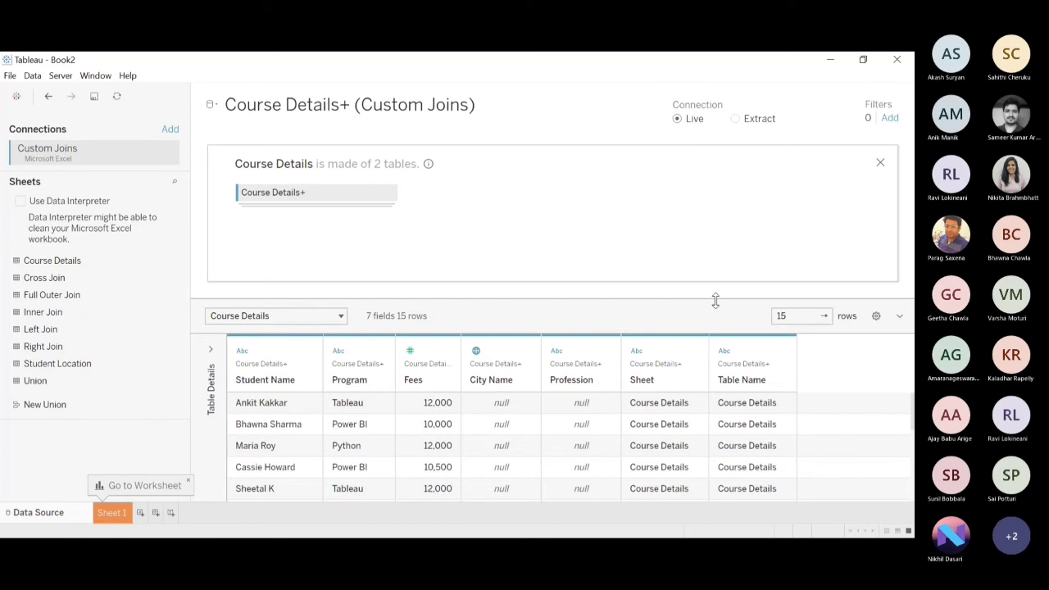
drag(716, 300, 713, 211)
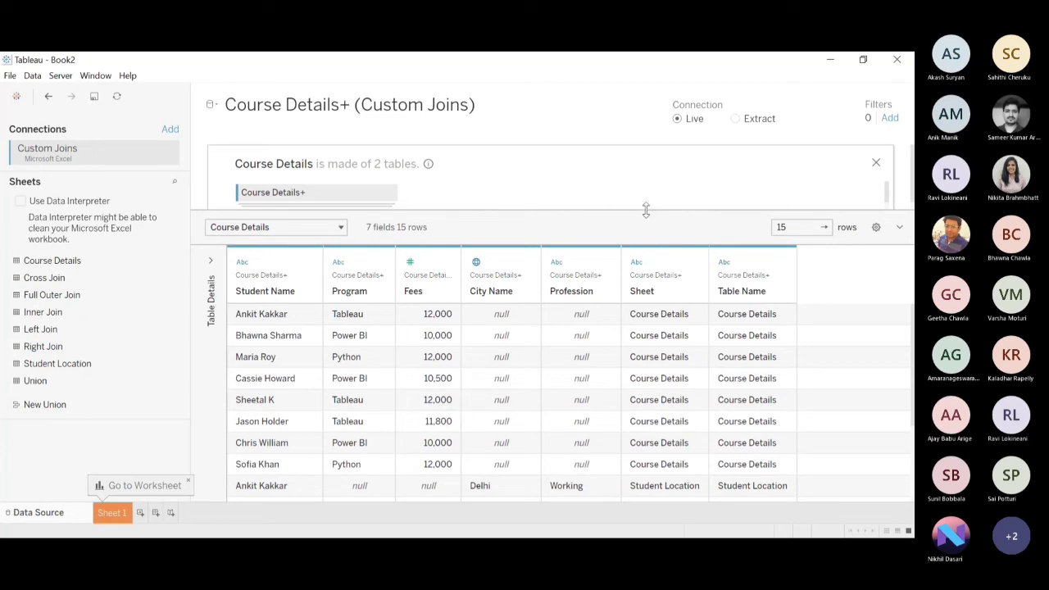
drag(649, 211, 653, 267)
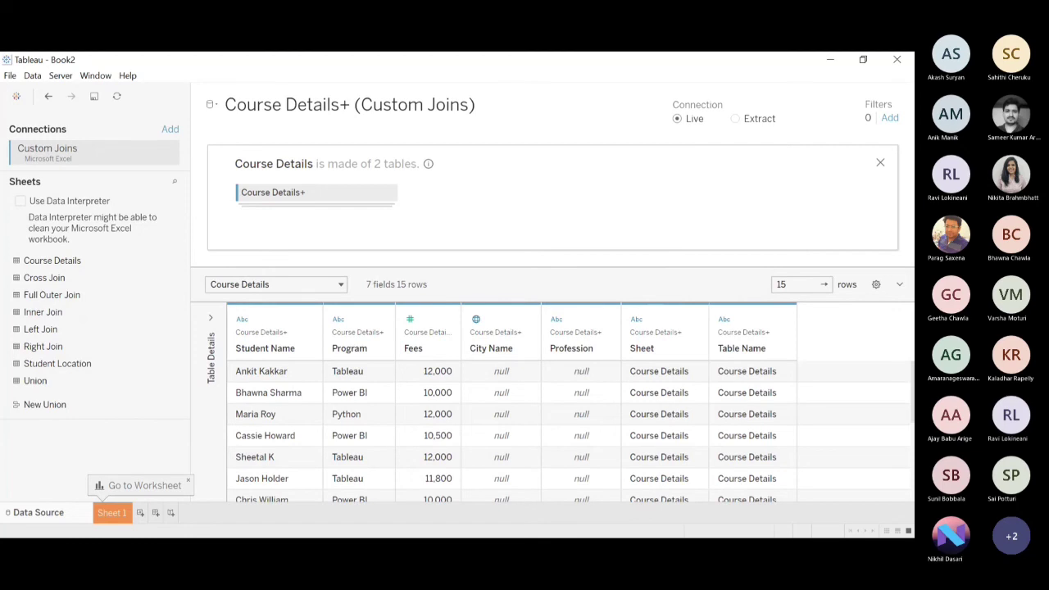
key(alt+Tab)
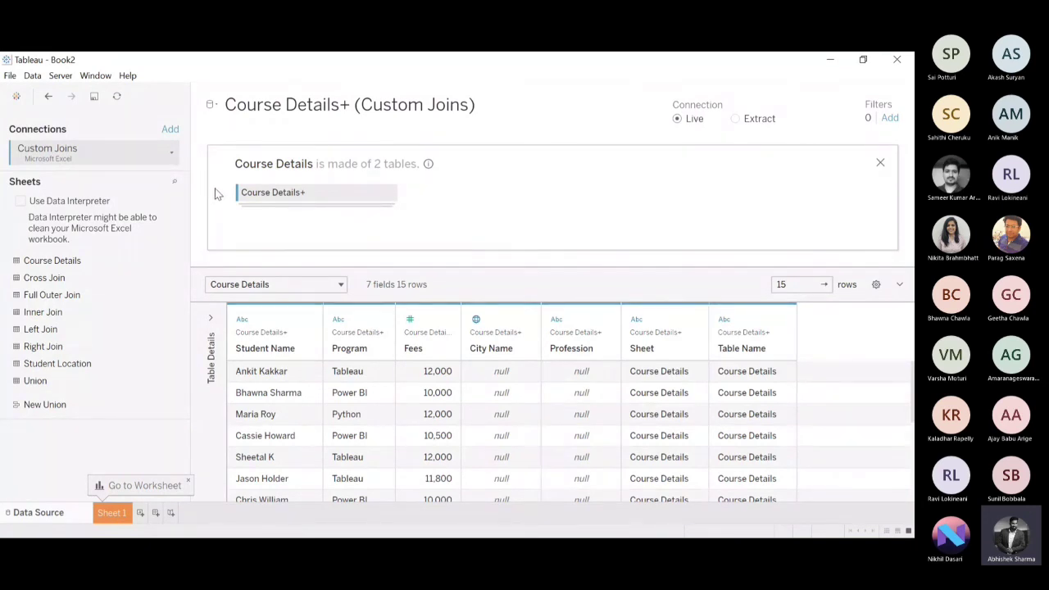
drag(168, 345, 131, 199)
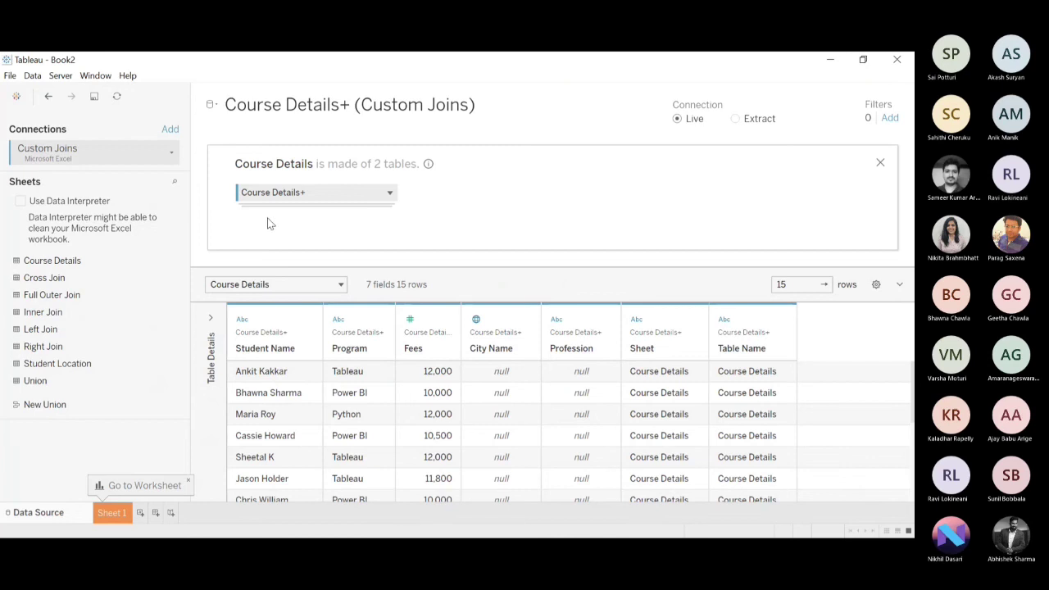
click(390, 195)
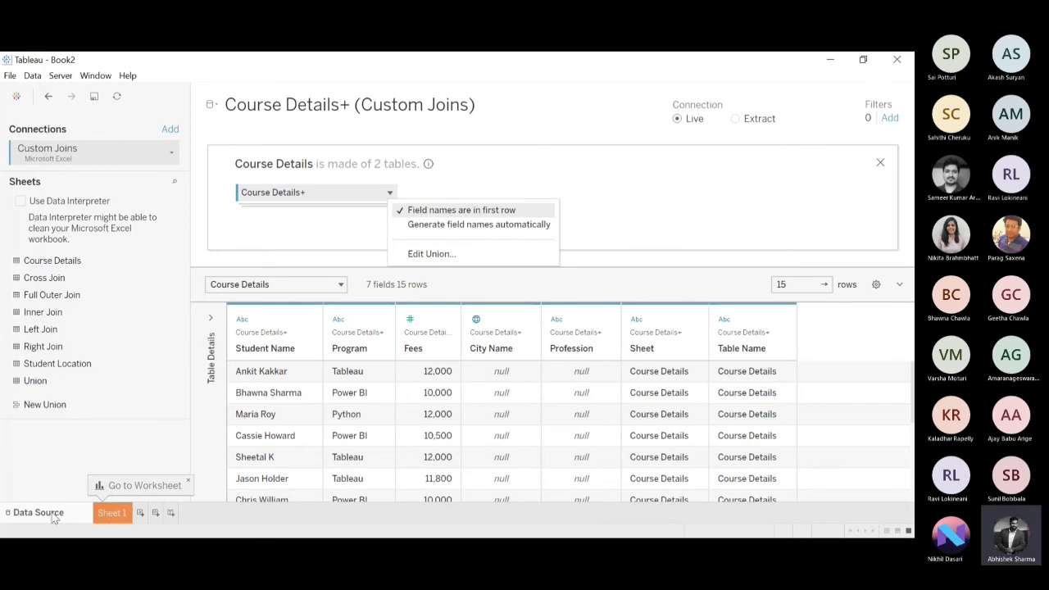
- Switch to a new Tableau workbook and connect it to the Revenue Comparison(Flipkart Vs Amazon) Excel file
click(829, 64)
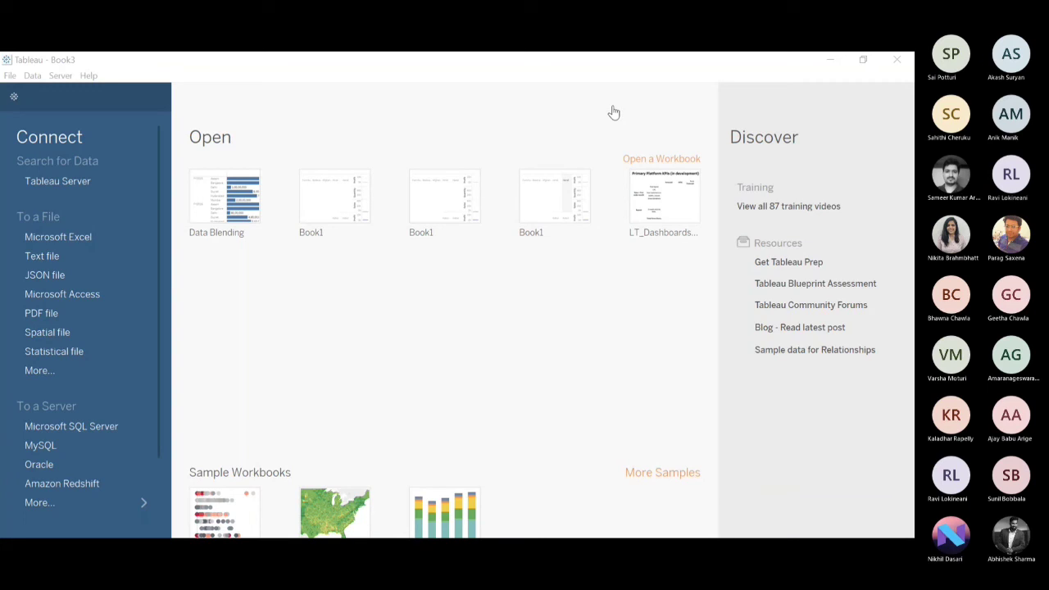
click(852, 74)
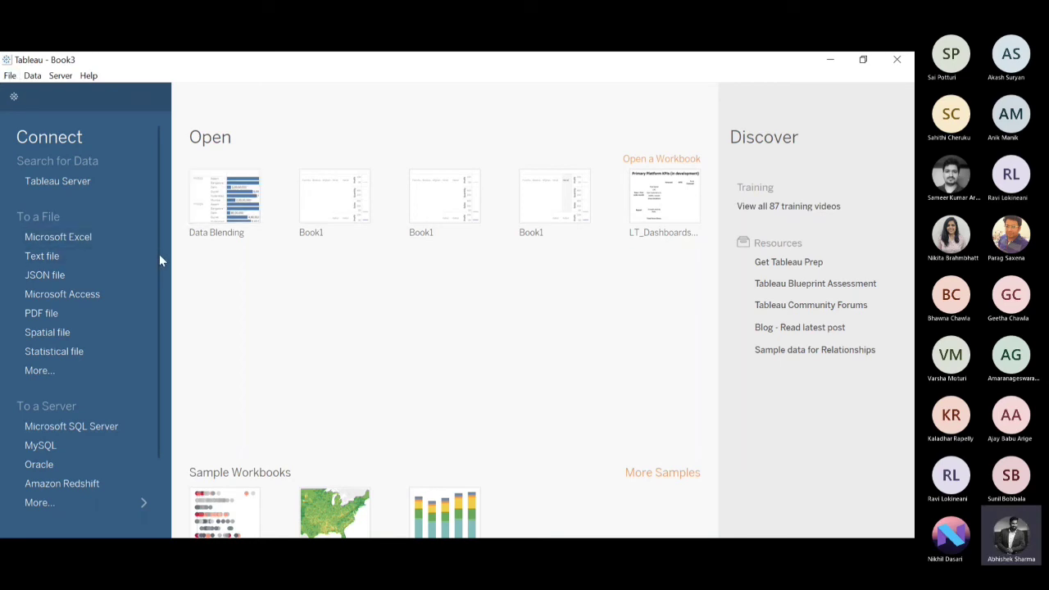
click(96, 241)
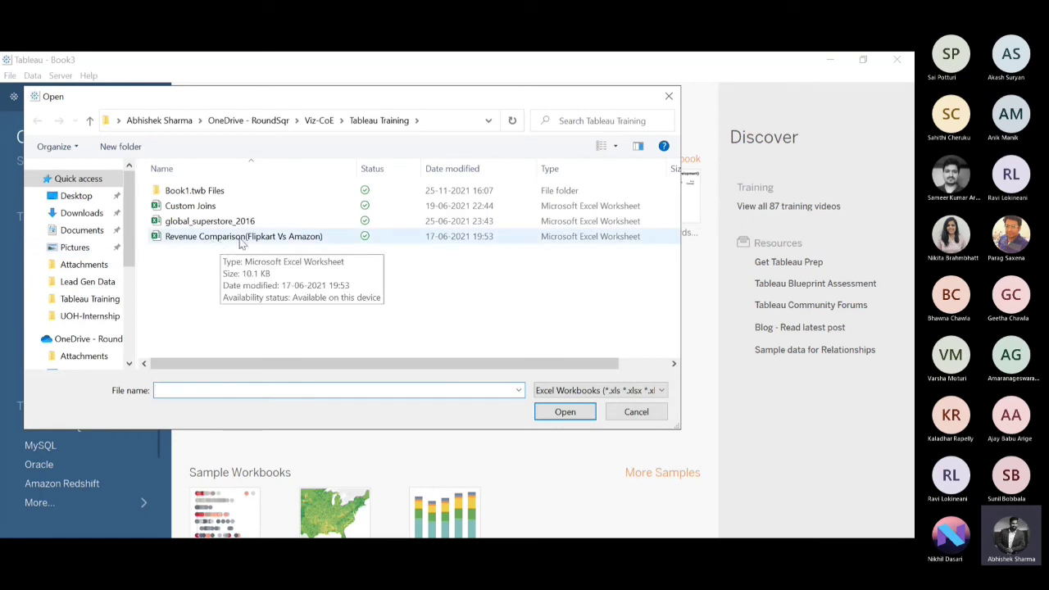
click(316, 237)
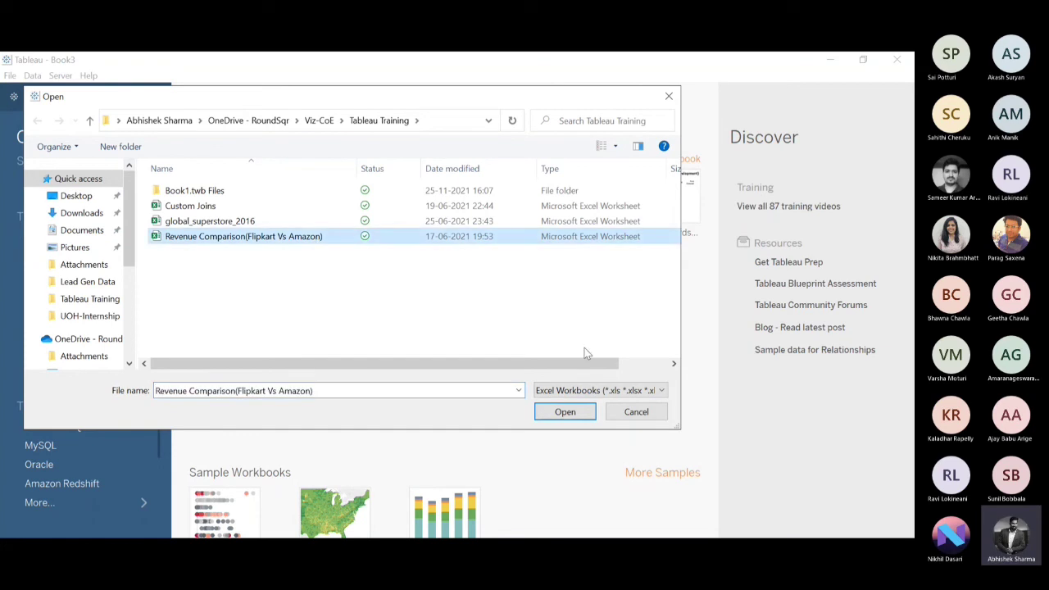
click(590, 417)
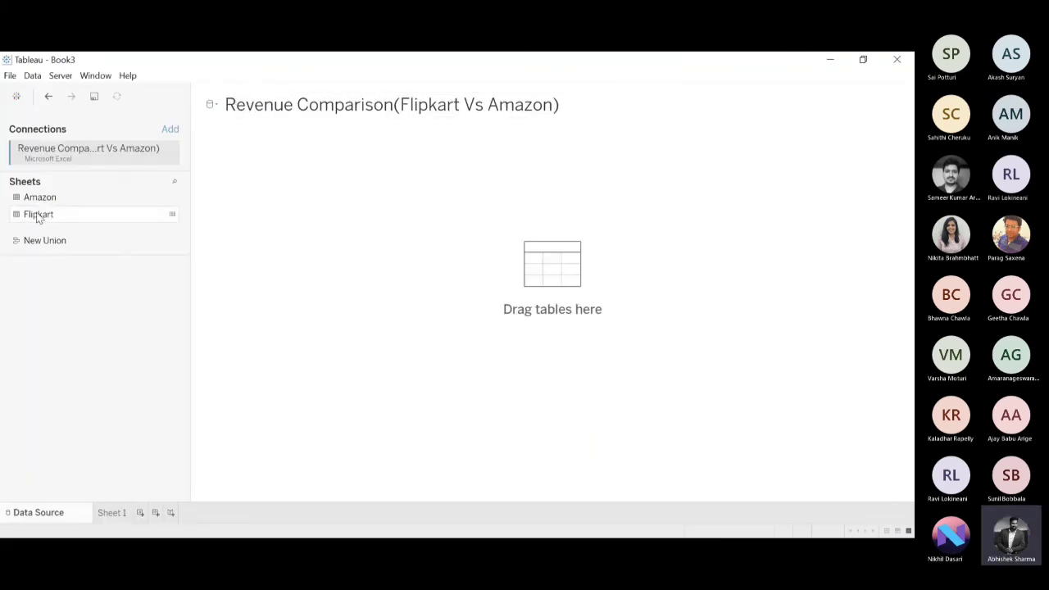
- Add the Flipkart sheet to the data source canvas, collapse the table details and enlarge the data preview
drag(60, 212, 265, 180)
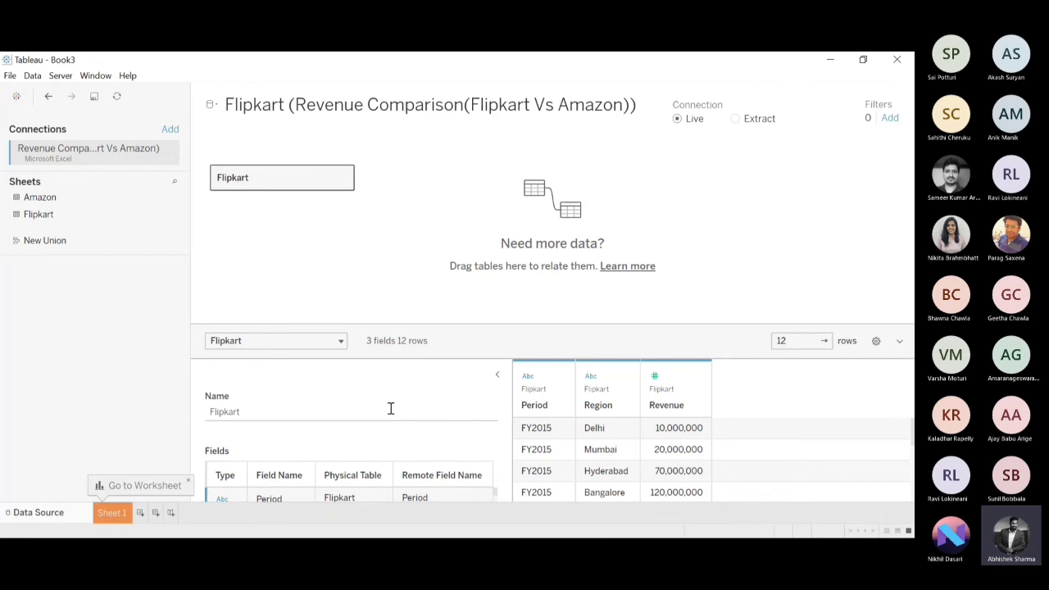
drag(391, 408, 227, 421)
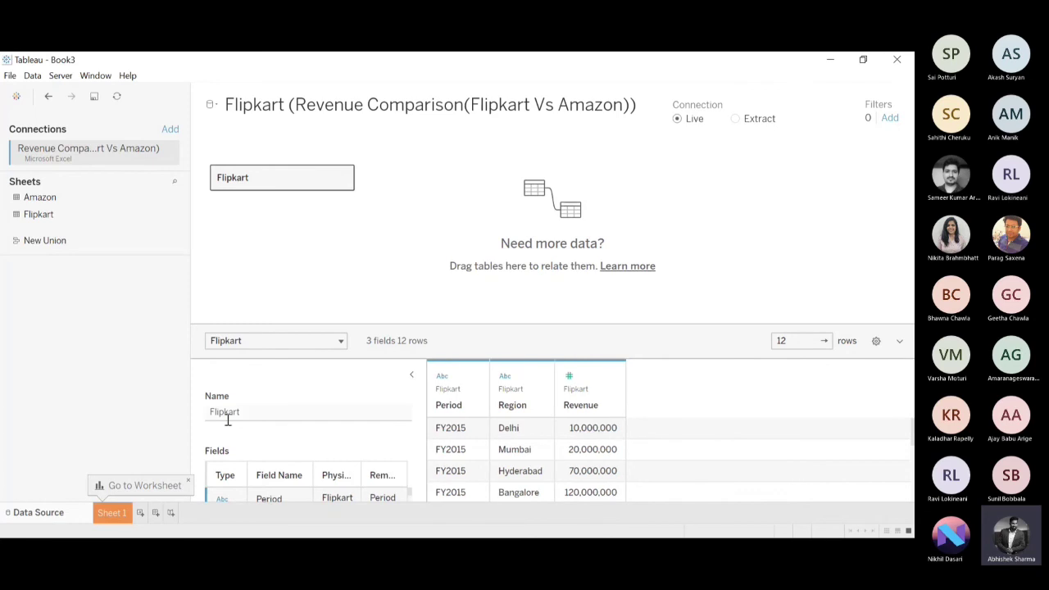
click(415, 375)
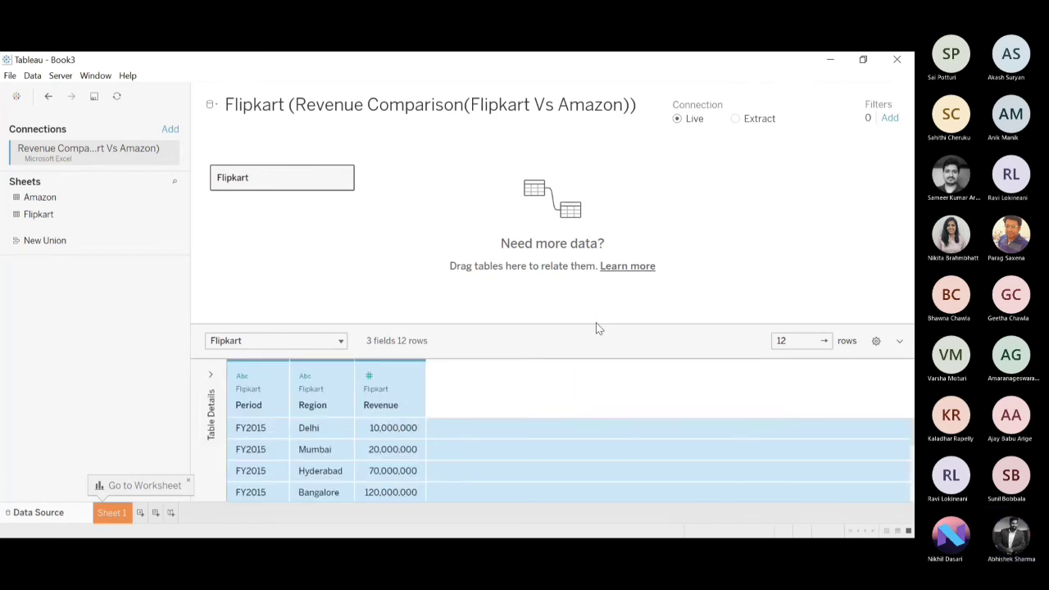
drag(595, 324, 566, 208)
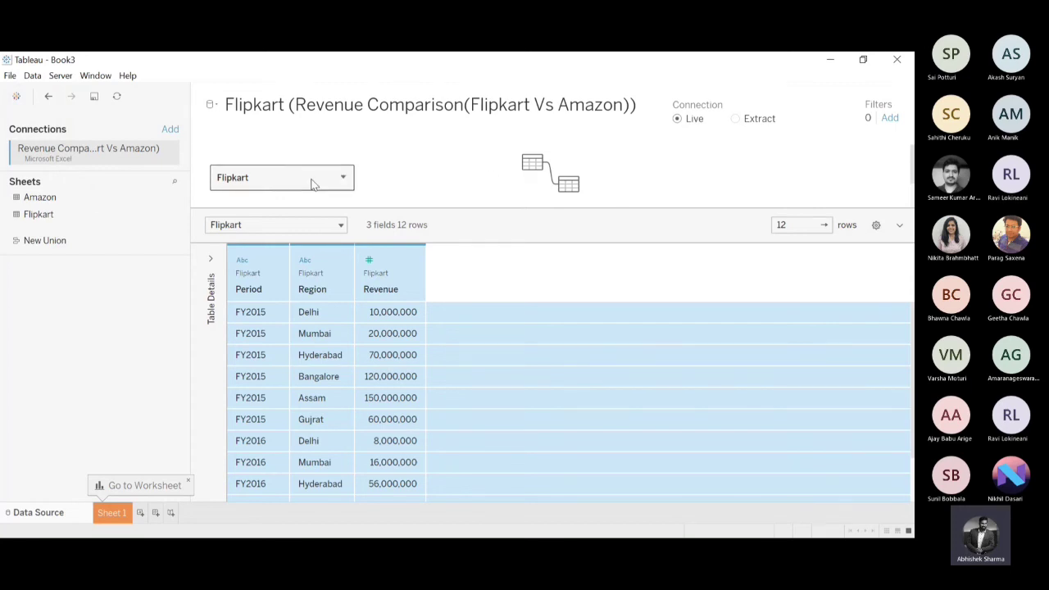
- Connect the Revenue Comparison(Flipkart Vs Amazon) Excel file as a second data source and place its Amazon sheet on the canvas
click(111, 512)
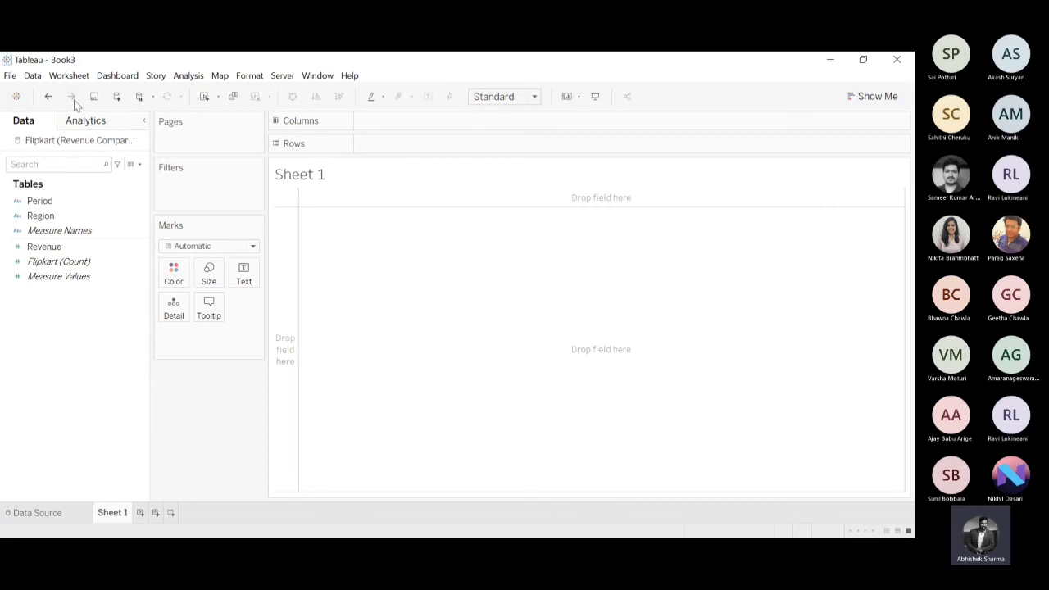
click(8, 79)
click(31, 77)
click(74, 96)
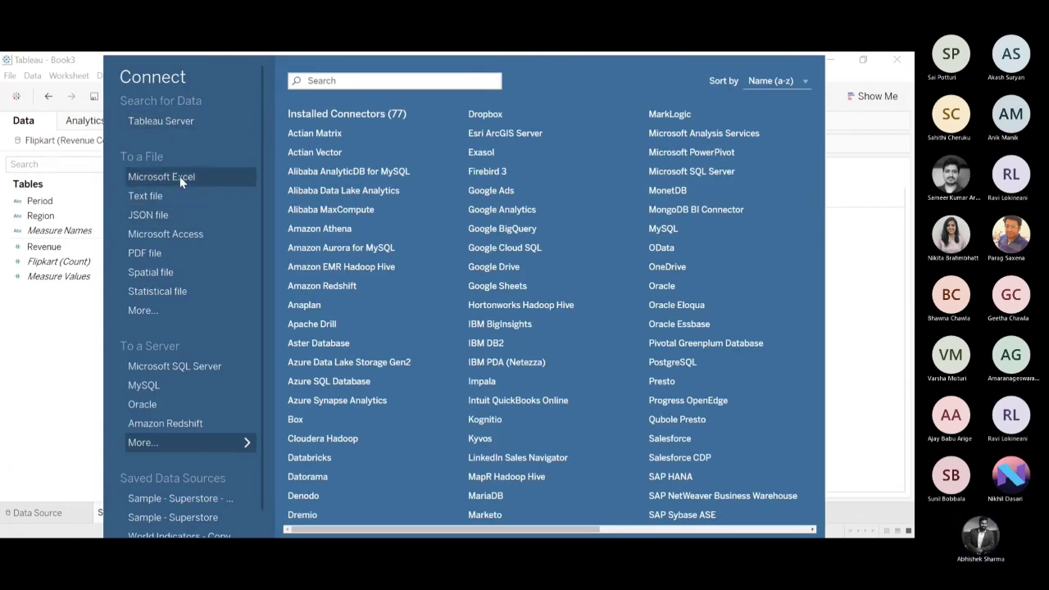
click(179, 176)
click(299, 241)
double_click(299, 241)
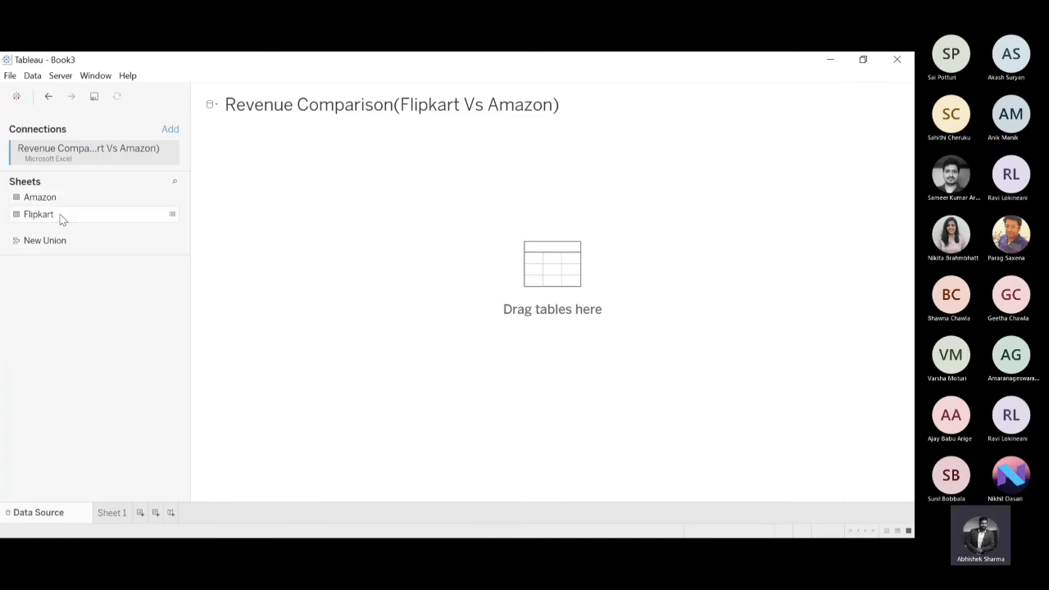
drag(66, 202, 257, 175)
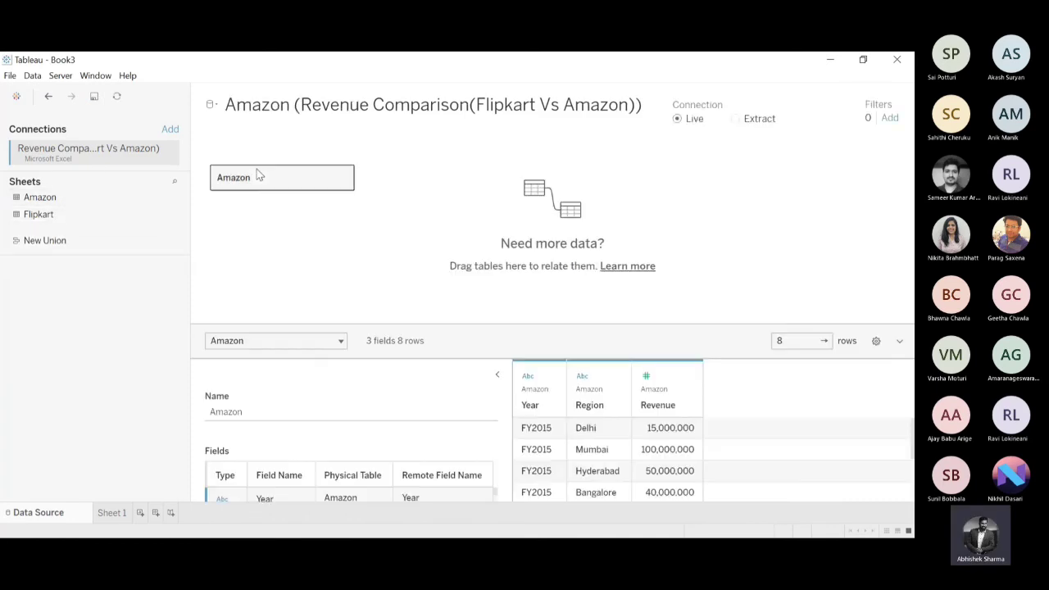
- Open Sheet 1 and compare the fields of the Amazon and Flipkart data sources
click(112, 512)
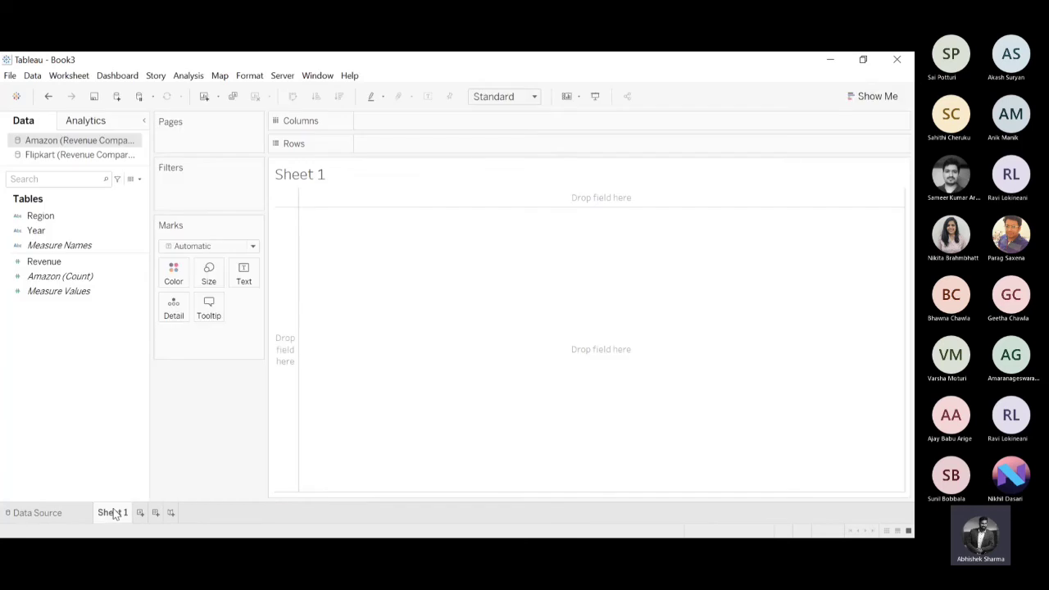
click(66, 155)
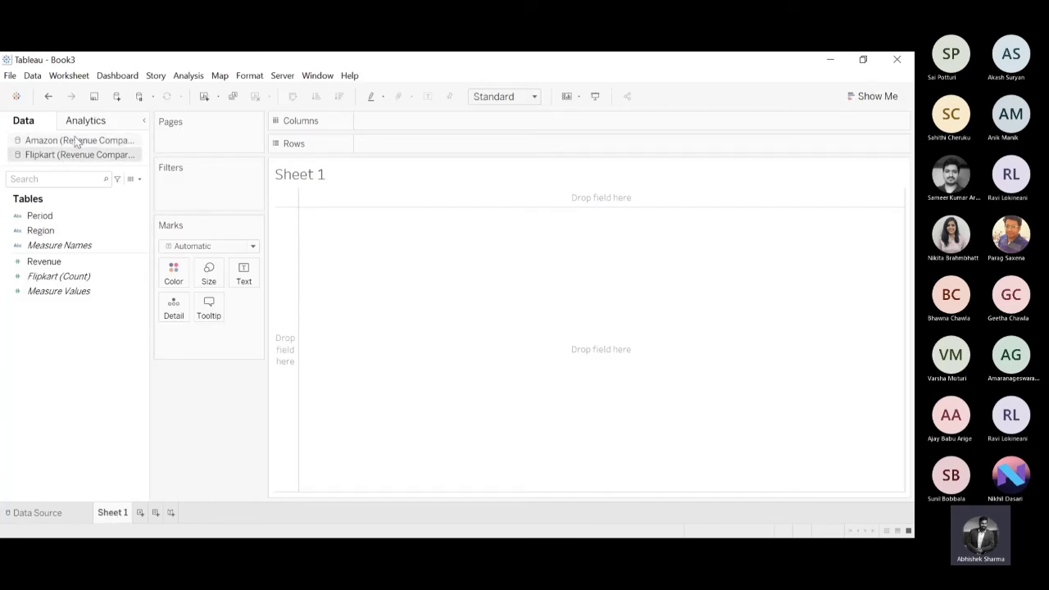
click(75, 141)
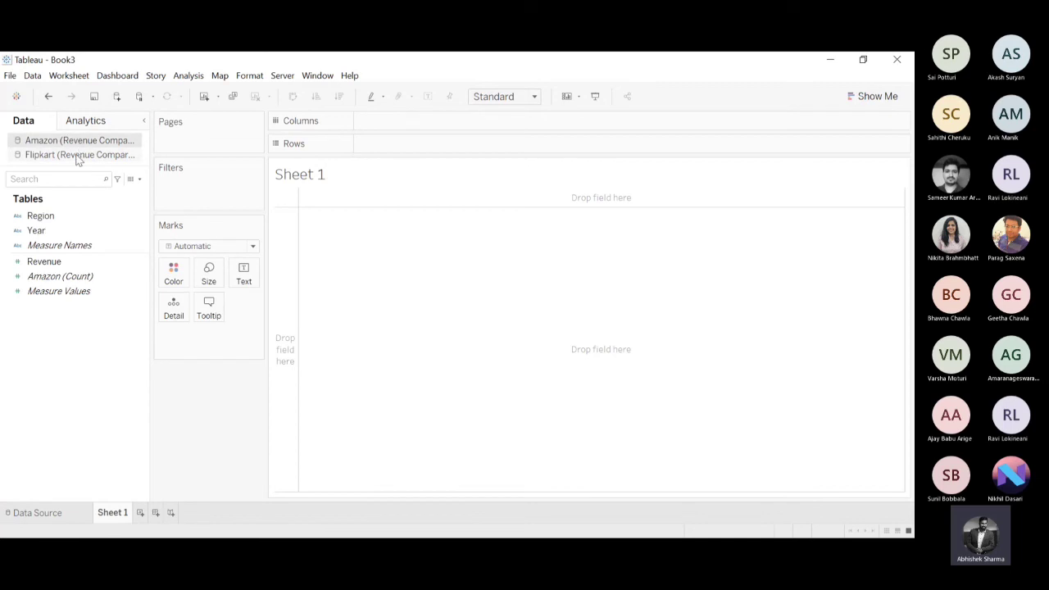
click(78, 157)
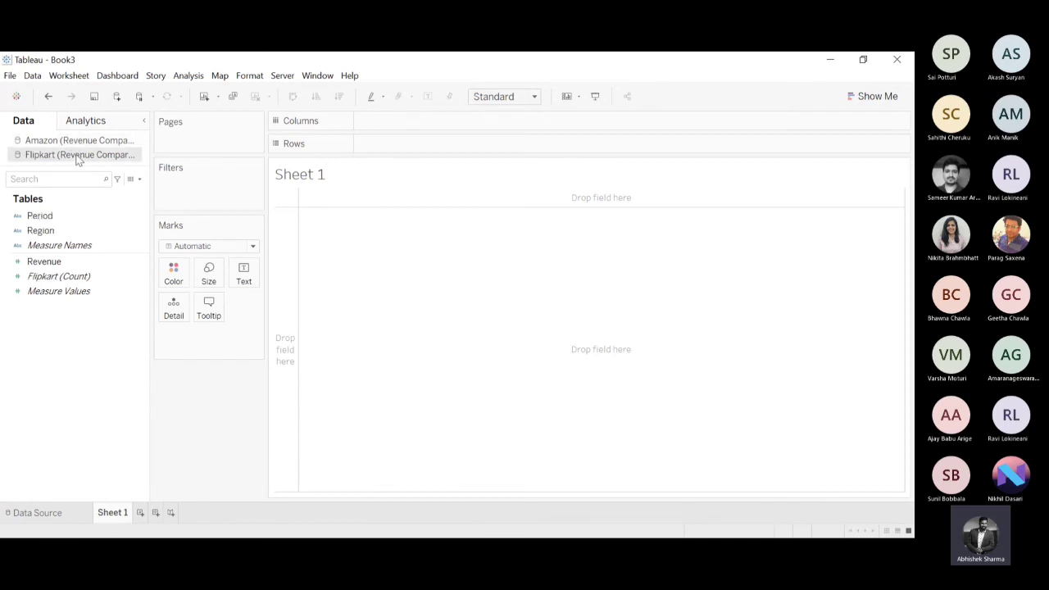
click(87, 140)
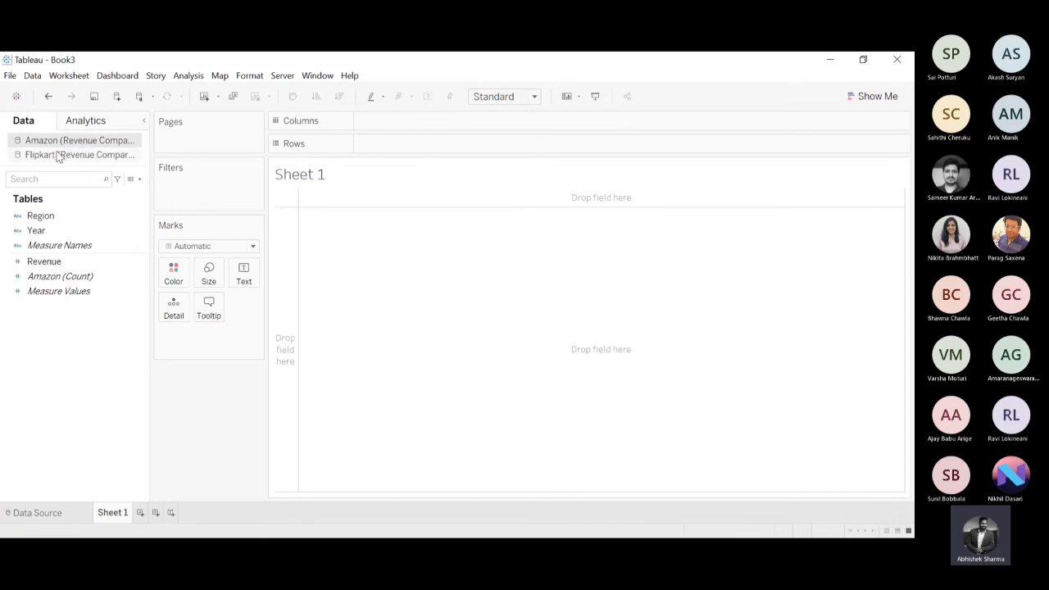
click(59, 156)
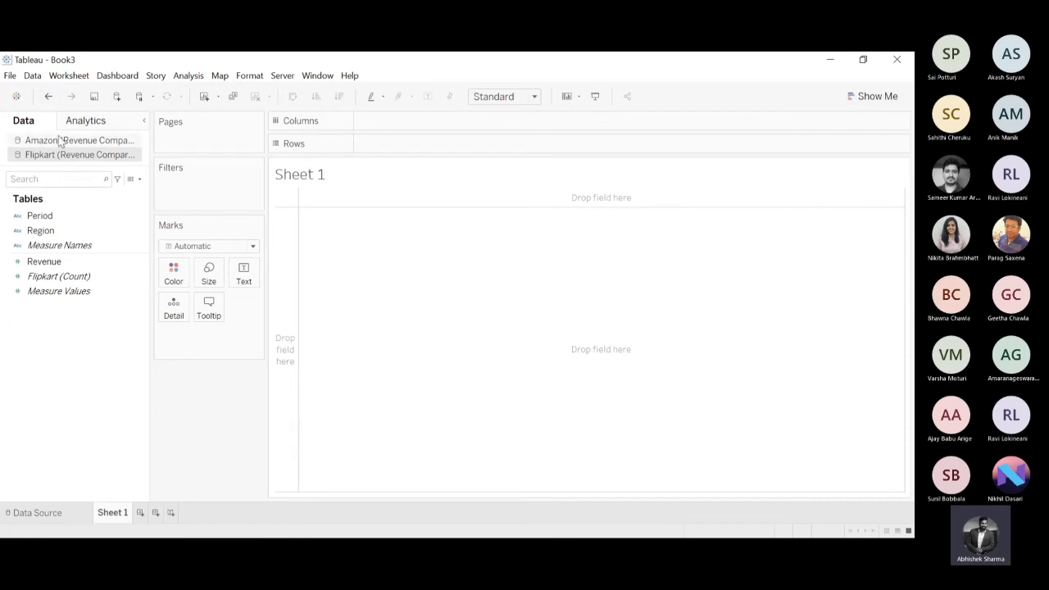
click(59, 140)
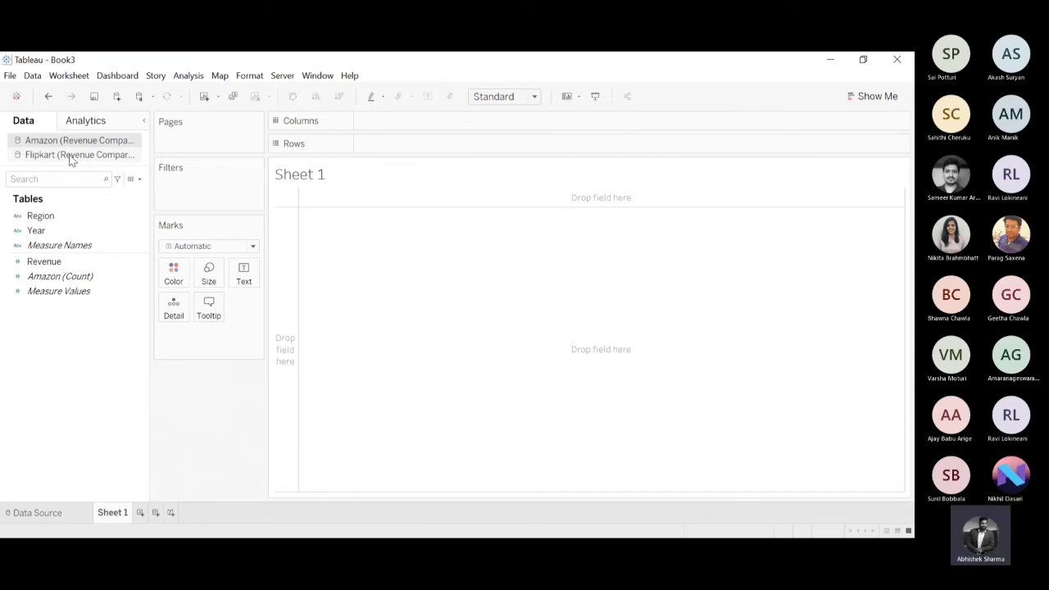
click(71, 155)
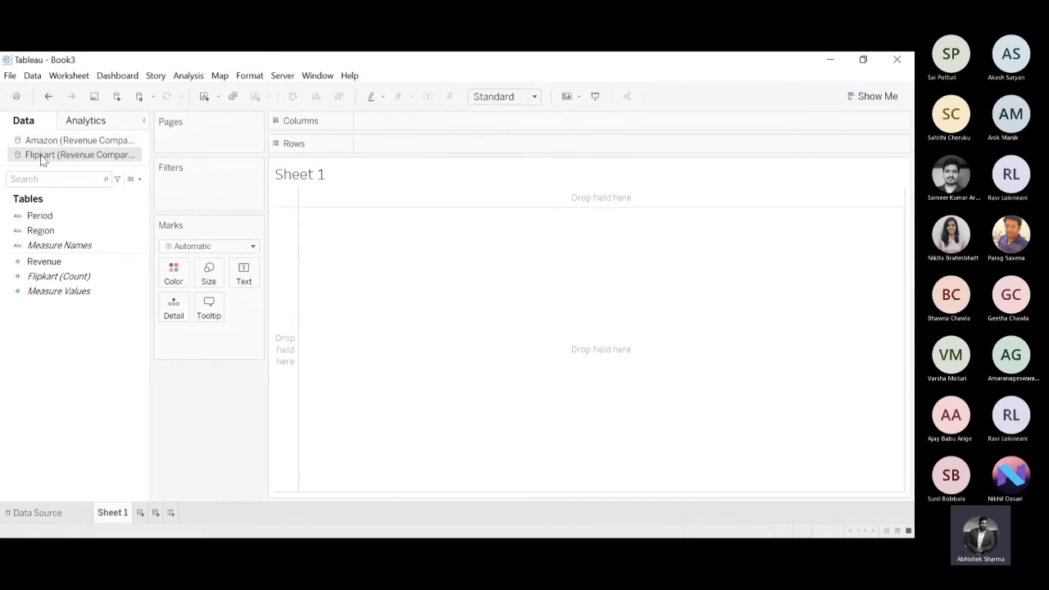
click(85, 245)
click(71, 142)
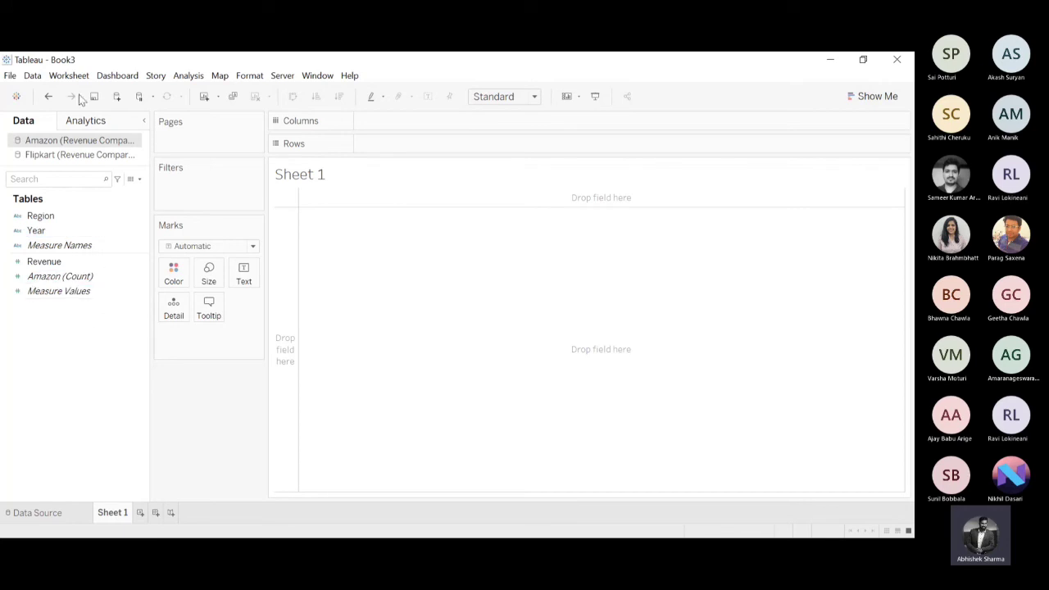
click(52, 156)
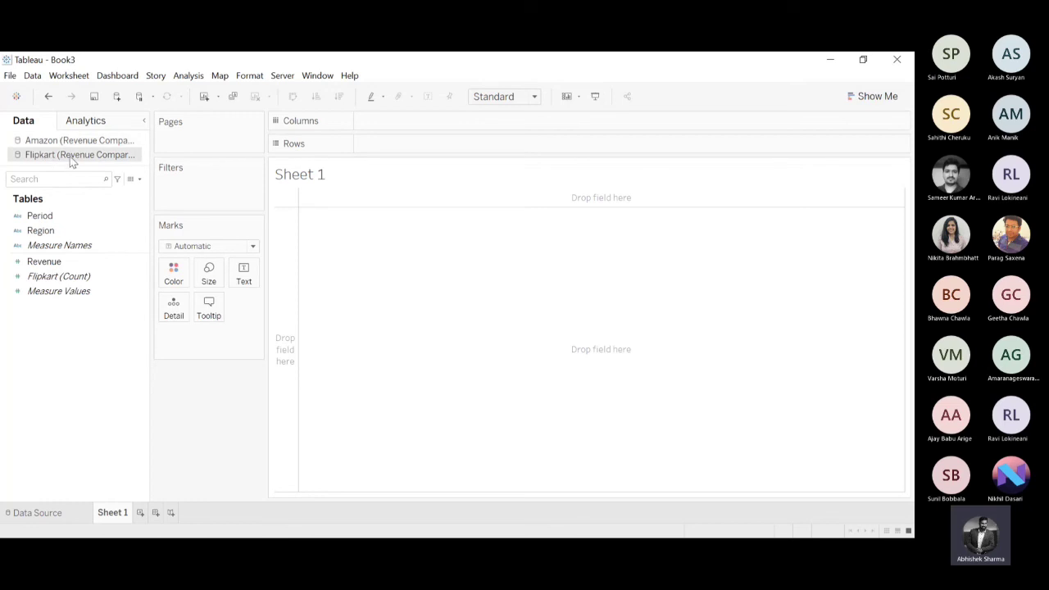
click(54, 231)
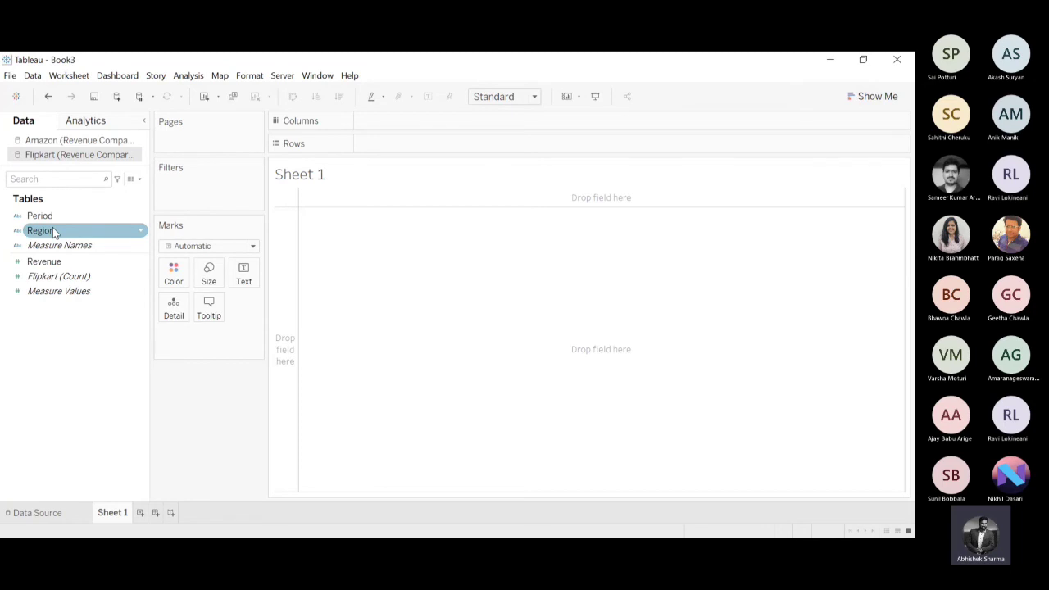
drag(53, 227, 391, 122)
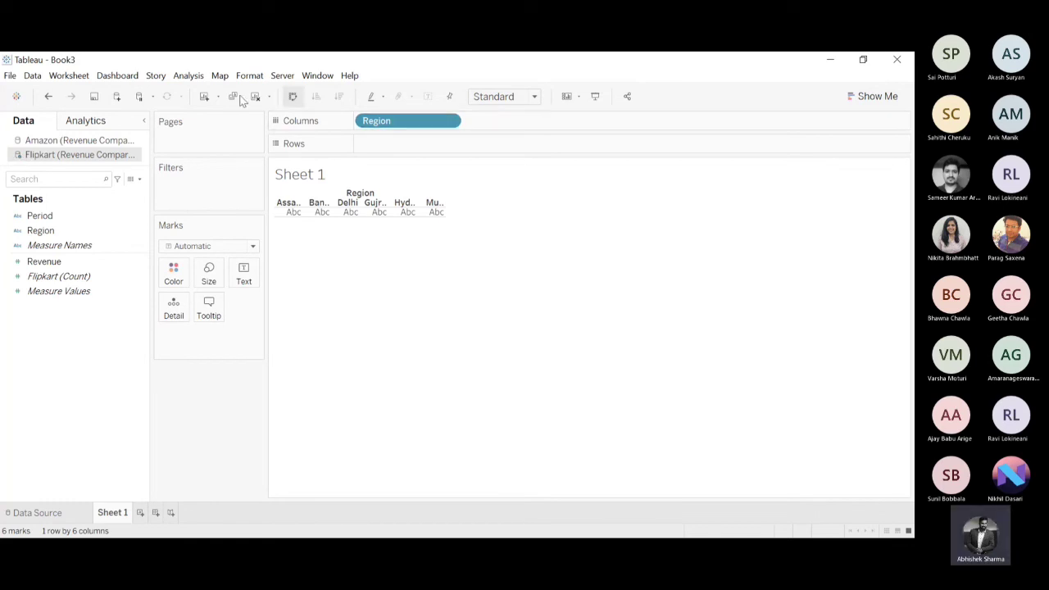
click(50, 97)
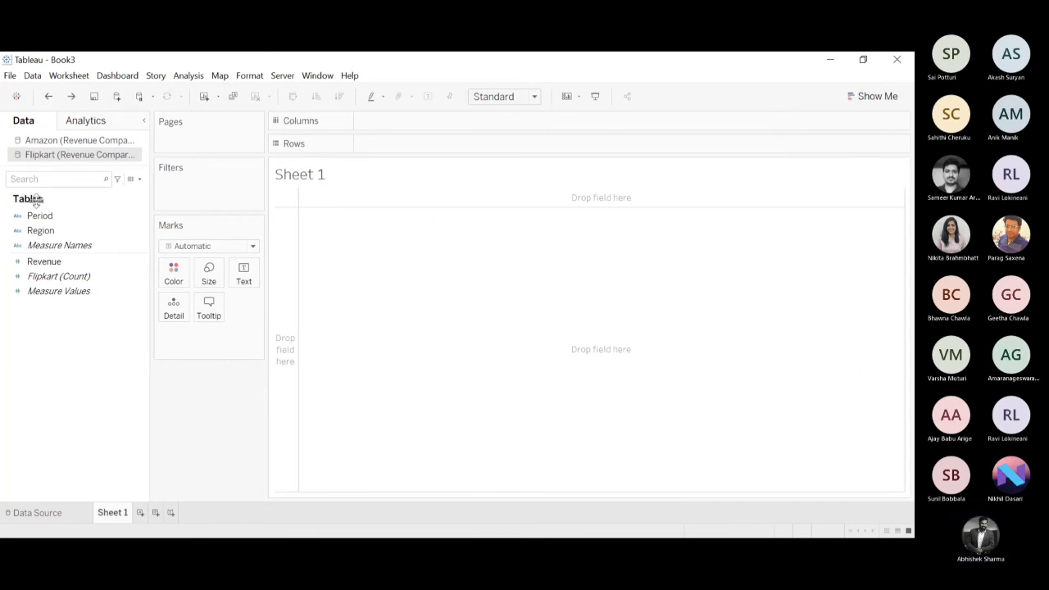
- Chart Flipkart revenue by region with Region on Columns and Revenue on Rows
click(43, 231)
drag(43, 232, 397, 125)
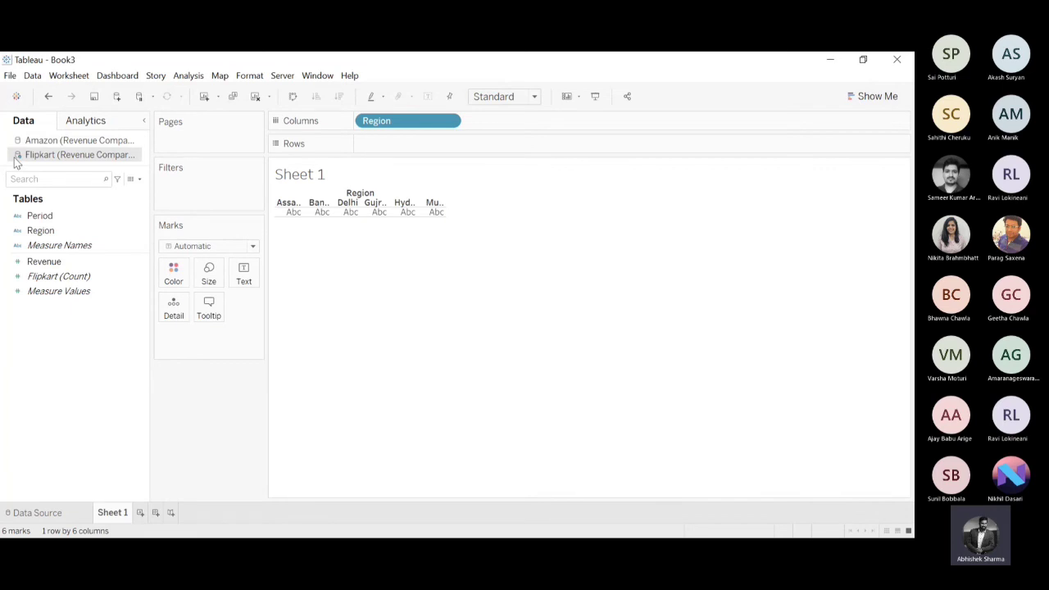
drag(37, 262, 409, 155)
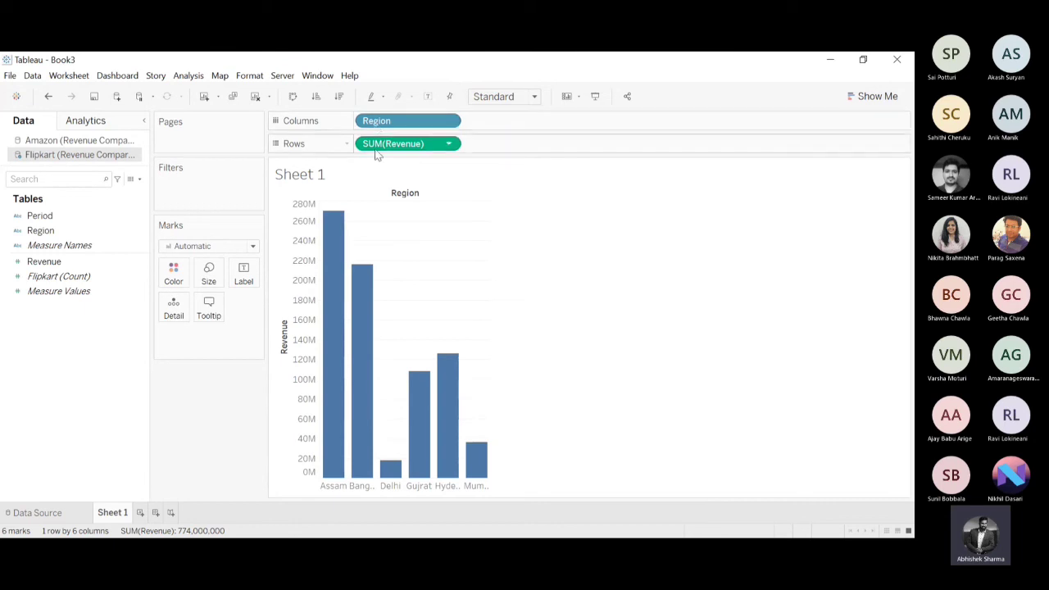
- Swap the chart's rows and columns, show the mark labels and inspect the revenue of individual region bars
click(292, 96)
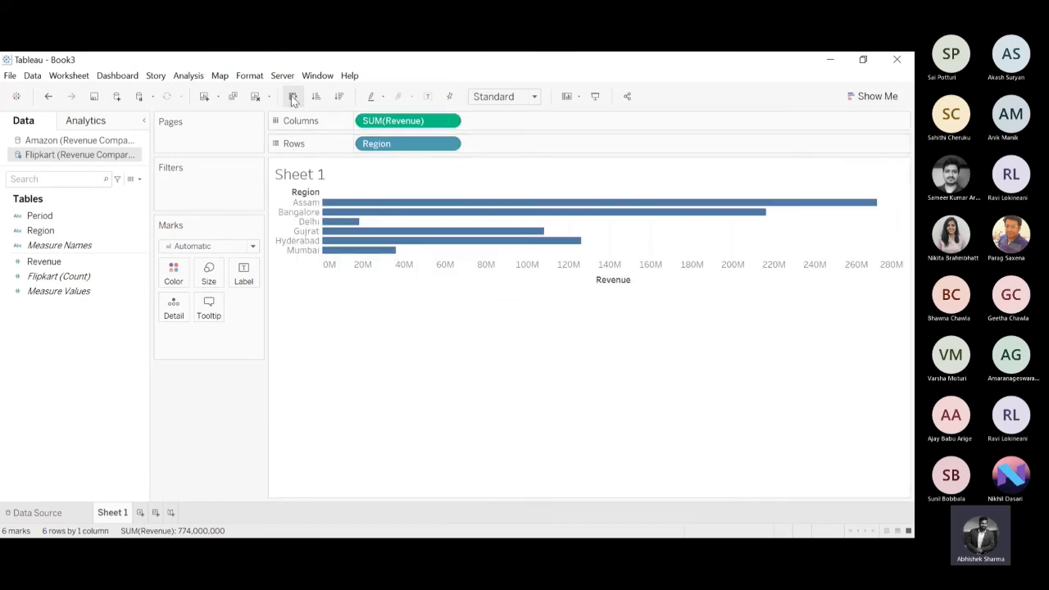
click(428, 96)
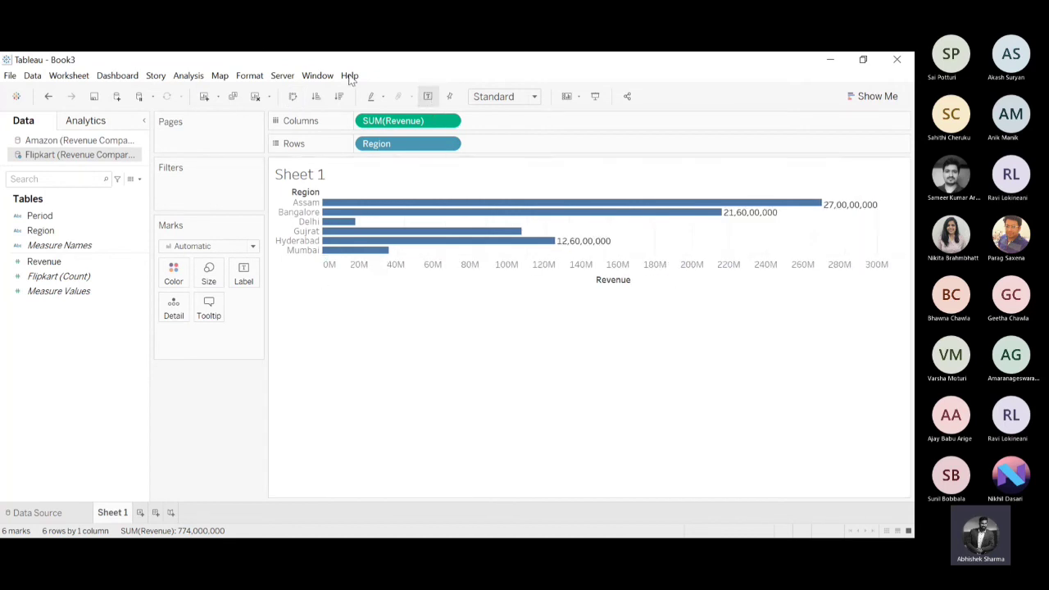
mouse_move(444, 209)
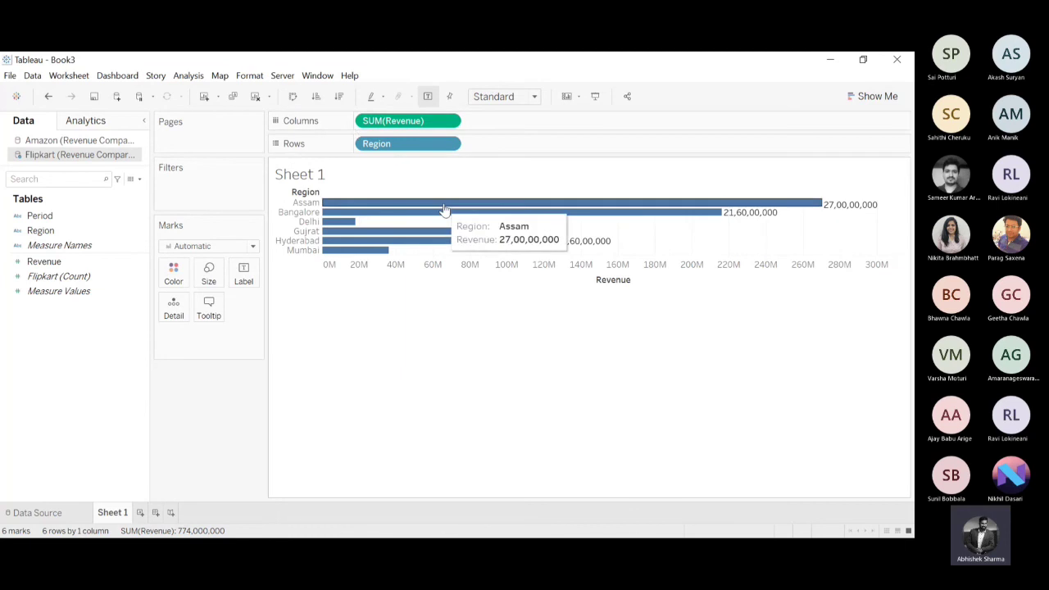
mouse_move(414, 236)
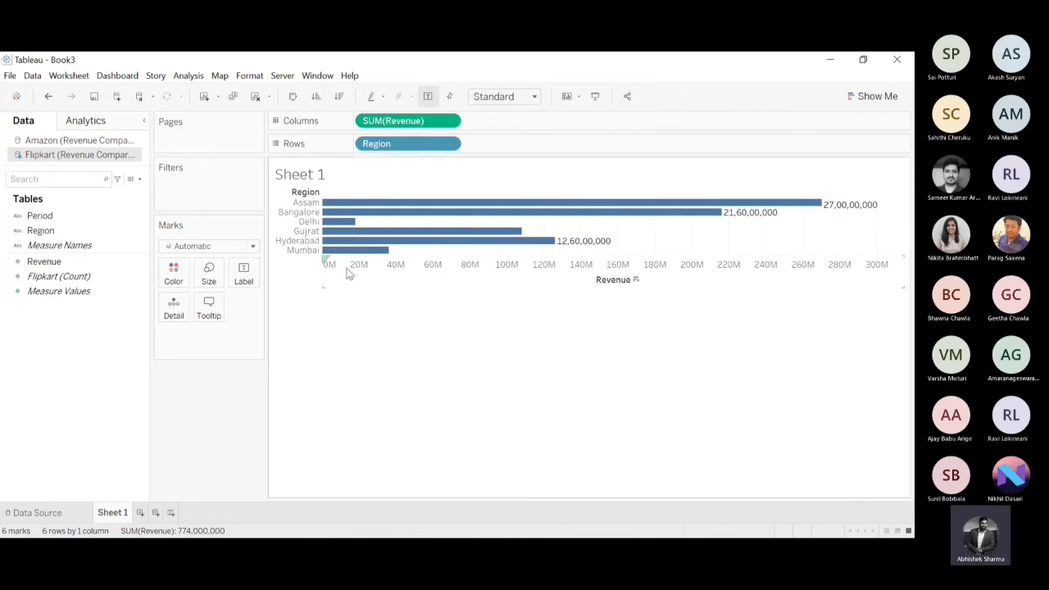
mouse_move(369, 213)
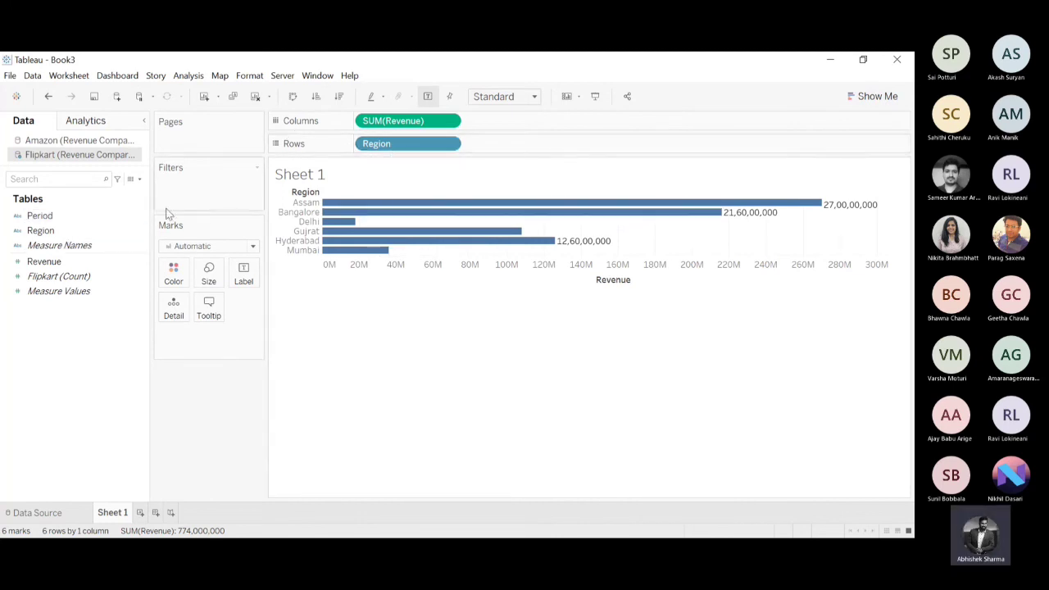
- Place Period ahead of Region on Rows and check the Flipkart source data before returning to Sheet 1
drag(72, 214, 368, 152)
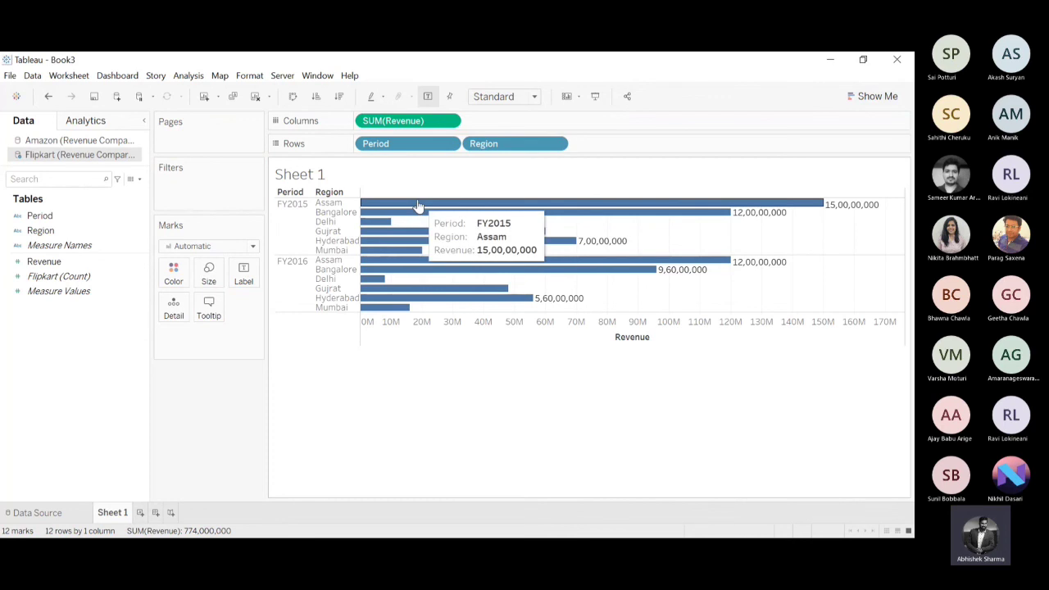
click(38, 512)
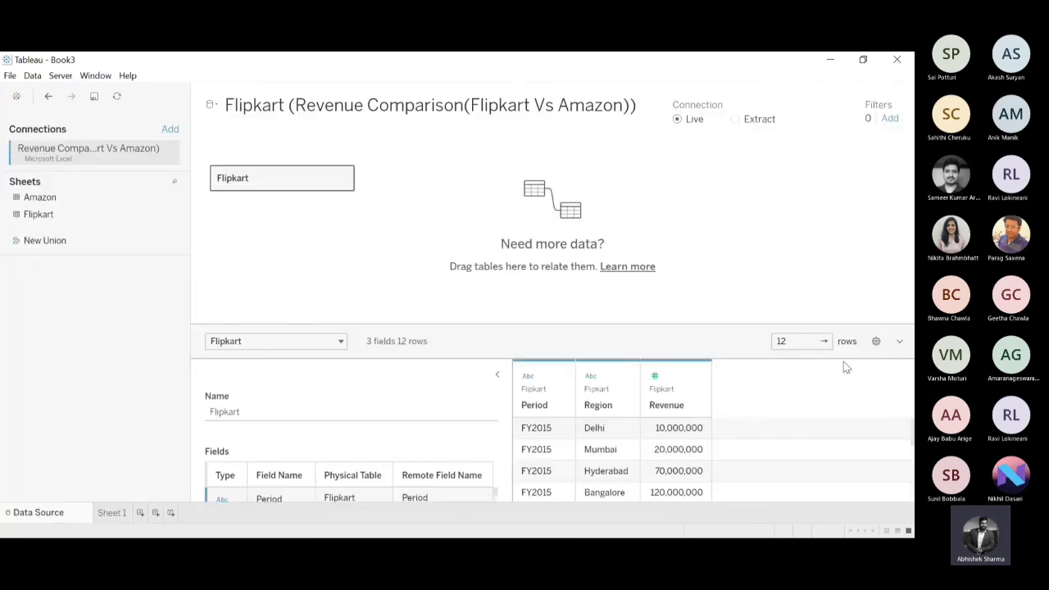
click(112, 512)
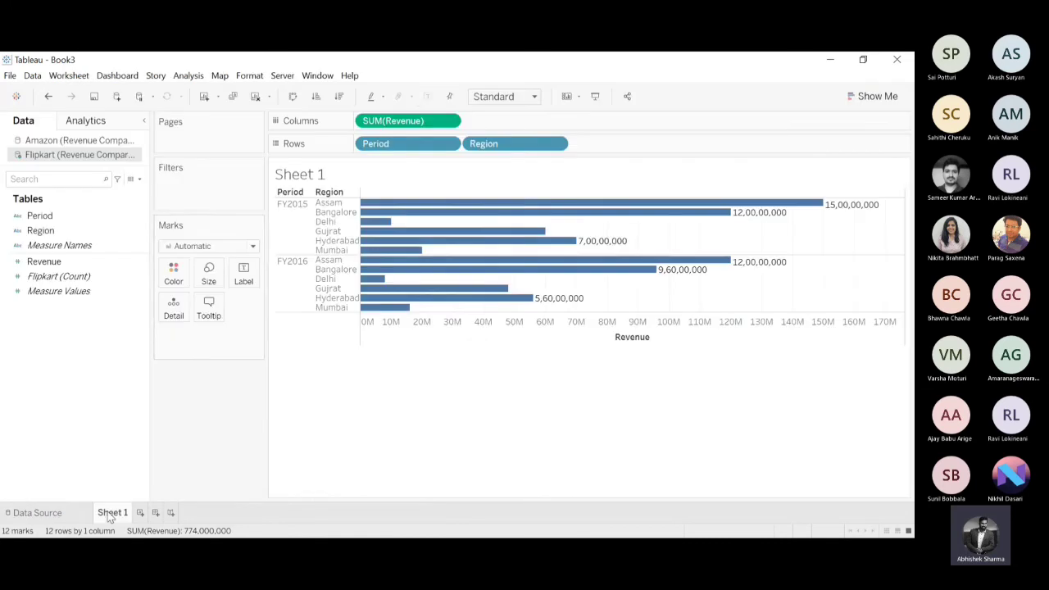
- Remove Period from Rows to inspect the regional totals, and undo the removal to compare the yearly bars
drag(378, 151, 195, 70)
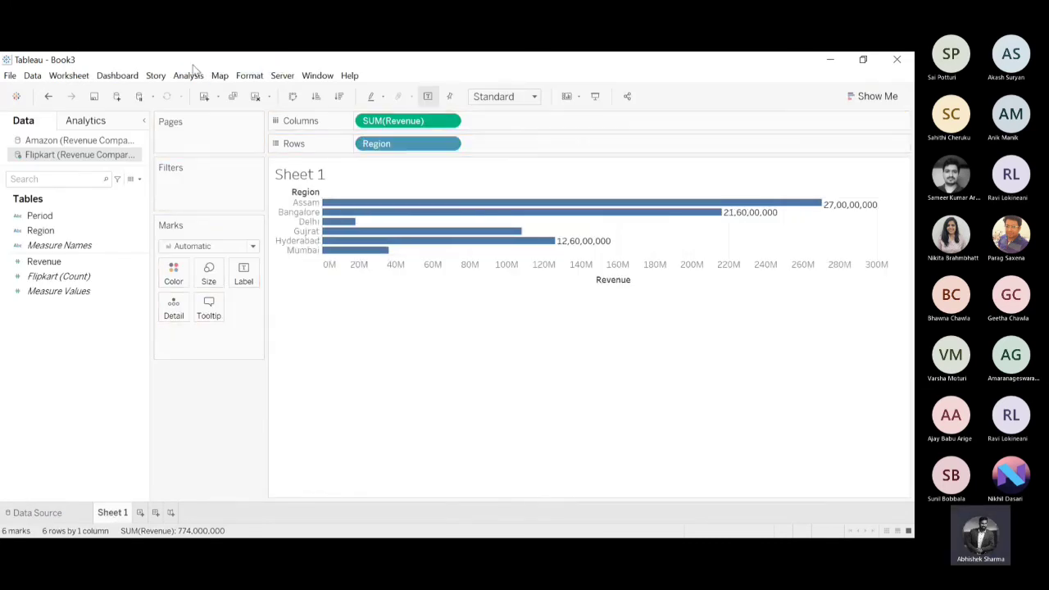
mouse_move(371, 256)
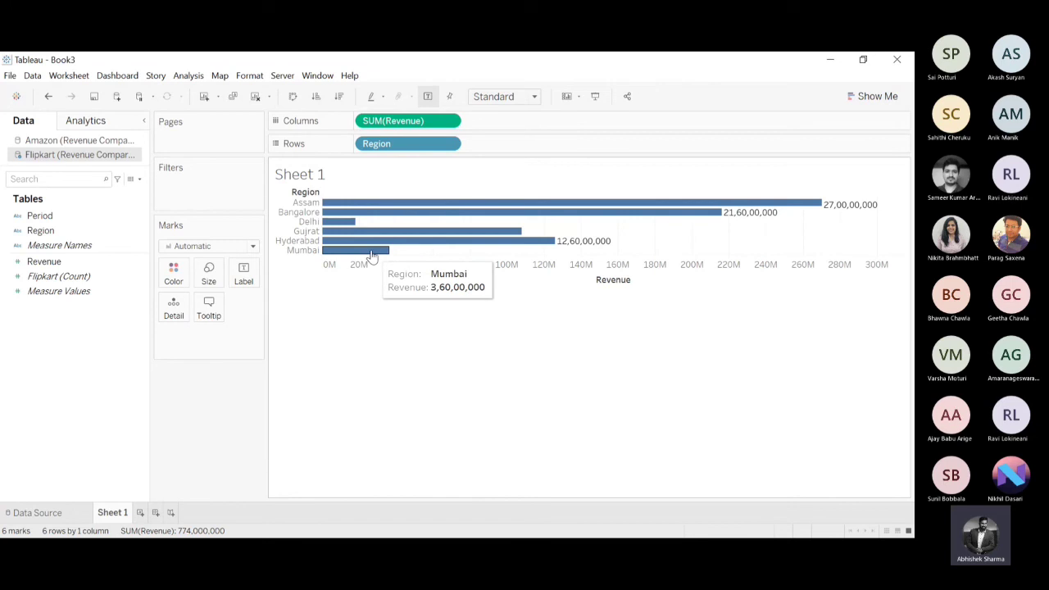
click(51, 98)
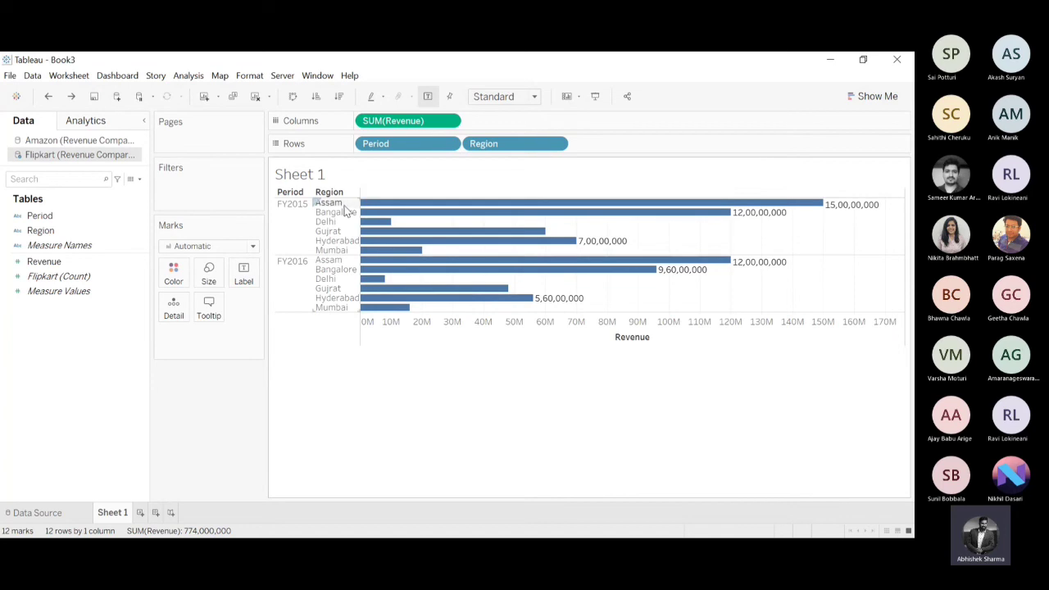
mouse_move(864, 211)
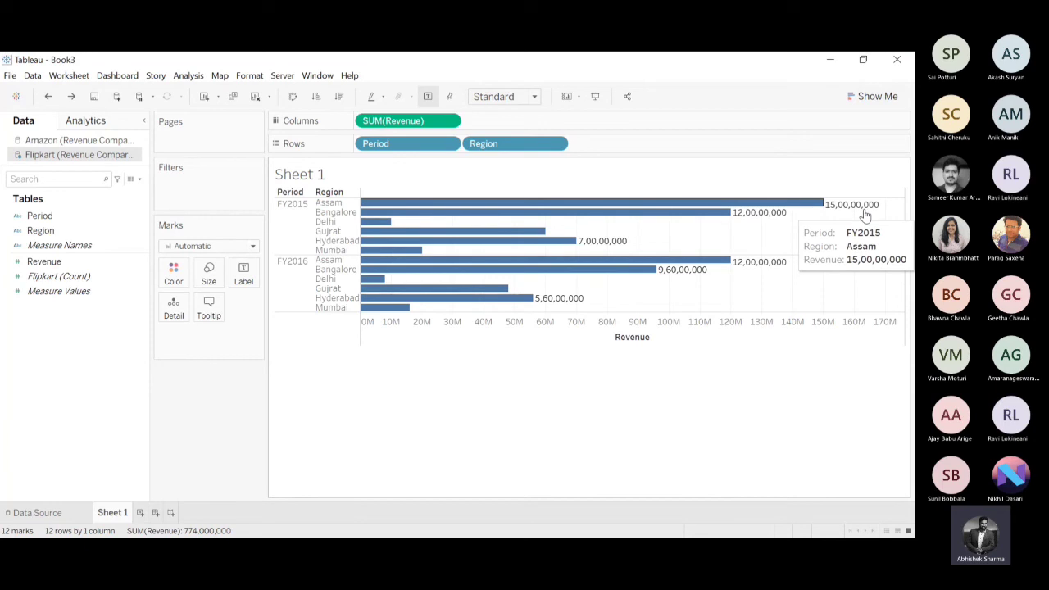
mouse_move(733, 271)
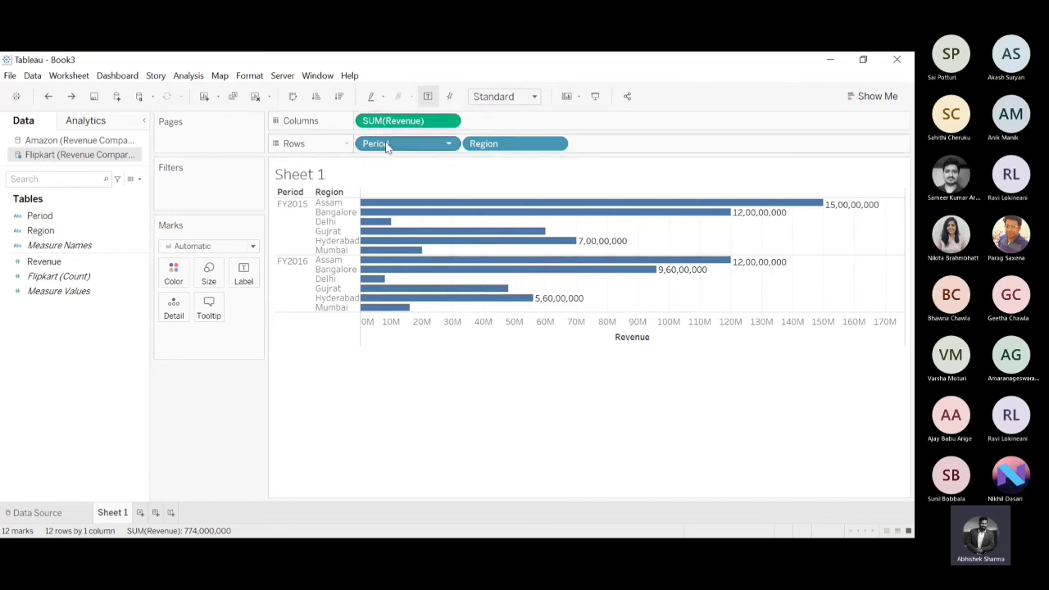
- Take Period off Rows to check Assam's total revenue, and put it back ahead of Region
drag(378, 145, 229, 58)
mouse_move(822, 206)
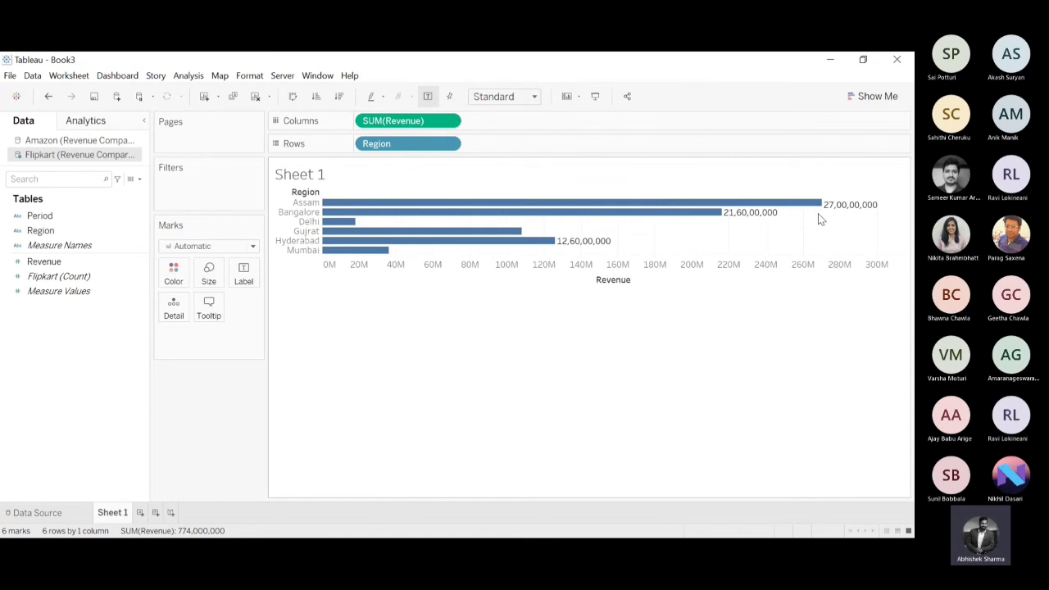
click(49, 216)
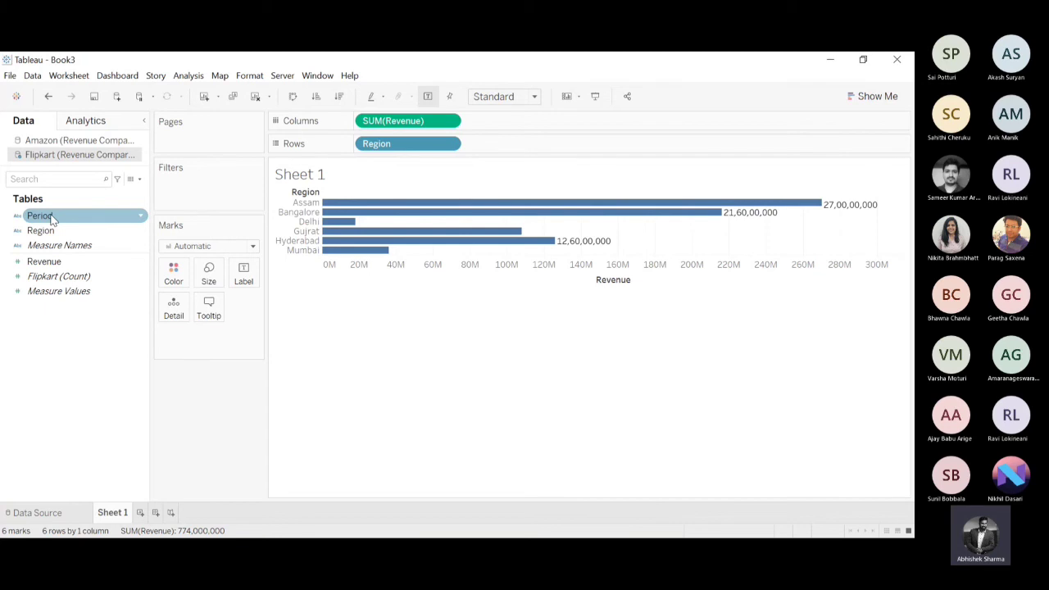
drag(51, 218, 378, 150)
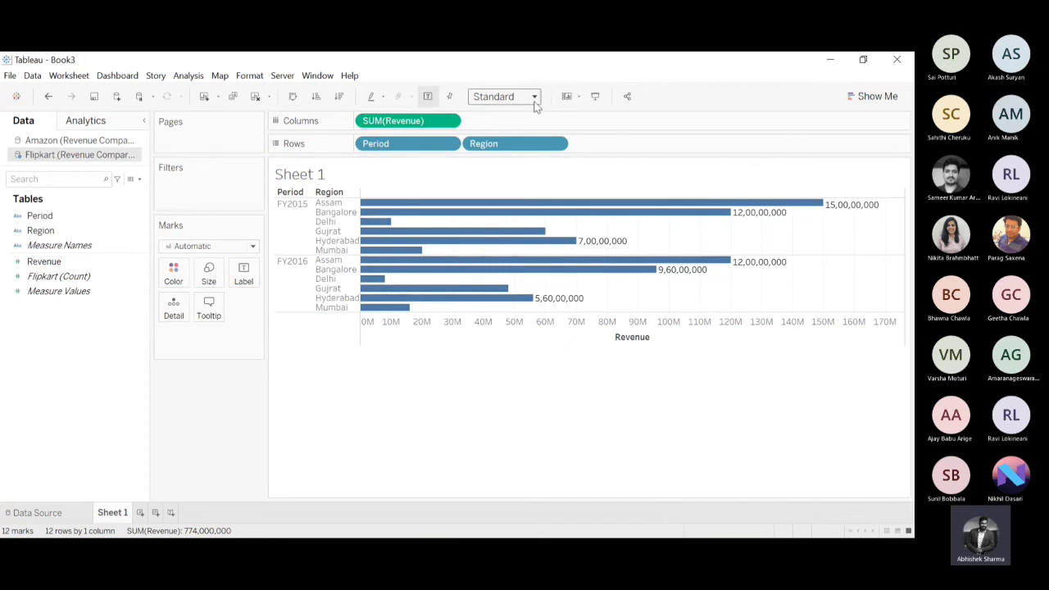
- Fit the Flipkart revenue chart to Entire View
click(516, 156)
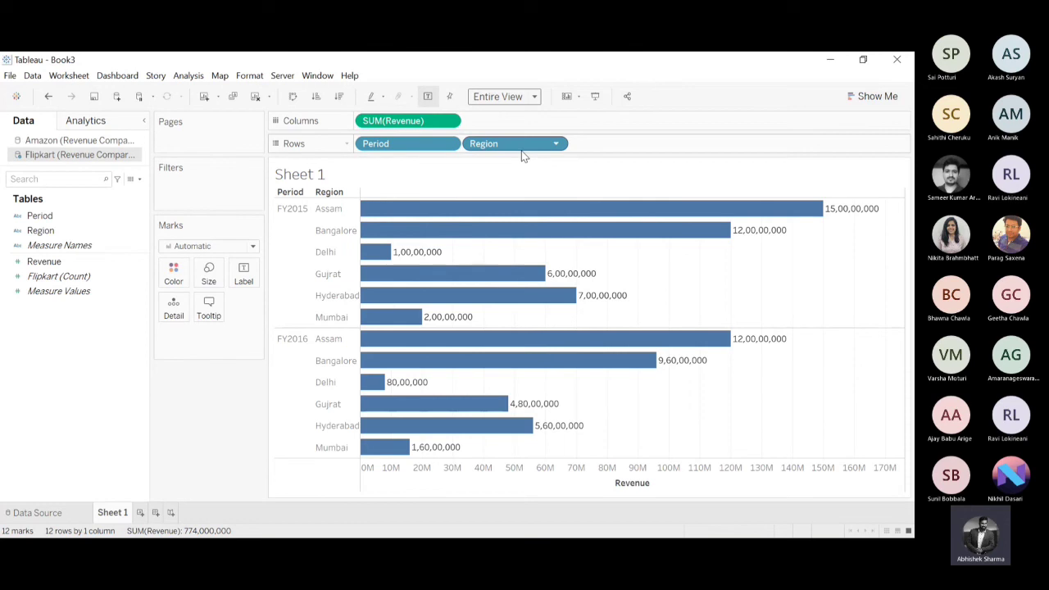
key(alt+Tab)
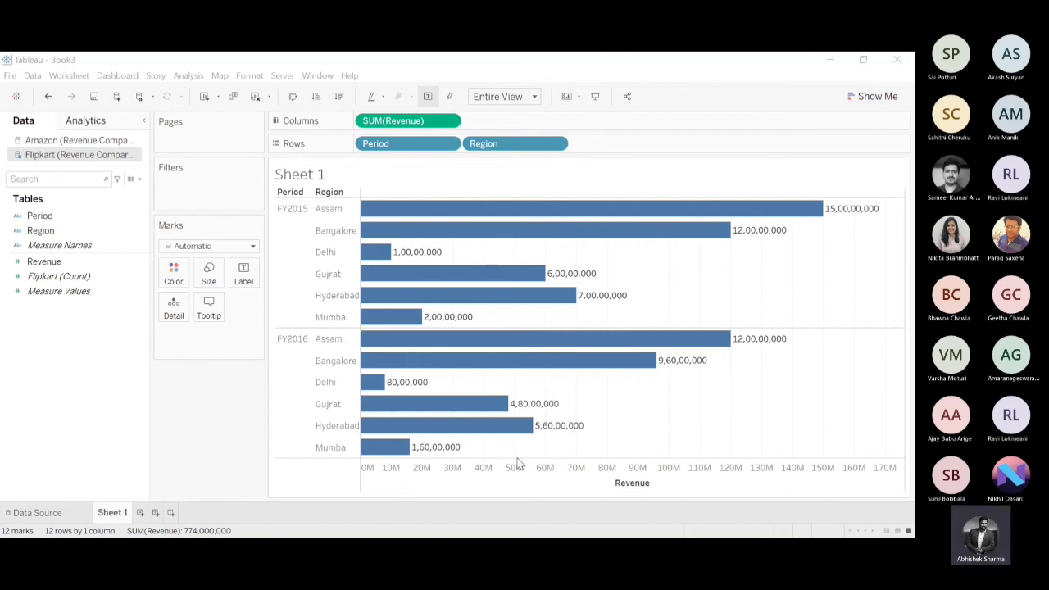
click(847, 77)
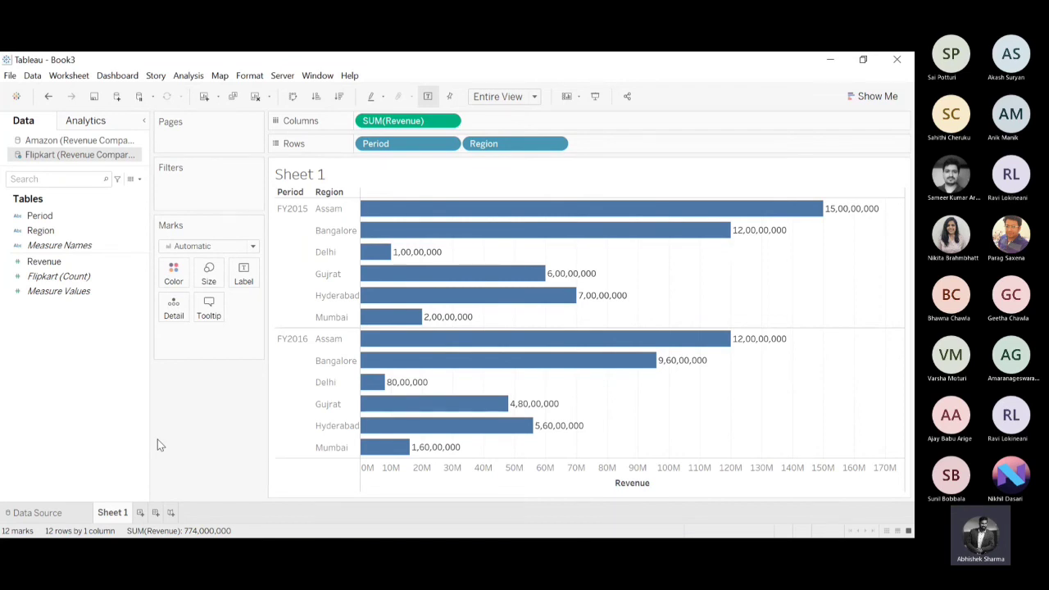
- Switch between the Amazon and Flipkart data sources to compare Amazon's Region and Year fields with Flipkart's Period and Region
click(84, 141)
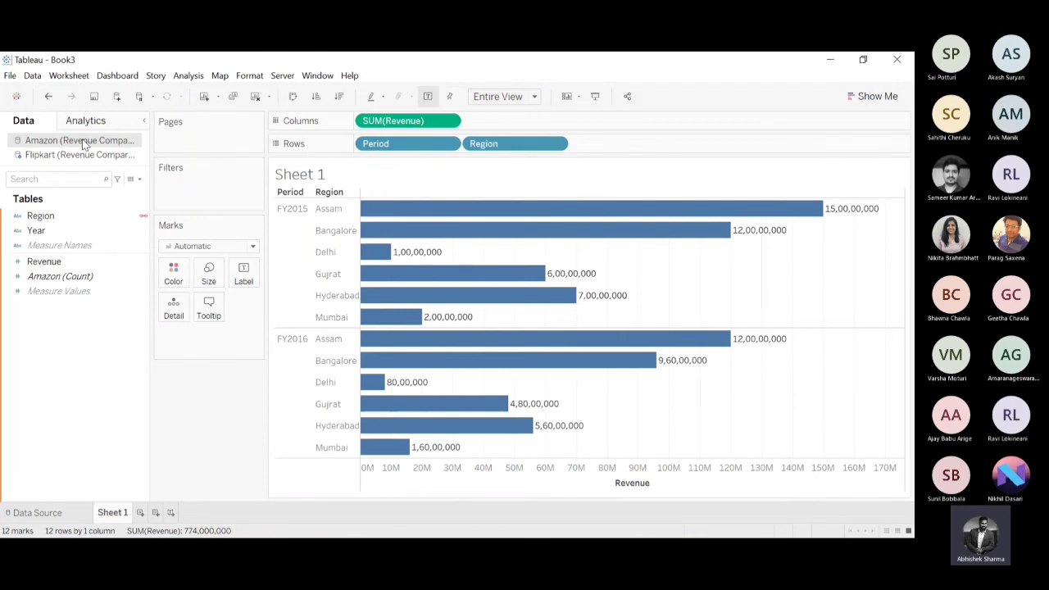
click(49, 215)
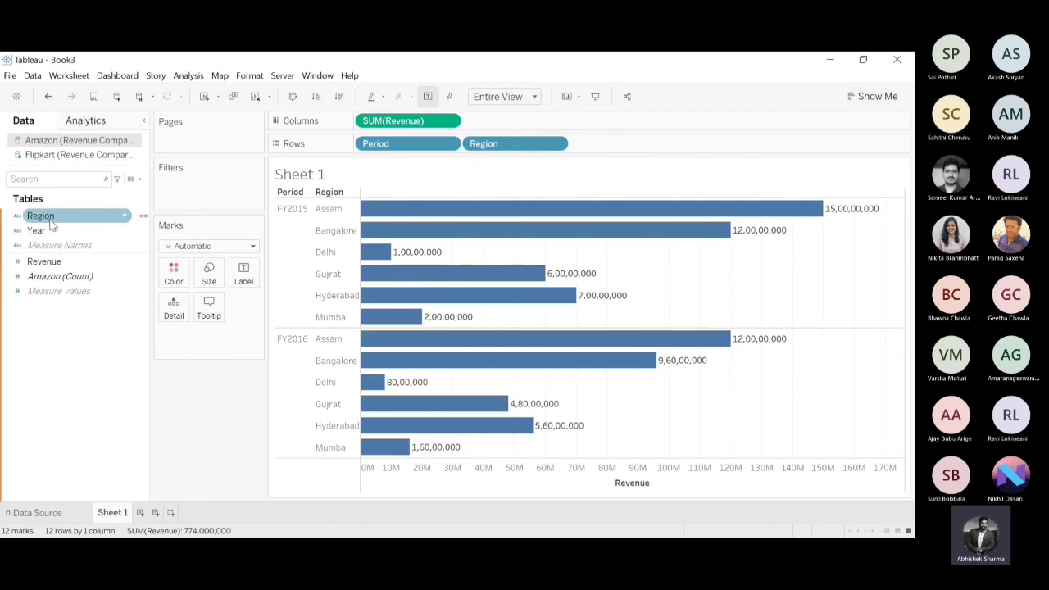
click(61, 155)
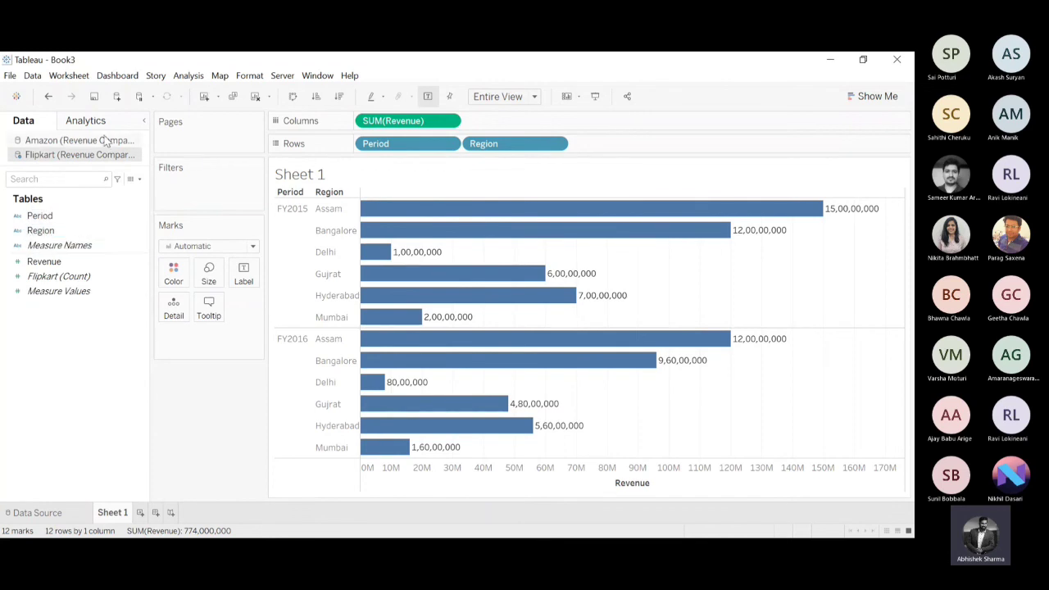
click(105, 141)
click(64, 232)
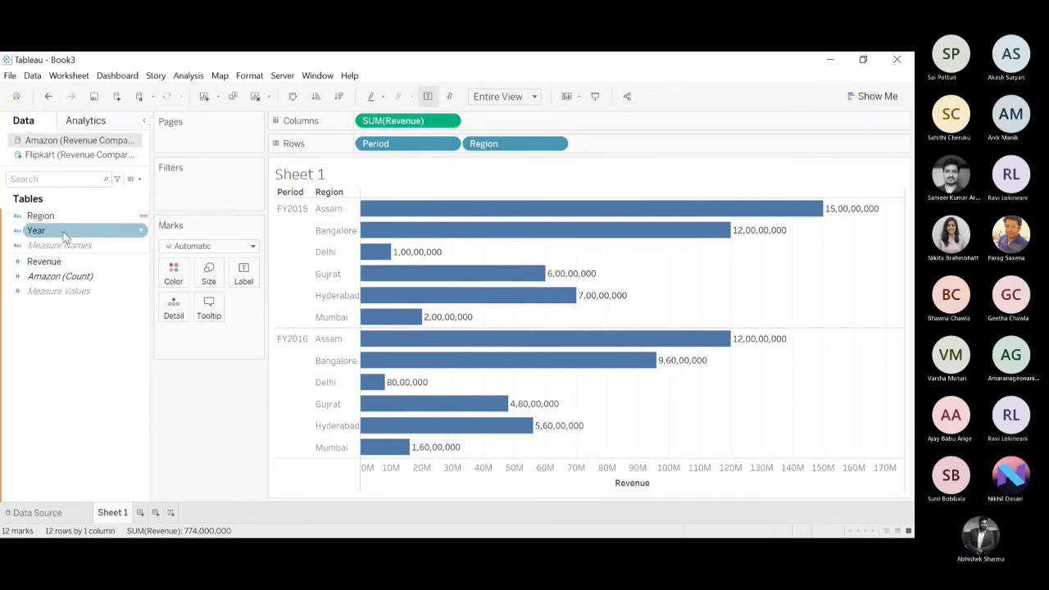
click(70, 218)
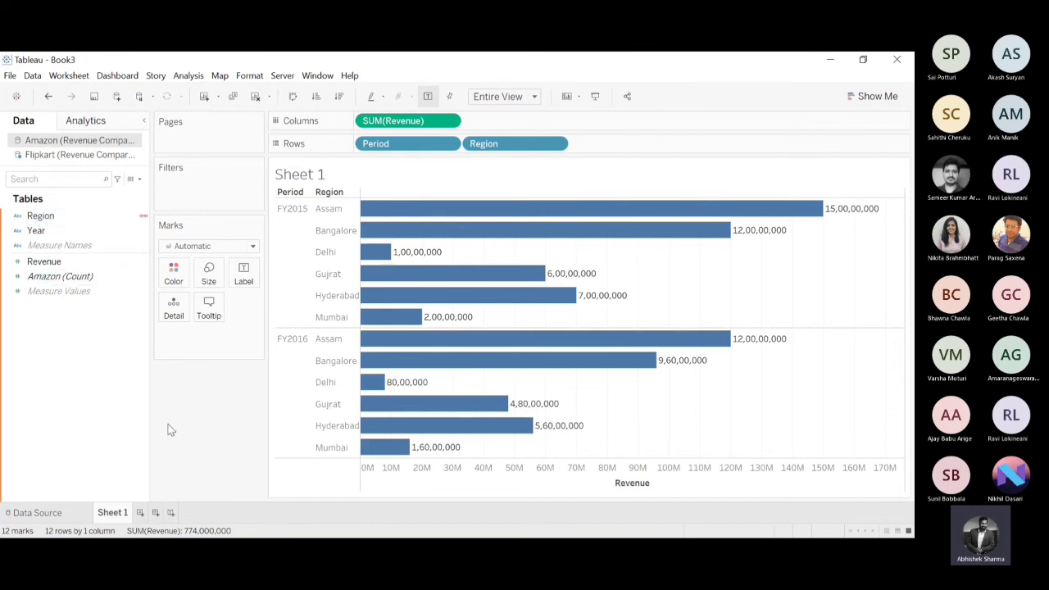
- Add the Amazon data source's Revenue to Columns beside the Flipkart revenue, and inspect the linked Region field
click(57, 262)
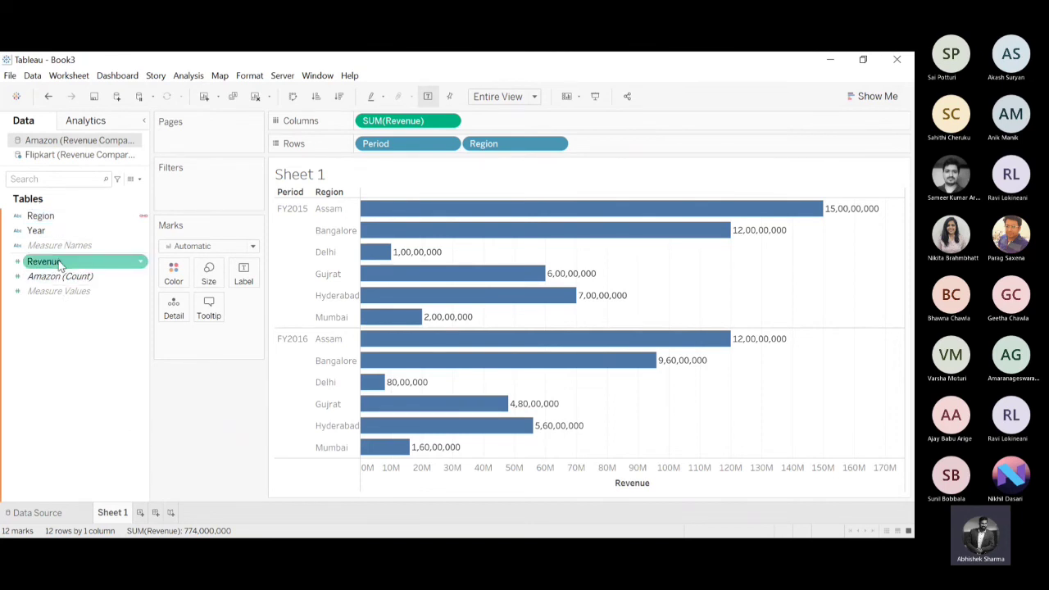
drag(59, 265, 509, 120)
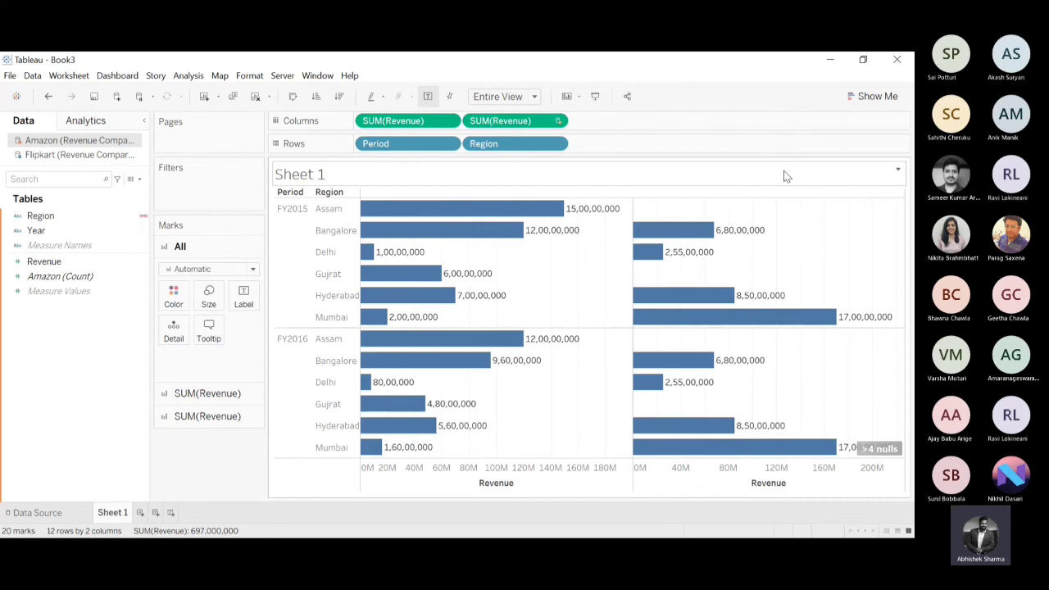
mouse_move(643, 239)
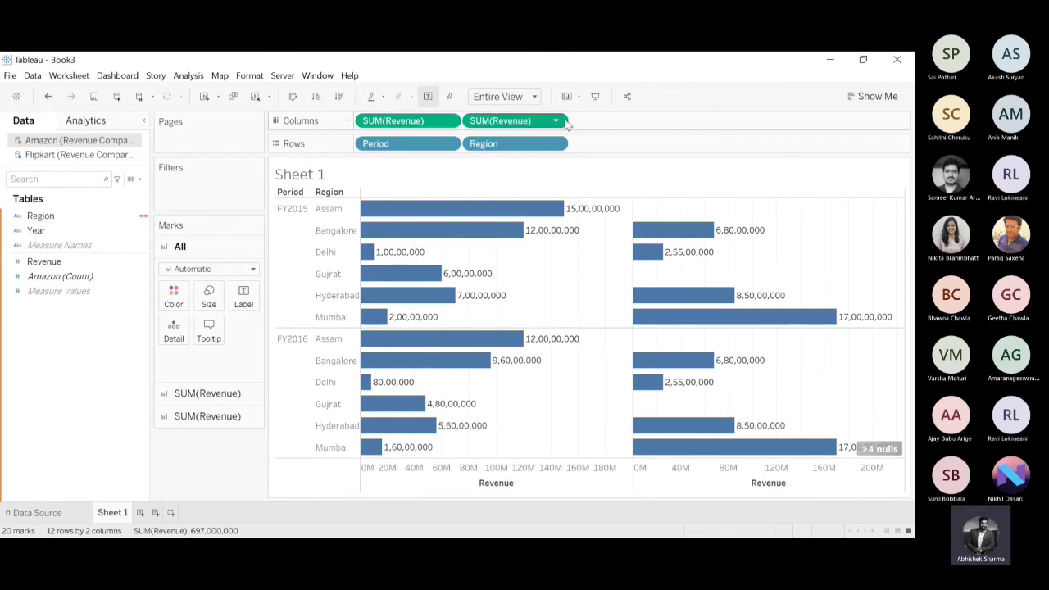
click(36, 143)
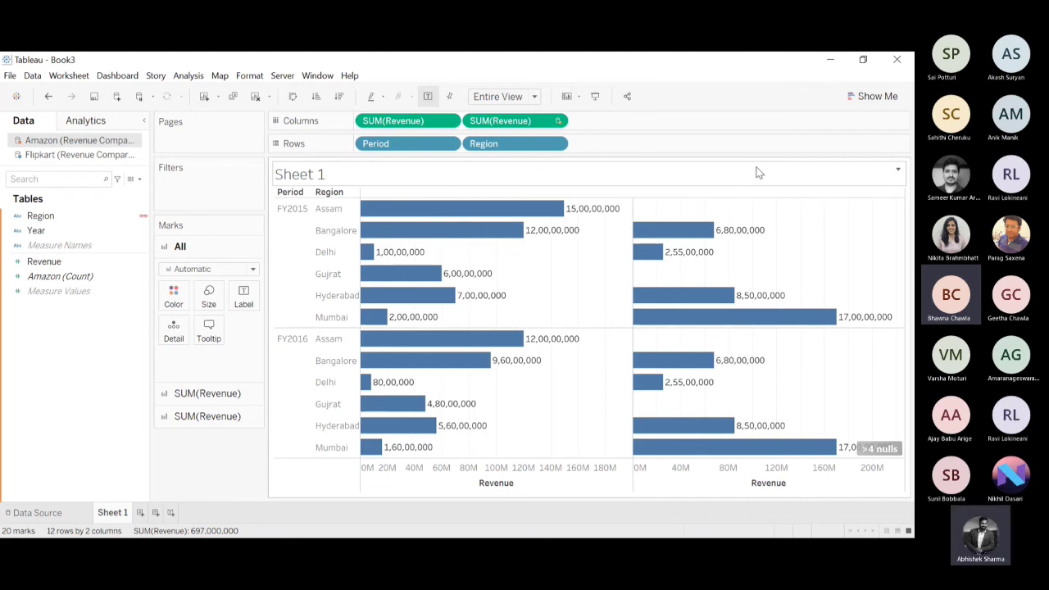
click(67, 215)
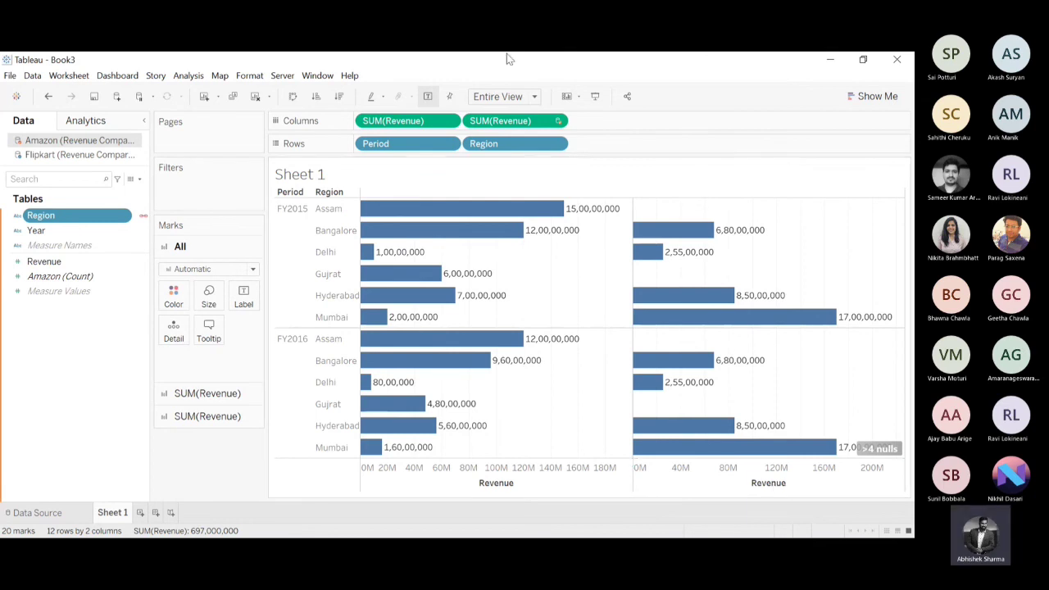
click(88, 367)
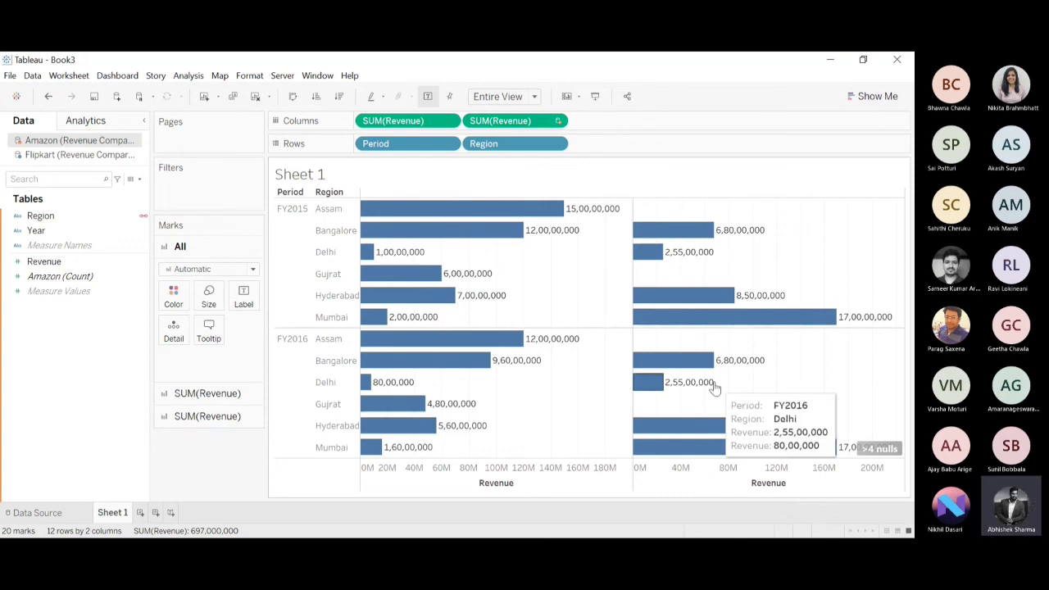
- Compare the Amazon data source's Region and Year fields with the Flipkart fields to identify which ones should be linked
click(59, 217)
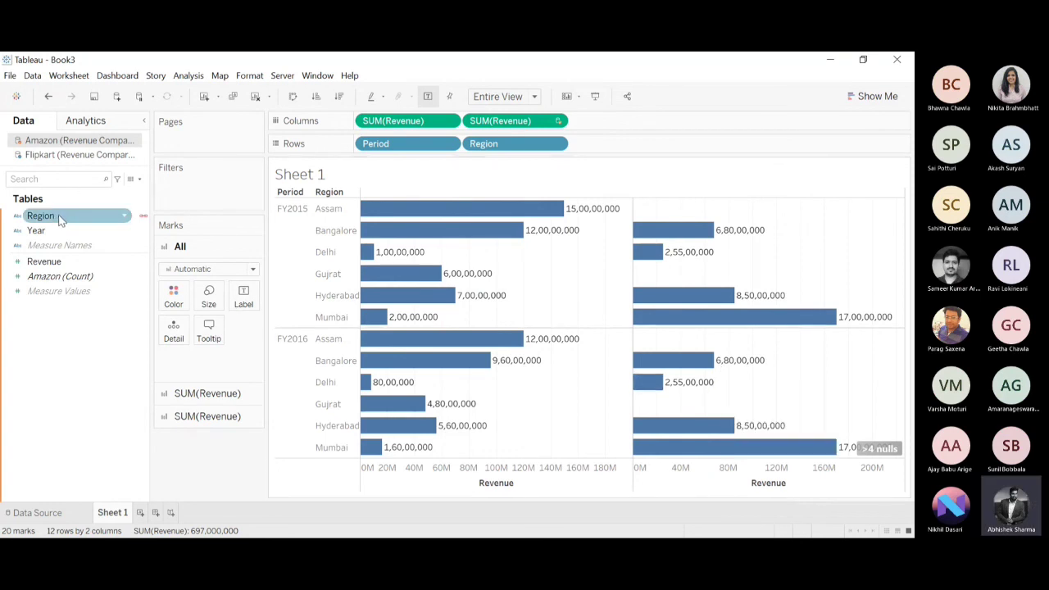
click(78, 232)
click(72, 218)
click(70, 231)
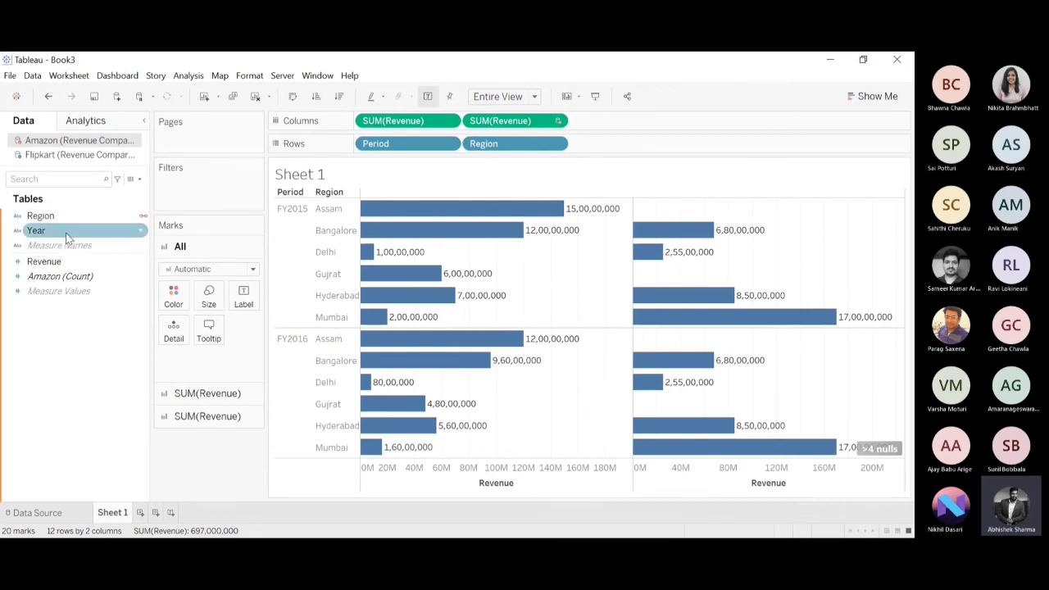
click(79, 155)
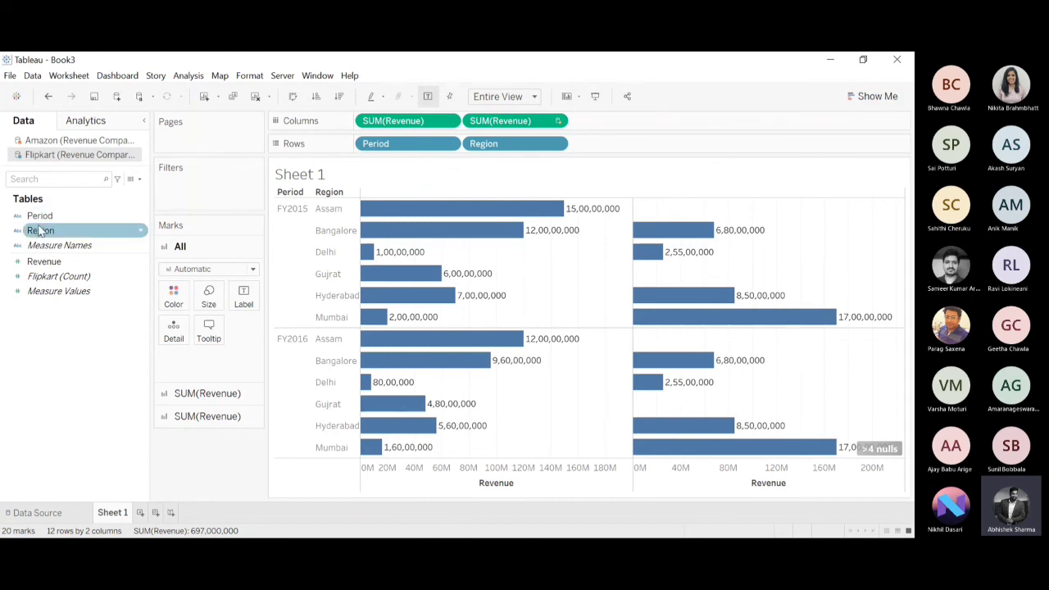
click(70, 142)
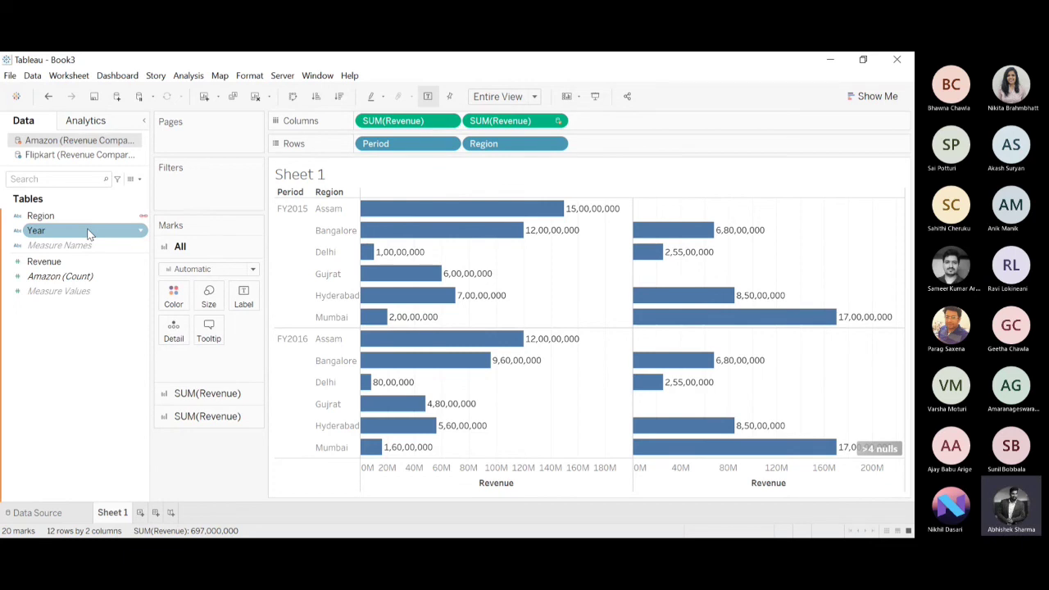
- Define a custom blend relationship that maps Flipkart's Period field to Amazon's Year field alongside Region
click(32, 76)
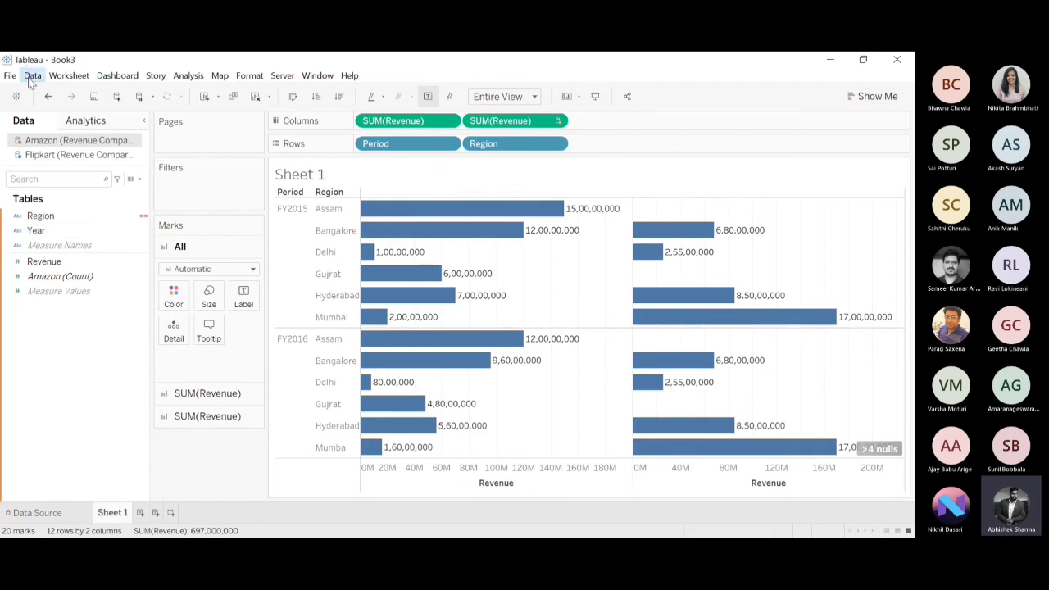
click(84, 154)
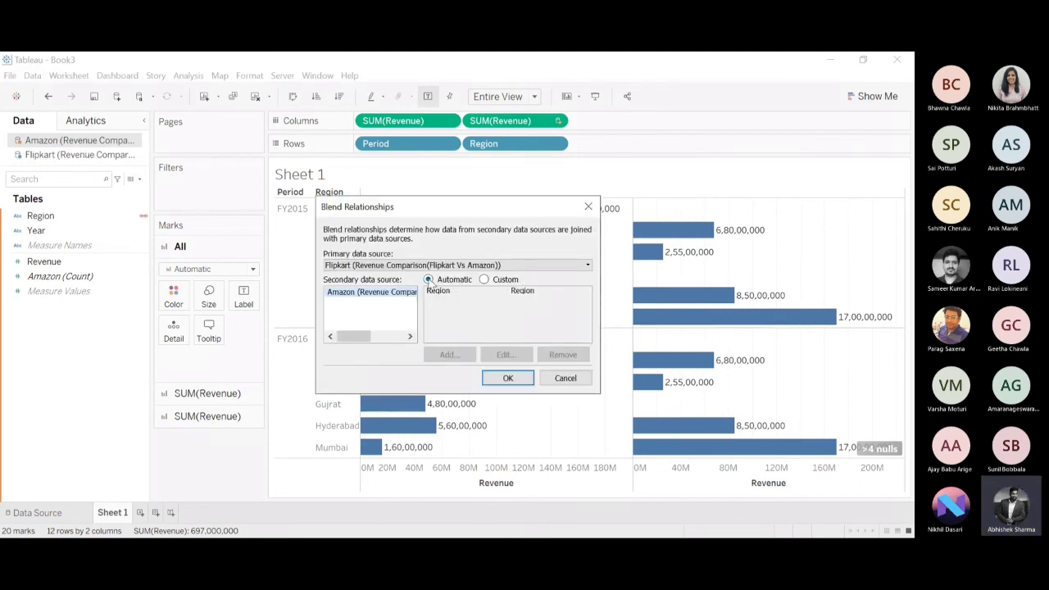
click(496, 282)
click(497, 292)
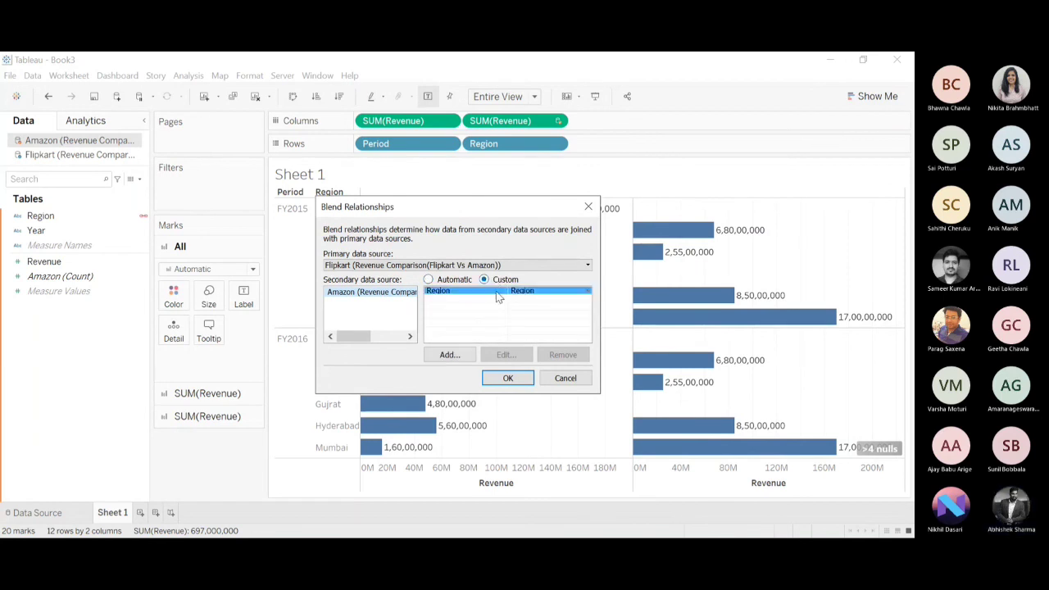
click(455, 357)
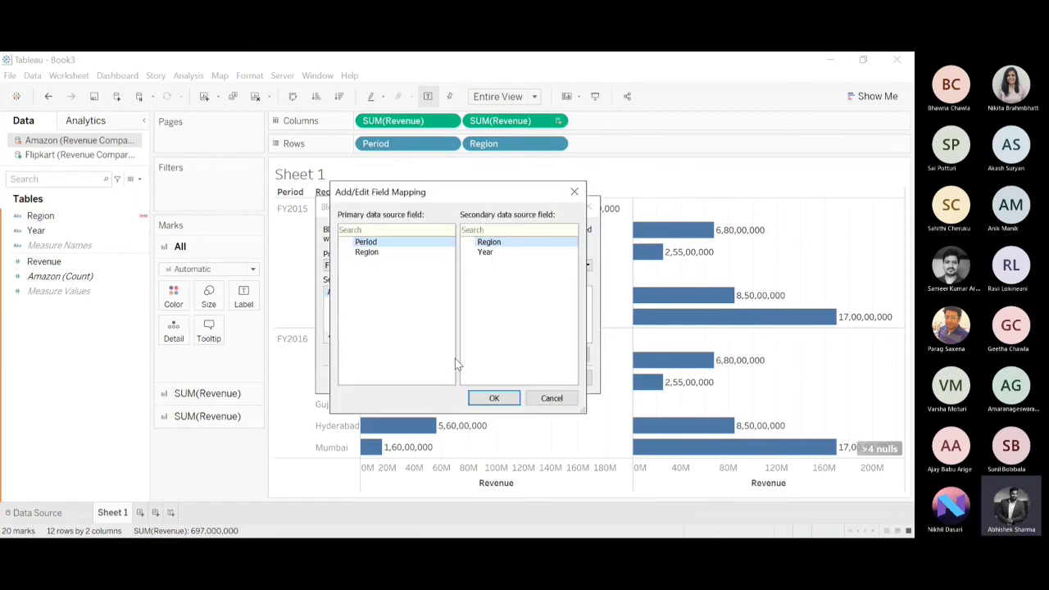
click(517, 255)
click(509, 396)
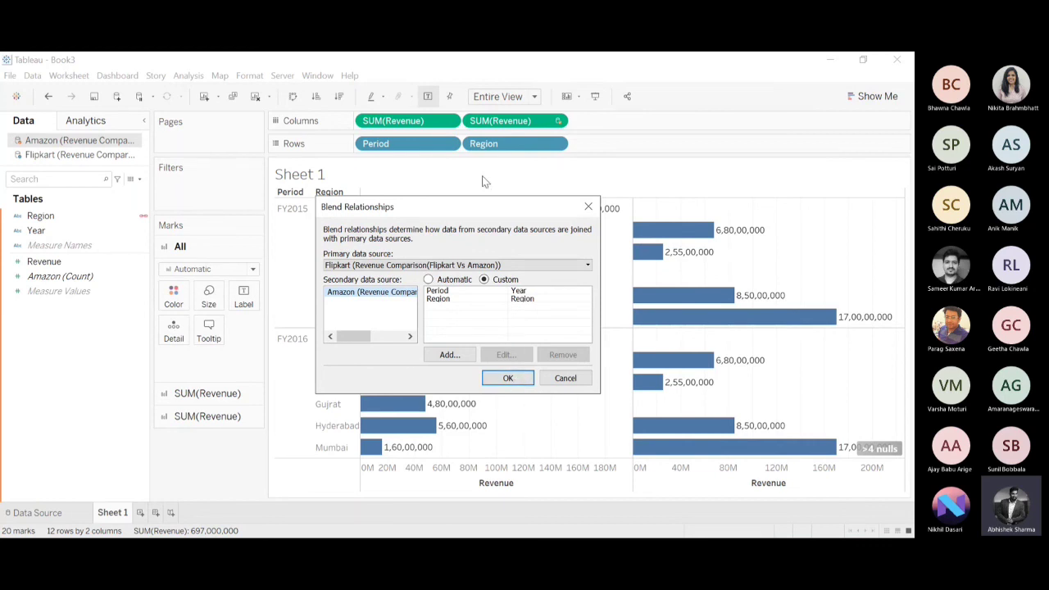
click(508, 379)
click(508, 378)
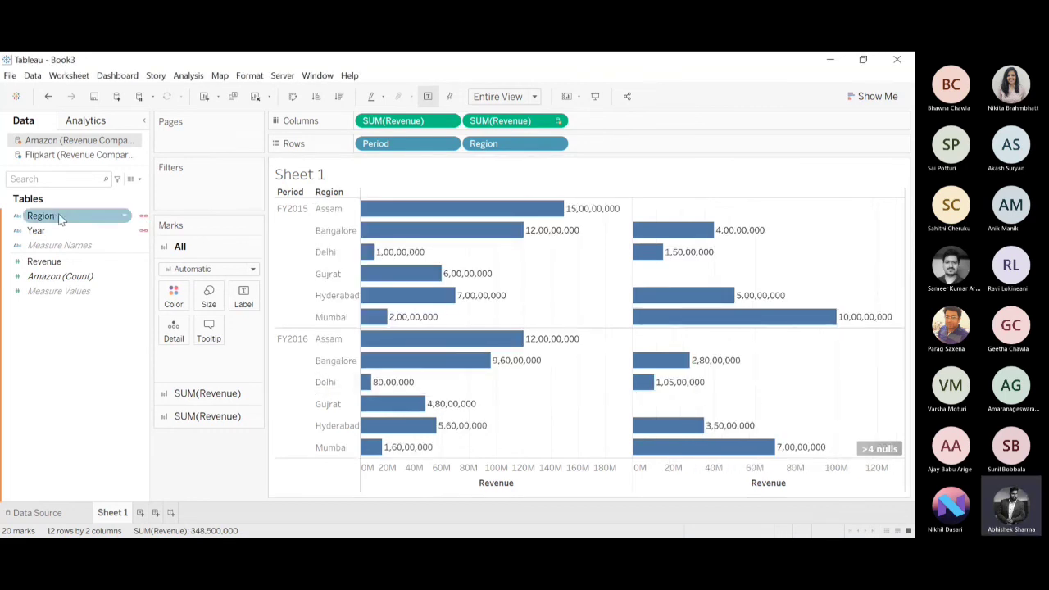
- Check the link indicators of Region and Year, and compare the Amazon revenue bars for Bangalore and Mumbai across both periods
click(139, 216)
click(140, 230)
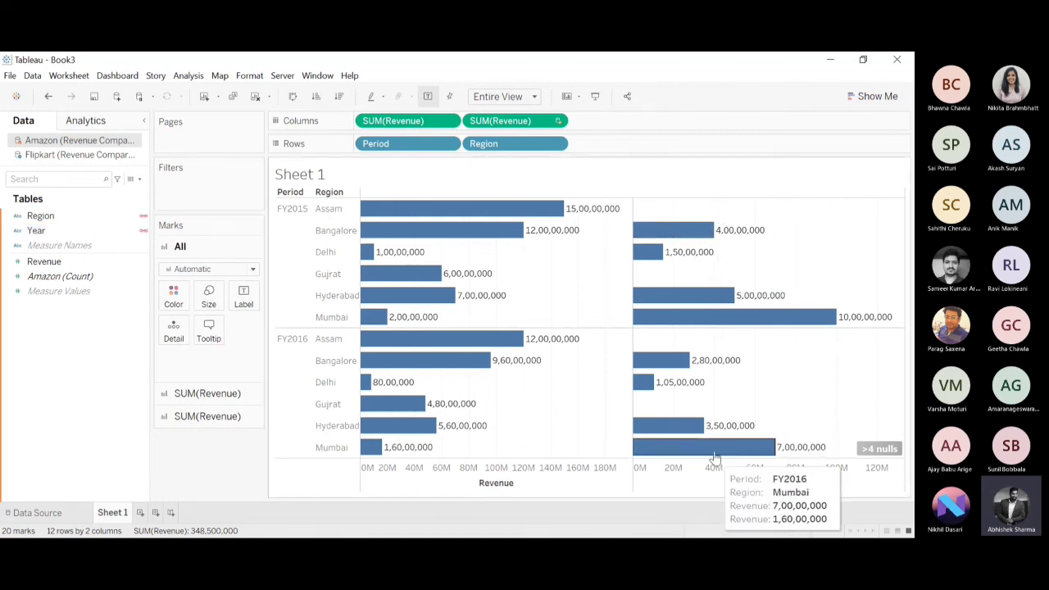
mouse_move(721, 233)
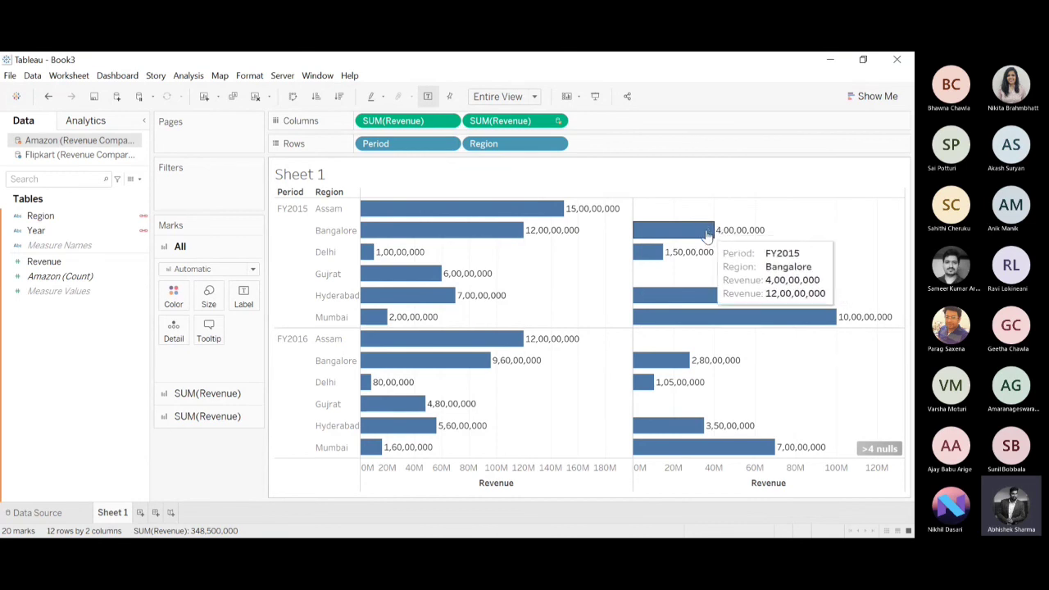
mouse_move(676, 361)
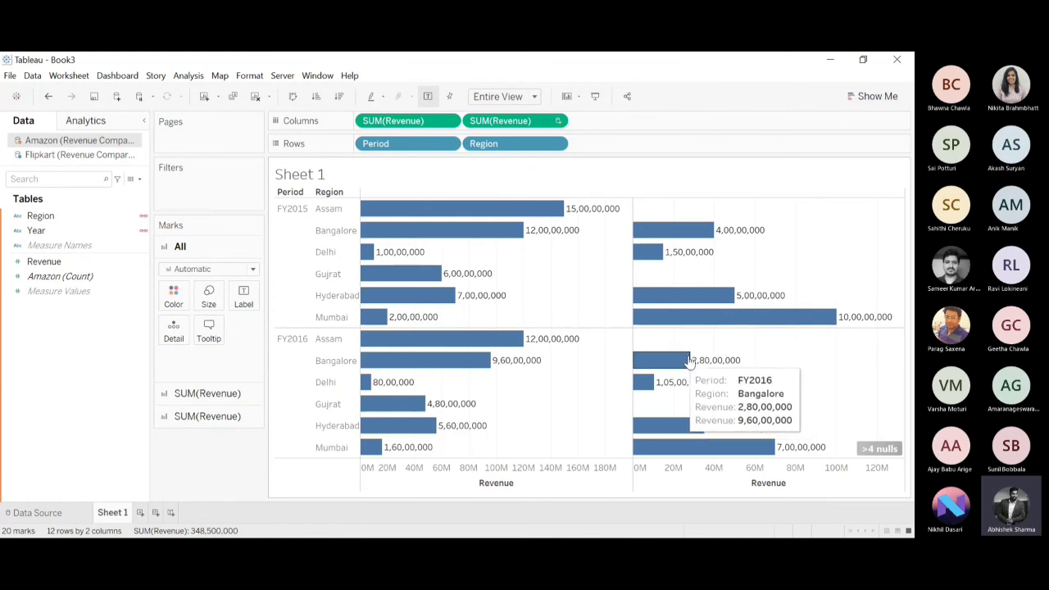
mouse_move(675, 322)
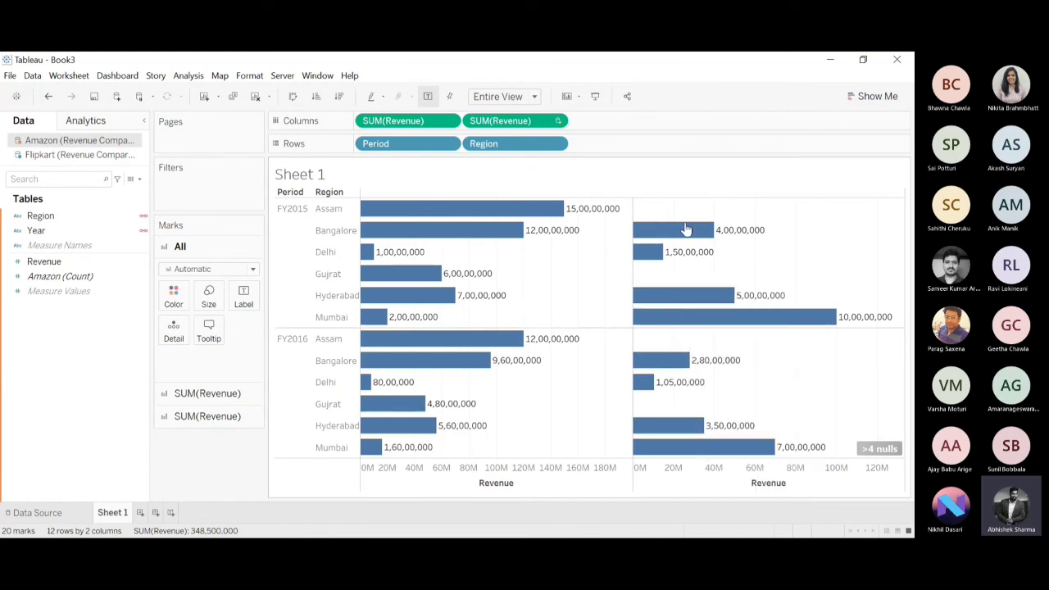
- Unlink and relink Year, and do the same for Region, to compare how each affects the Amazon revenue
click(144, 231)
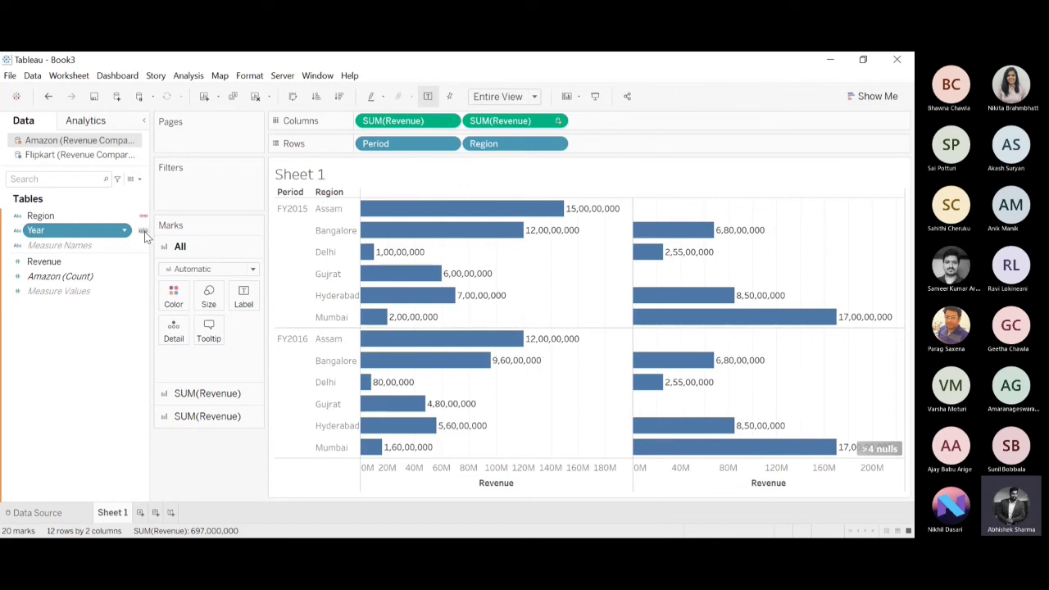
click(143, 231)
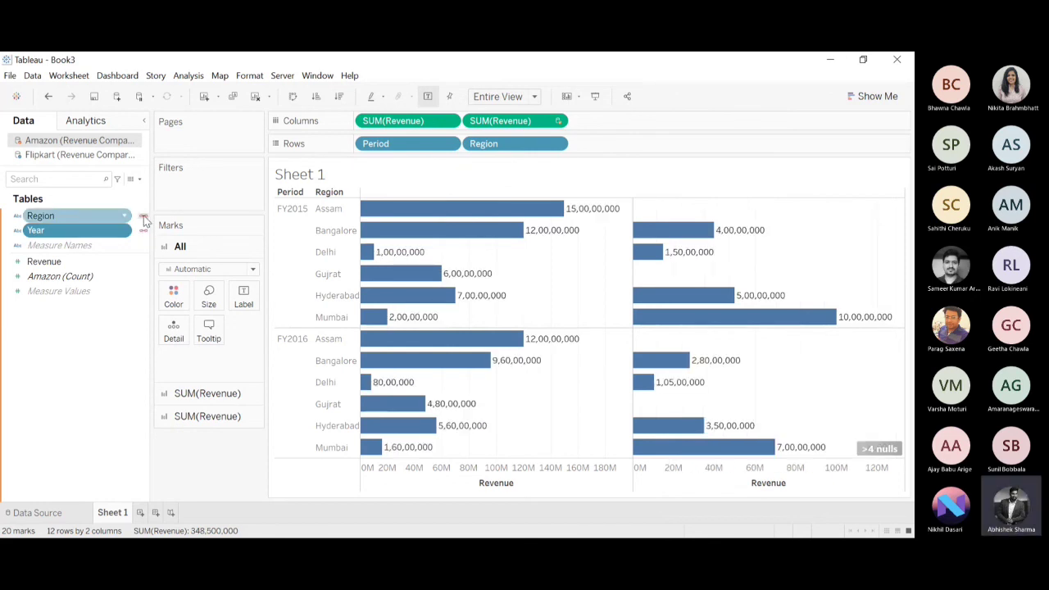
click(144, 217)
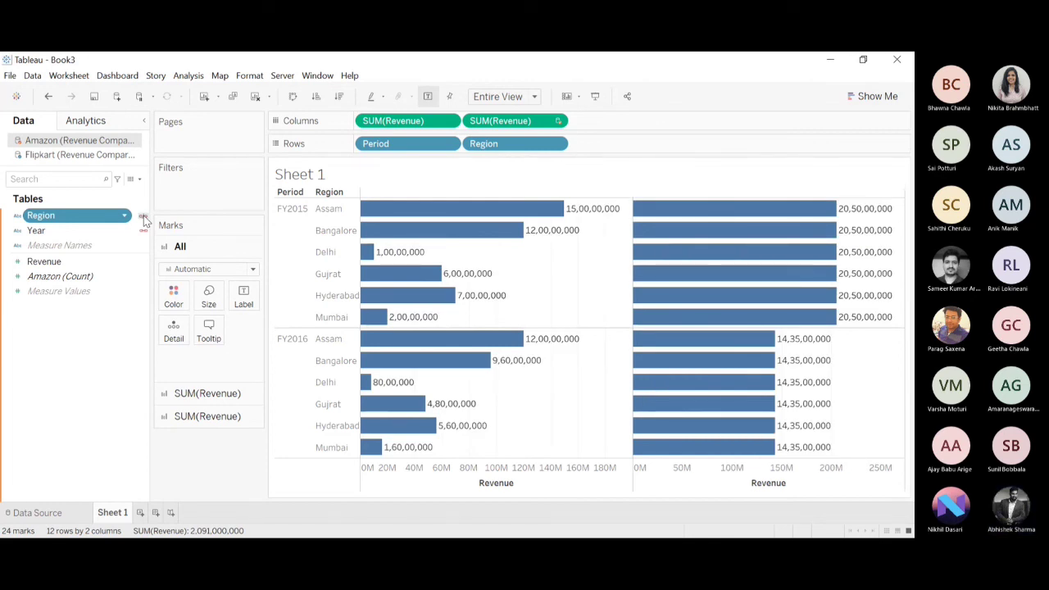
click(143, 217)
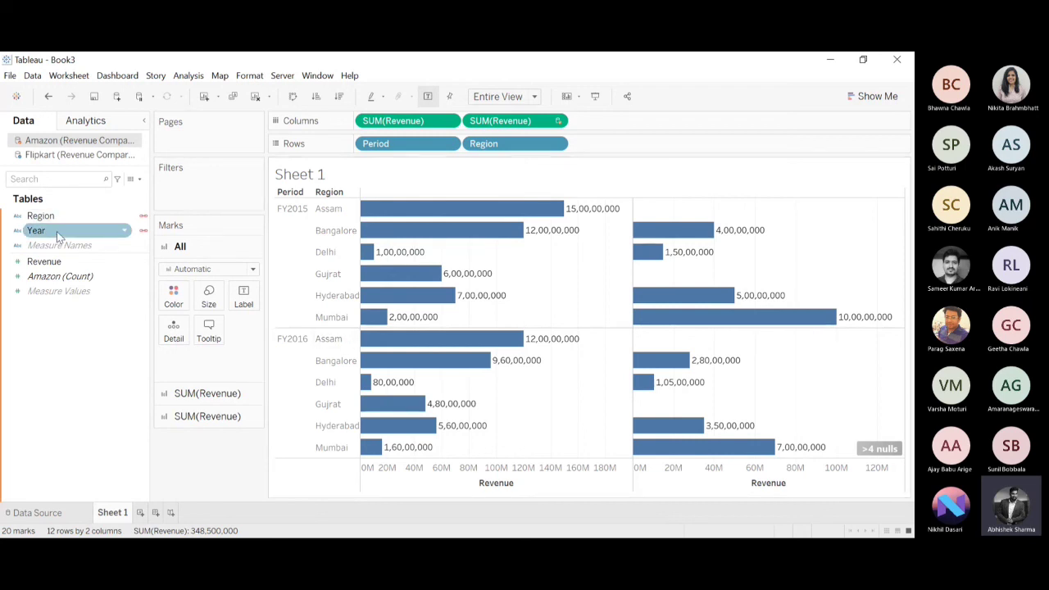
- Review the Flipkart data source's fields and return to the Amazon data source with its linked fields
click(49, 156)
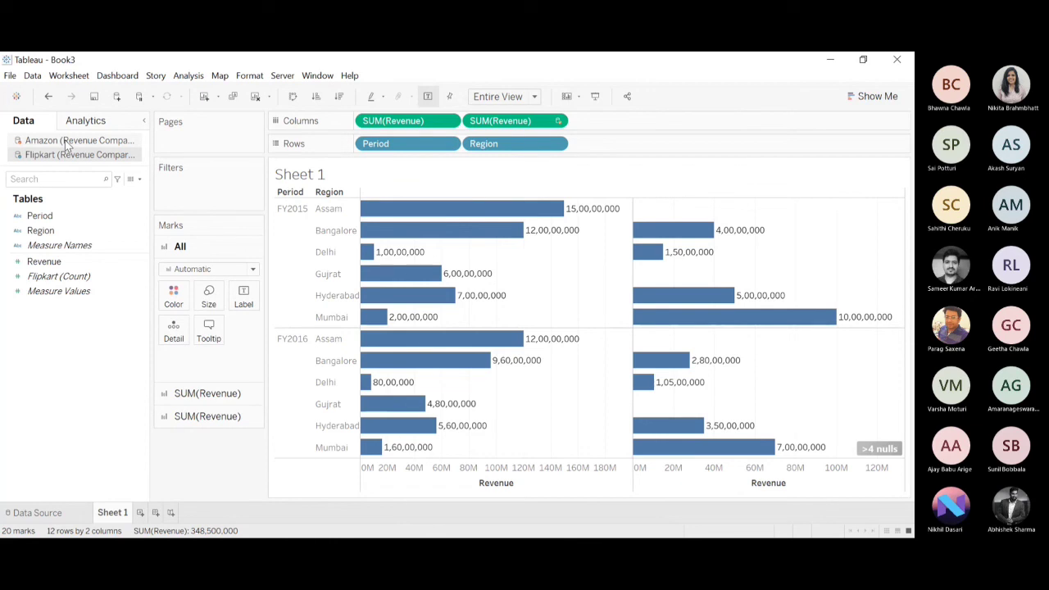
click(68, 141)
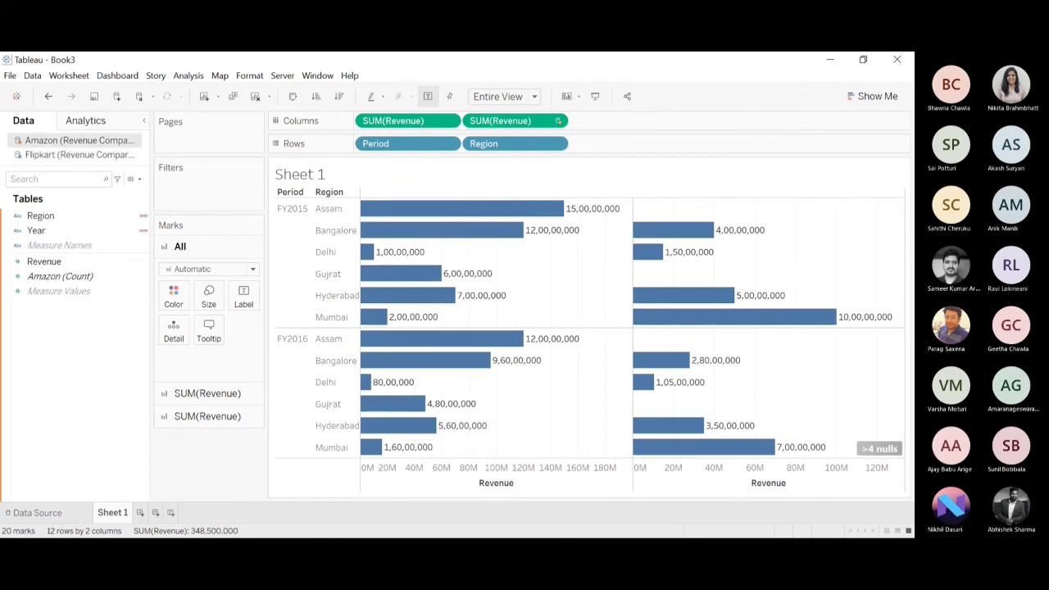
key(alt+Tab)
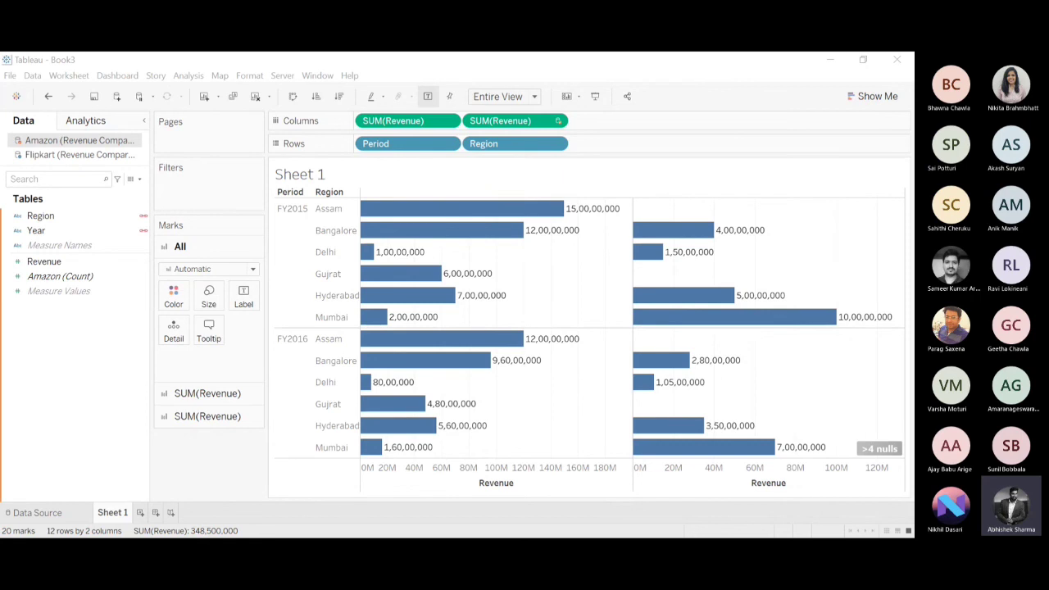
click(778, 493)
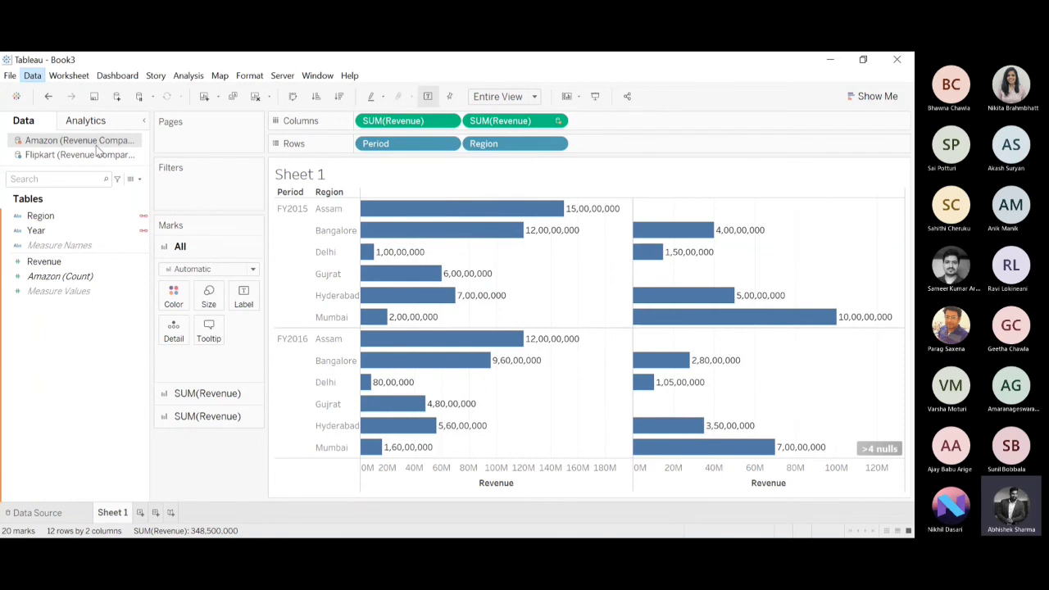
- Reset the blend relationship between the Flipkart and Amazon data sources to Automatic
click(96, 148)
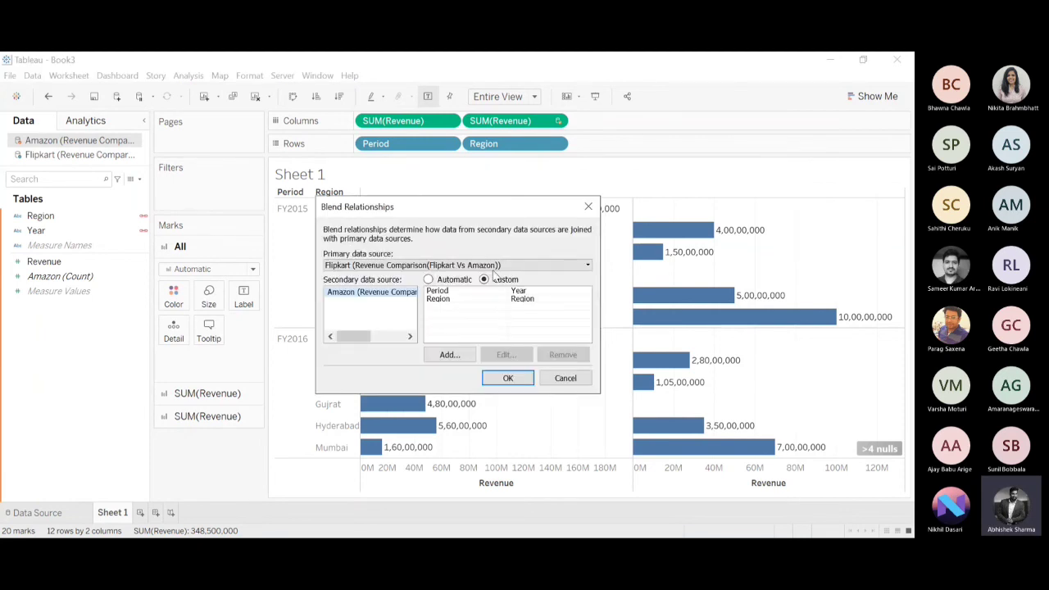
click(428, 279)
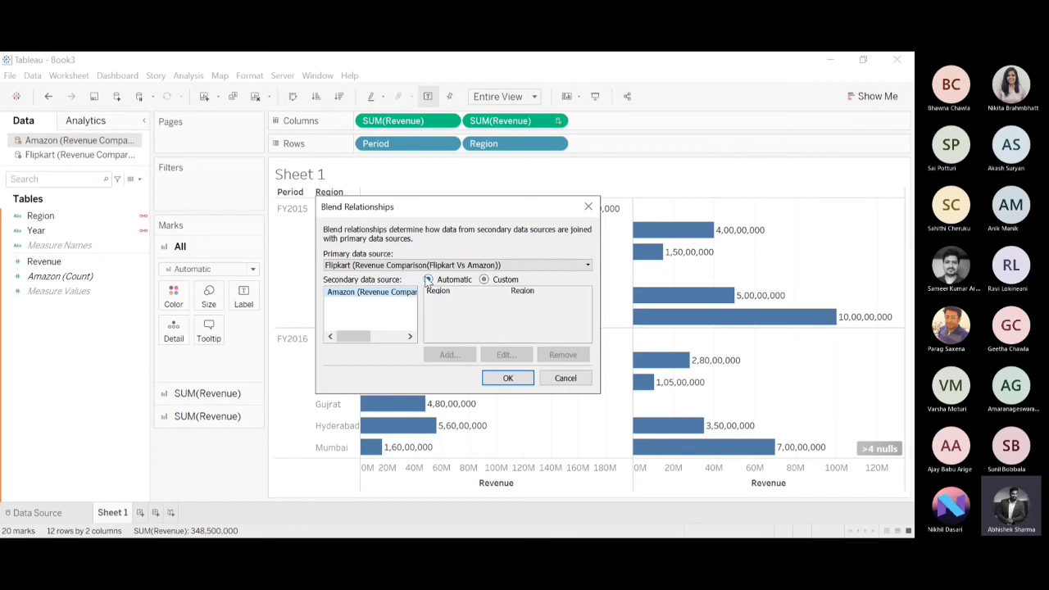
click(507, 378)
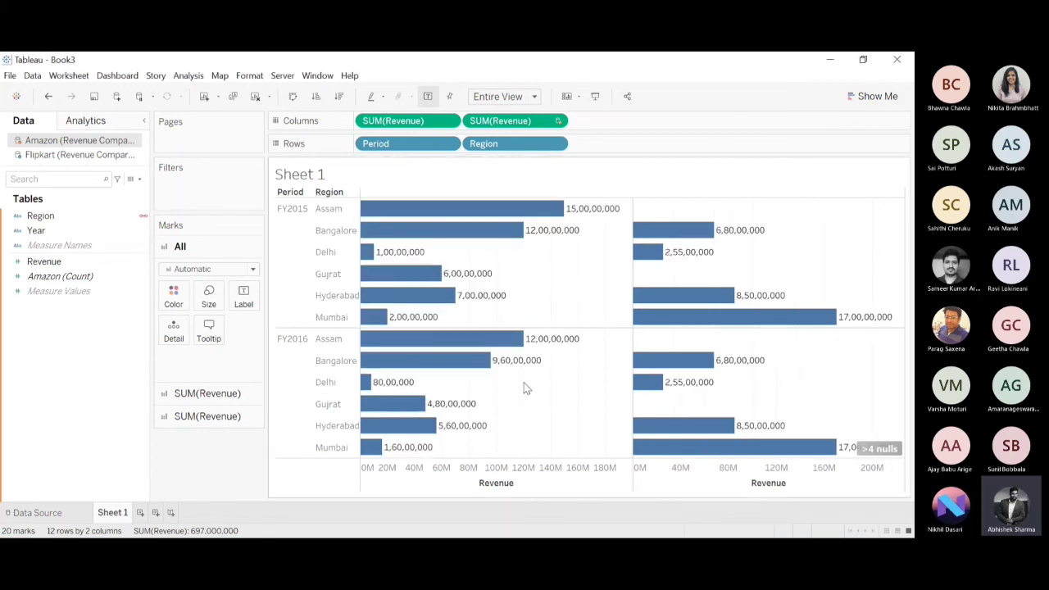
- Check Flipkart's field names and rename the Amazon data source's Year field to Period to match
click(59, 232)
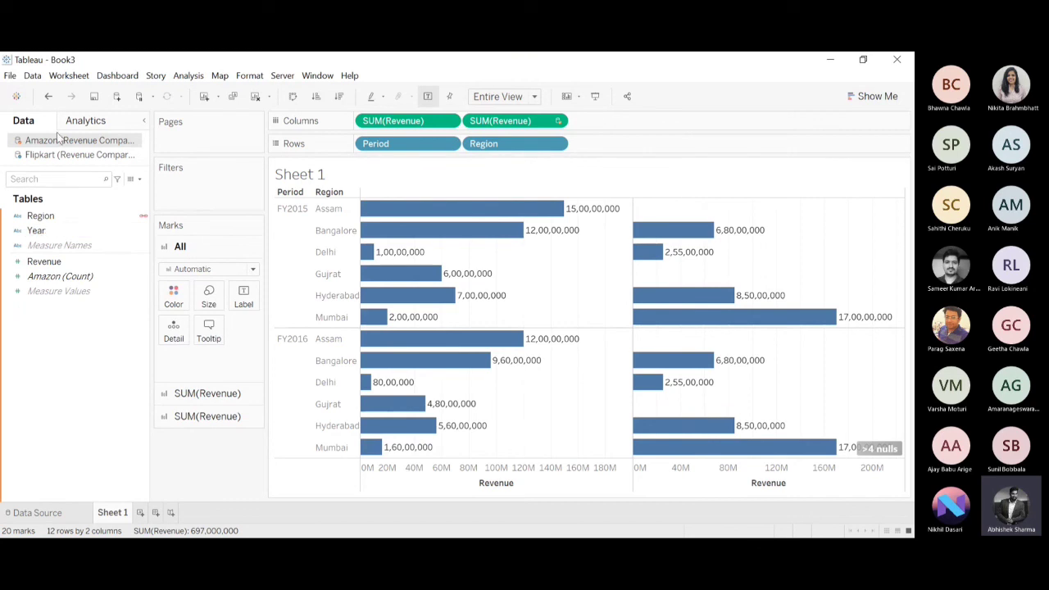
click(54, 157)
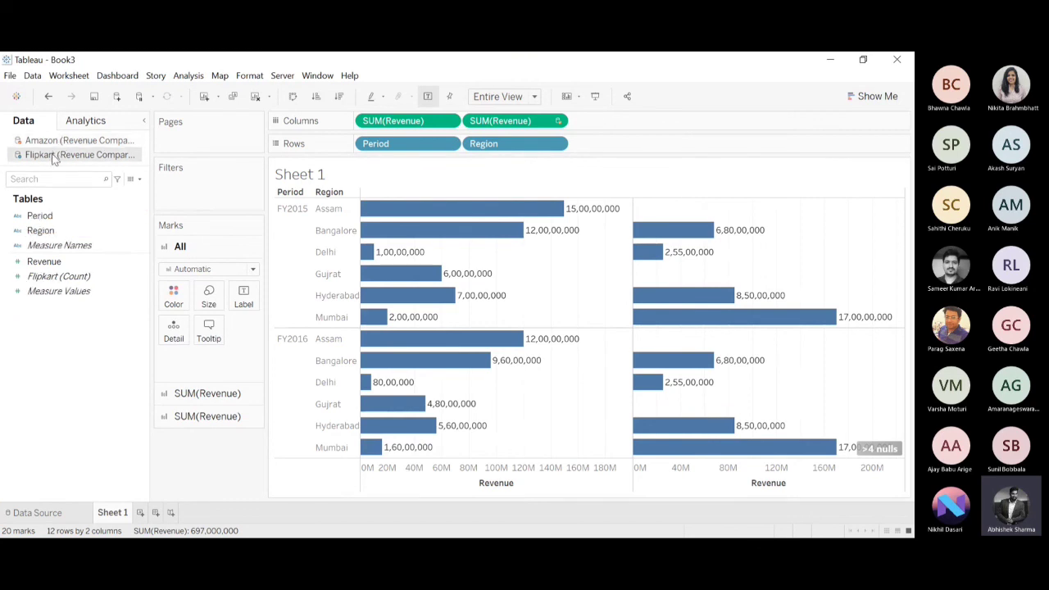
click(54, 232)
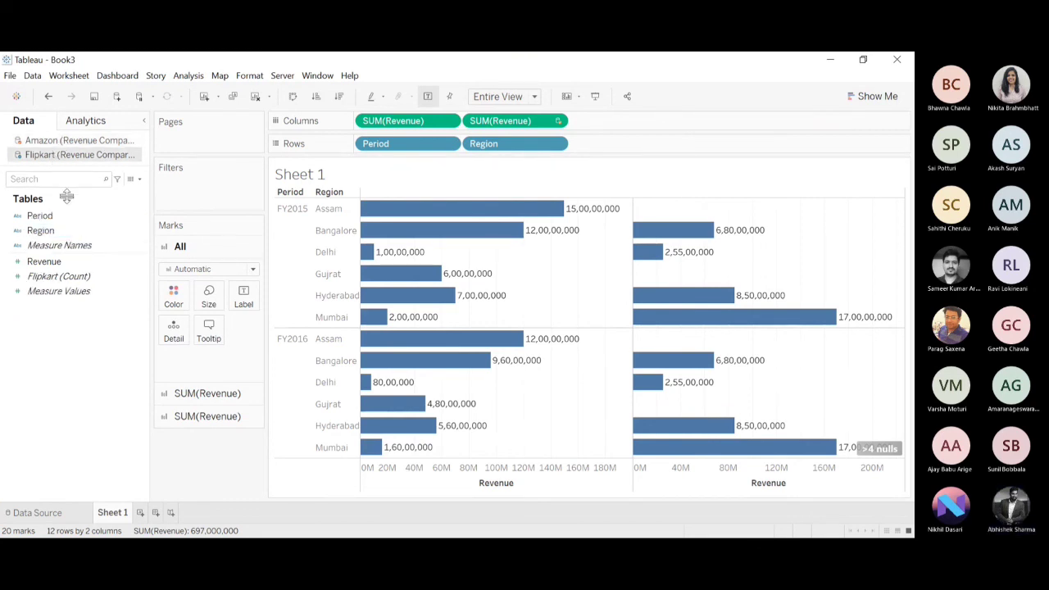
click(64, 144)
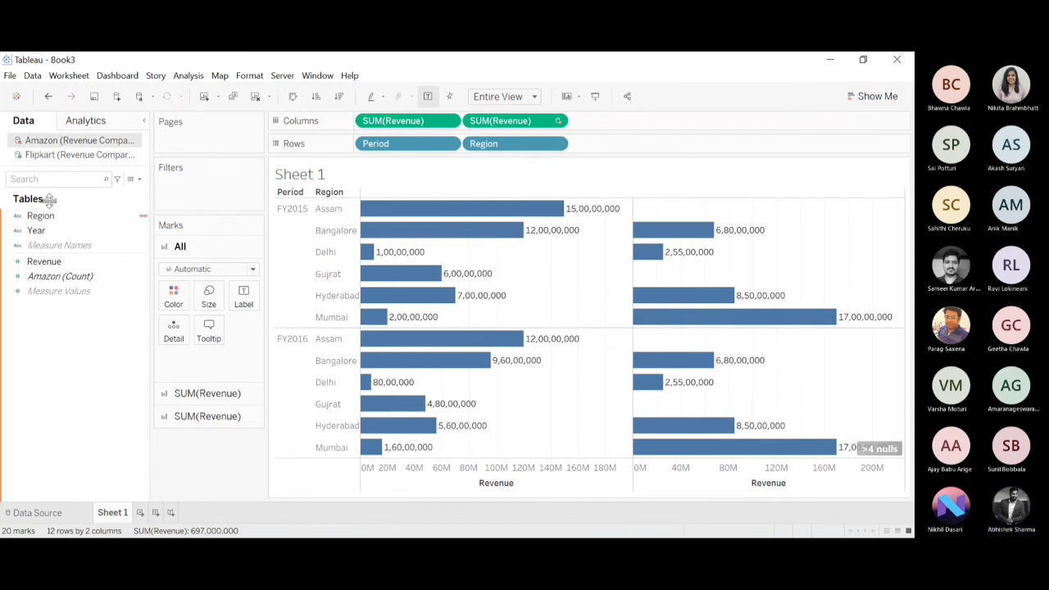
click(48, 232)
click(48, 234)
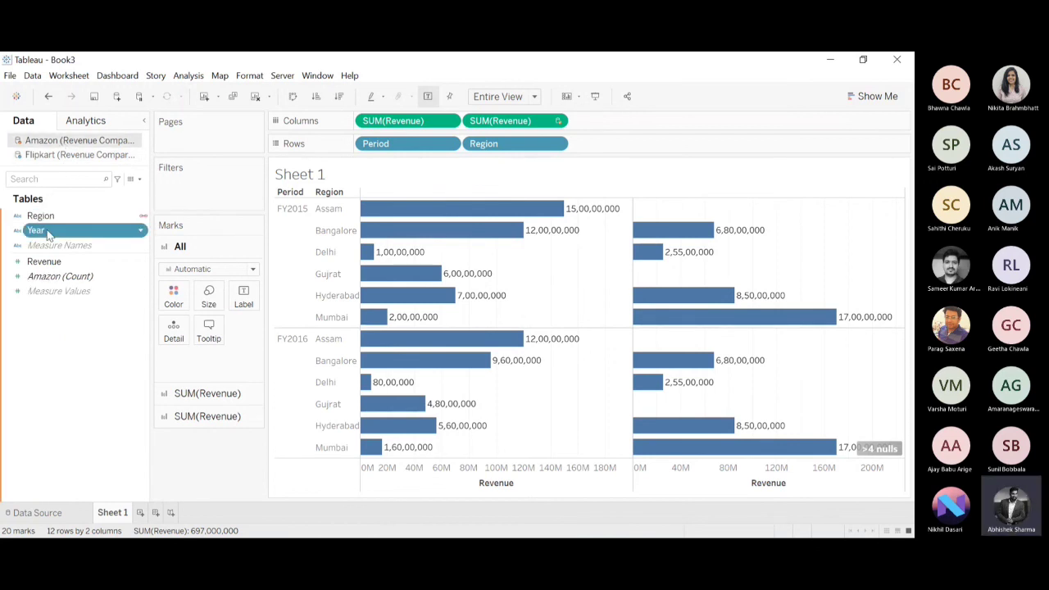
key(F2)
text(P)
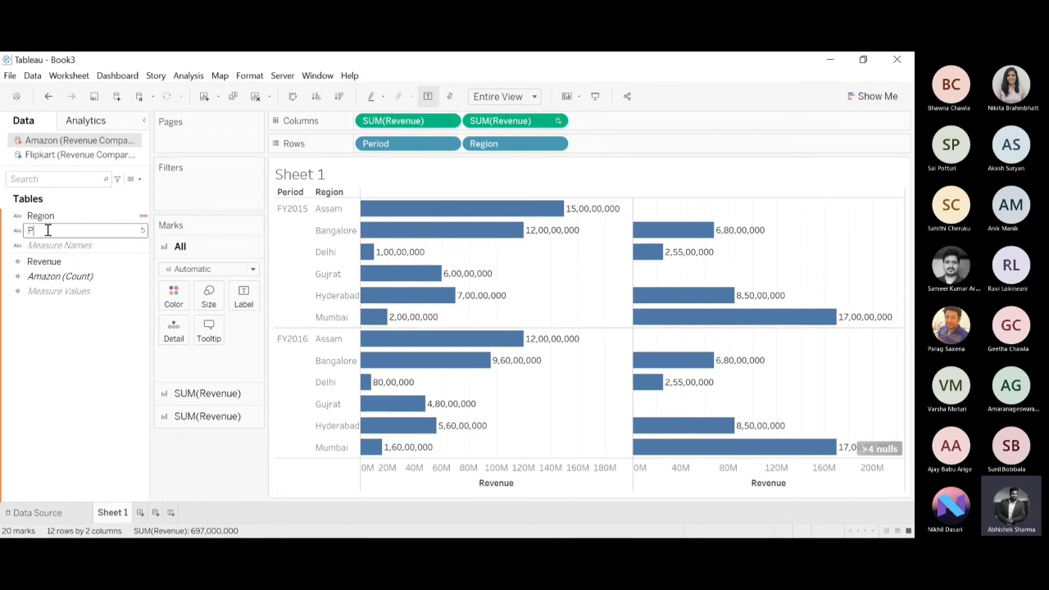
text(eriod)
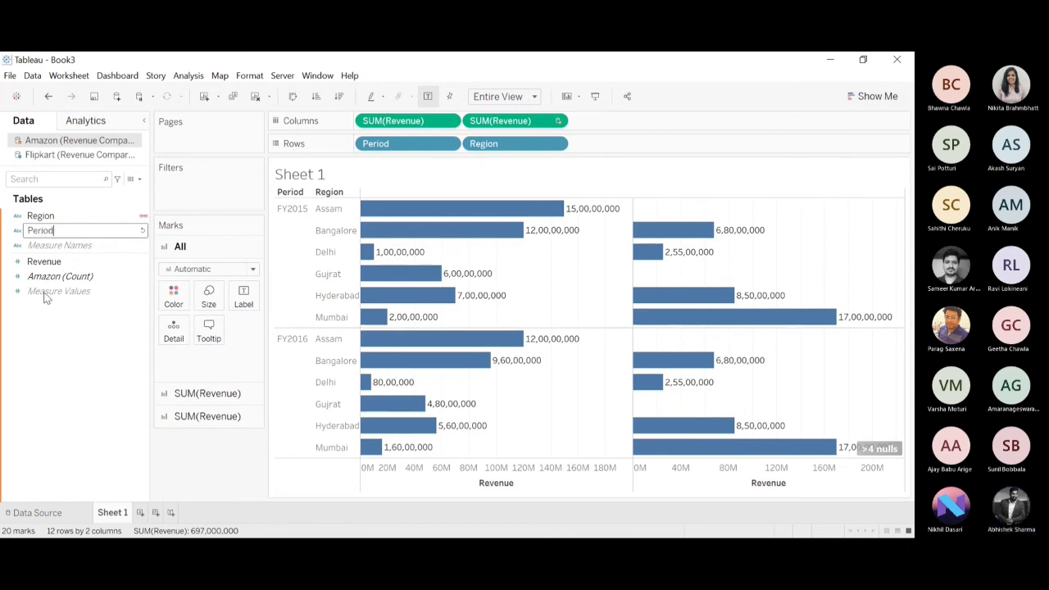
key(Return)
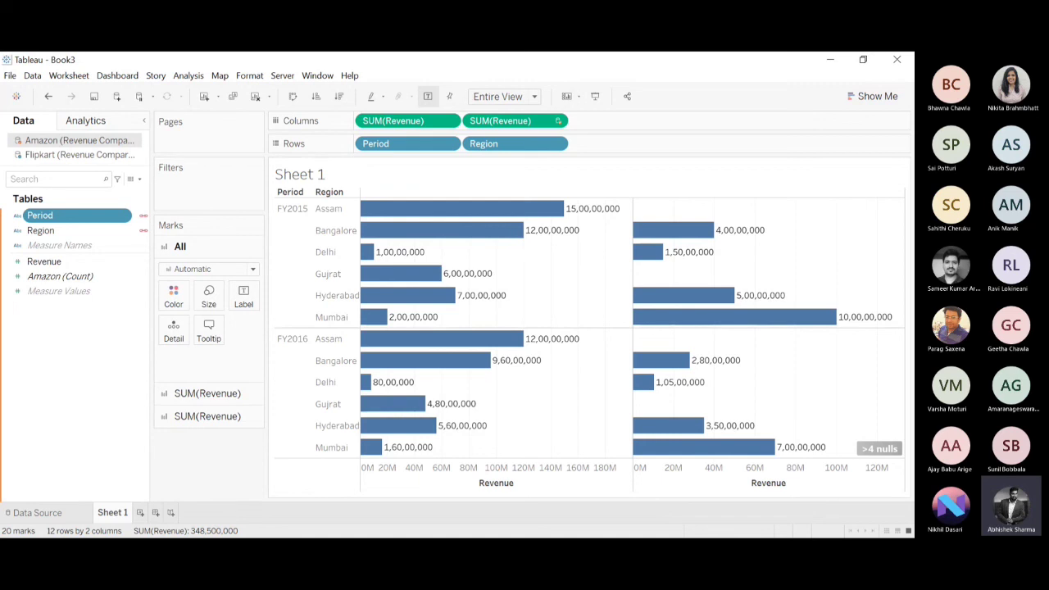
key(alt+Tab)
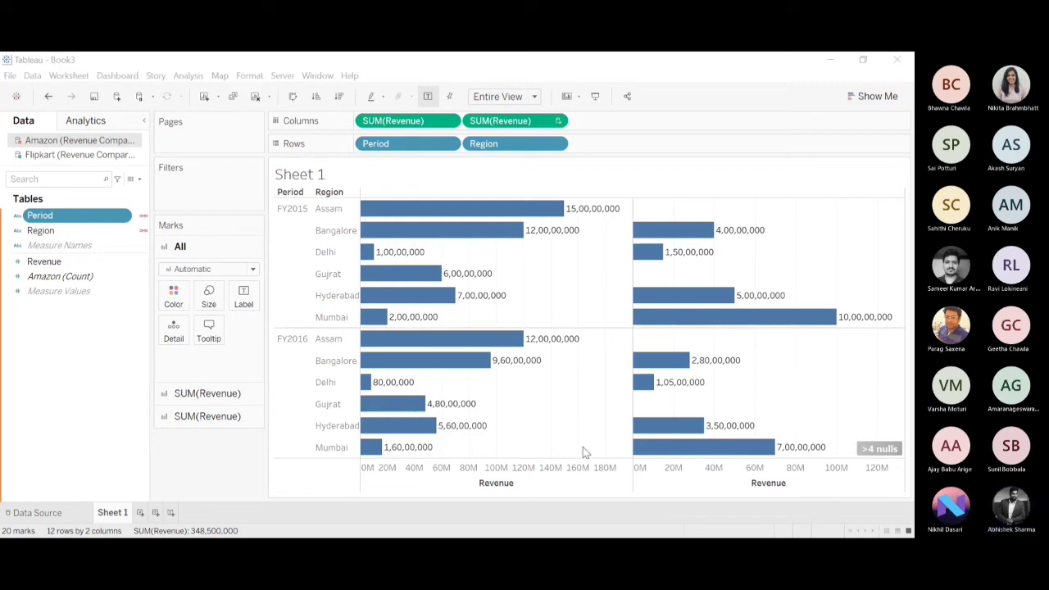
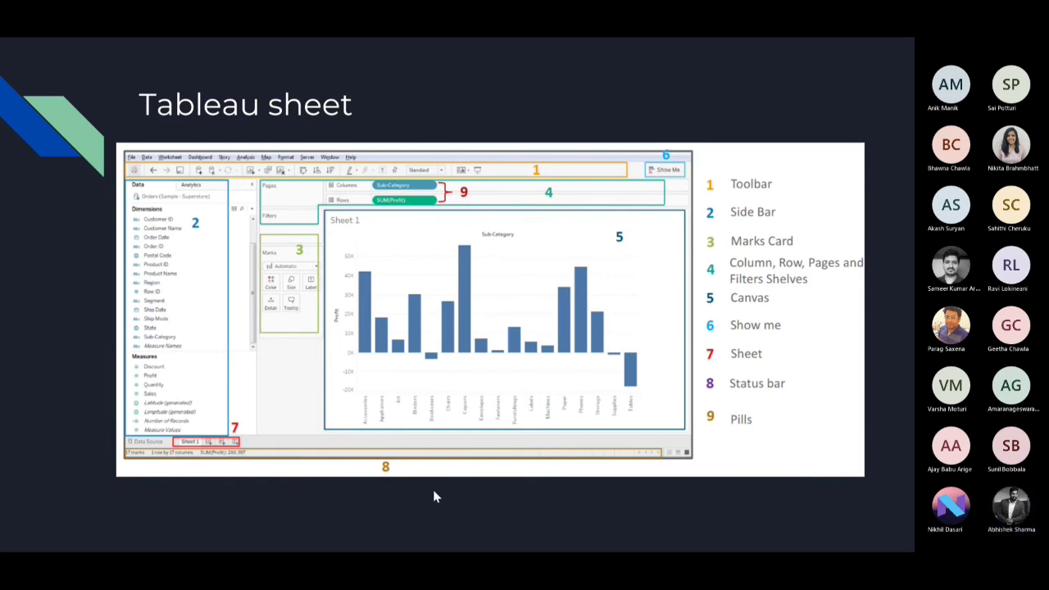
- Look through the slides on adding, combining and searching fields, and return to the Tableau sheet slide
key(Right)
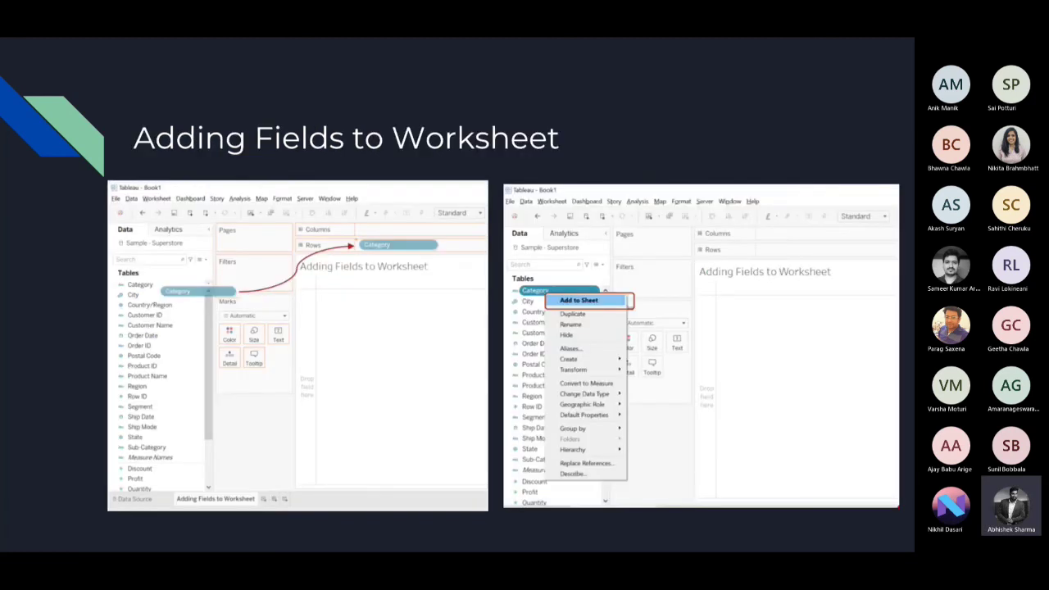
key(Right)
key(Right)
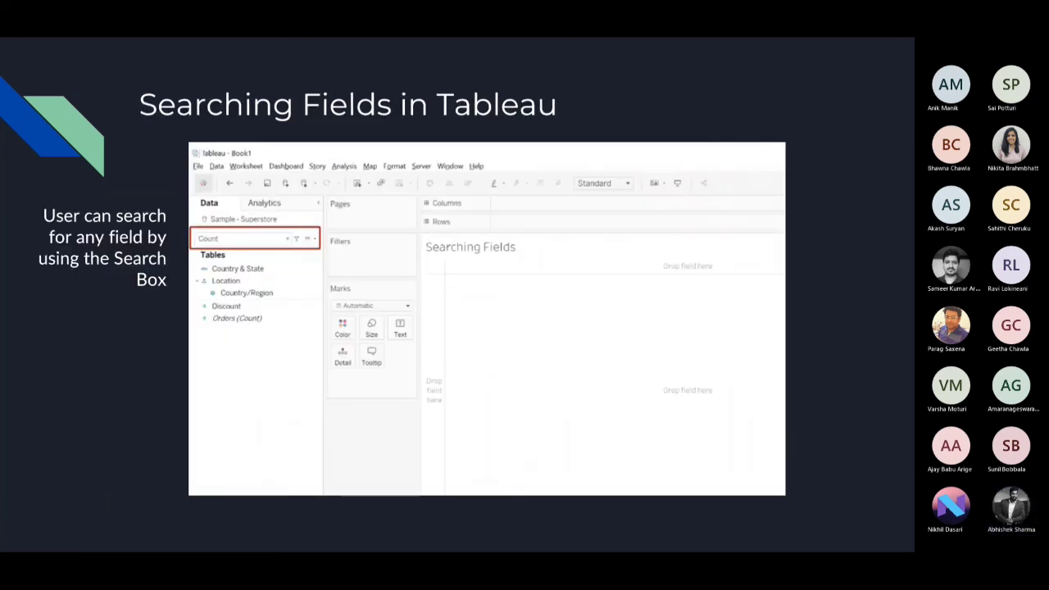
key(Right)
key(Left)
key(Left)
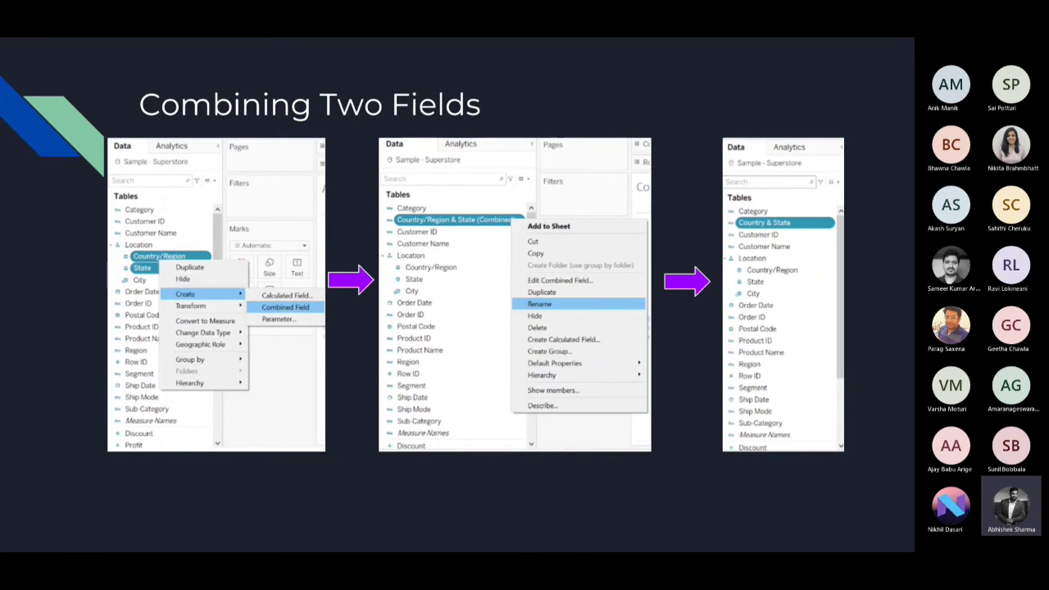
key(Left)
key(Left)
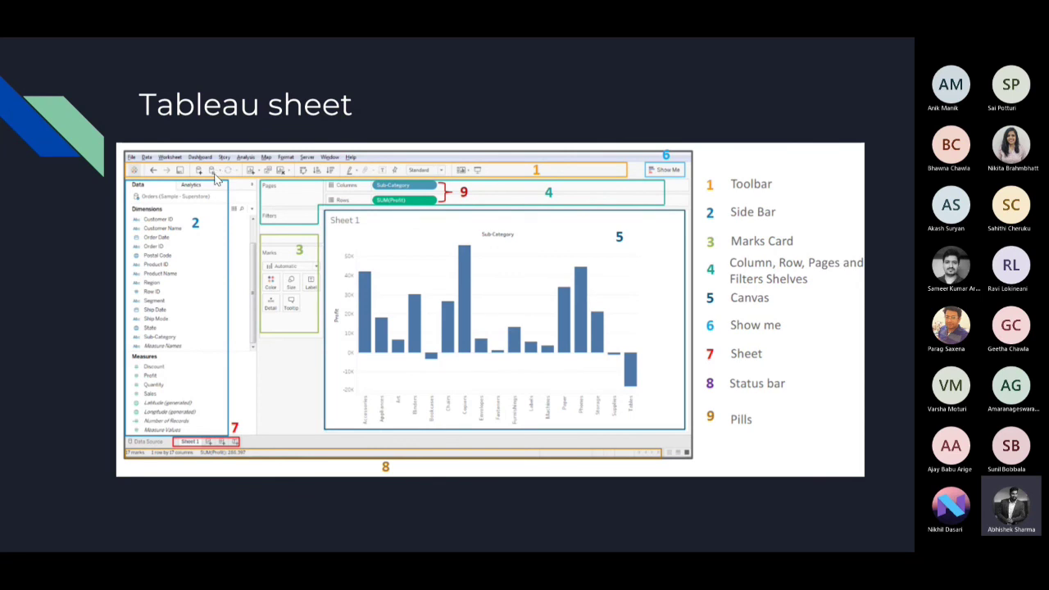
- Exit the slide show, switch to the Data Blending workbook in Tableau and add a new worksheet
key(Escape)
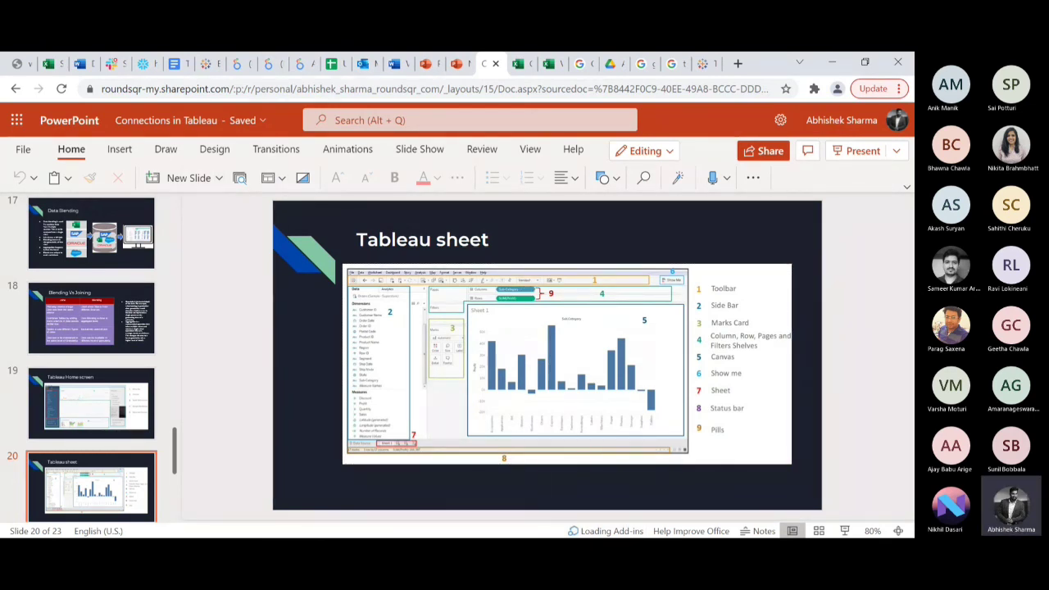
click(792, 107)
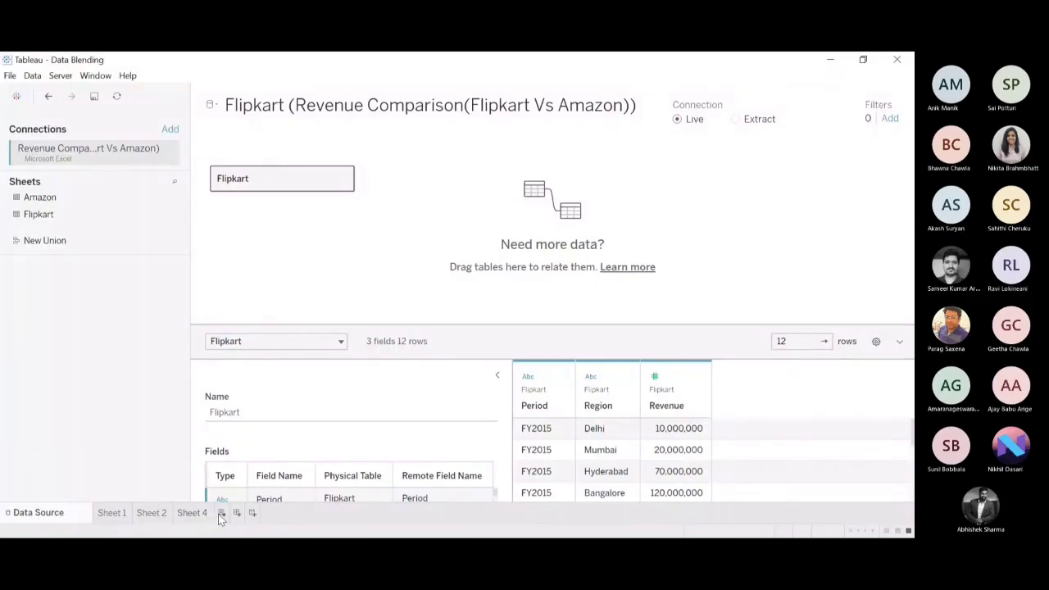
click(218, 513)
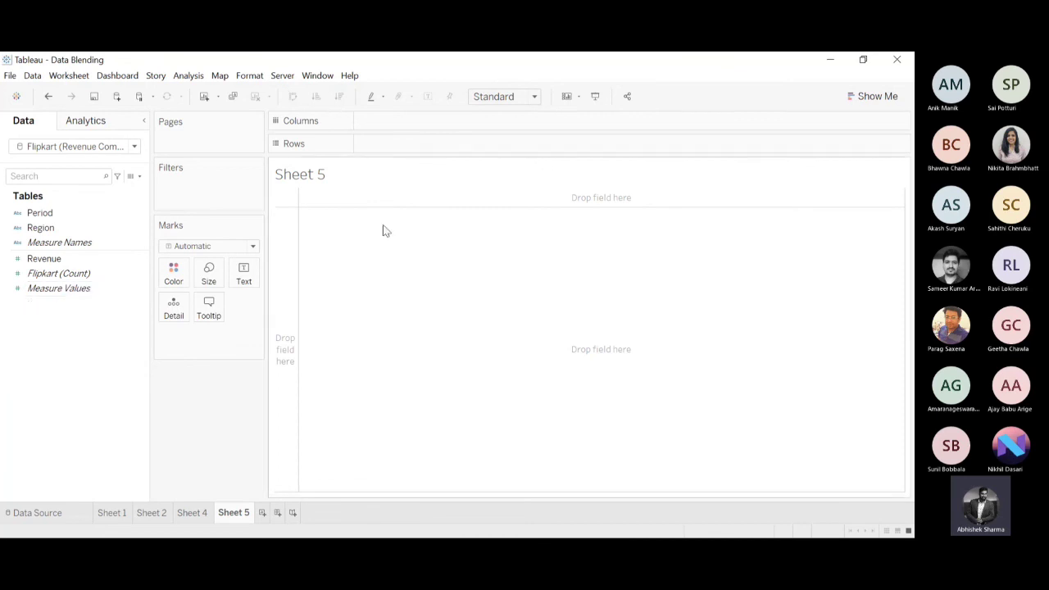
- Build a bar chart of Flipkart Revenue on Rows by Period on Columns
drag(44, 258, 423, 145)
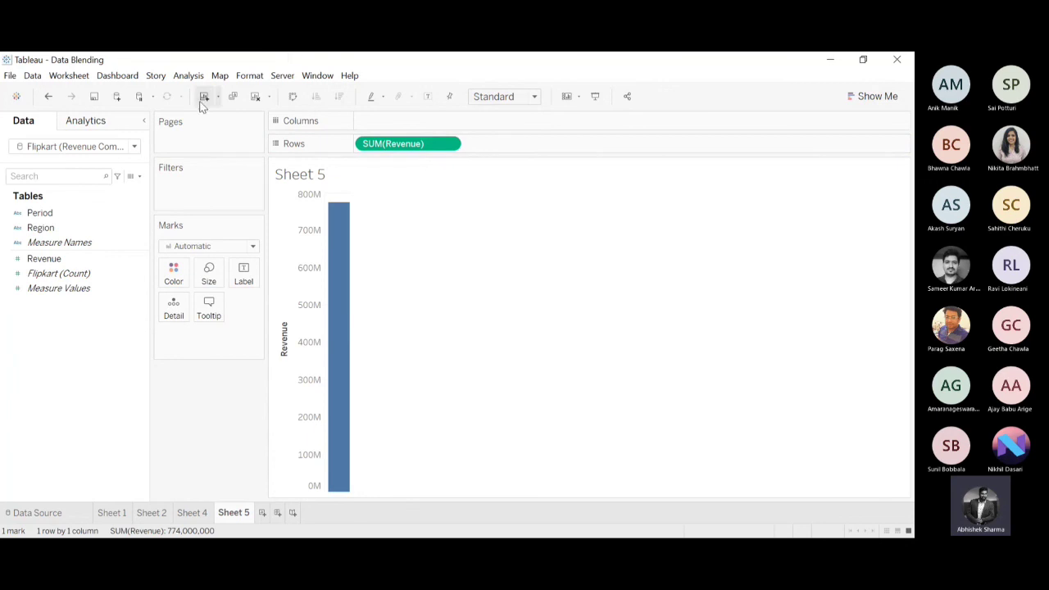
click(54, 214)
drag(53, 214, 374, 119)
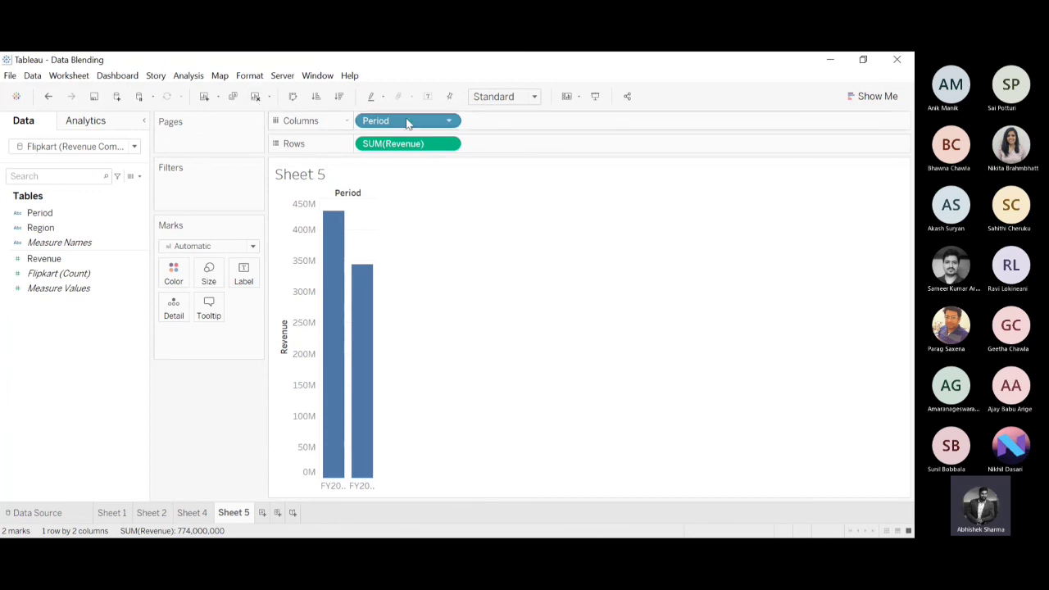
- Demonstrate clearing the sheet and swapping rows with columns, reverting each change
click(255, 96)
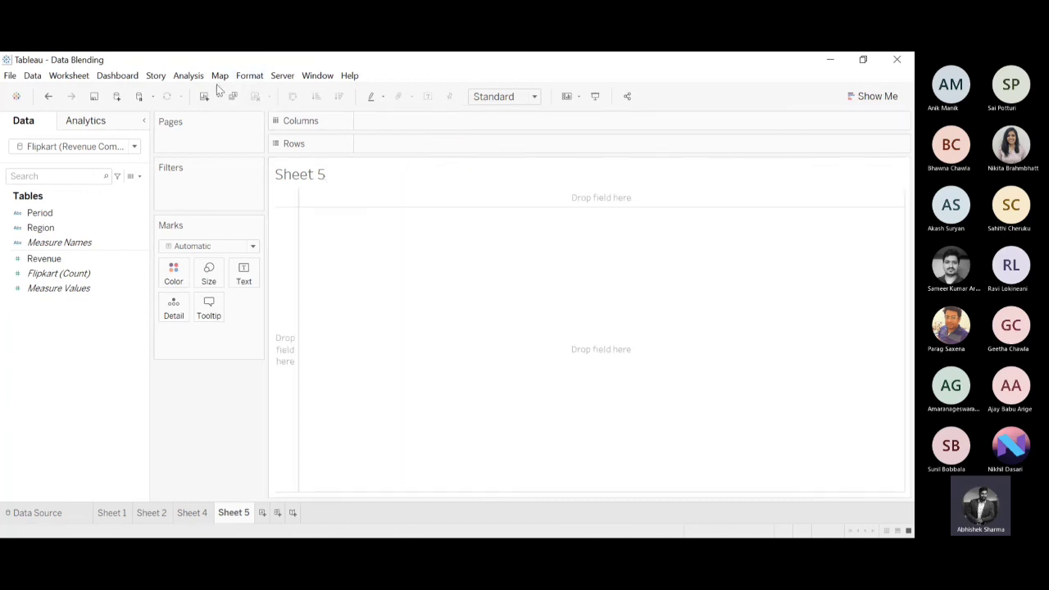
click(48, 96)
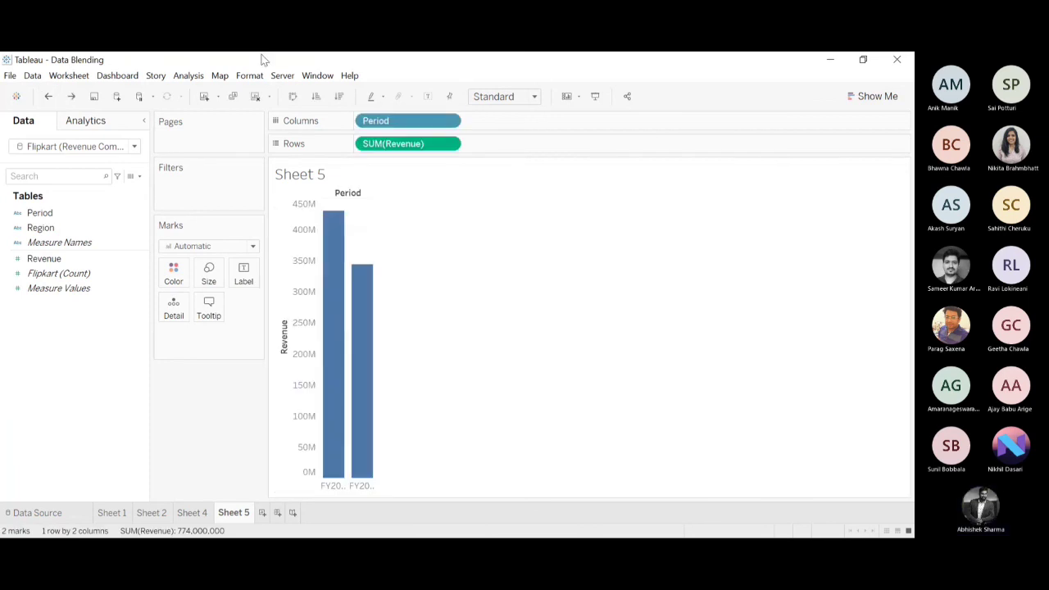
click(293, 97)
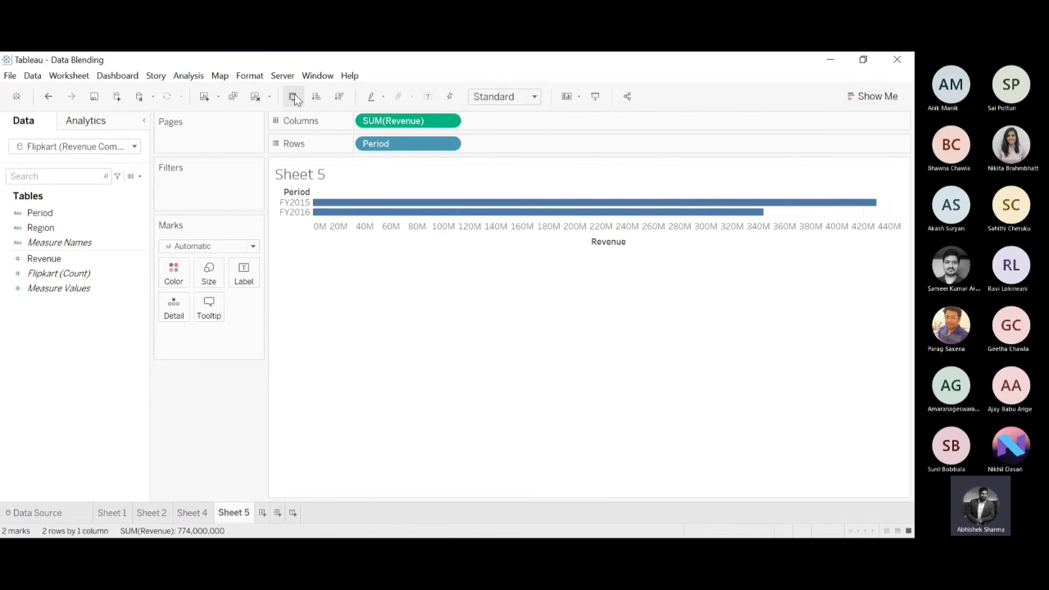
click(293, 97)
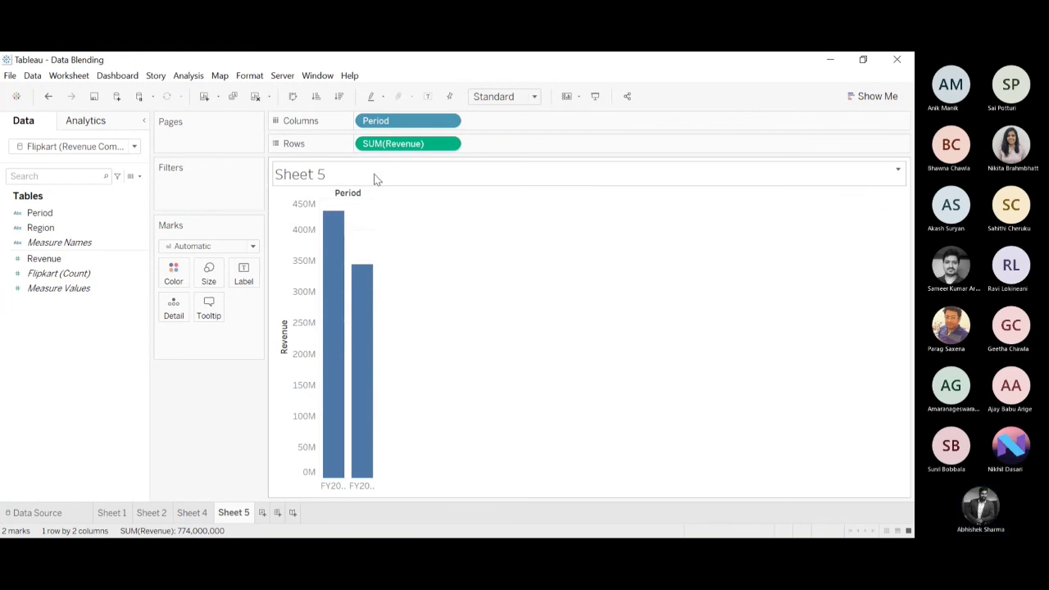
- Add Region after Period on Columns to split the revenue bars, leaving no bars selected
drag(40, 227, 517, 123)
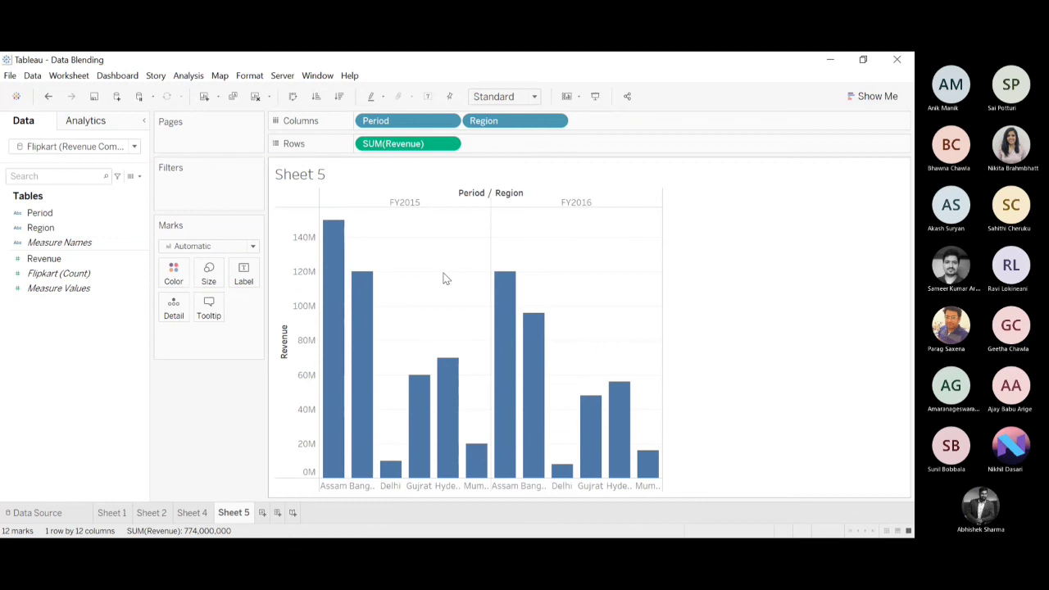
drag(512, 243, 430, 490)
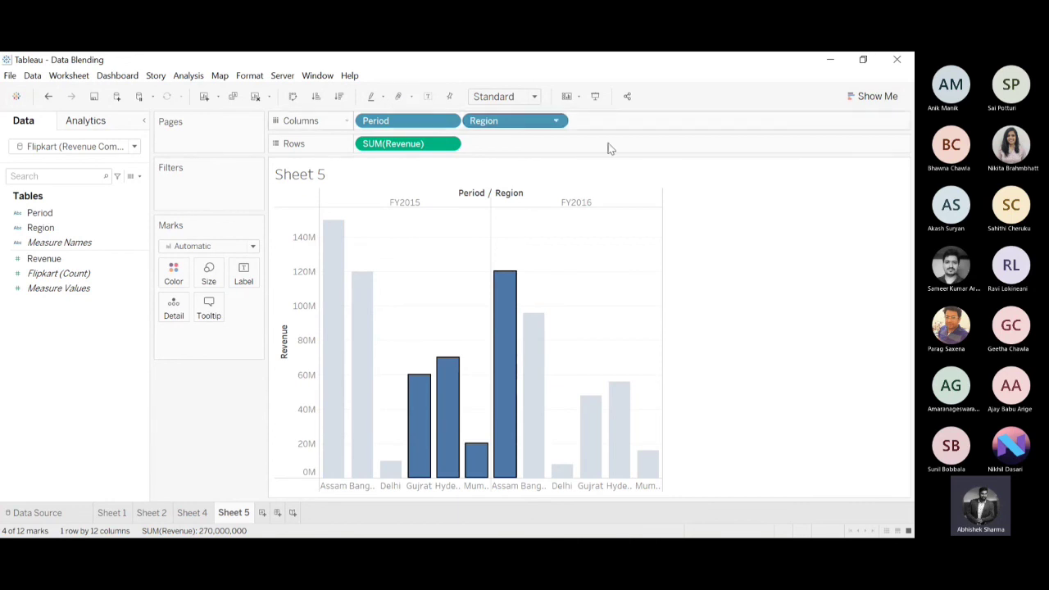
click(724, 237)
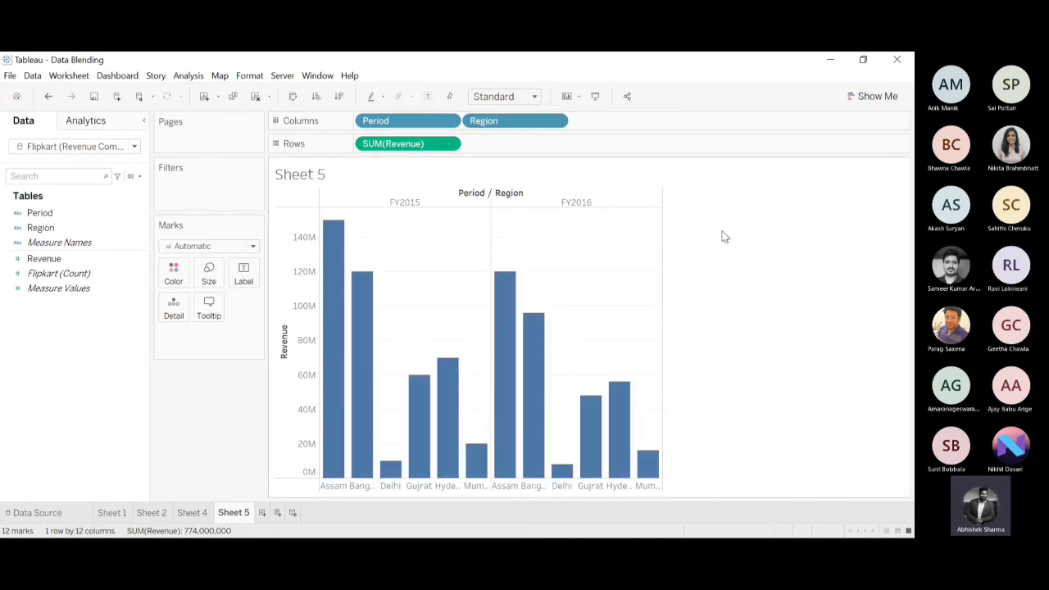
- Show mark labels on the revenue bars, and turn axis fixing on and back off
click(428, 96)
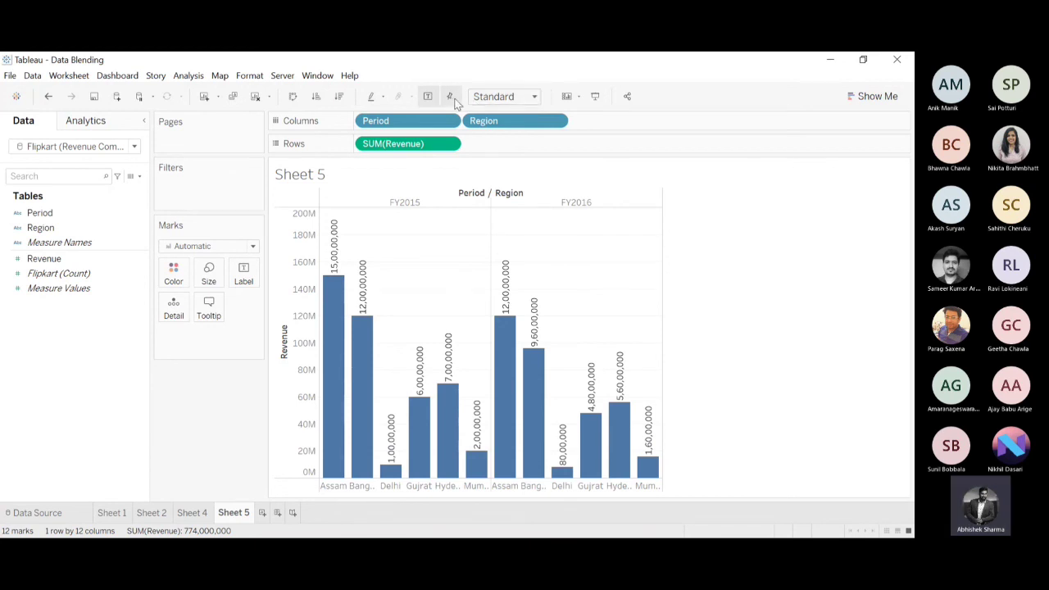
click(454, 100)
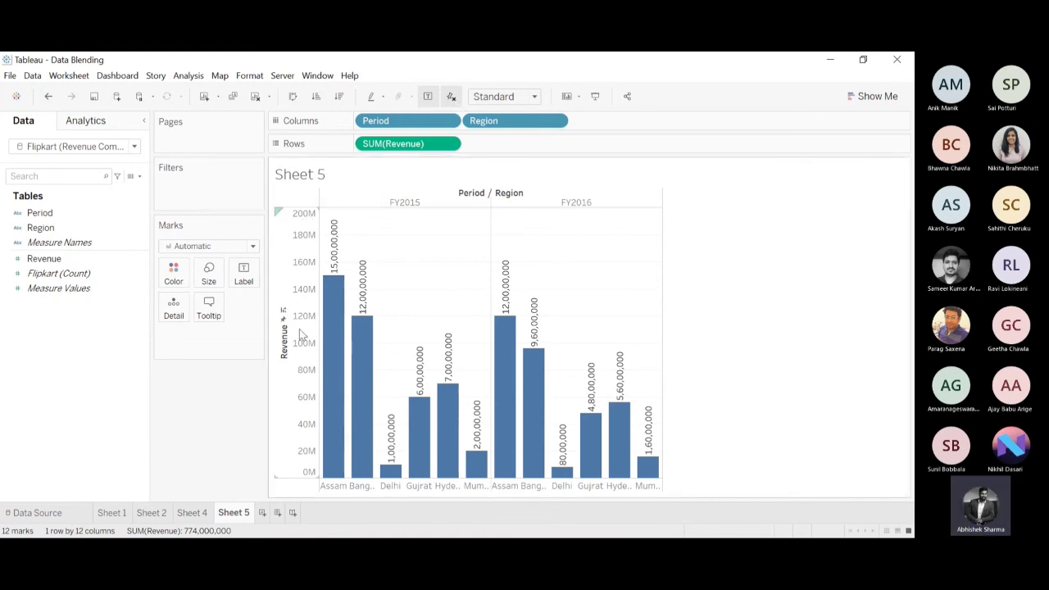
click(455, 95)
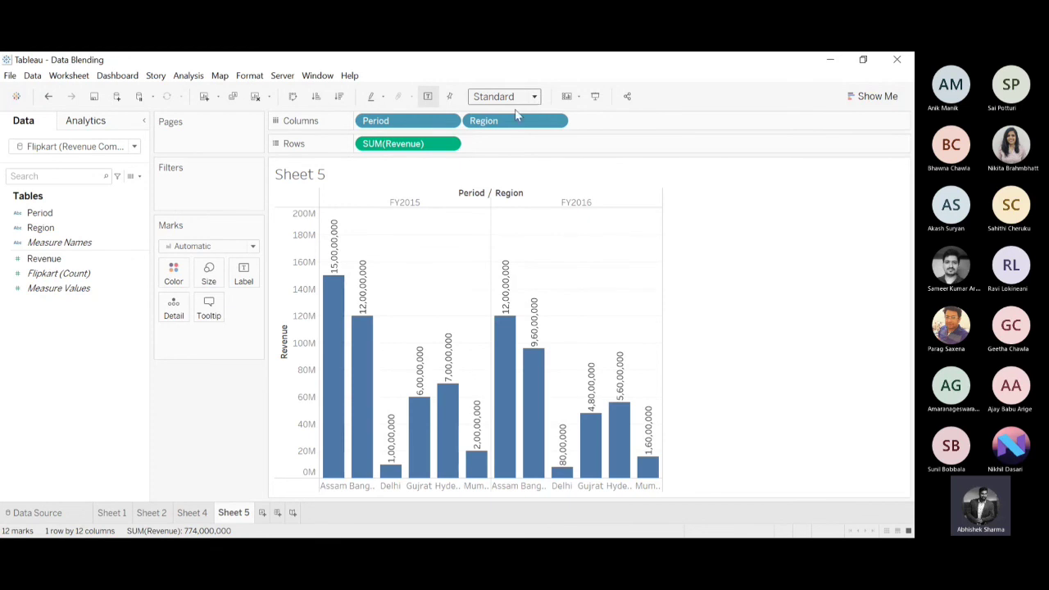
- Try the Fit Width and Standard view sizes, and undo back to Fit Height
click(498, 131)
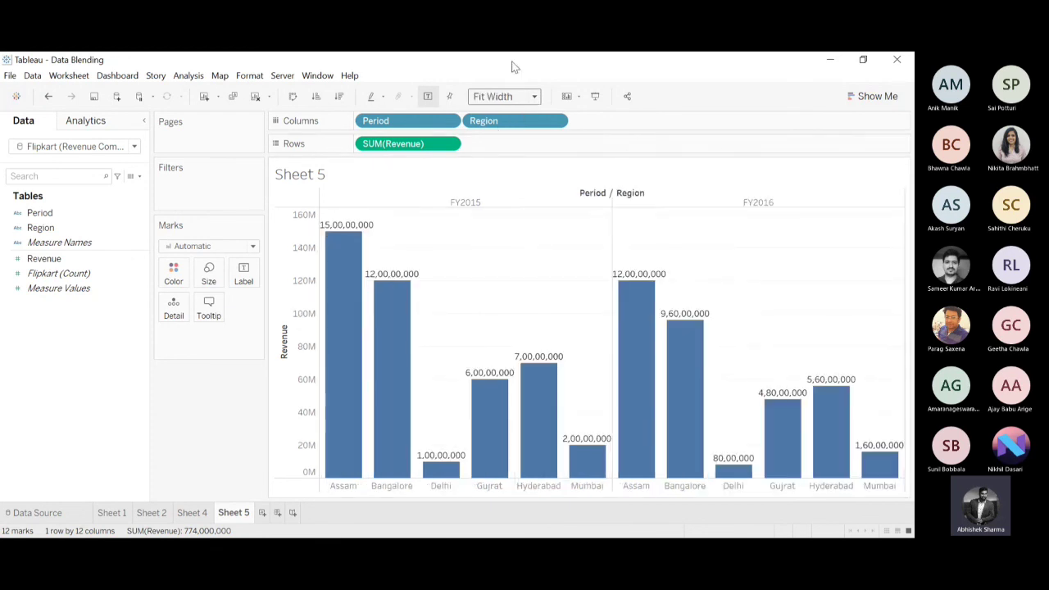
click(494, 112)
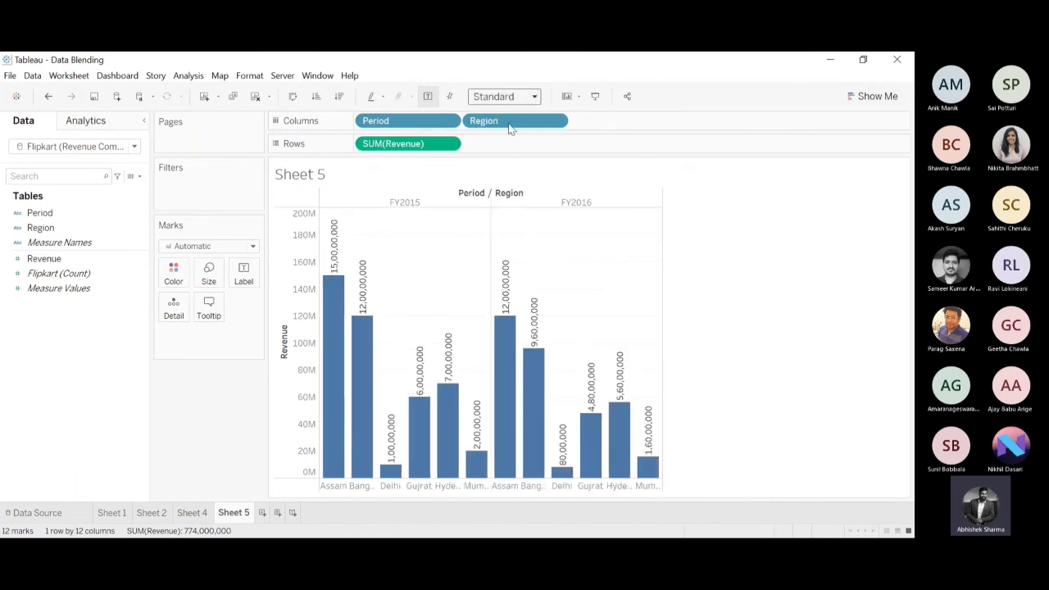
key(ctrl+z)
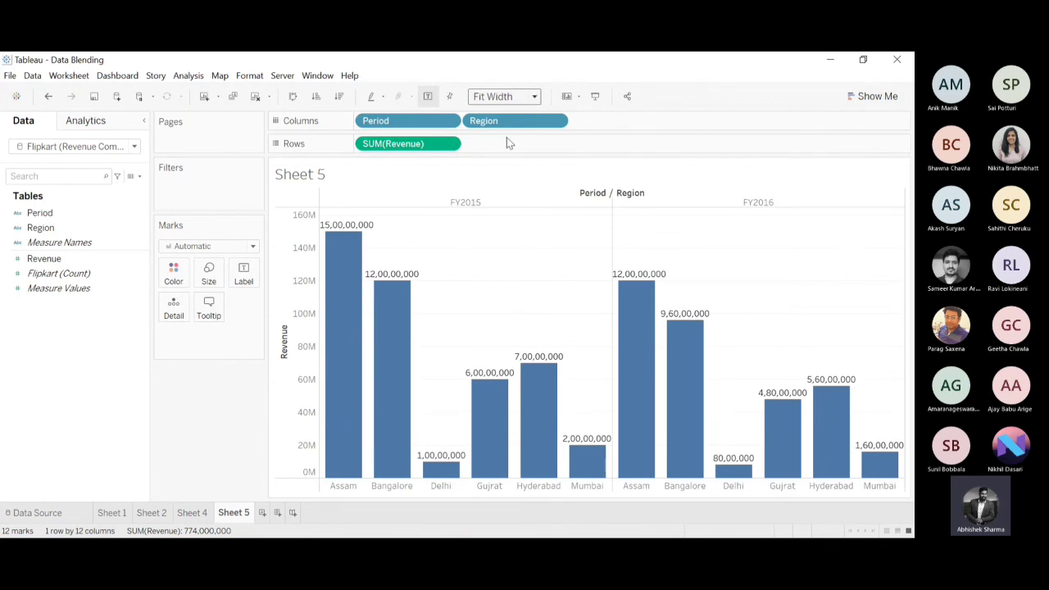
key(ctrl+z)
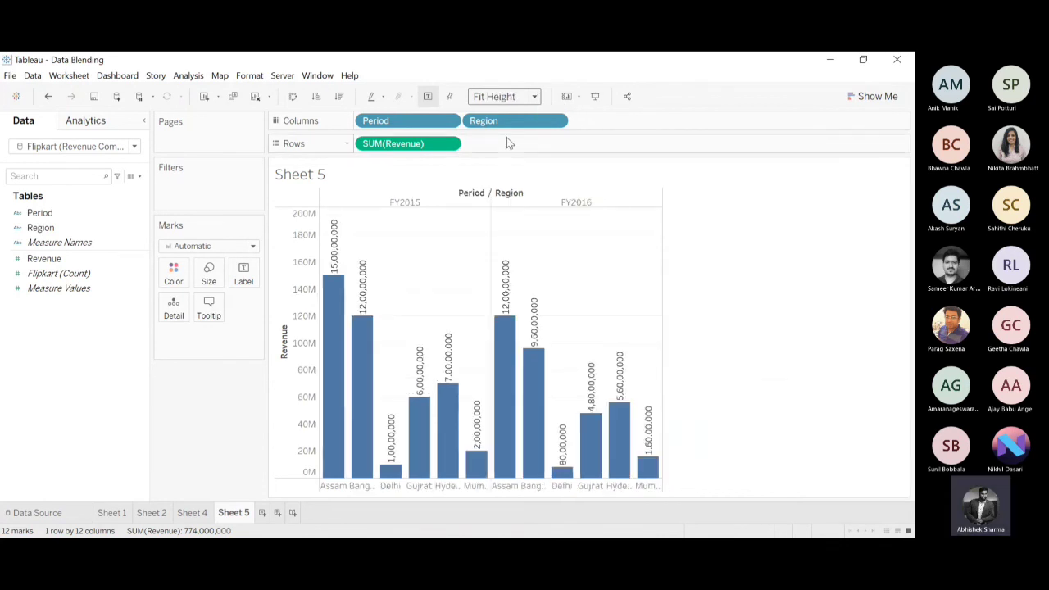
- Swap rows and columns, compare the Standard and Fit Height sizes, and leave the chart at Entire View
click(292, 97)
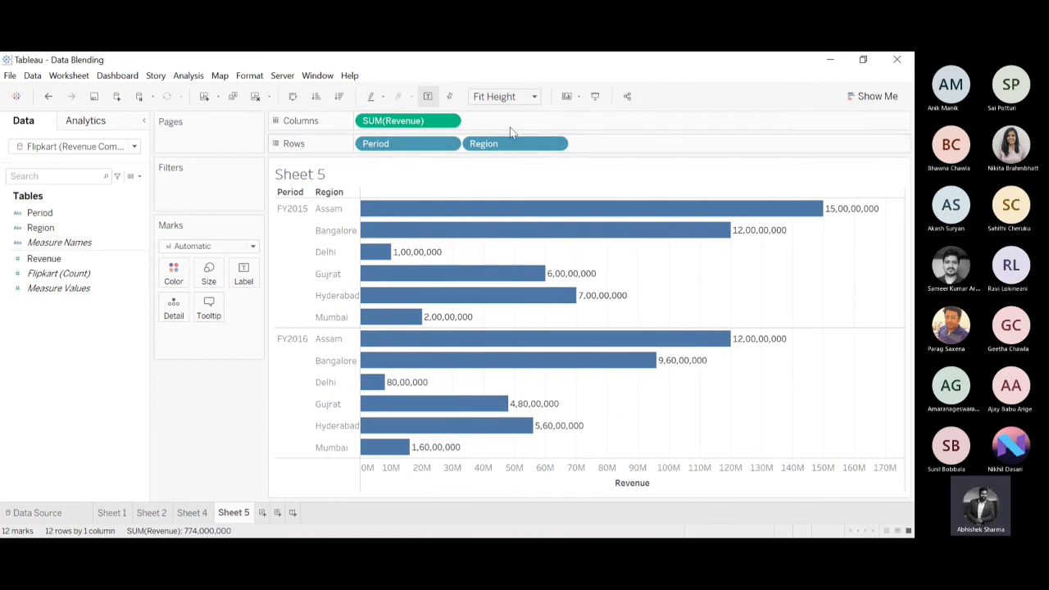
click(535, 97)
click(511, 109)
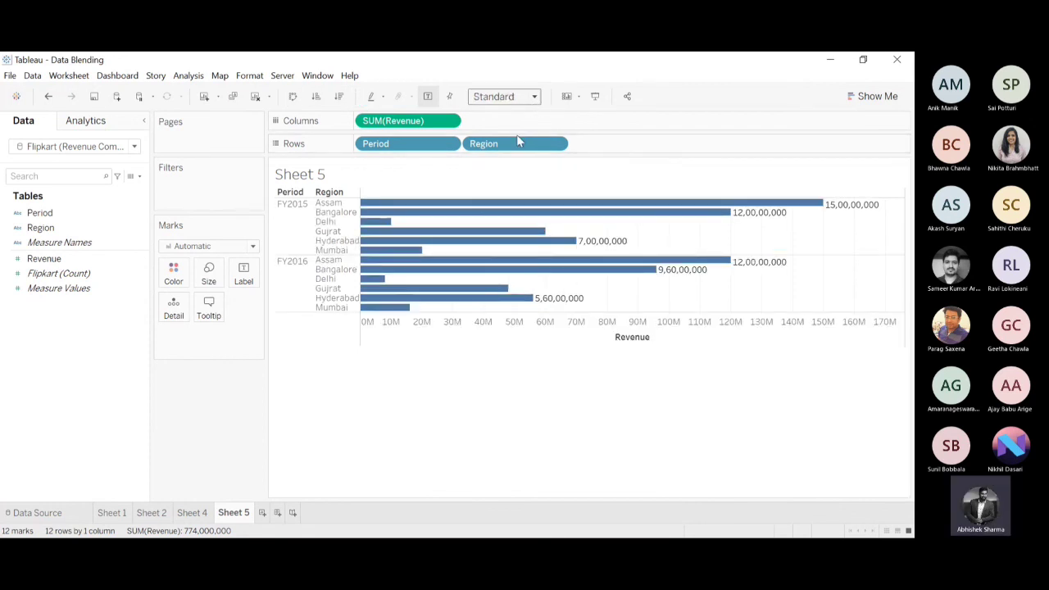
key(ctrl+z)
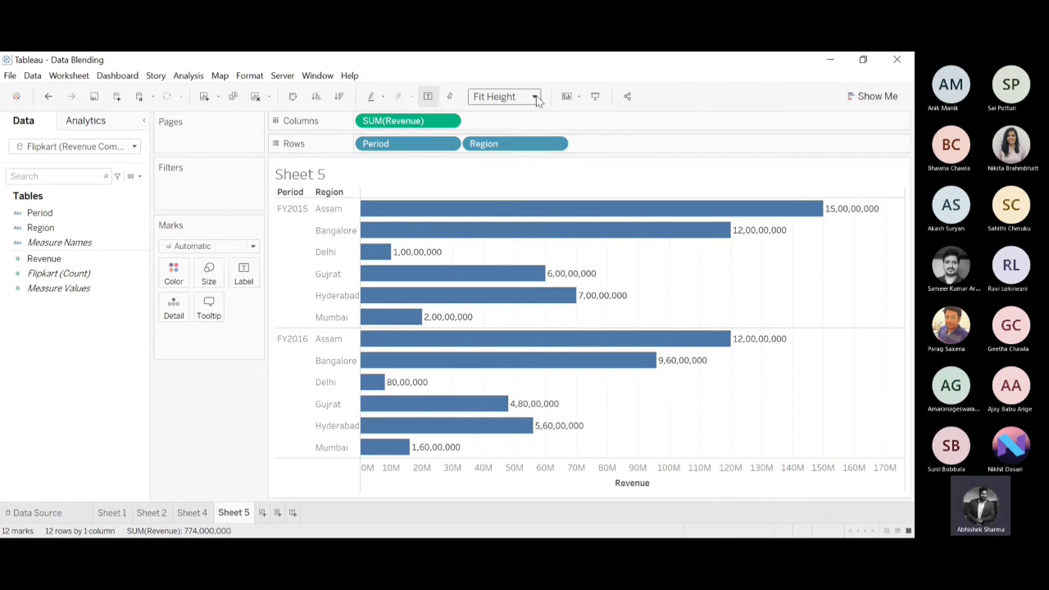
click(536, 97)
click(515, 110)
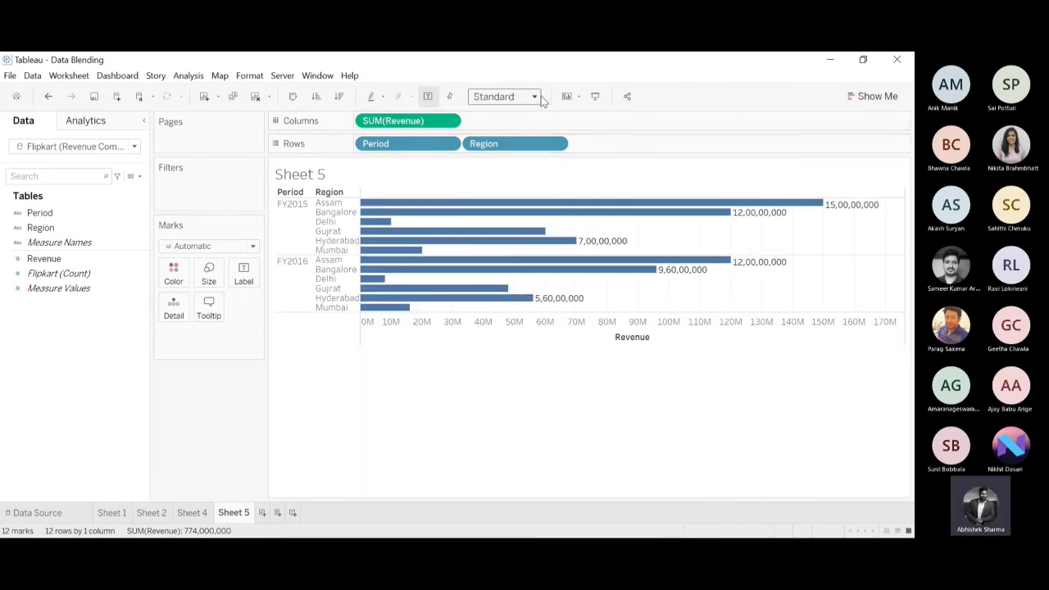
key(ctrl+z)
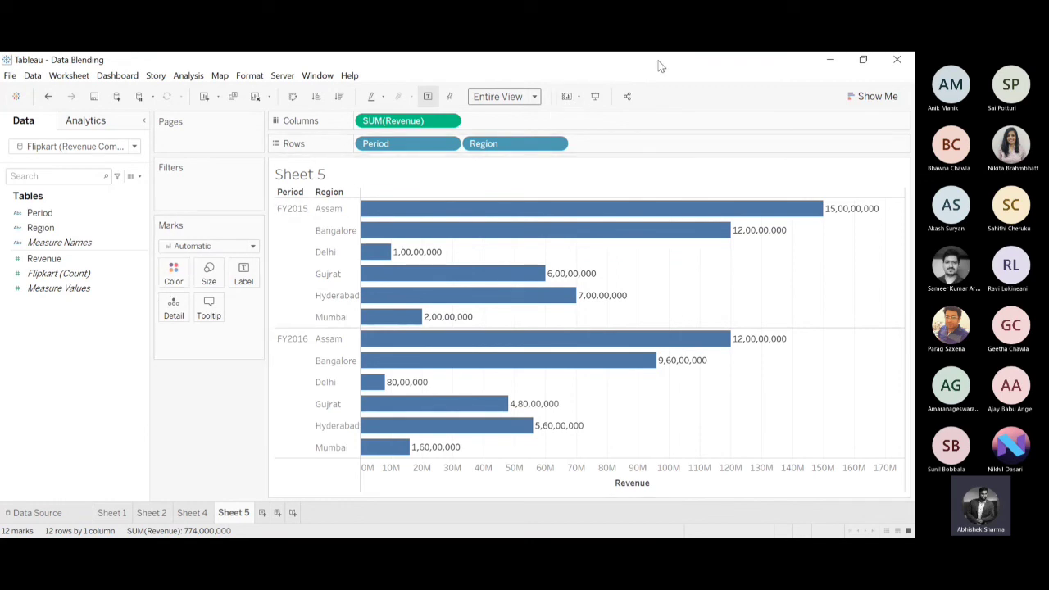
- View the chart in presentation mode, inspect the FY2015 Assam bar's tooltip, and exit the mode
click(597, 97)
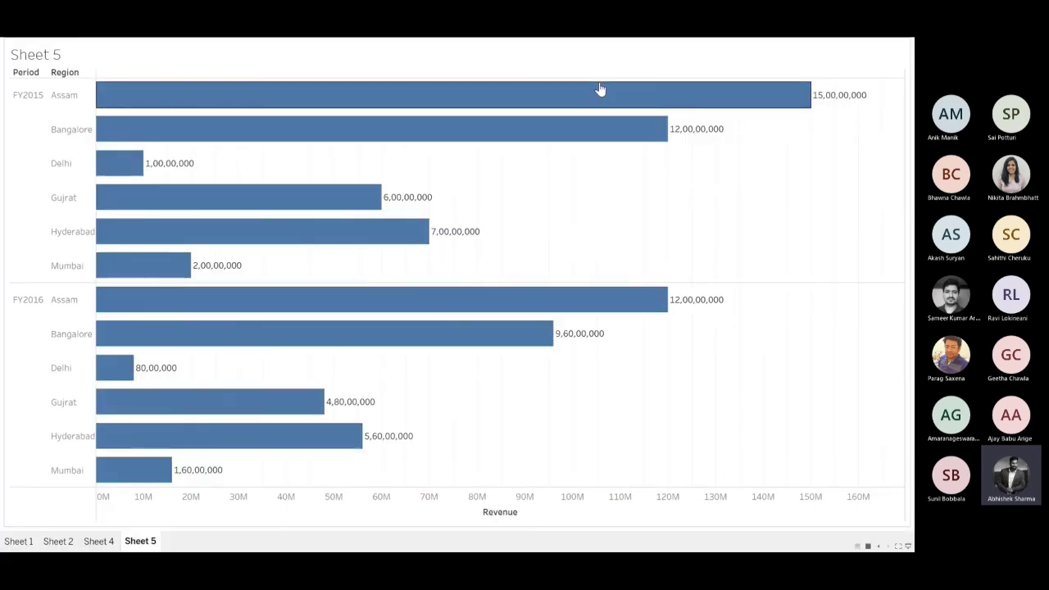
mouse_move(582, 113)
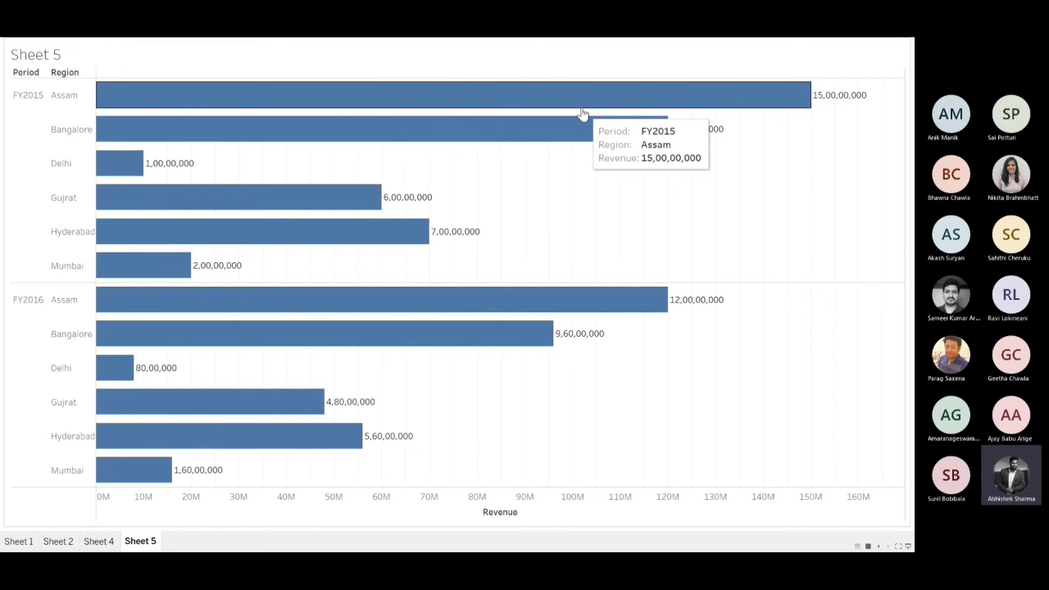
key(Escape)
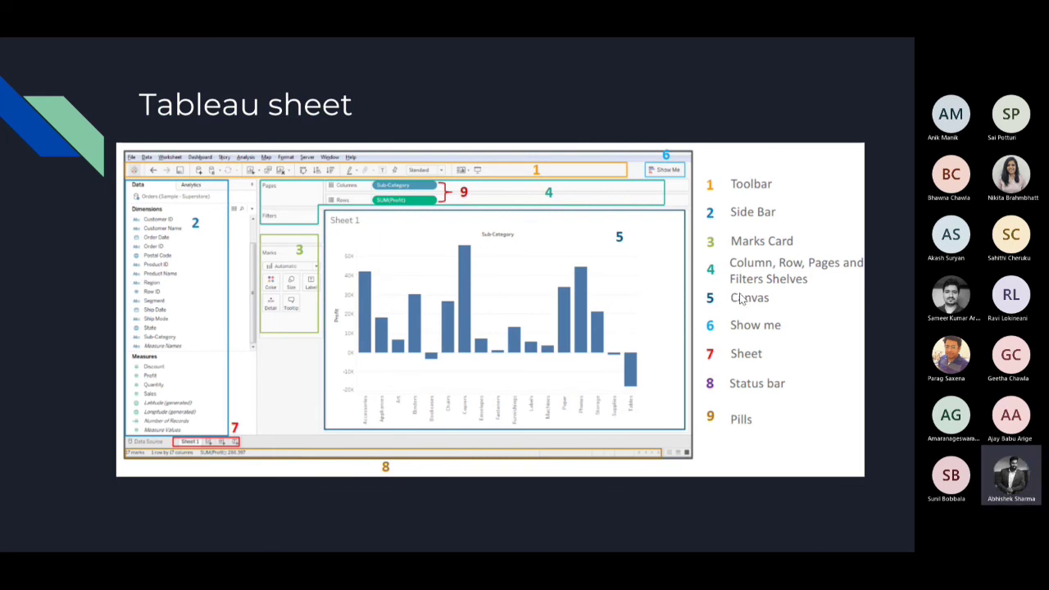
- Exit the slide show at the Tableau sheet slide
key(Escape)
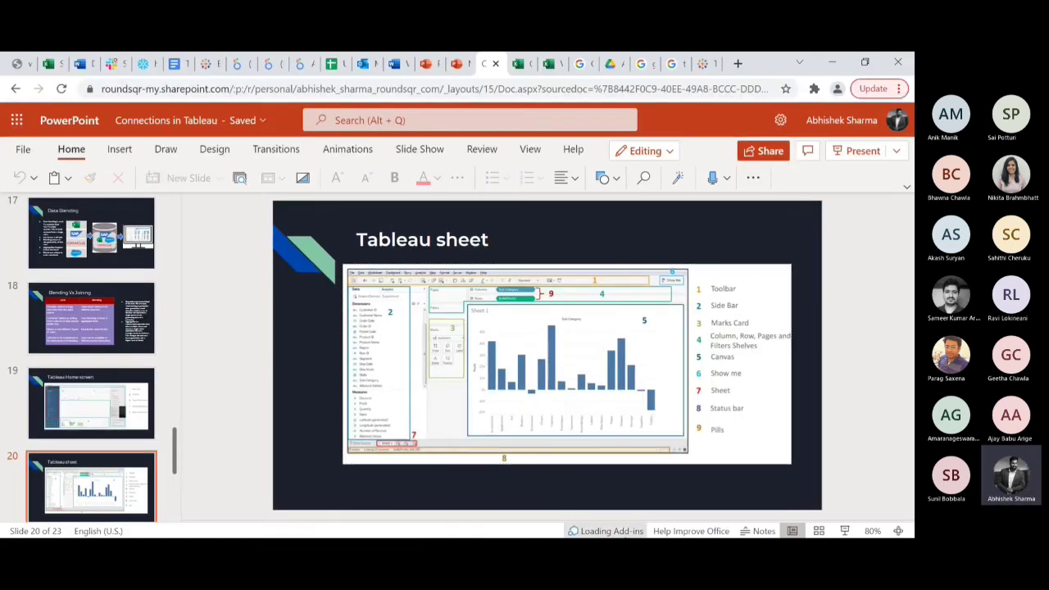
click(602, 547)
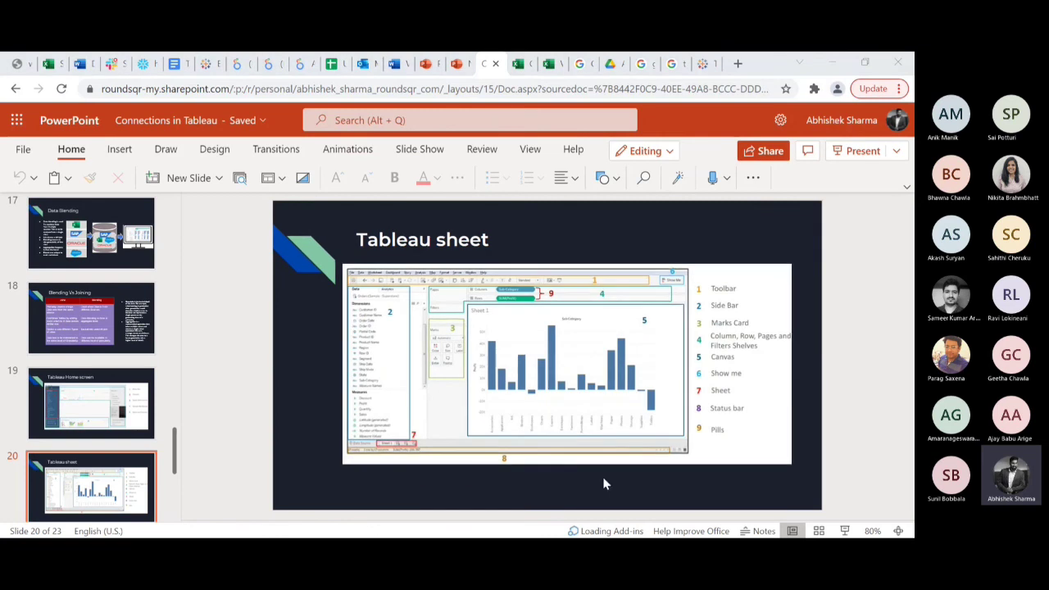